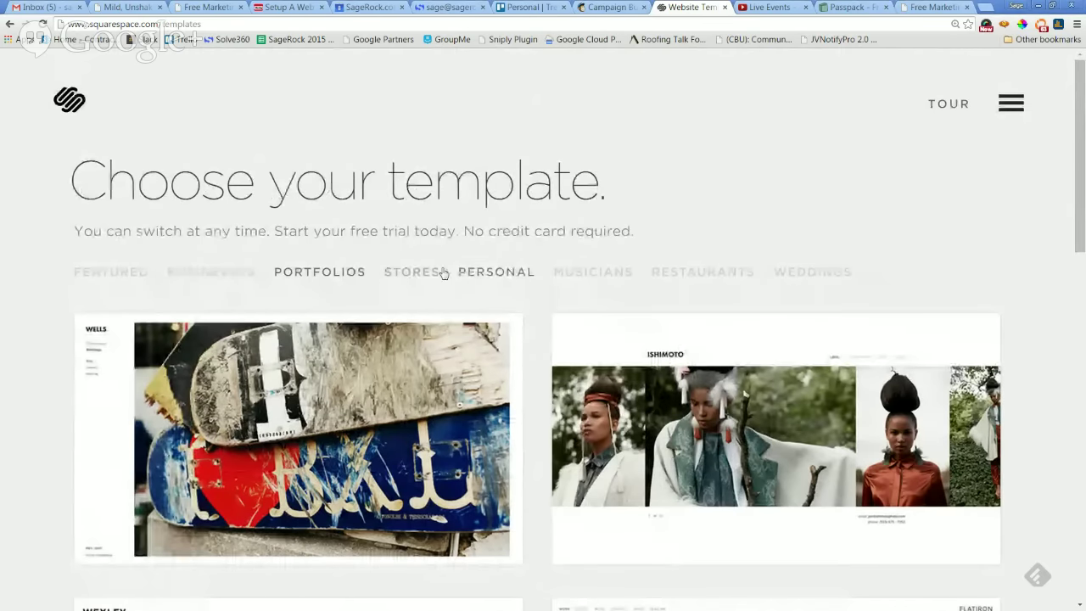
Filter the template gallery to Stores and browse Supply, Fulton, Ishimoto and Adirondack.
click(411, 271)
scroll(924, 245, down, 4)
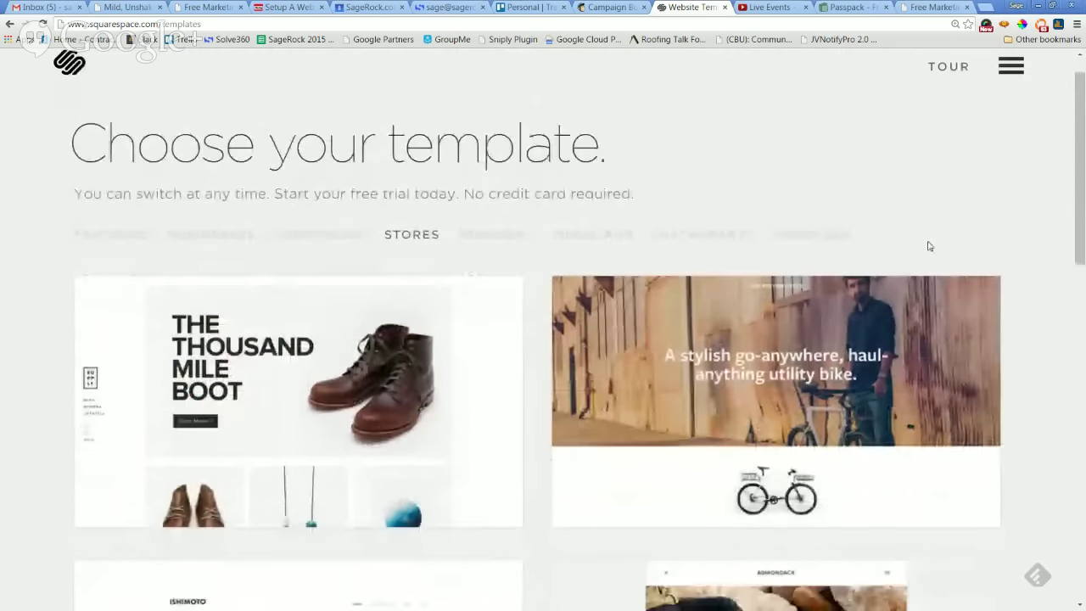
scroll(970, 286, up, 2)
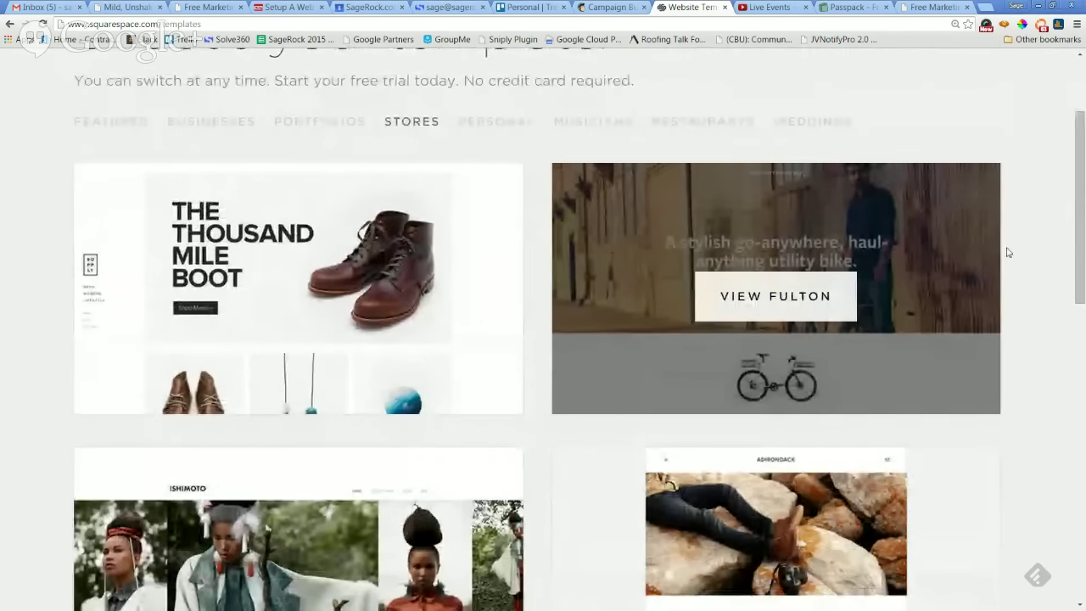
scroll(1010, 250, down, 3)
scroll(1032, 229, down, 4)
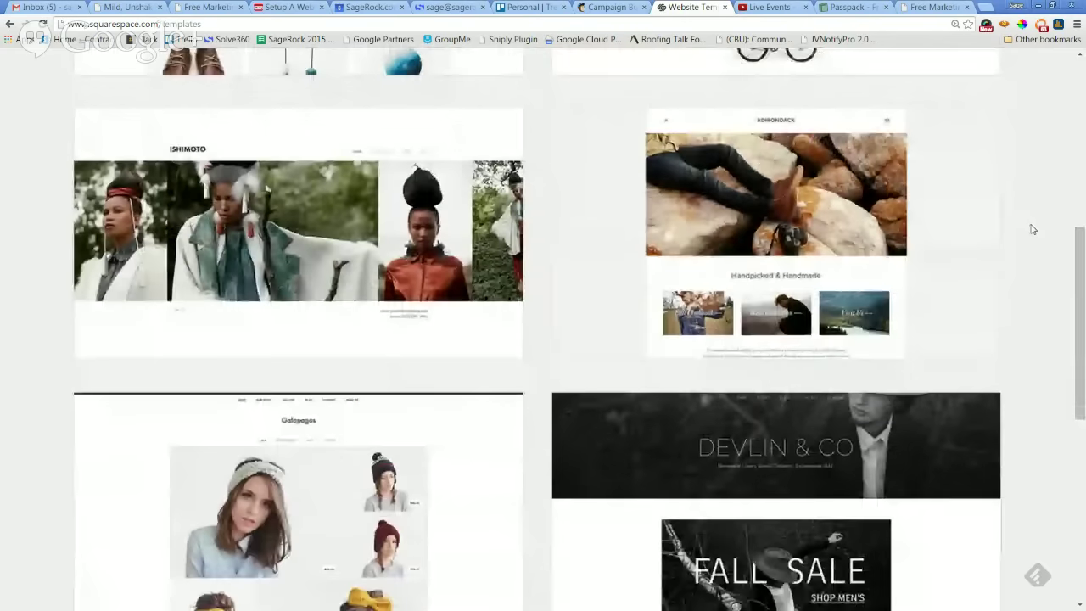
scroll(1030, 233, down, 1)
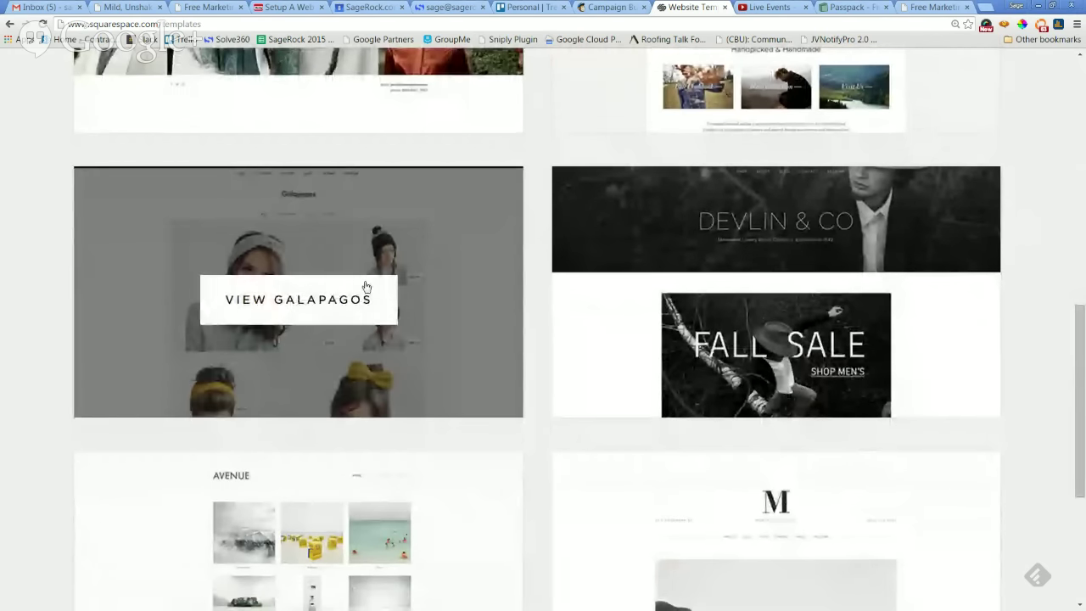
scroll(1033, 344, up, 2)
scroll(1032, 343, up, 4)
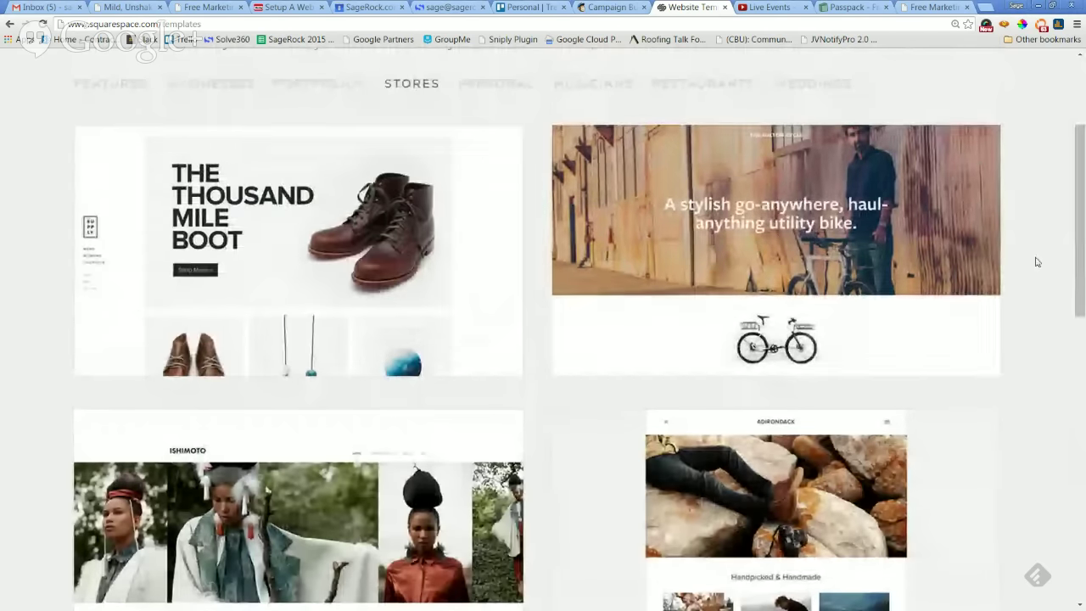
scroll(1035, 260, down, 5)
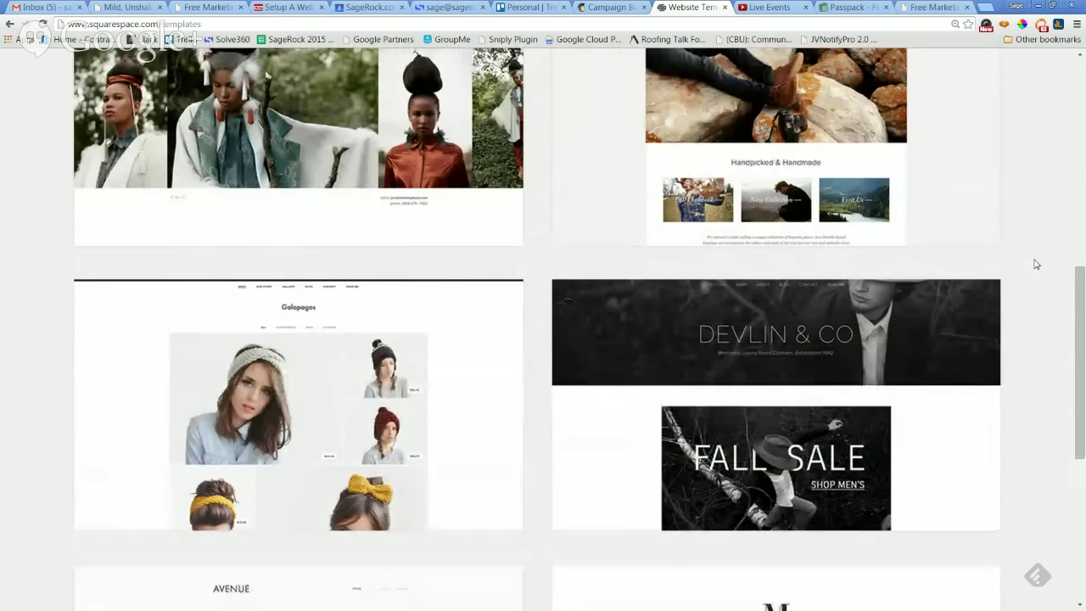
scroll(1028, 279, down, 2)
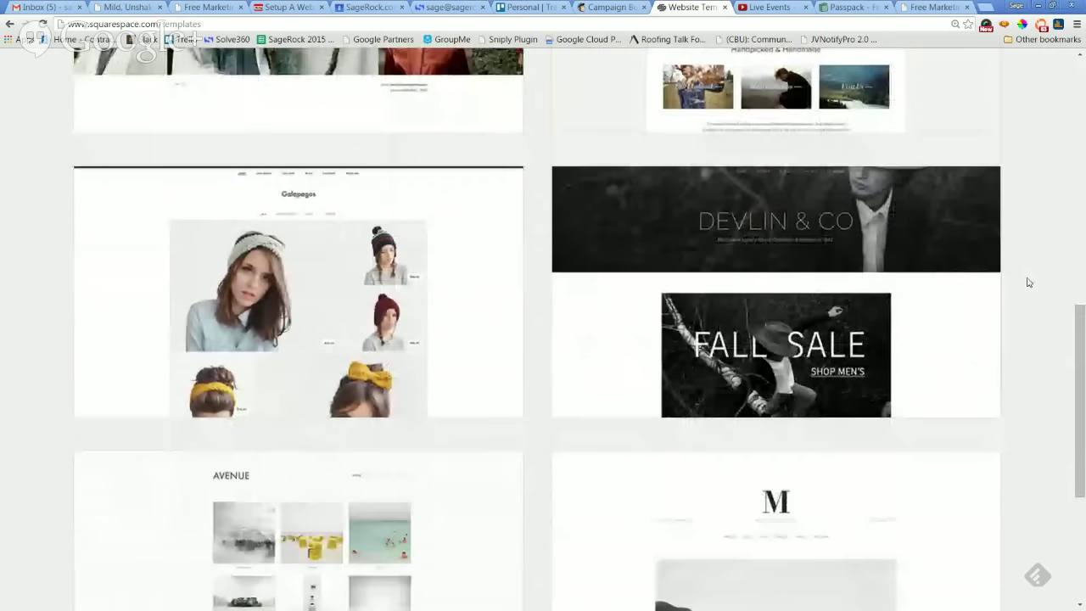
scroll(1027, 280, up, 1)
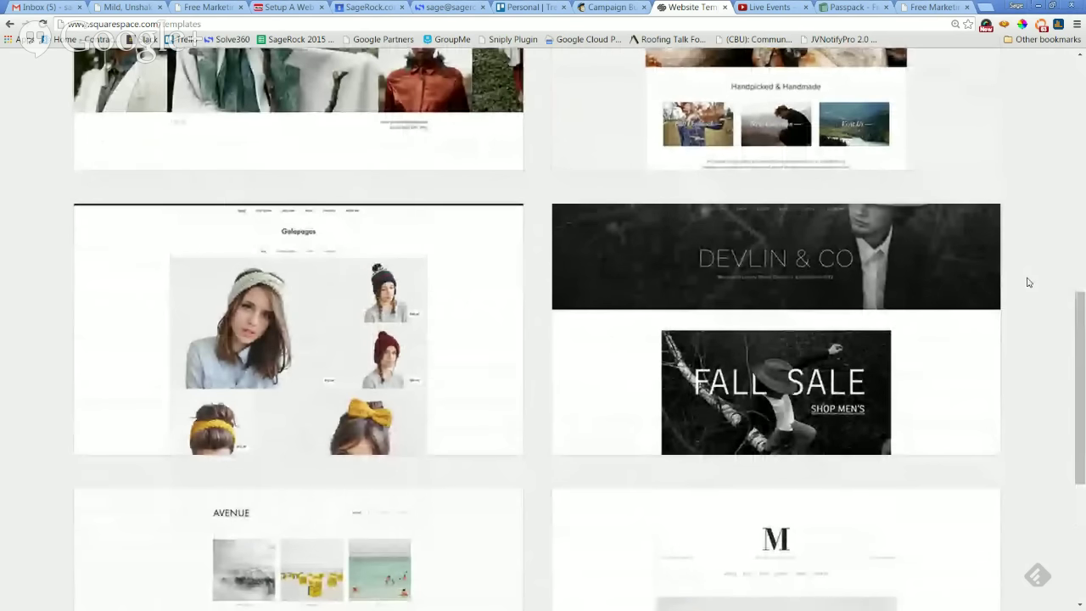
scroll(1028, 280, up, 6)
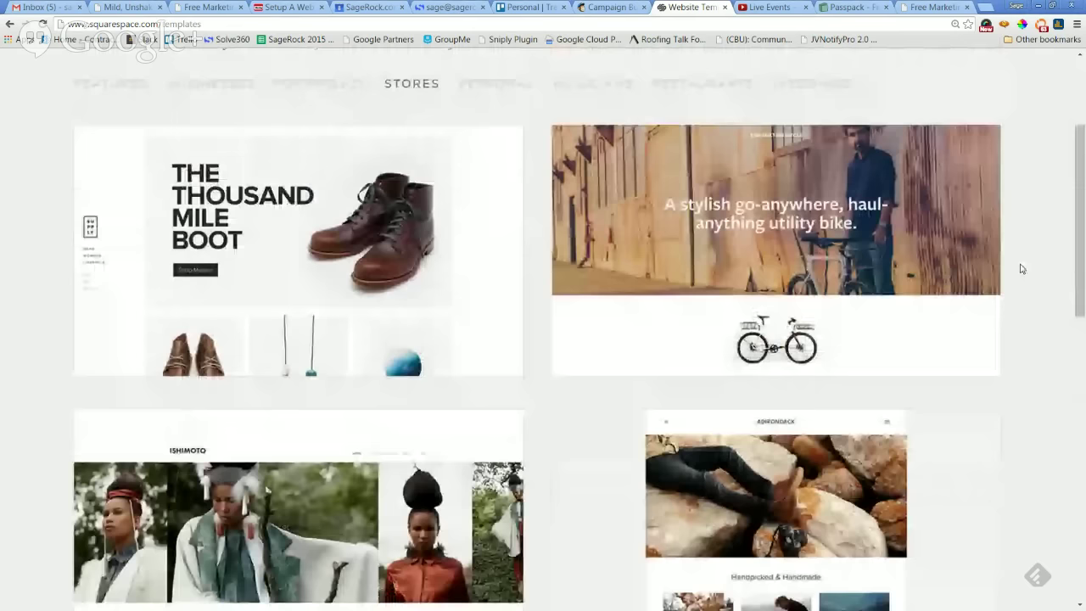
scroll(1027, 272, up, 1)
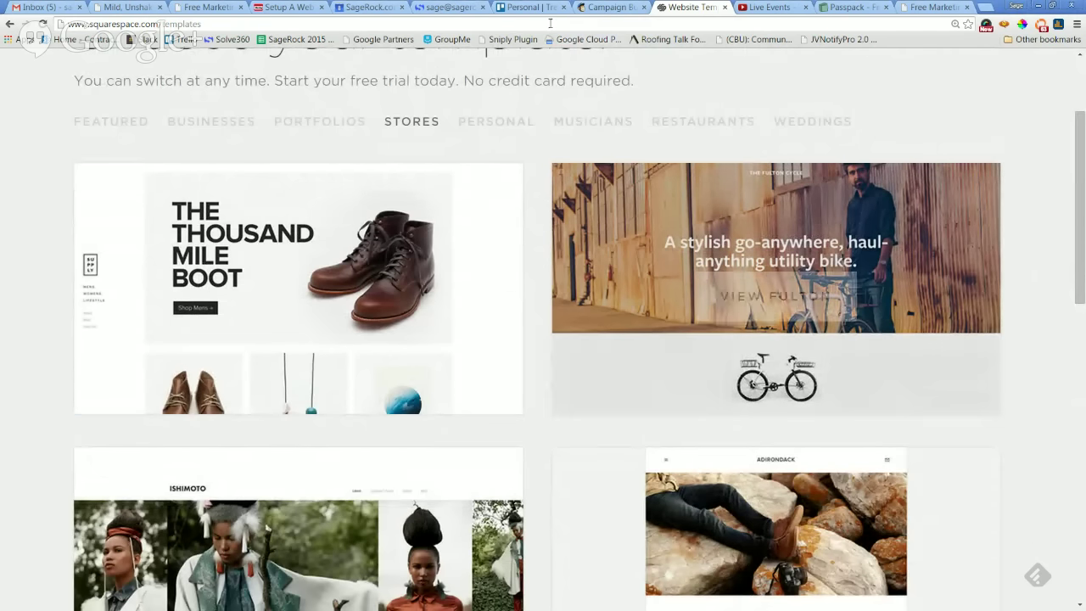
click(370, 9)
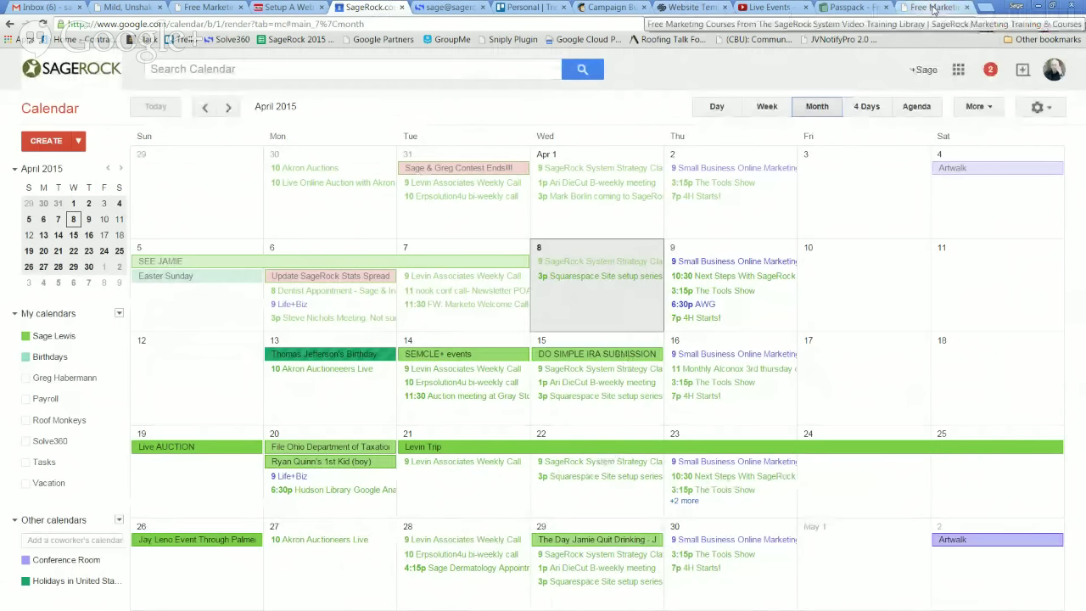
click(933, 9)
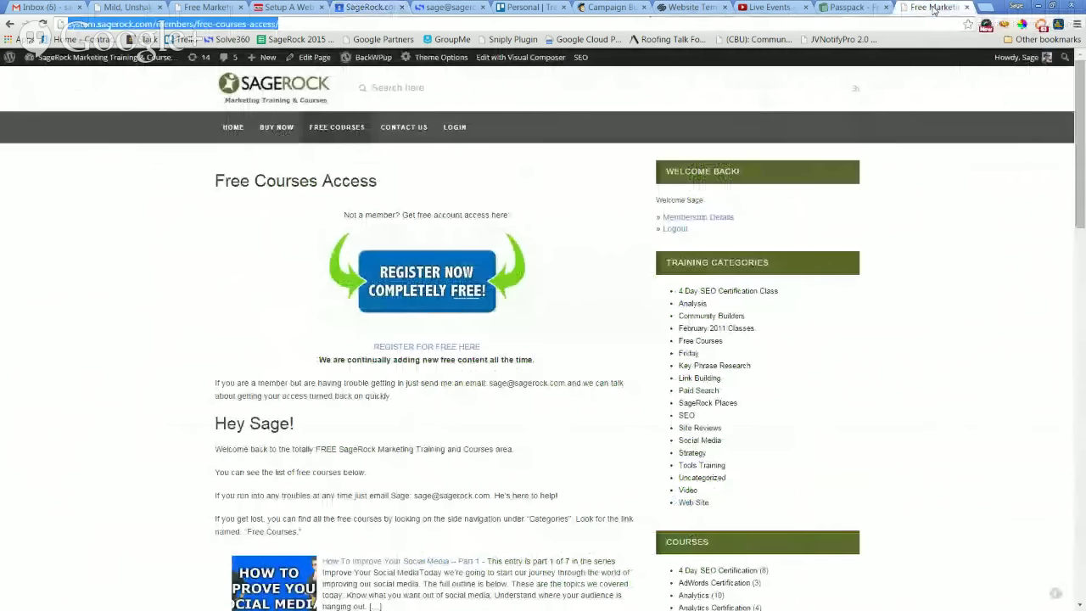
click(676, 12)
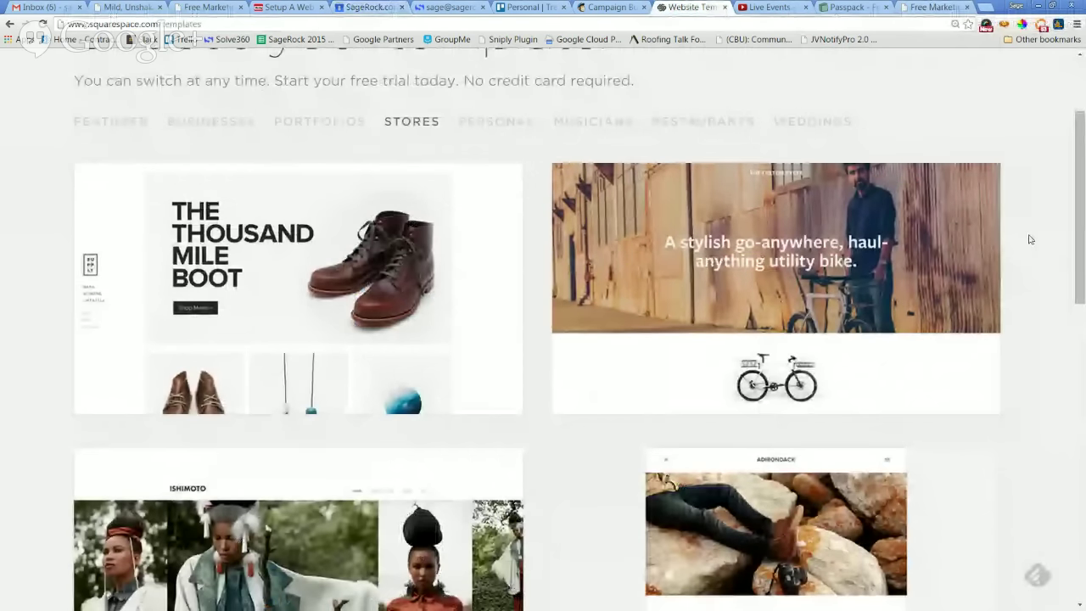
scroll(1026, 241, down, 3)
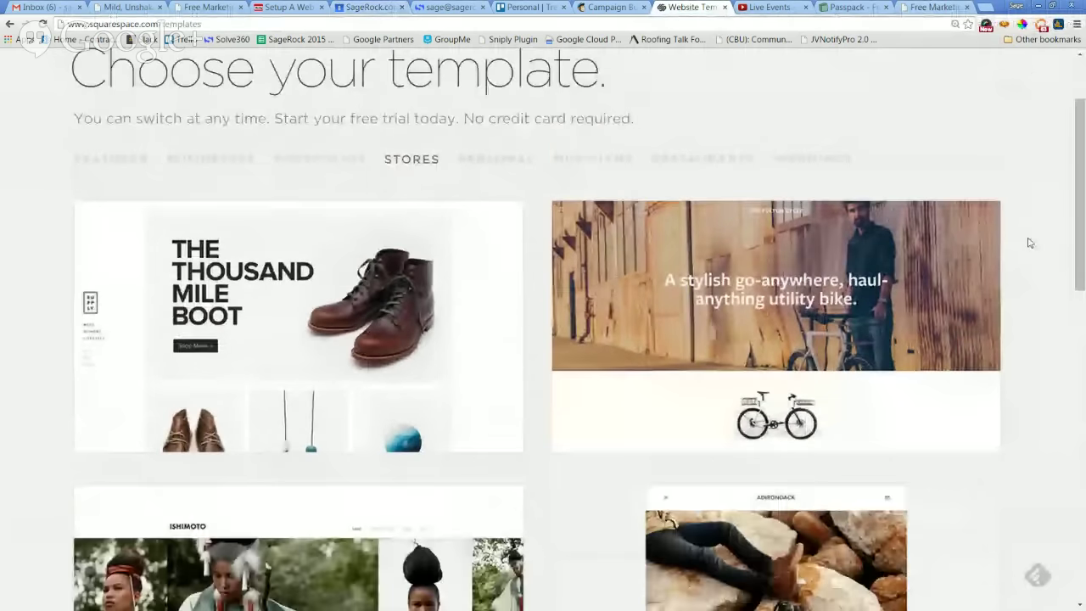
scroll(1029, 243, up, 3)
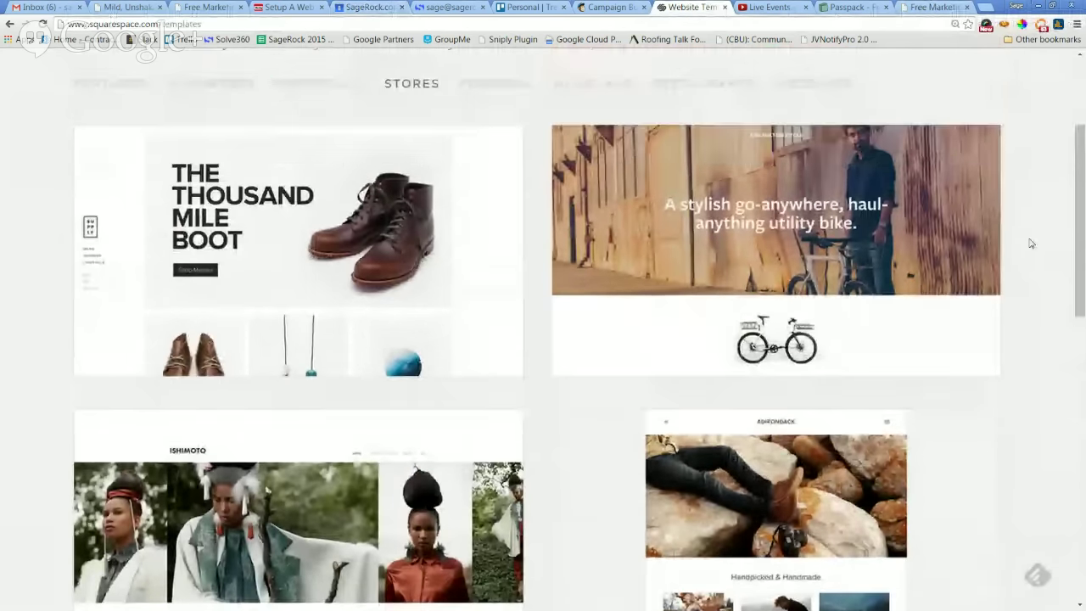
scroll(1031, 243, down, 1)
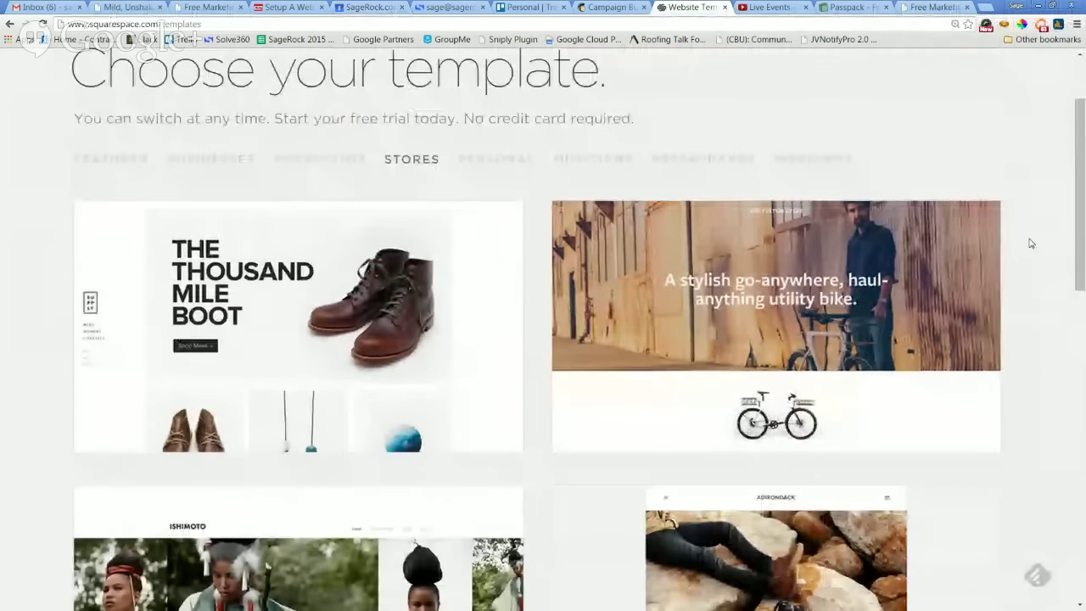
scroll(1032, 243, up, 2)
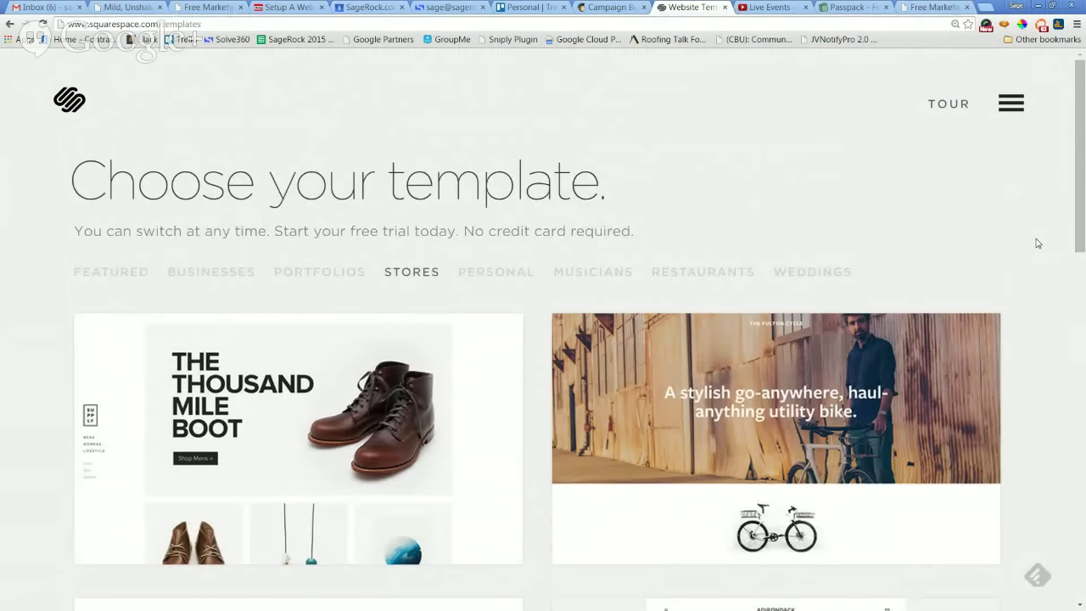
scroll(1037, 244, down, 2)
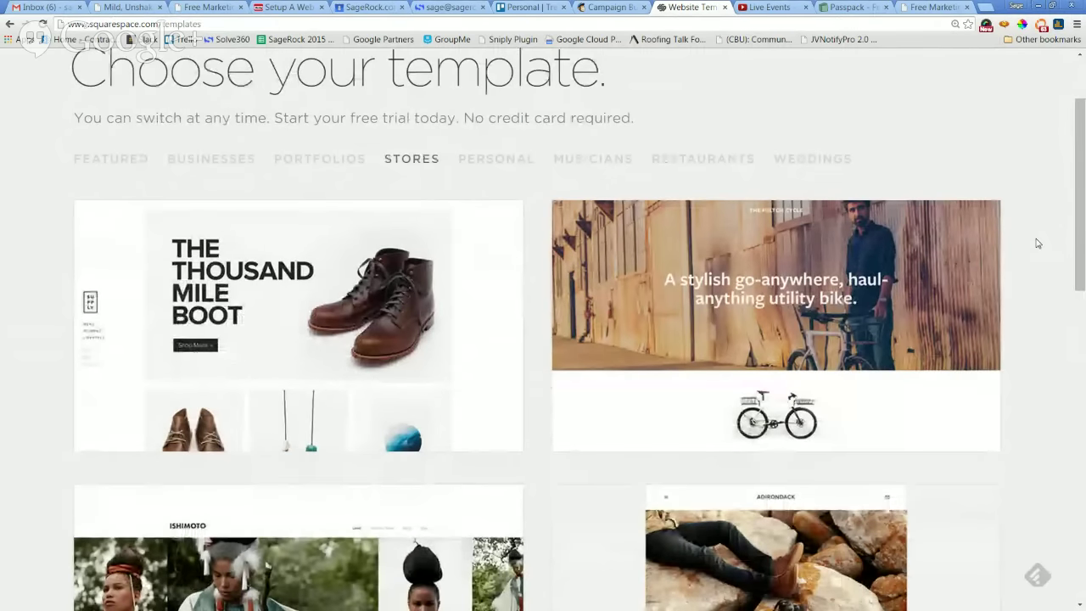
scroll(1036, 244, down, 5)
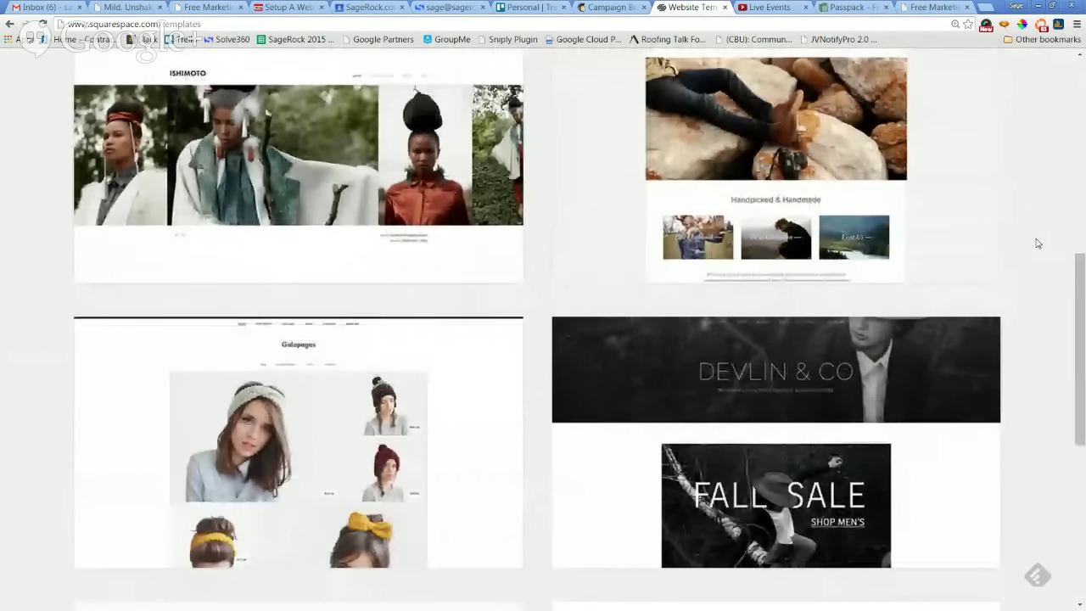
scroll(1037, 243, up, 5)
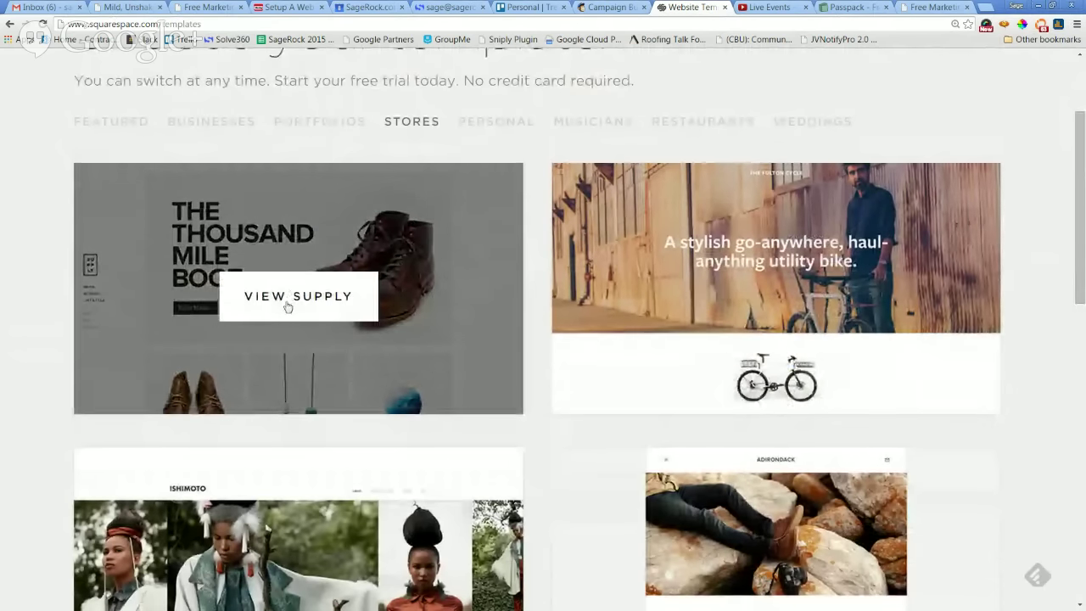
click(288, 300)
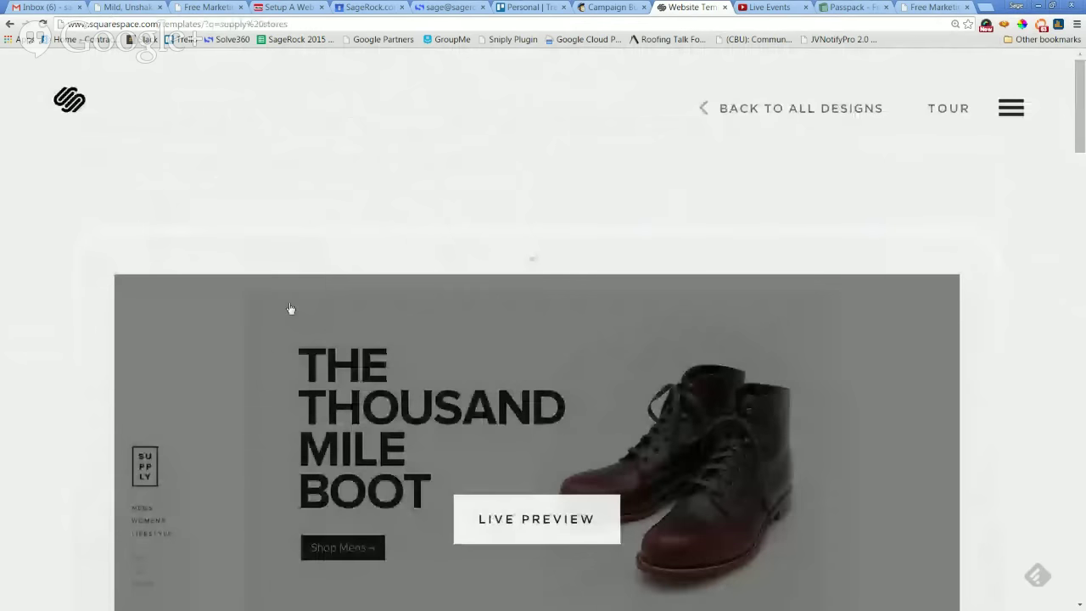
scroll(1032, 267, down, 2)
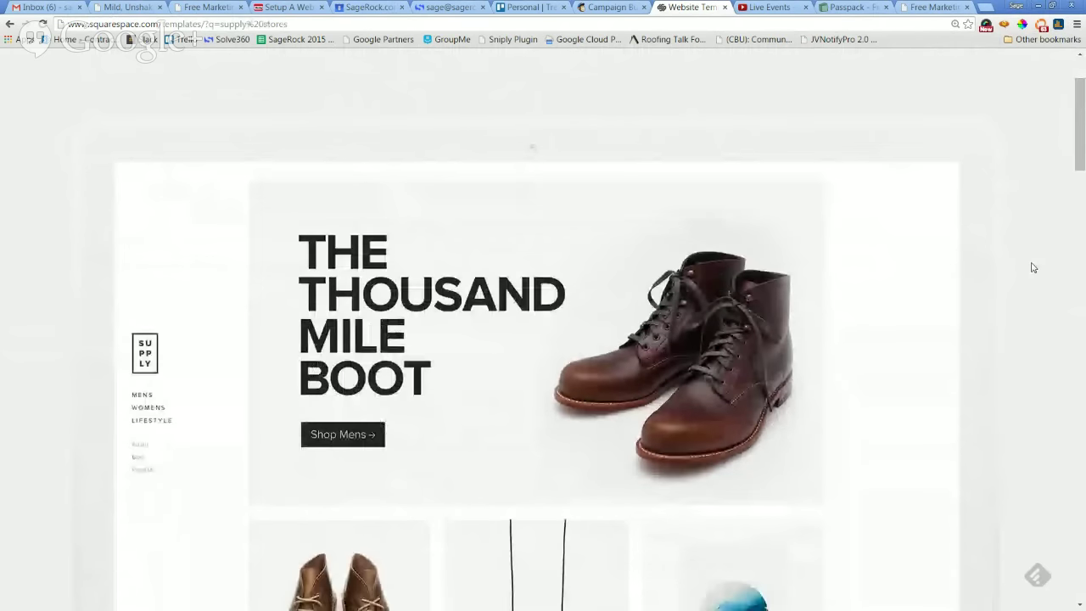
scroll(1033, 267, down, 5)
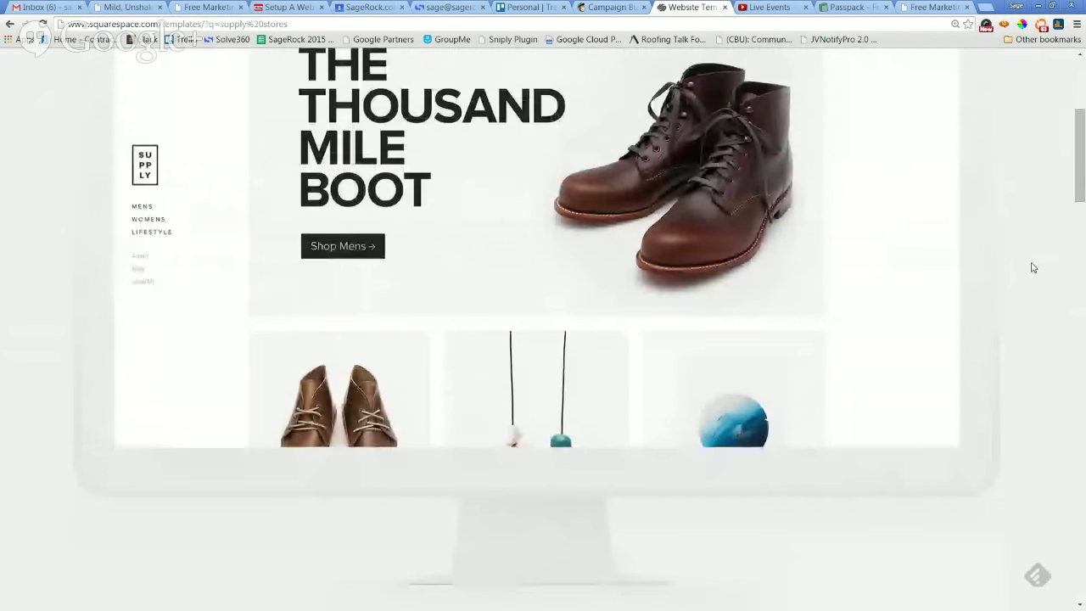
scroll(1032, 267, down, 1)
scroll(1032, 267, up, 5)
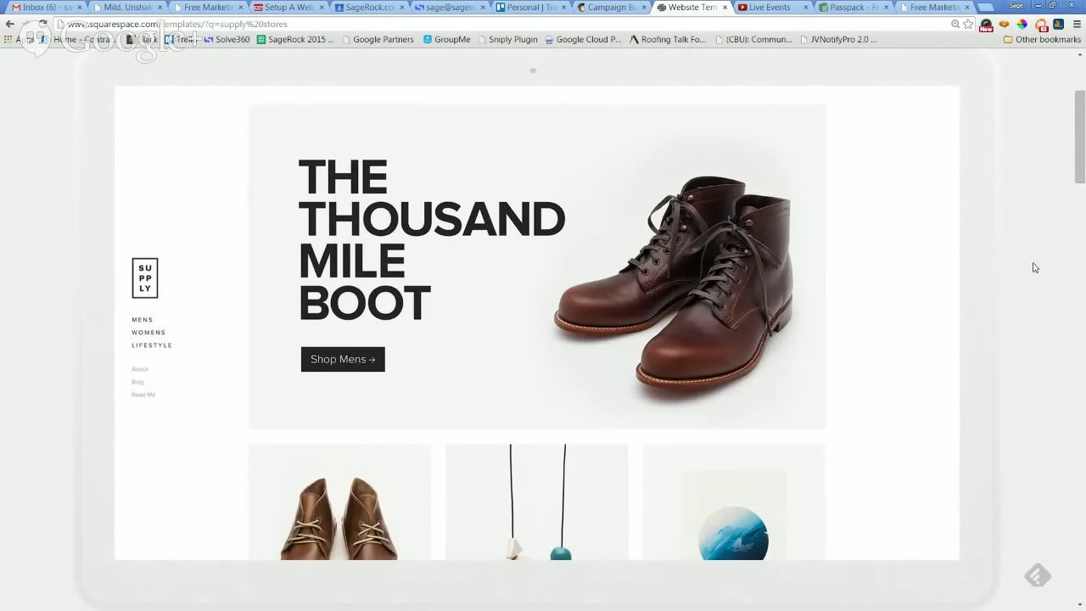
scroll(1034, 267, down, 7)
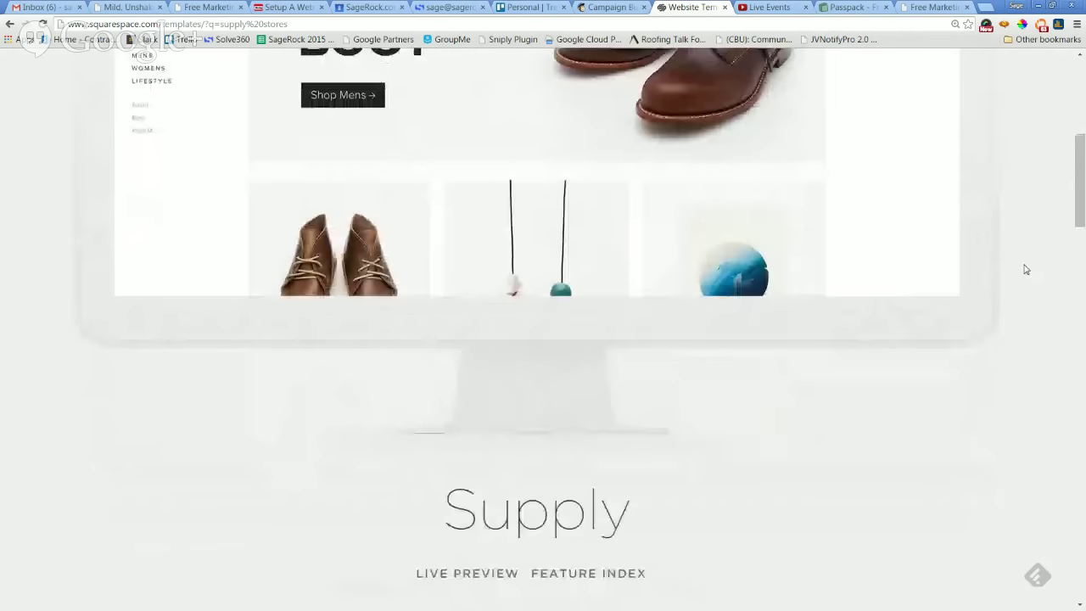
scroll(1017, 275, down, 1)
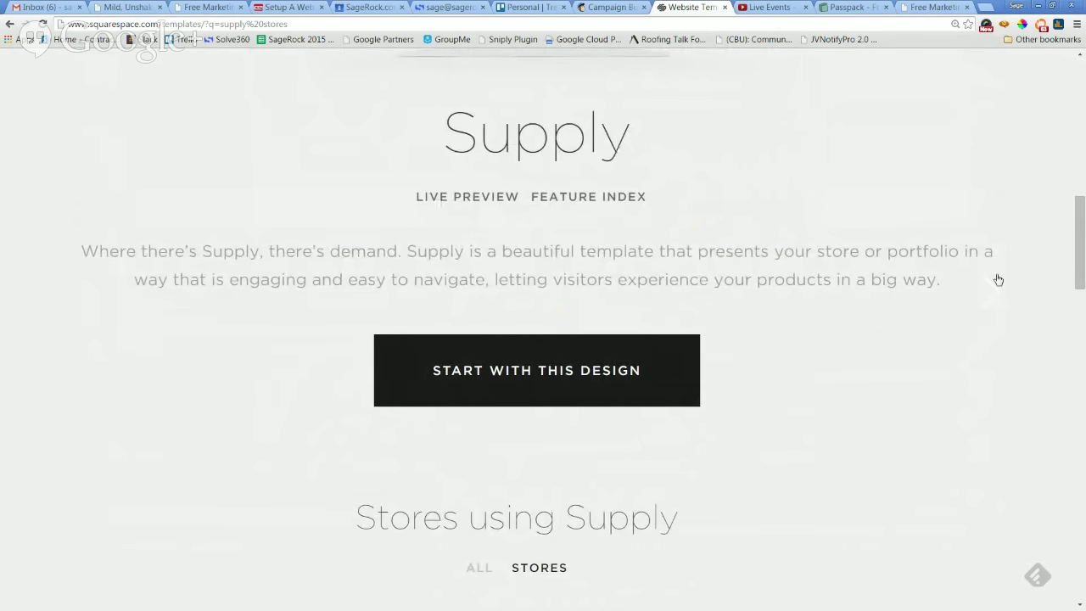
scroll(998, 279, down, 5)
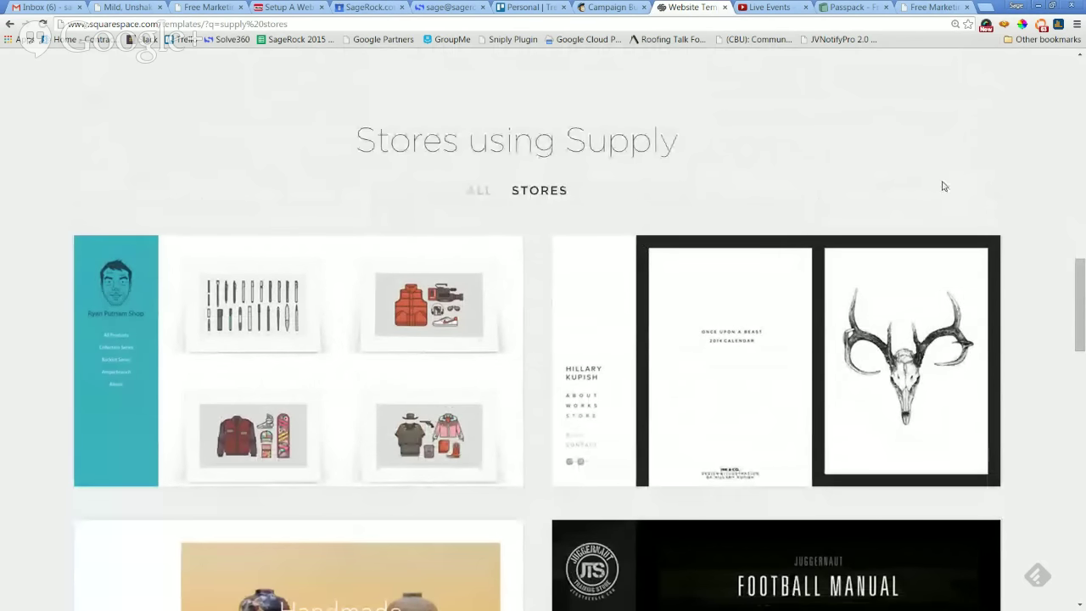
scroll(1055, 209, down, 1)
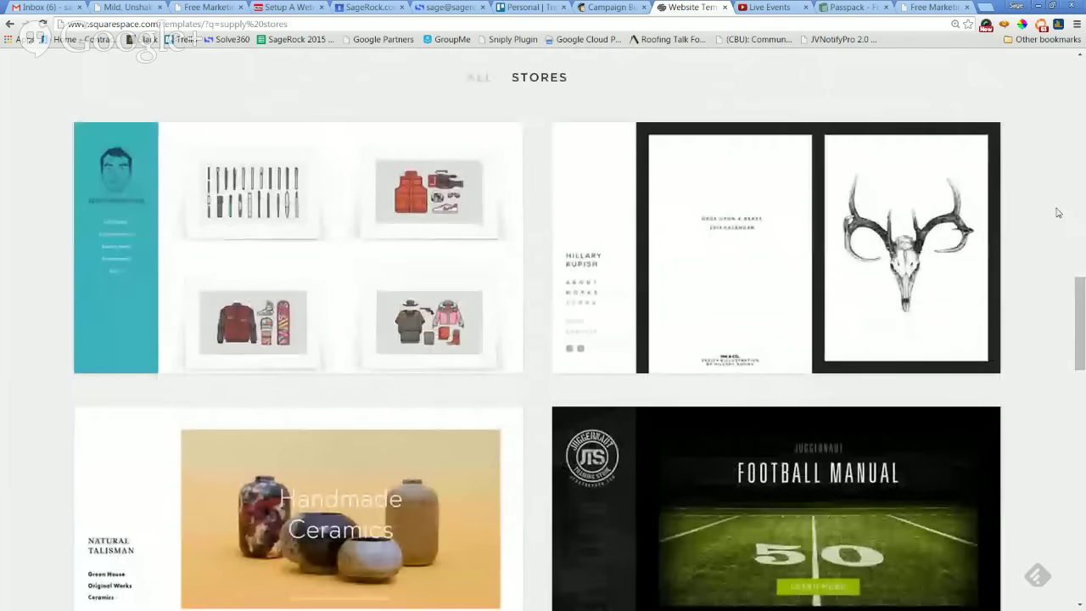
scroll(1056, 213, down, 2)
scroll(1056, 215, up, 1)
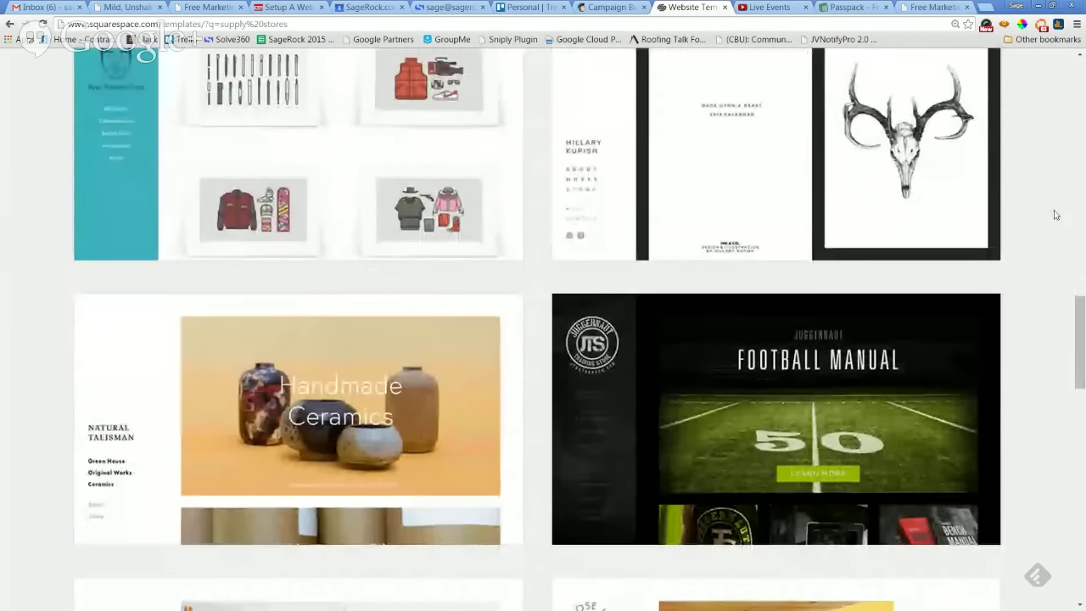
scroll(1055, 214, down, 2)
scroll(1044, 226, up, 1)
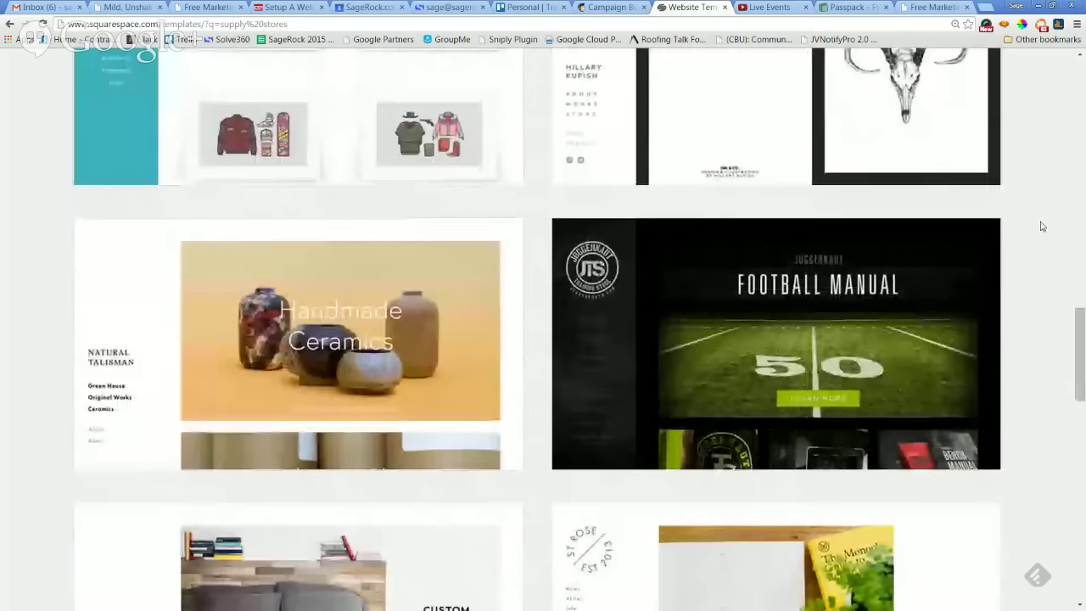
scroll(1043, 226, up, 3)
scroll(1041, 226, down, 6)
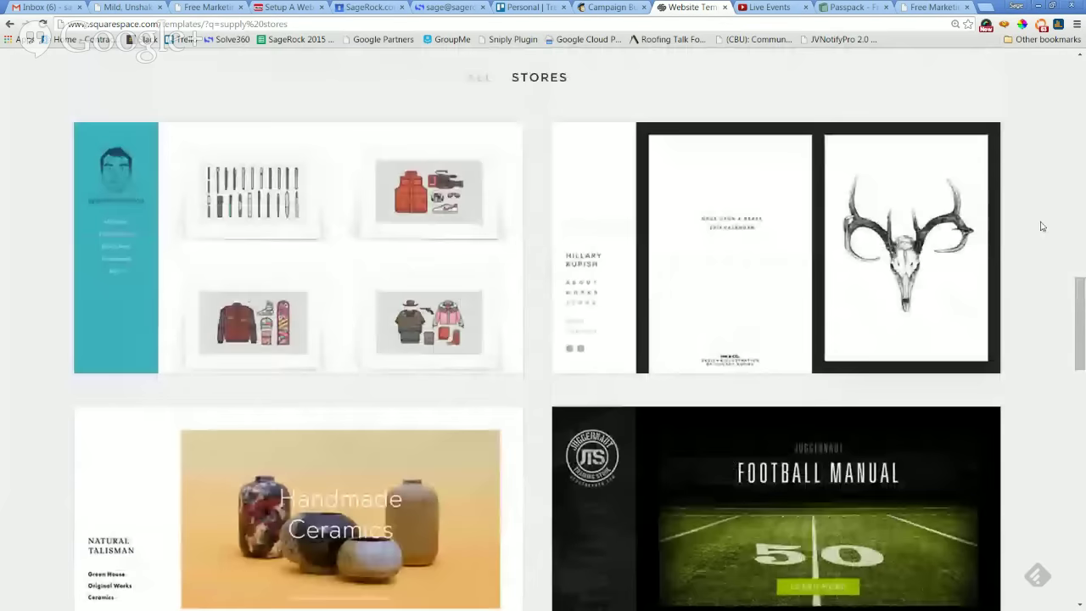
scroll(1042, 226, down, 6)
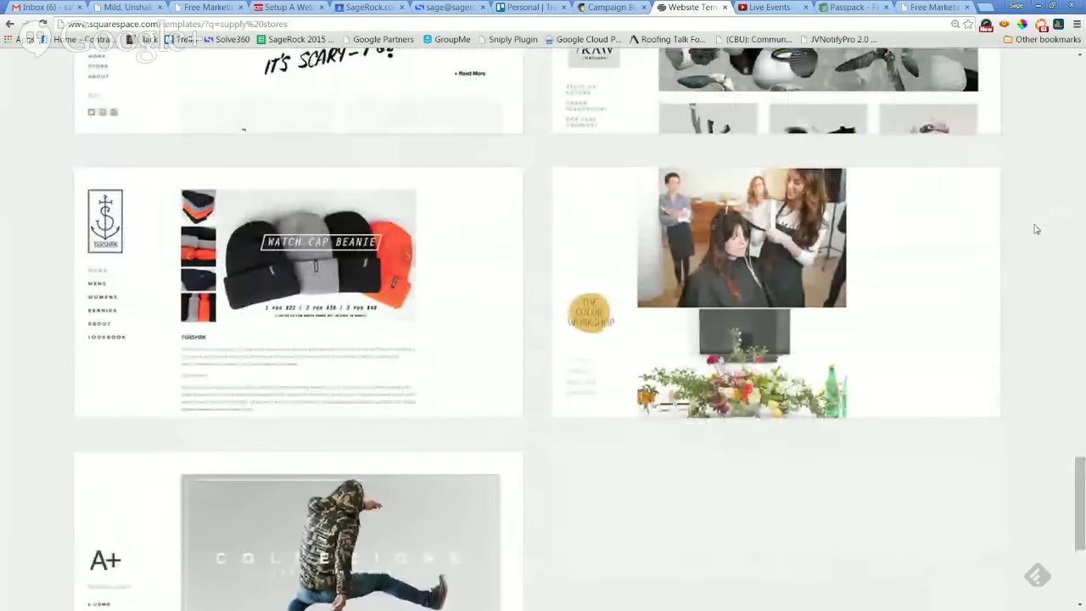
scroll(1035, 229, up, 4)
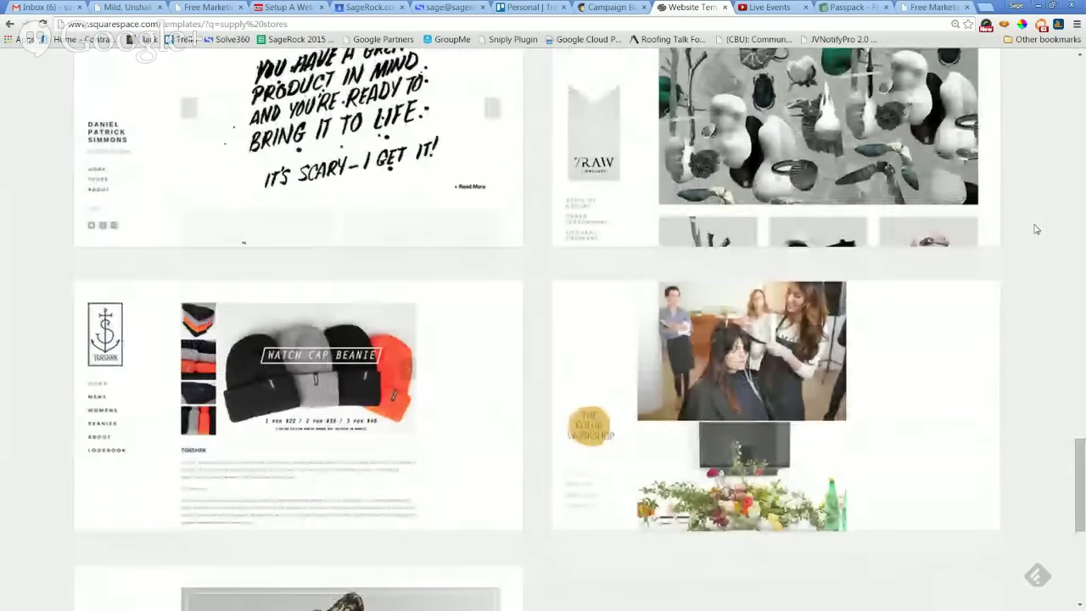
scroll(1033, 232, up, 8)
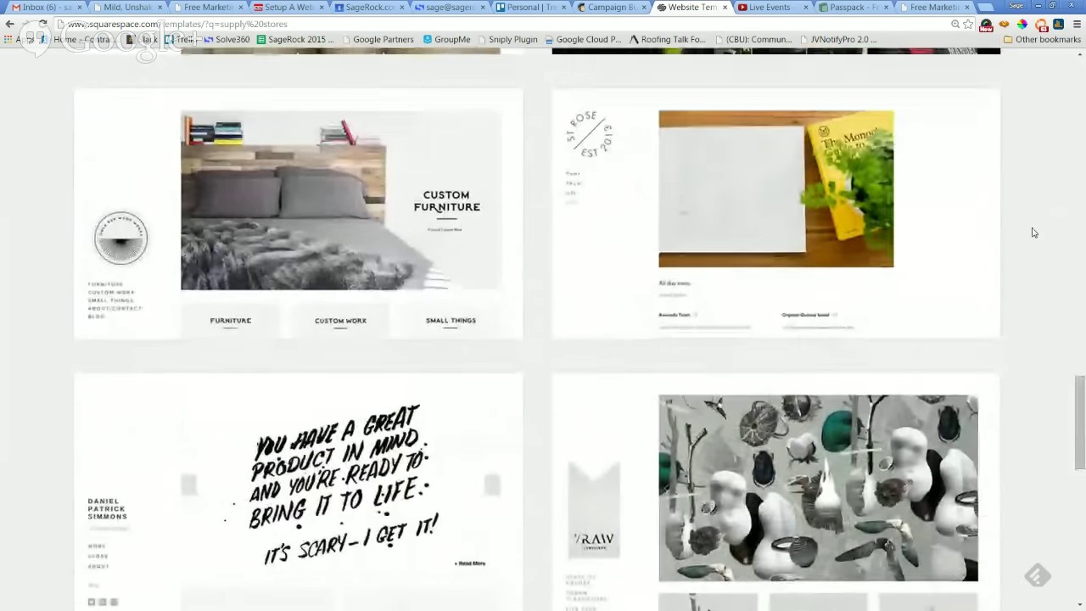
scroll(1033, 233, up, 3)
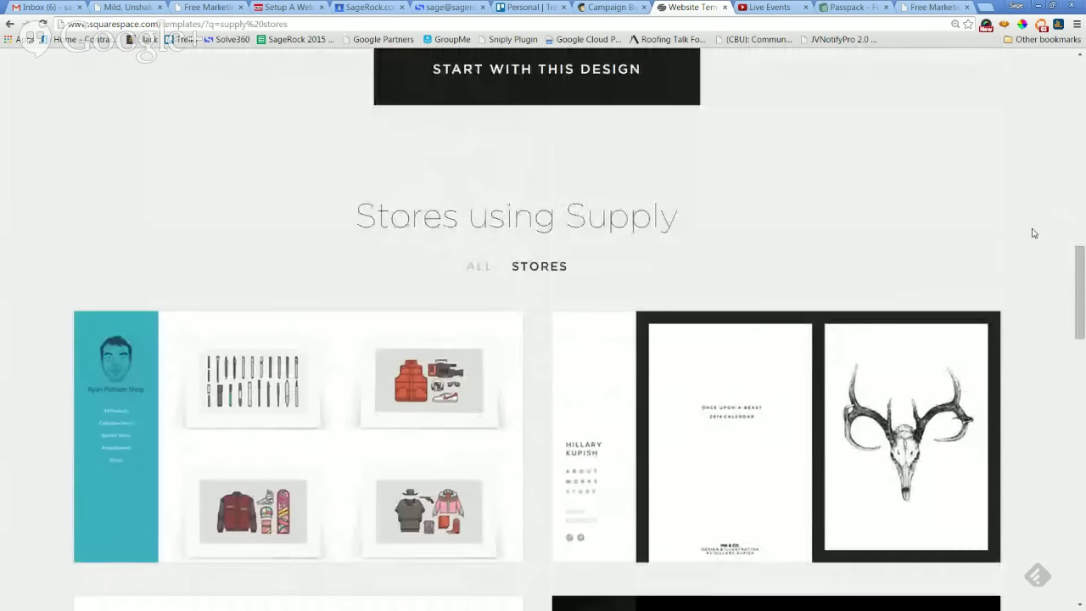
scroll(1033, 233, down, 7)
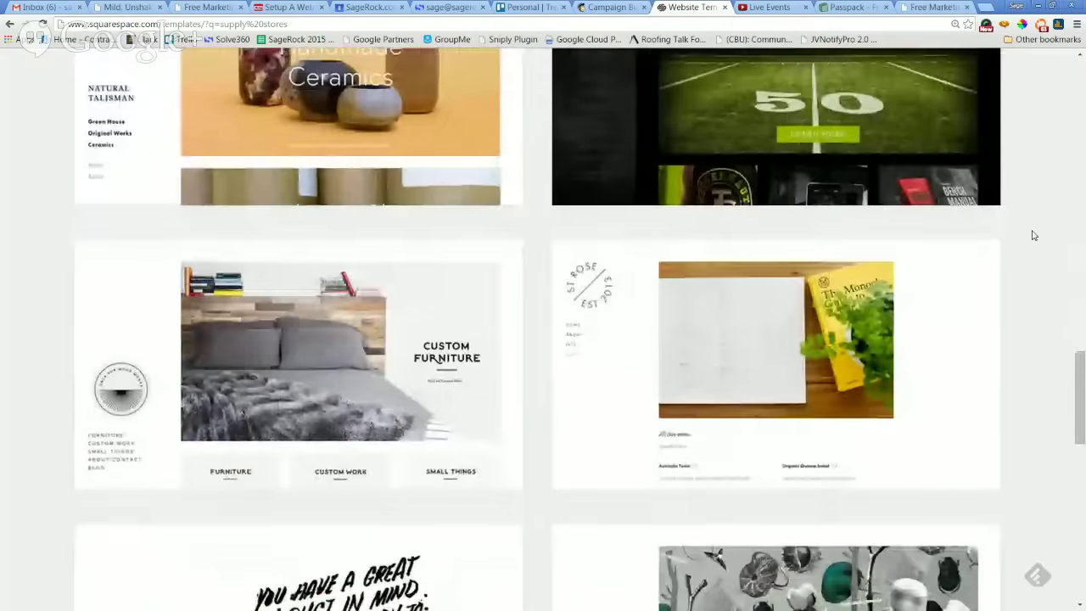
scroll(1033, 235, down, 6)
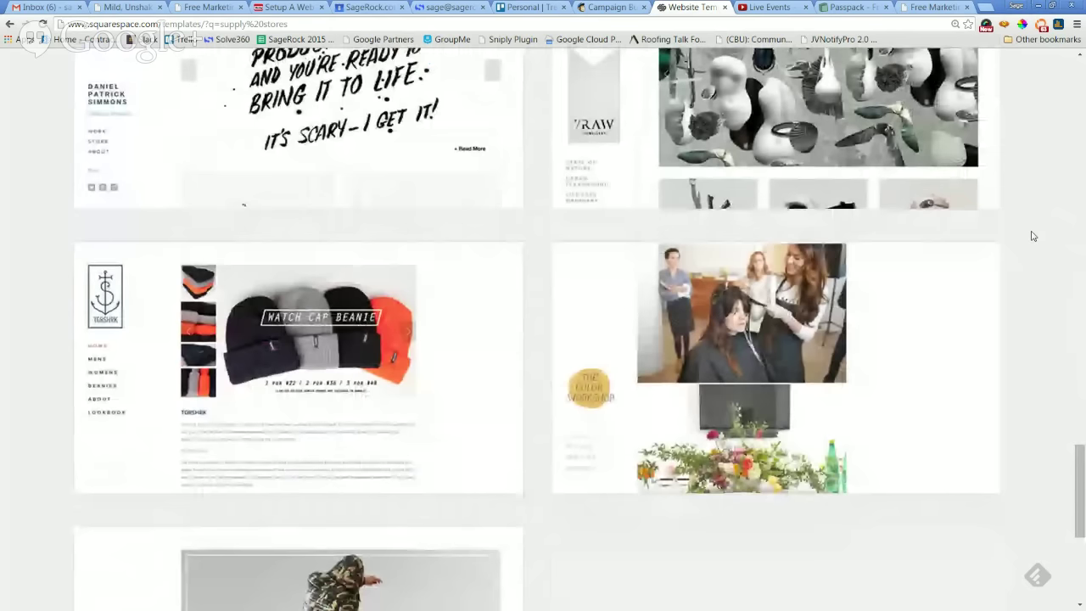
scroll(1032, 236, down, 3)
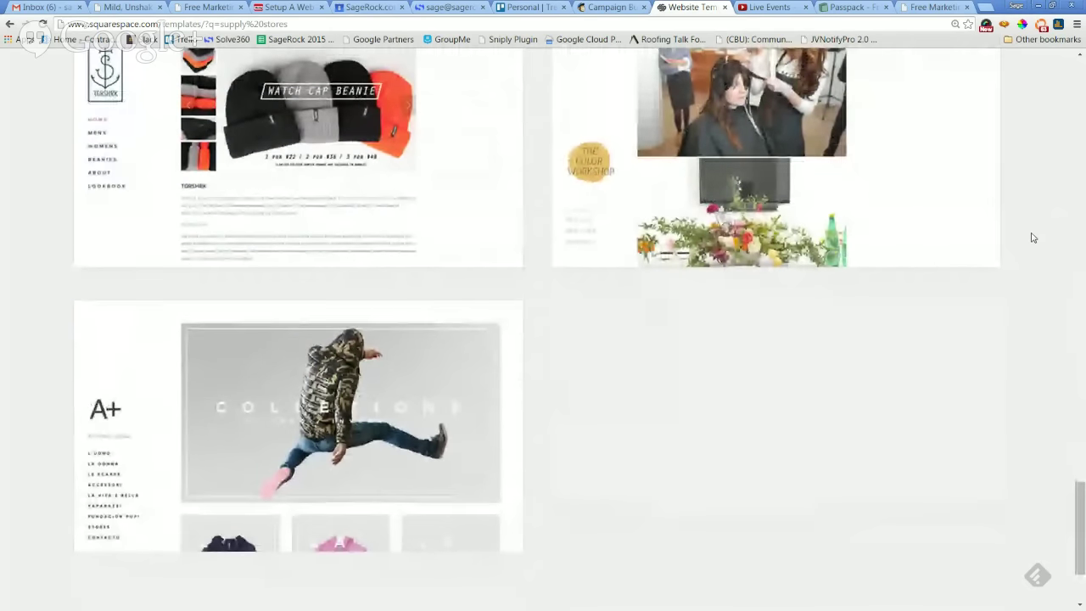
scroll(1033, 238, up, 10)
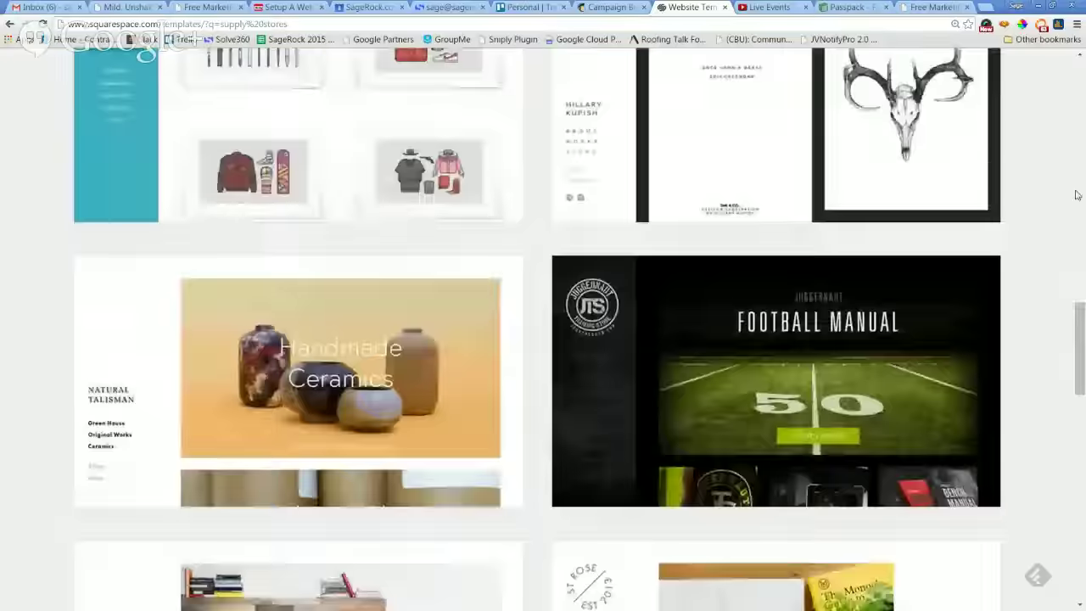
scroll(1076, 195, up, 6)
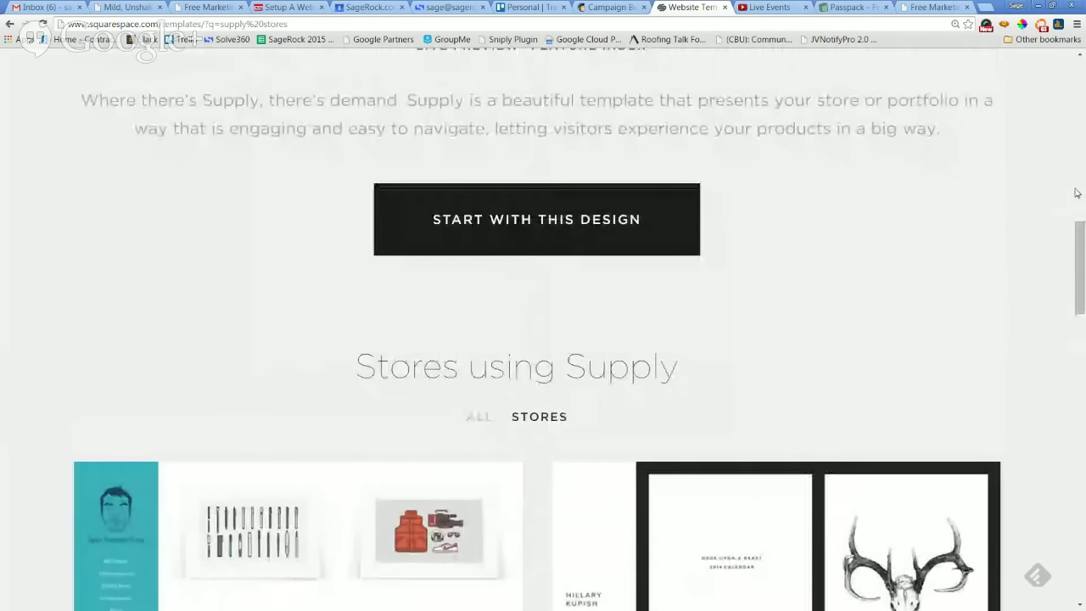
scroll(1019, 228, up, 1)
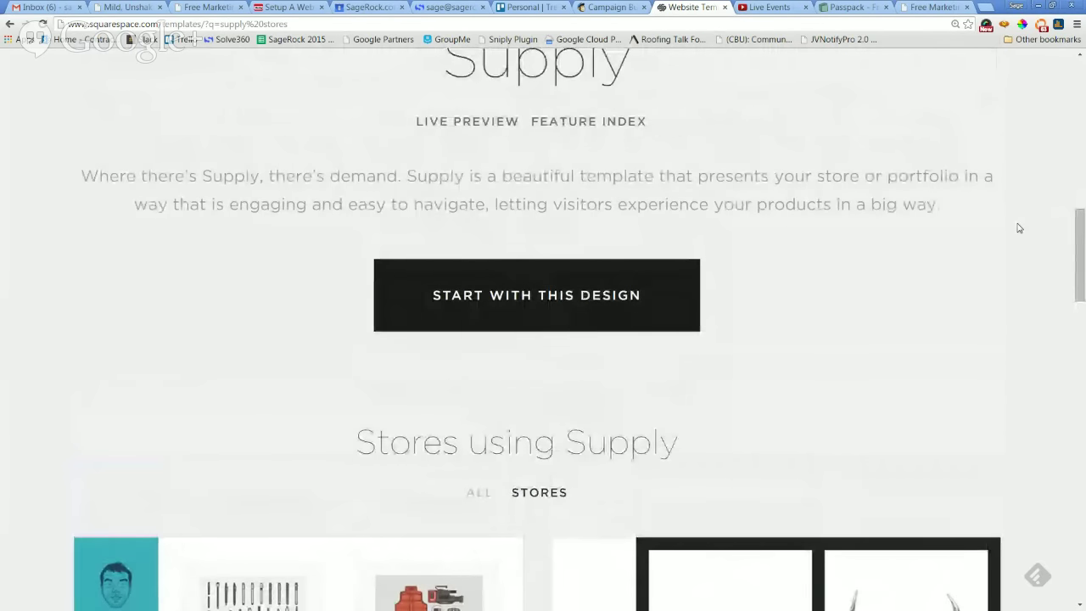
Start a new site from the Supply template and clear the stray autofill entry.
click(542, 307)
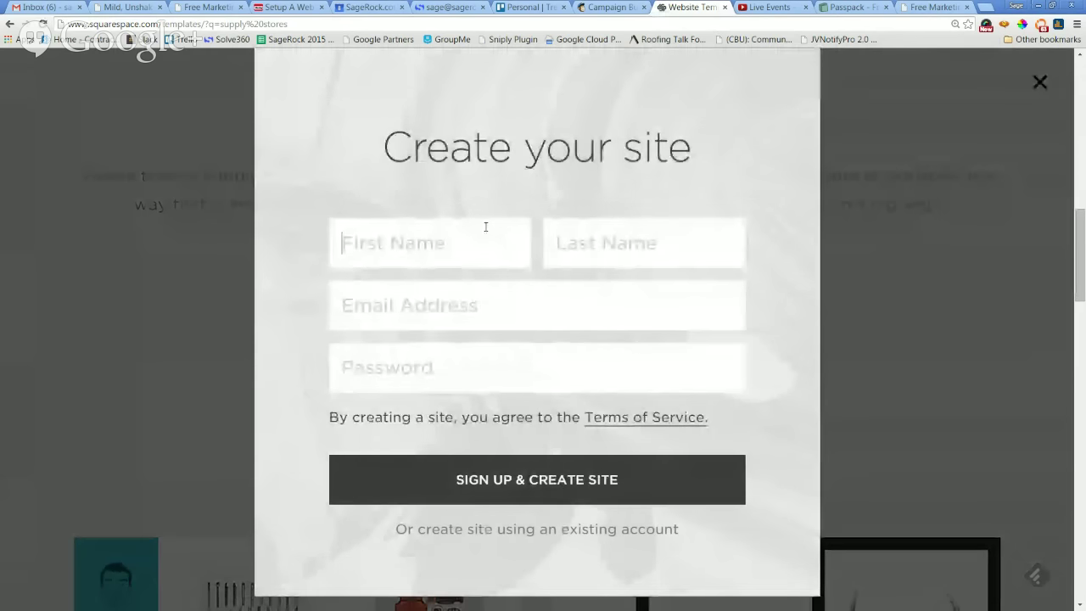
click(477, 237)
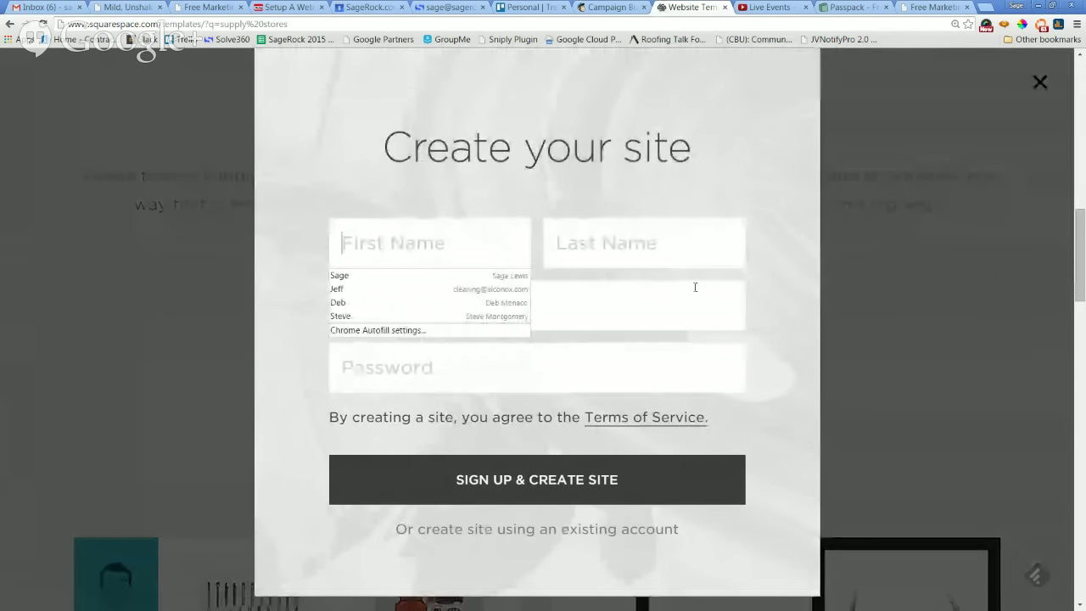
click(504, 376)
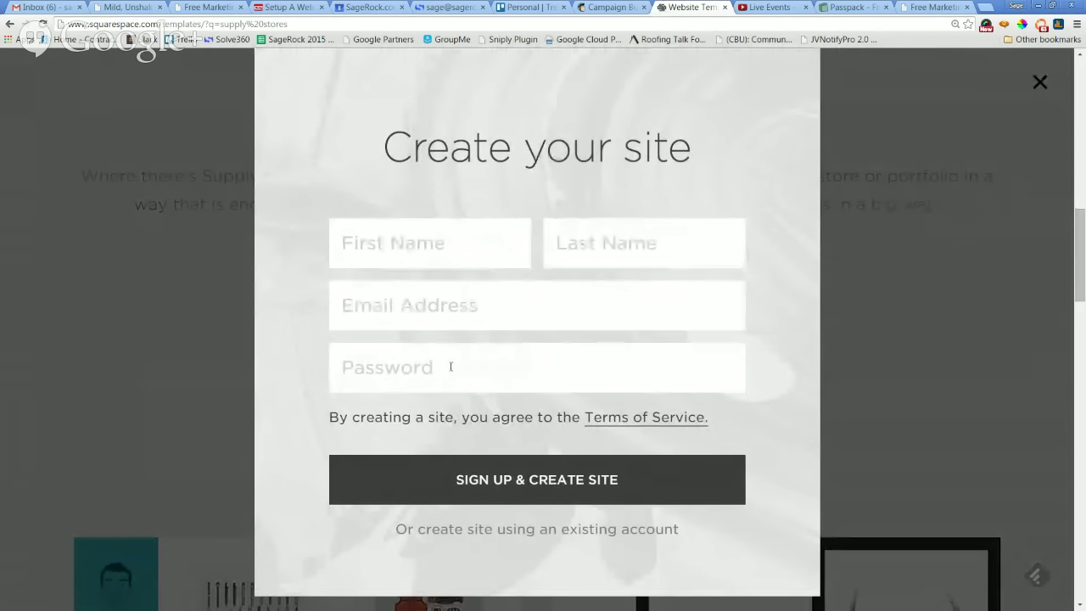
text(•)
key(BackSpace)
Fill in the sign-up form's first name, last name, e-mail address and account password.
click(448, 248)
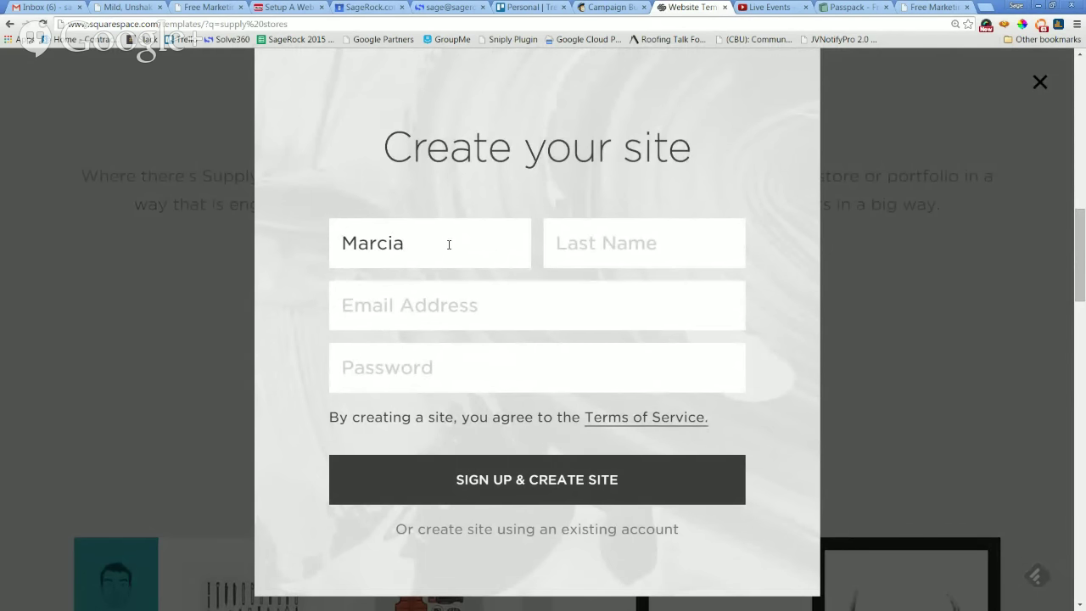
click(677, 243)
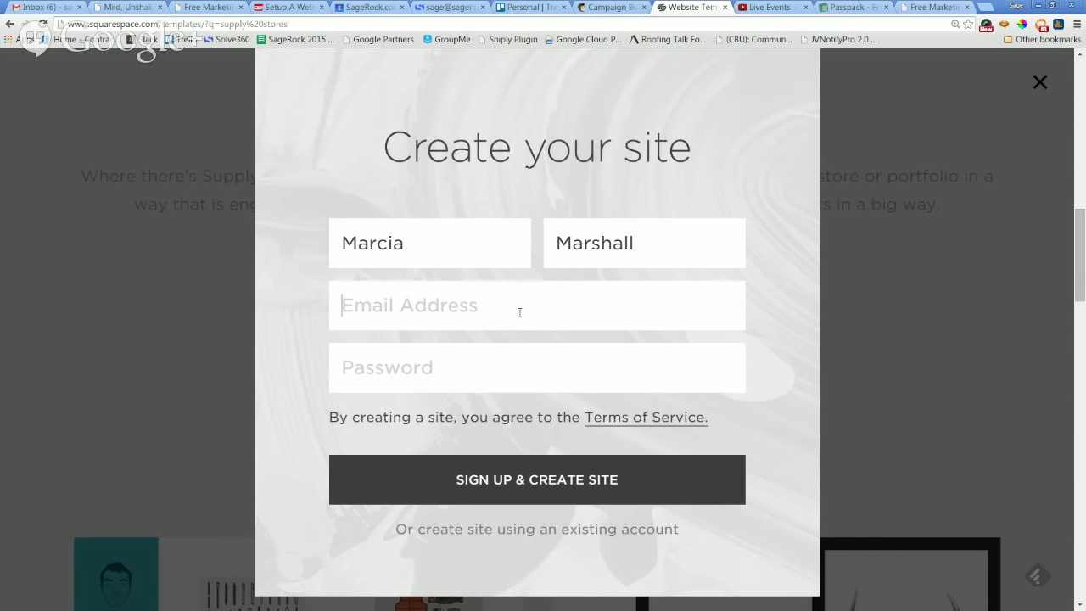
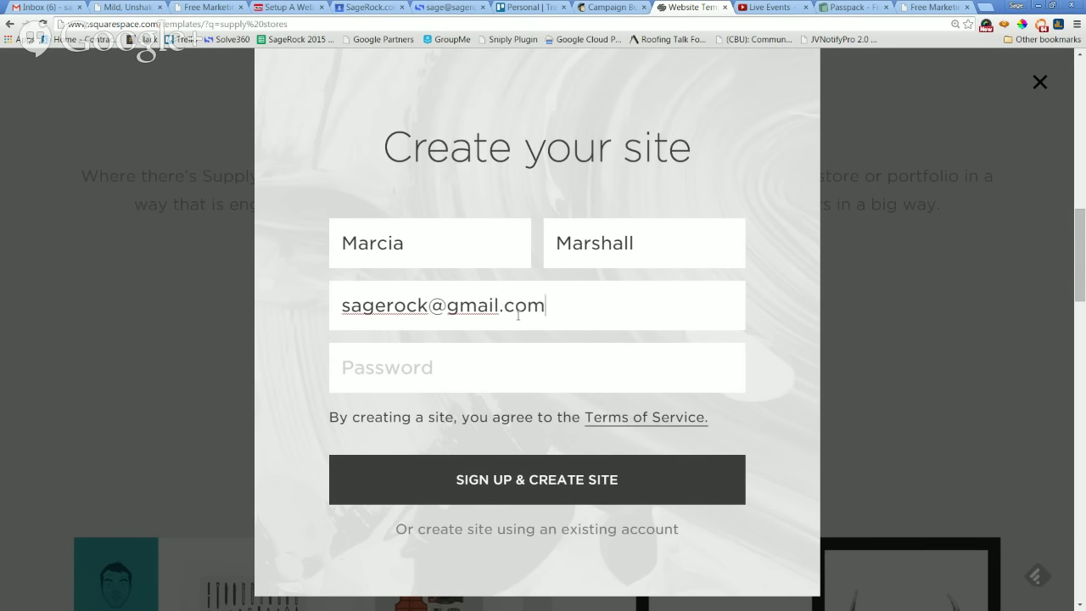
key(Tab)
text(********)
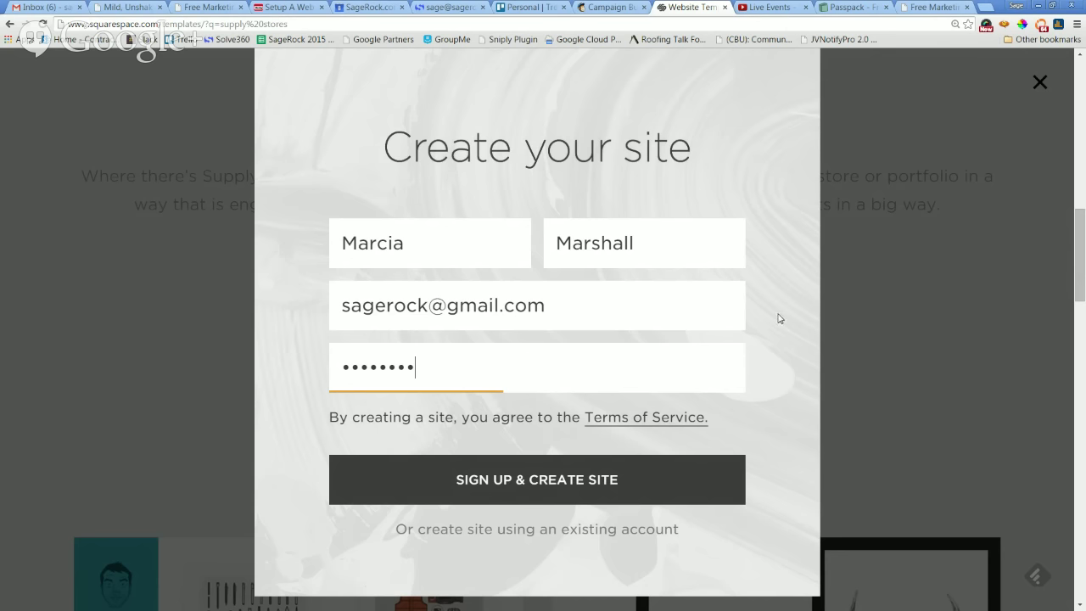
scroll(779, 319, down, 1)
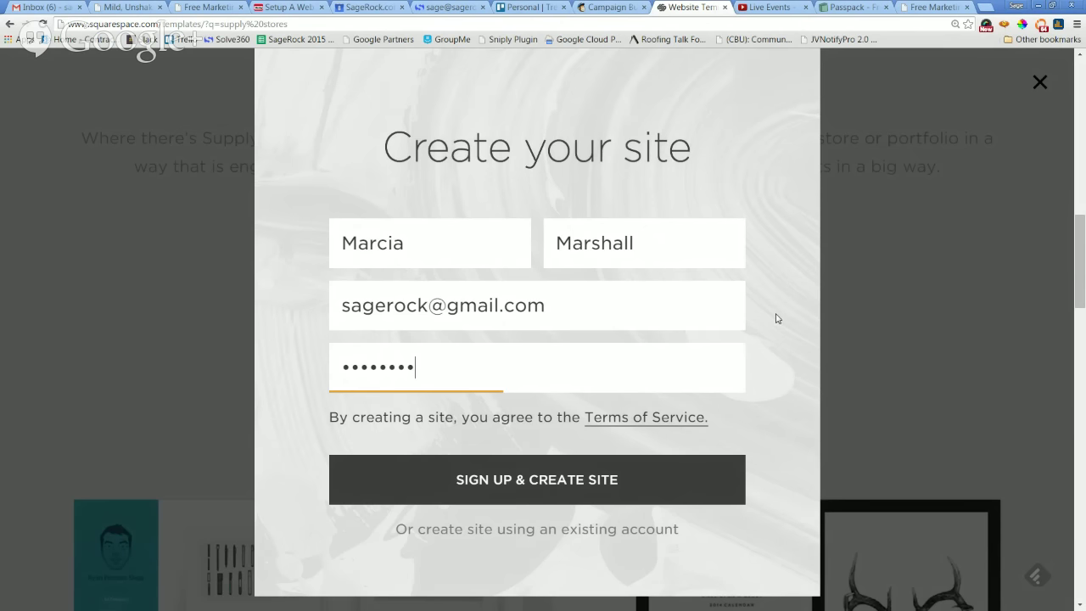
scroll(768, 320, down, 1)
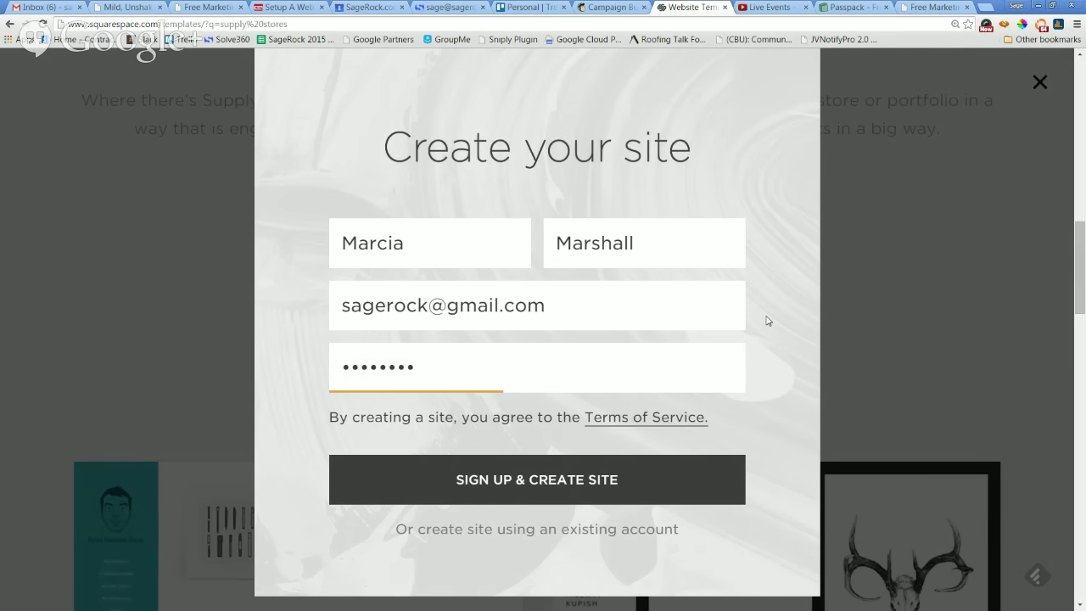
Submit the sign-up to create the site, then zoom the browser in on the welcome dialog.
click(561, 481)
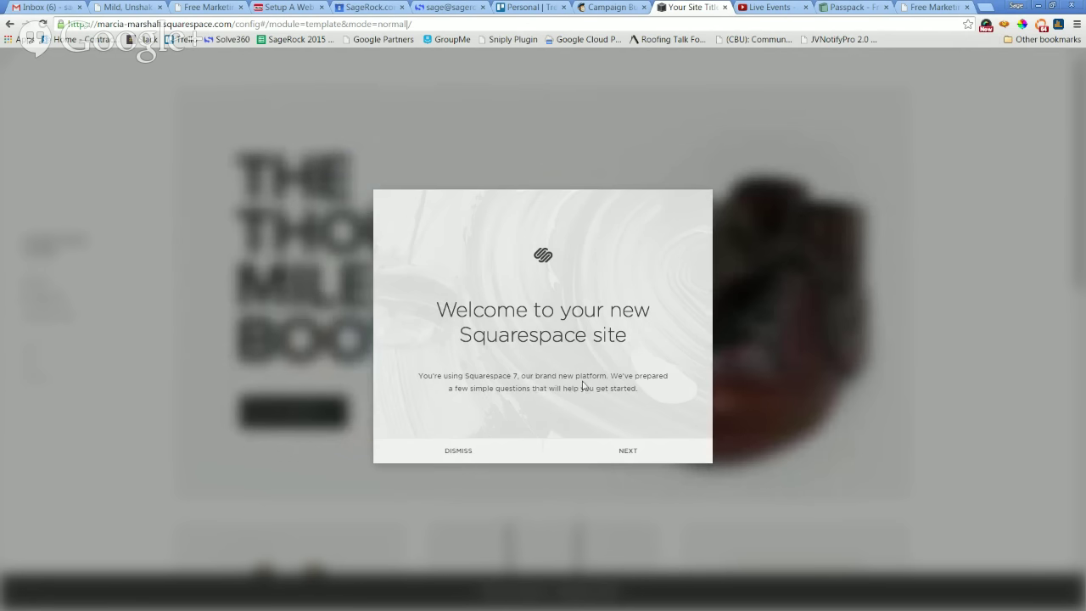
key(ctrl+plus)
key(ctrl+plus)
key(ctrl+plus)
key(ctrl+plus)
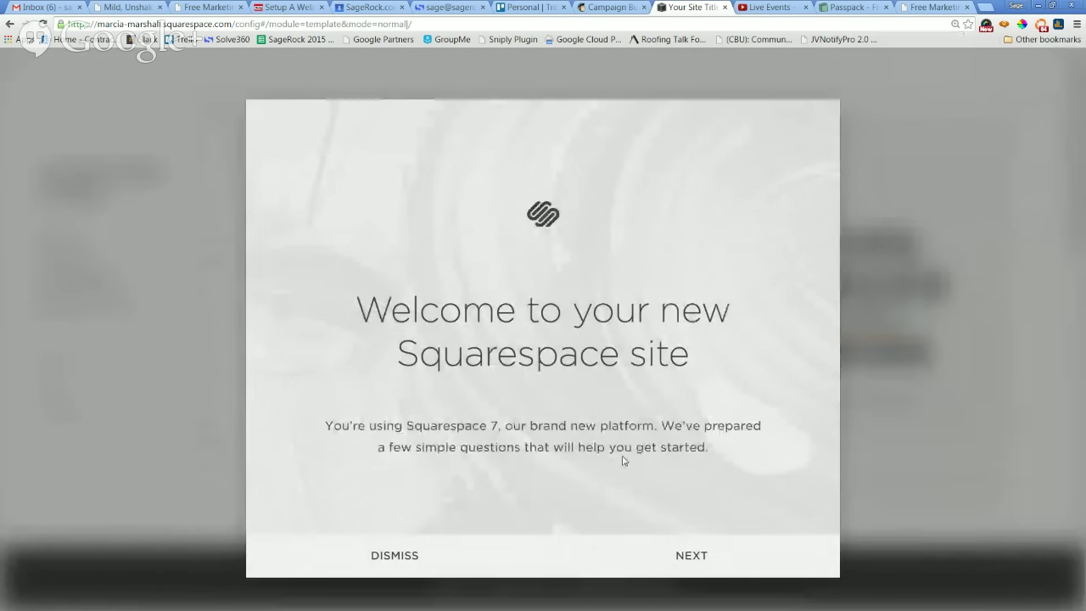
Choose Business as the site purpose and continue to the Site Title step.
click(692, 557)
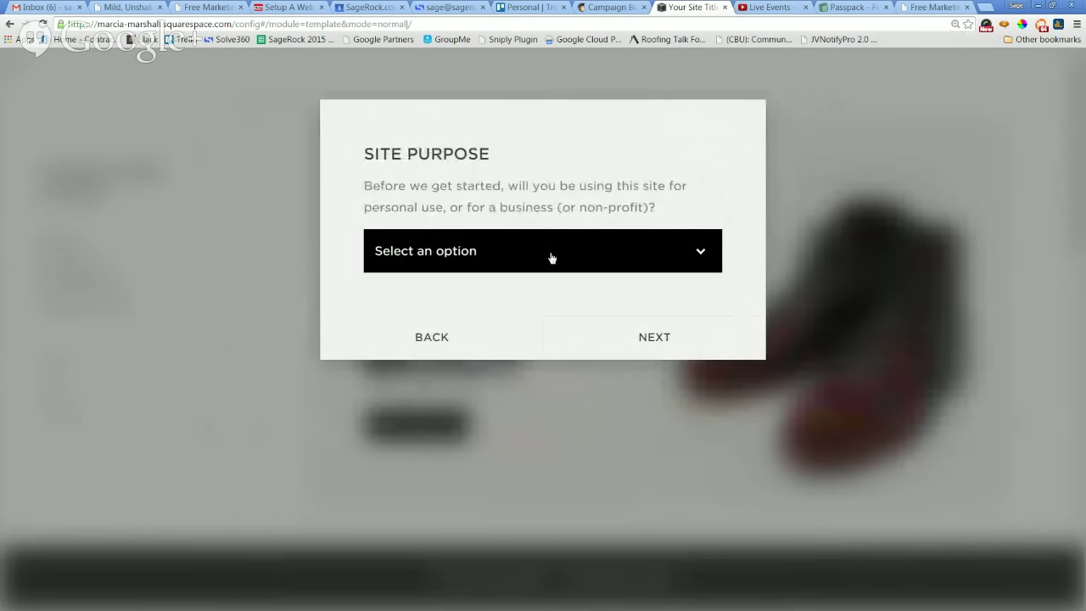
click(549, 259)
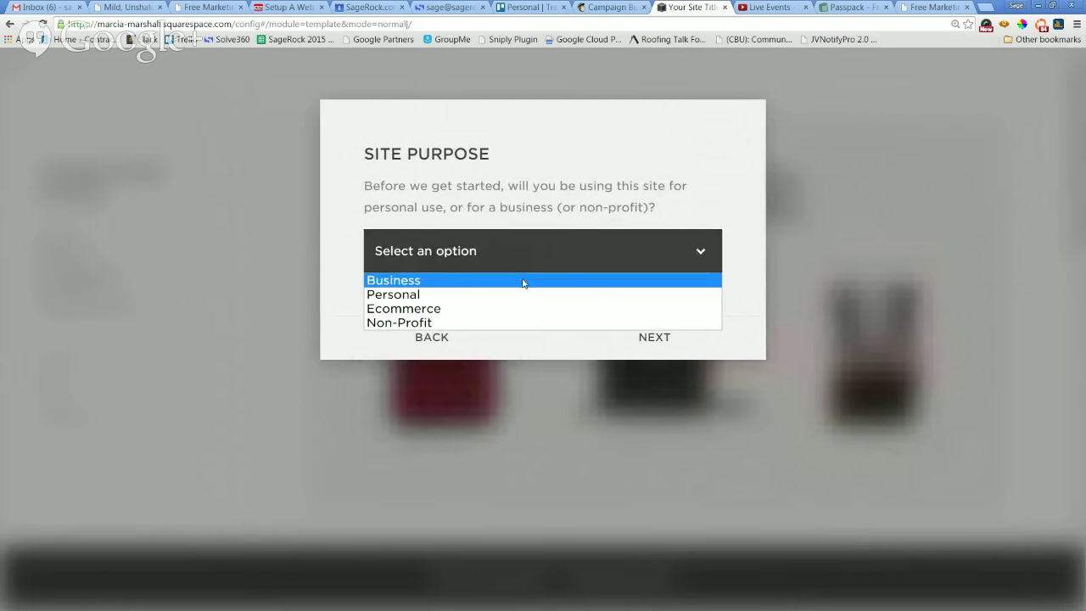
click(523, 282)
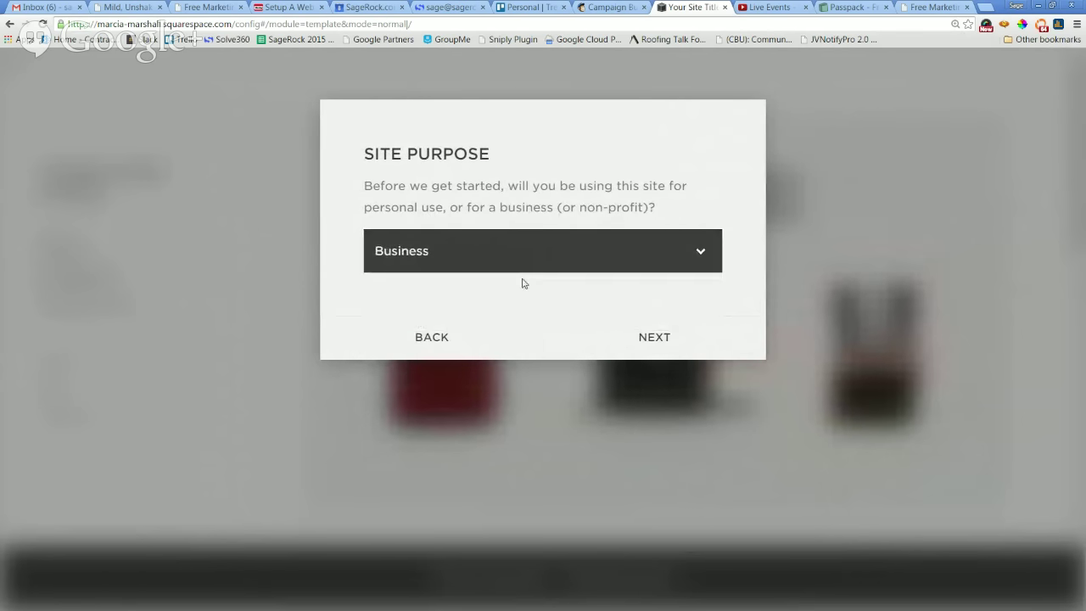
click(664, 341)
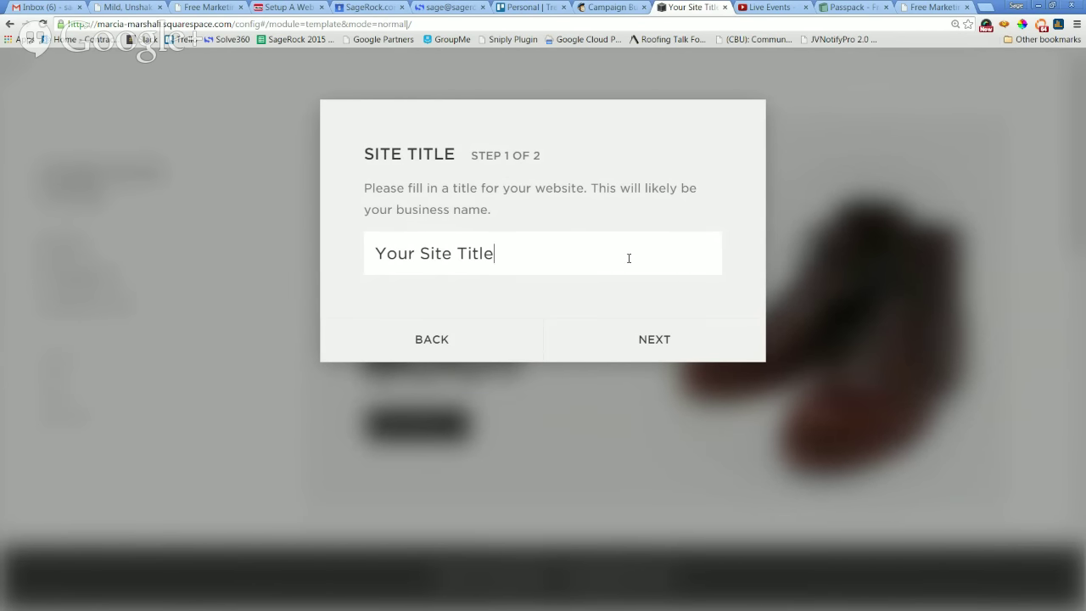
Replace the placeholder site title with 'Got Shirts?'.
key(ctrl+a)
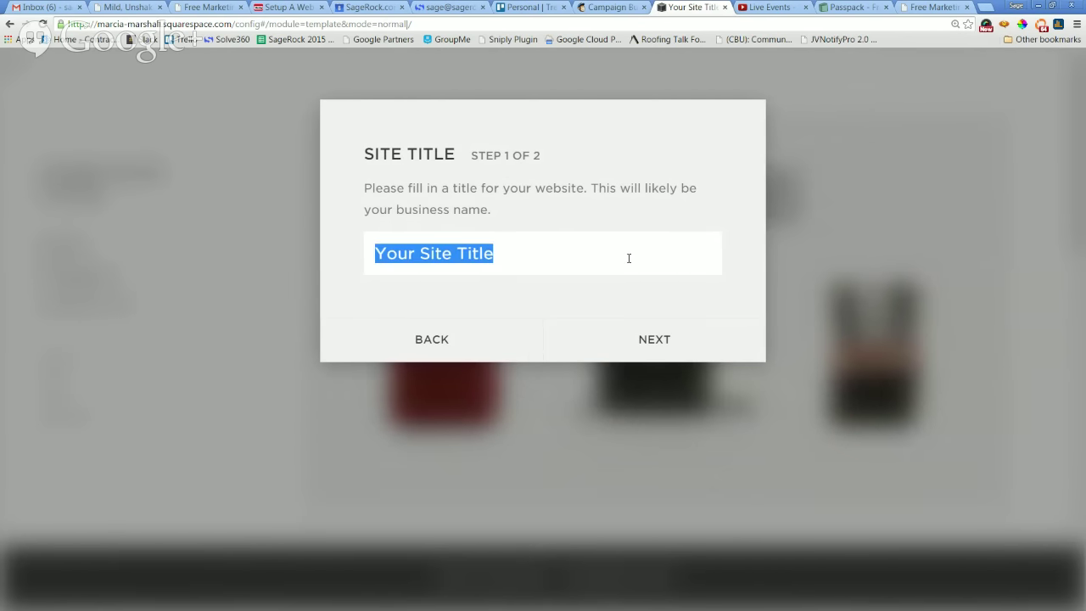
text(Got )
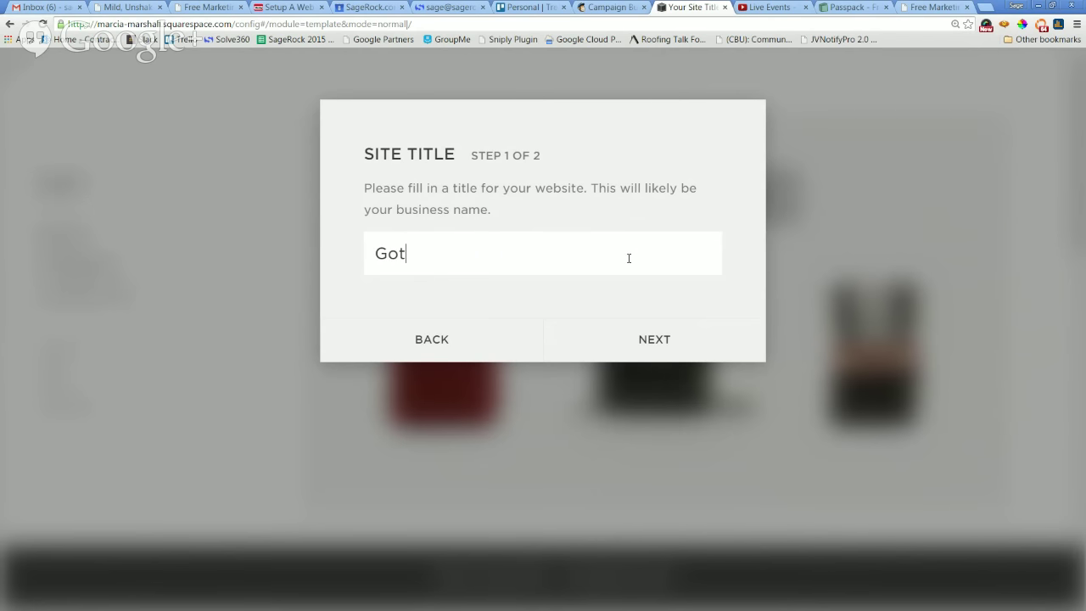
text(Shirts?)
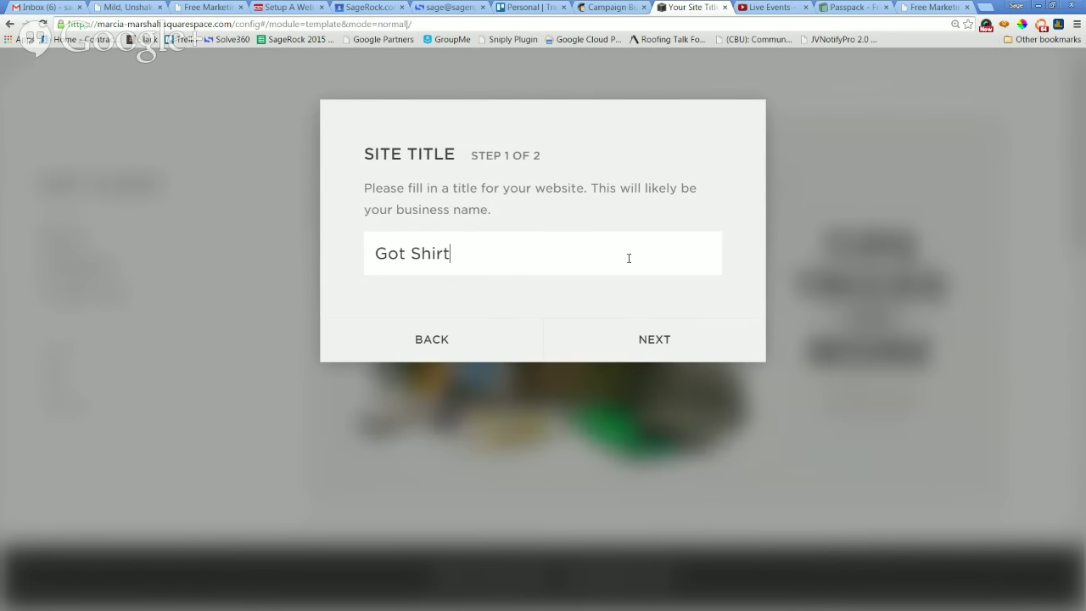
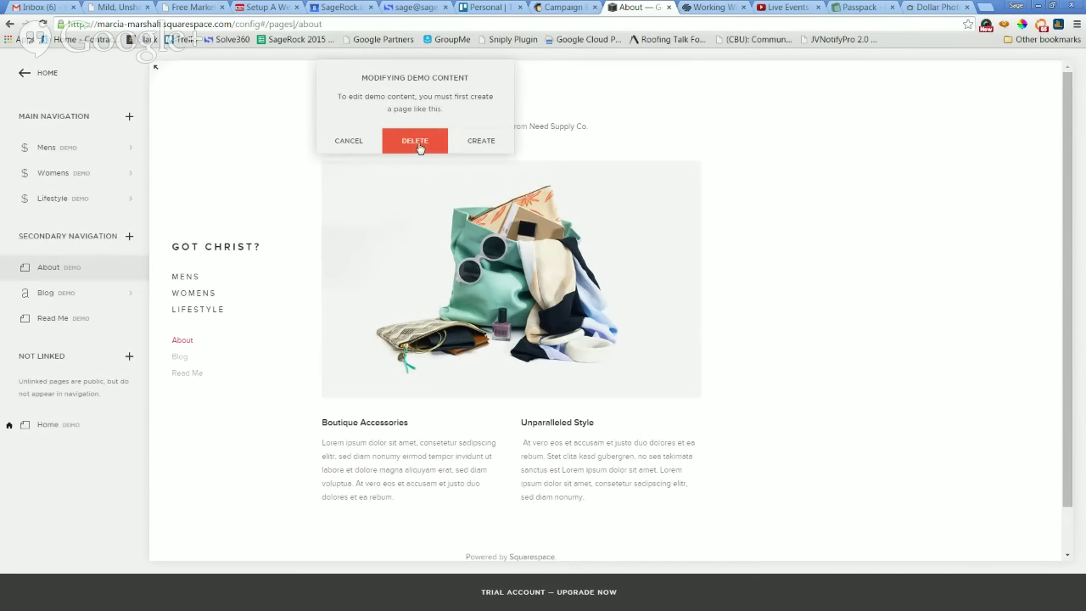
Convert the demo About page into a real page and select 'Our Shop' in its title.
click(476, 142)
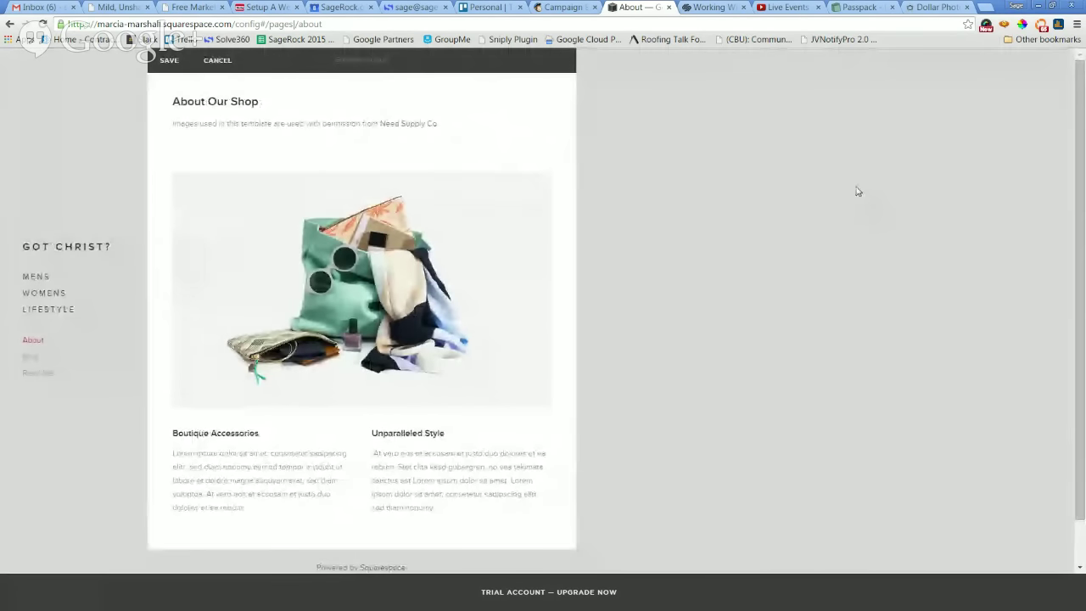
click(236, 102)
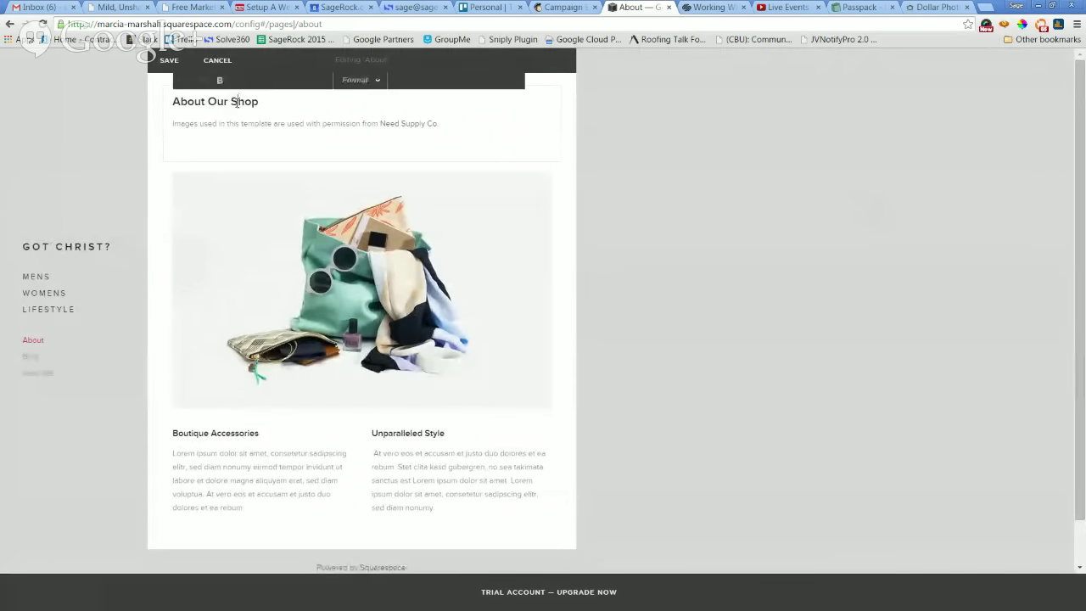
drag(268, 102, 209, 104)
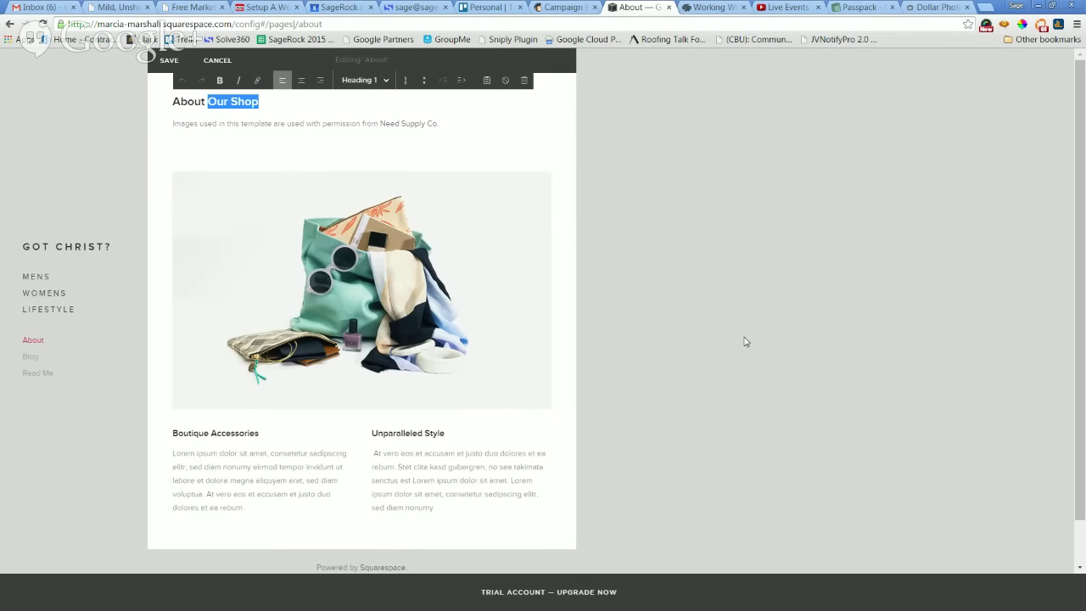
Change the heading to 'About Got Christ?'.
text(C)
key(BackSpace)
text(Got )
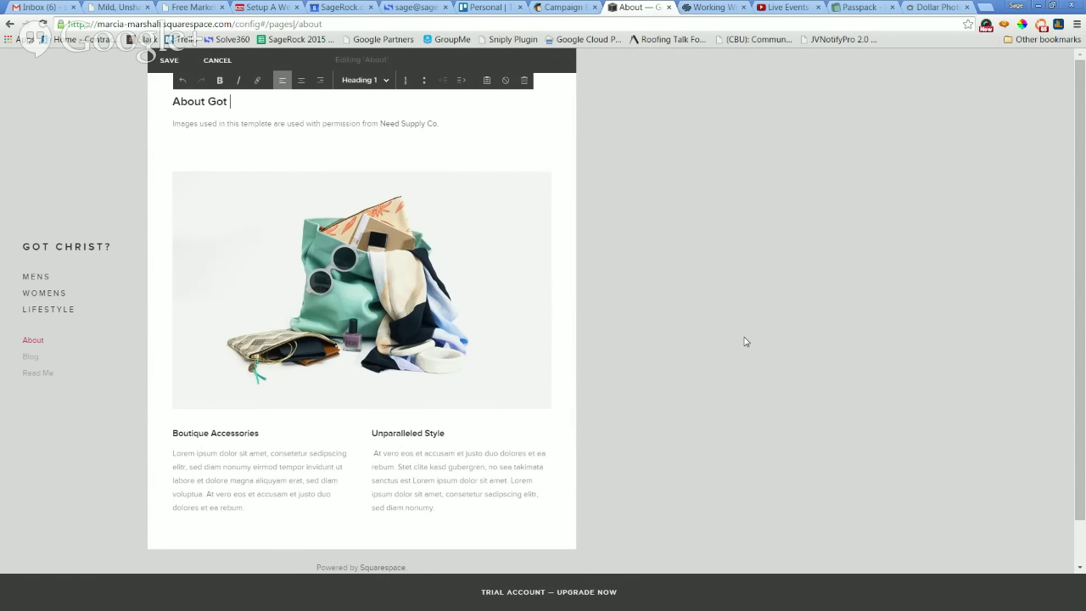
text(Christ?)
Remove the Need Supply Co link and delete the image credit line.
click(341, 124)
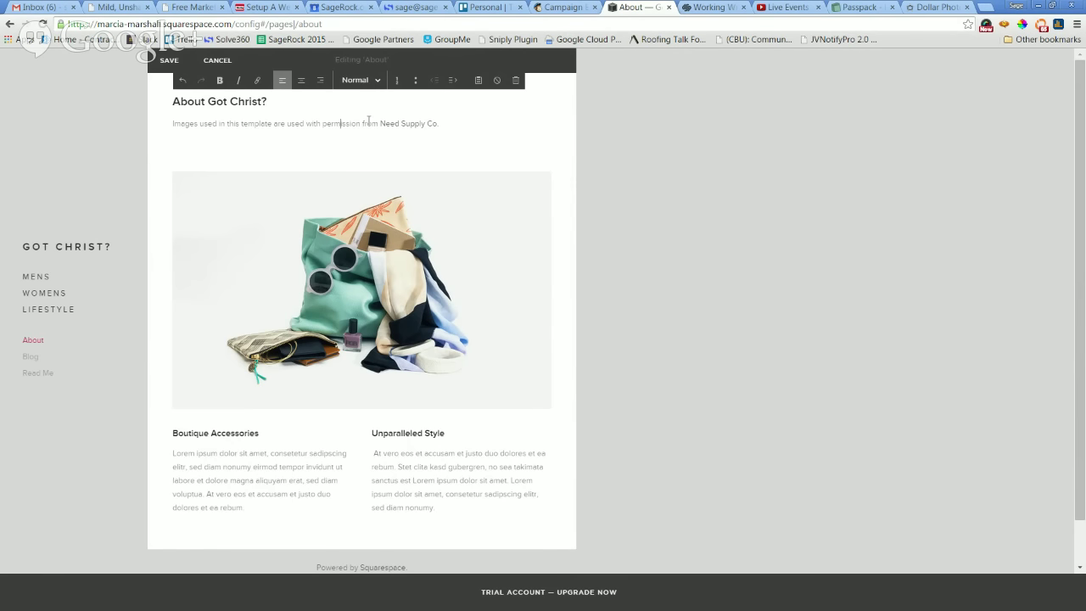
click(433, 124)
click(451, 123)
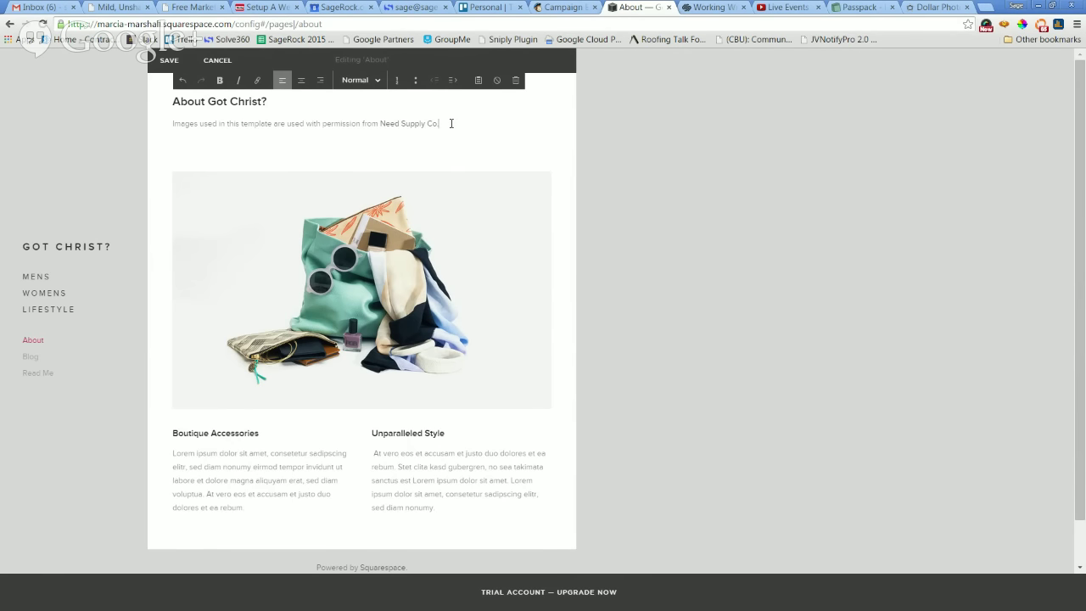
click(404, 125)
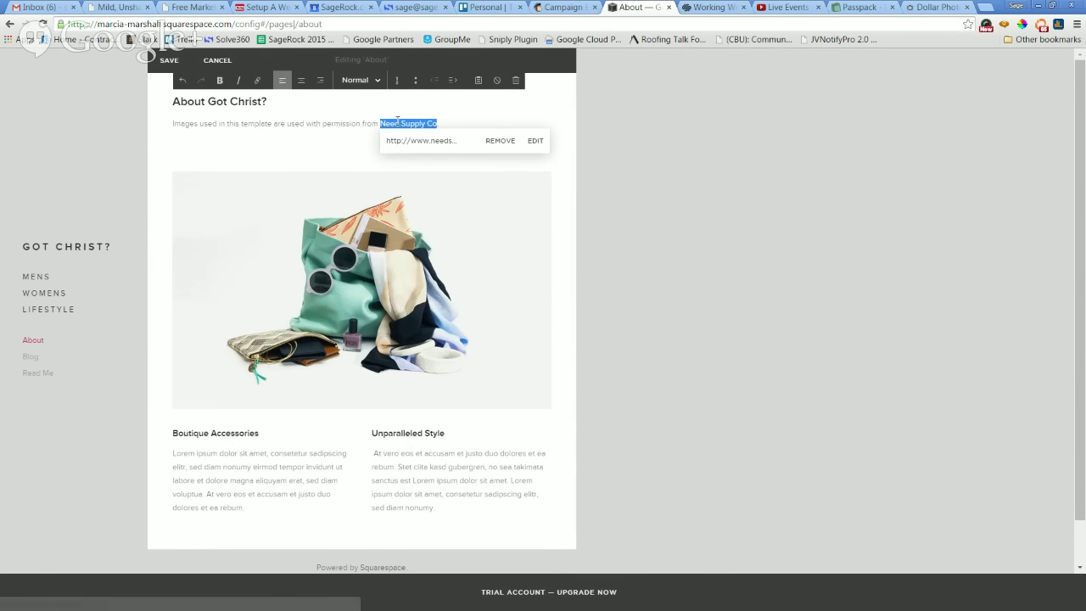
click(501, 142)
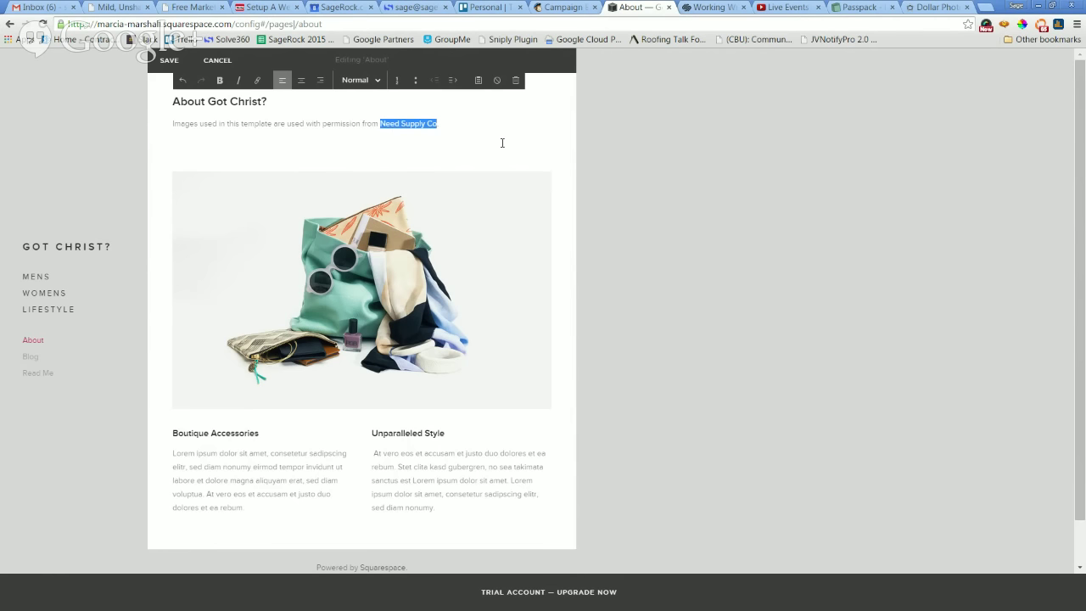
click(452, 123)
triple_click(465, 122)
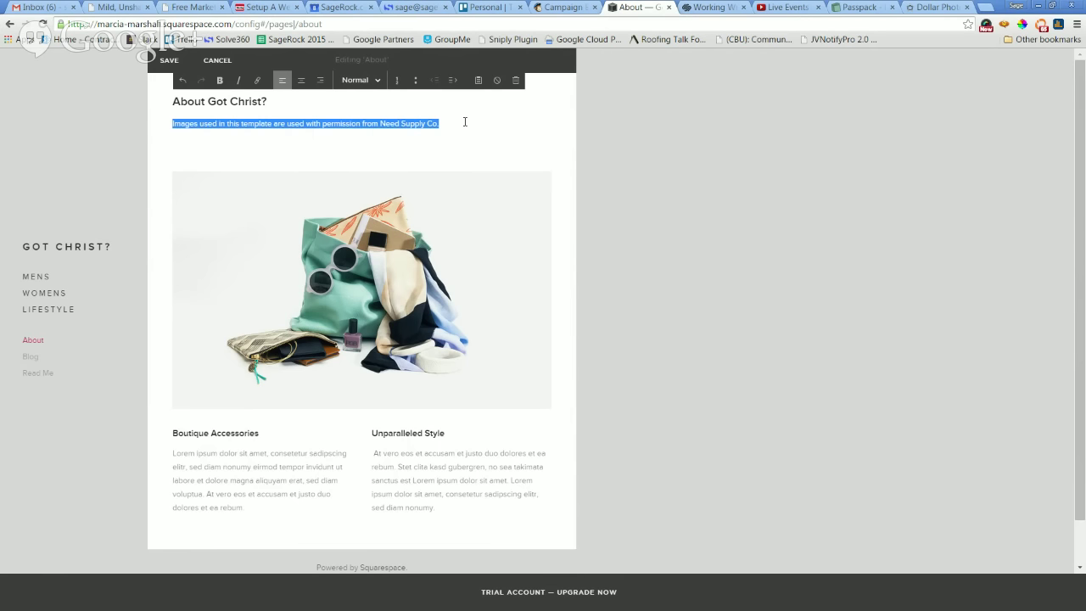
key(BackSpace)
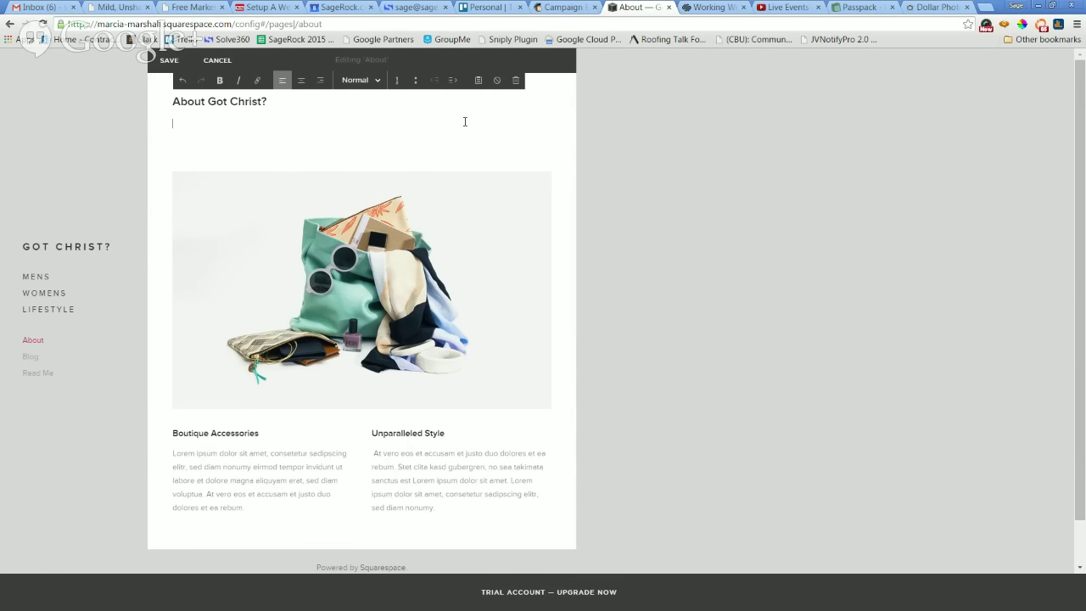
Write the opening sentence: 'Got Christ? is all about giving you the coolest Christian…' shirts.
text(Got Christ? is all about)
text(giving you the coole)
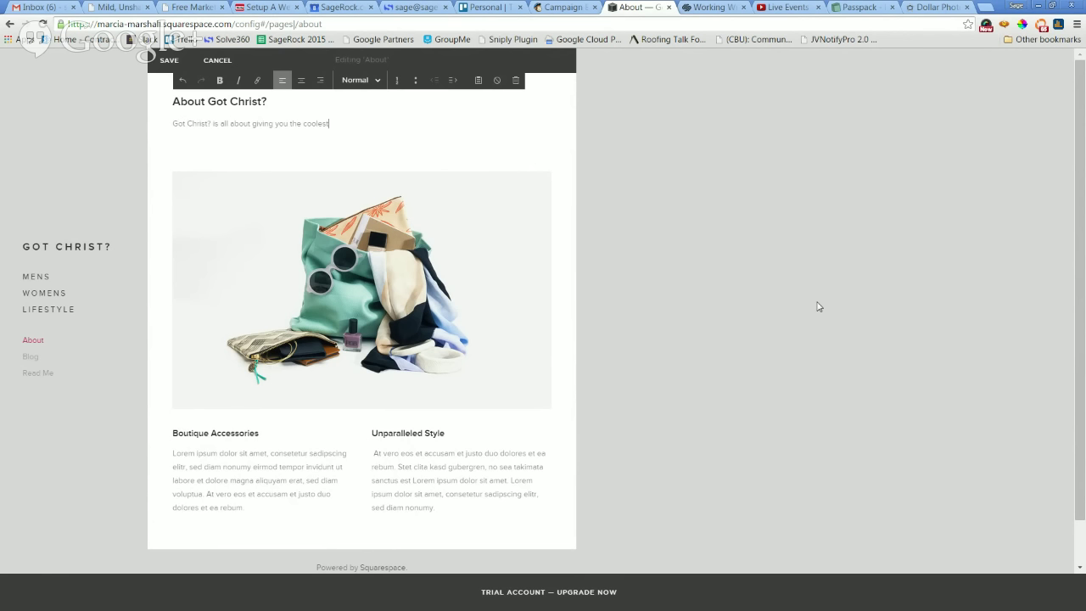
text(st shirst)
key(BackSpace)
key(BackSpace)
text(Christian)
Add a second paragraph: 'Jesus is alive and well today. We are just spreading the Word through cool t-sh…'.
key(Return)
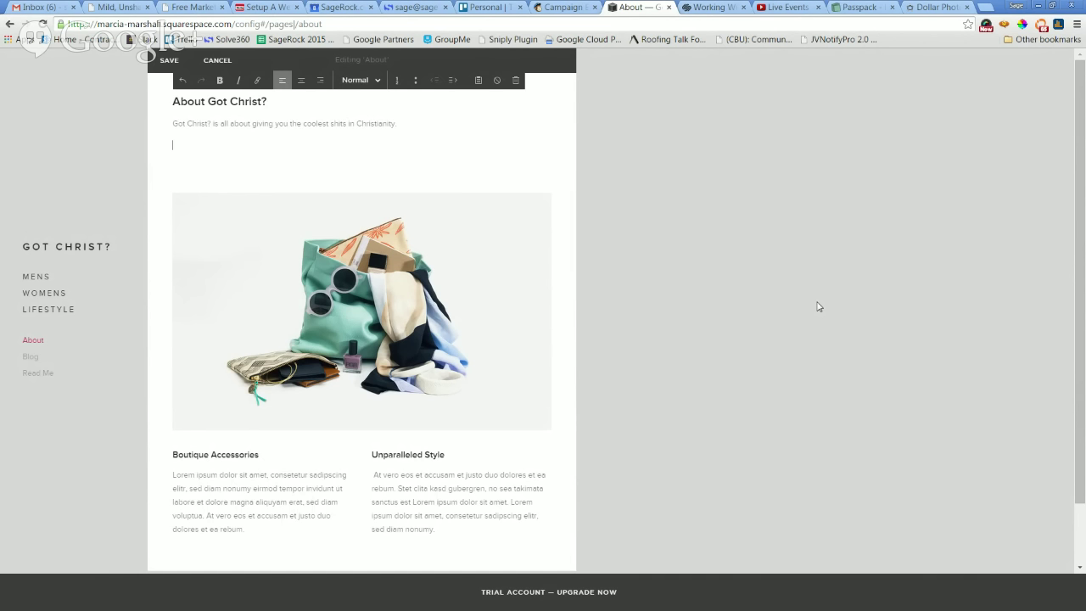
text(Jesus is alive and well today. We are just spreading the wor)
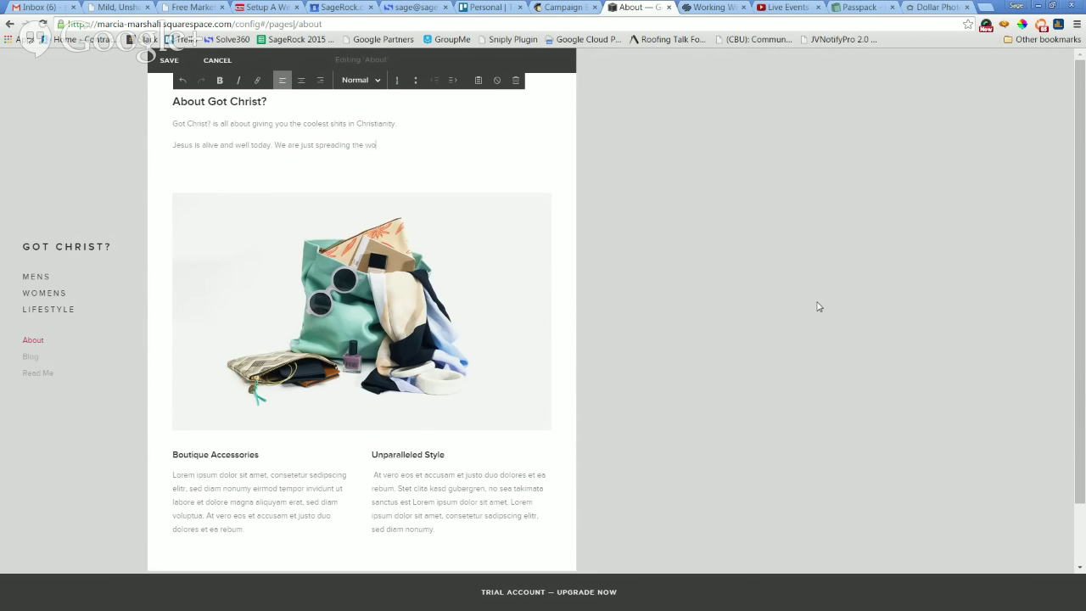
key(BackSpace)
key(BackSpace)
text(Word thorug)
key(BackSpace)
key(BackSpace)
key(BackSpace)
key(BackSpace)
text(rough cool sh)
key(BackSpace)
key(BackSpace)
text(t-sh)
mouse_move(362, 269)
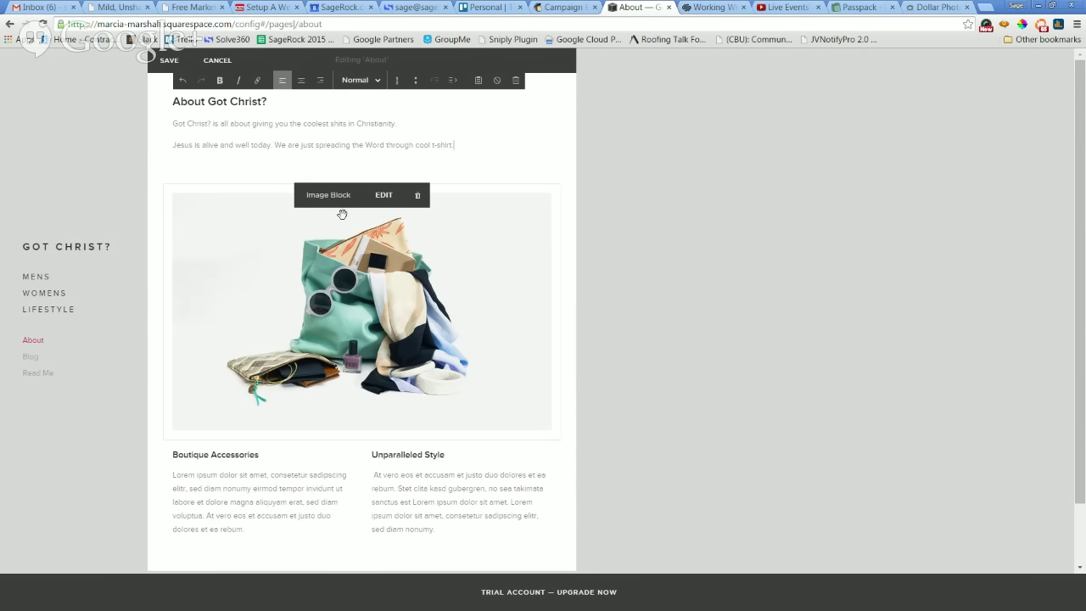
Open the bag photo's image settings and remove the current photo.
click(357, 230)
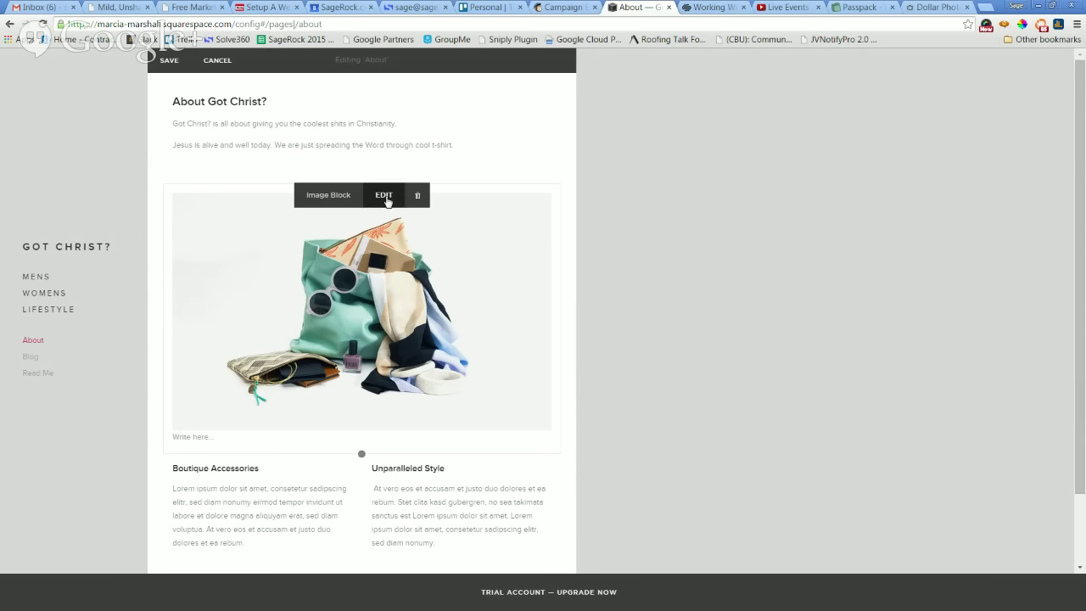
click(385, 197)
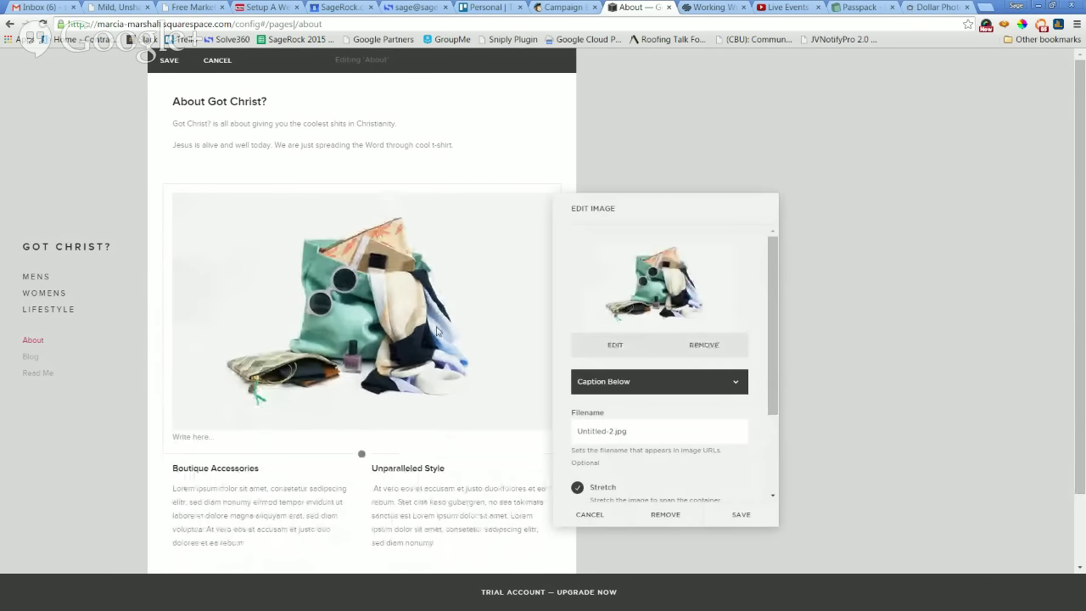
click(620, 347)
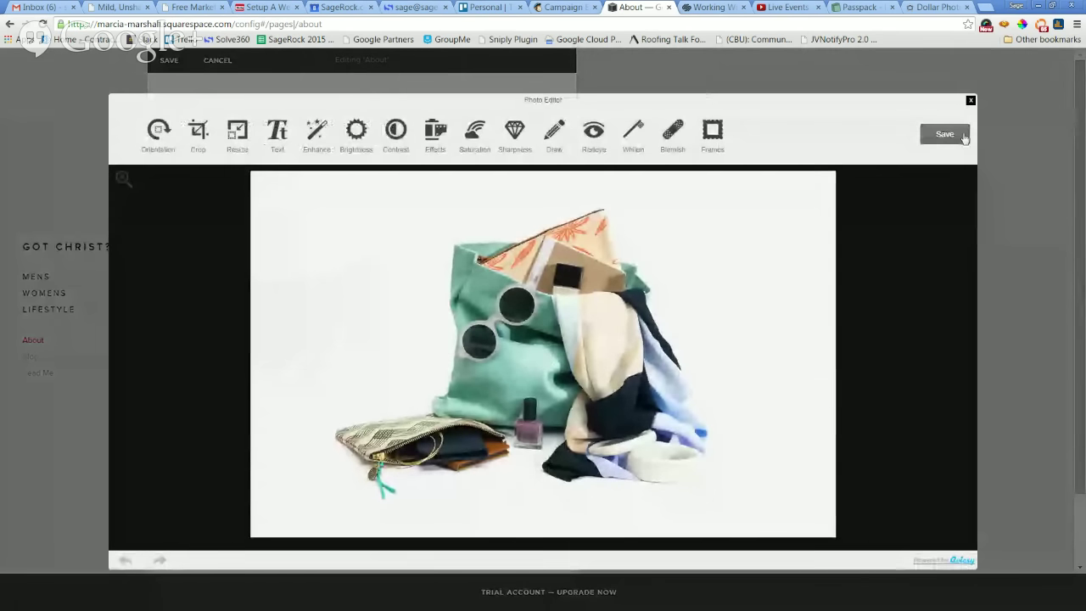
click(944, 134)
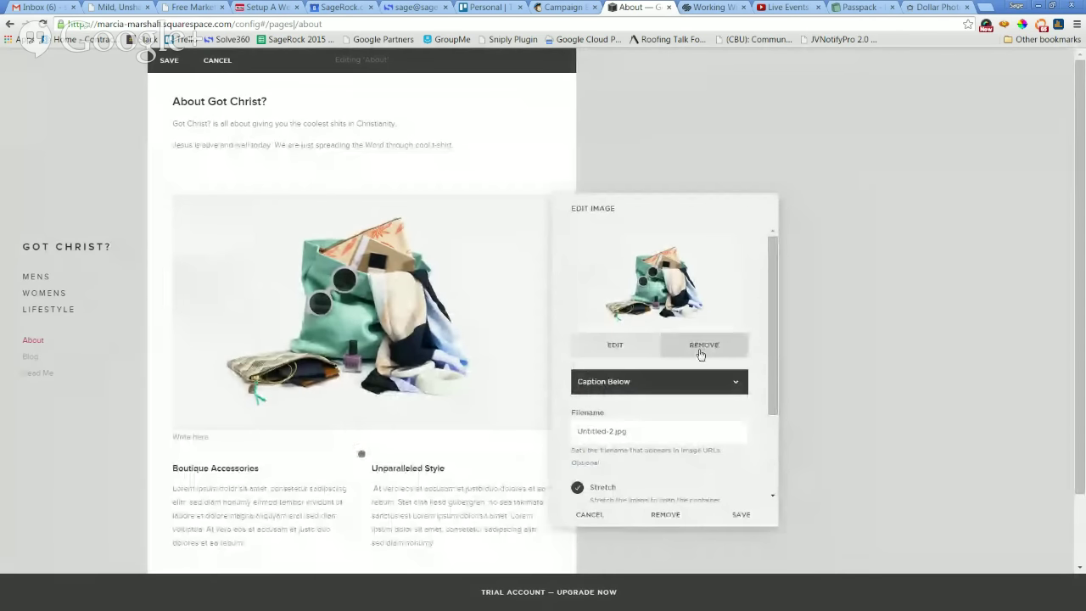
scroll(701, 354, down, 3)
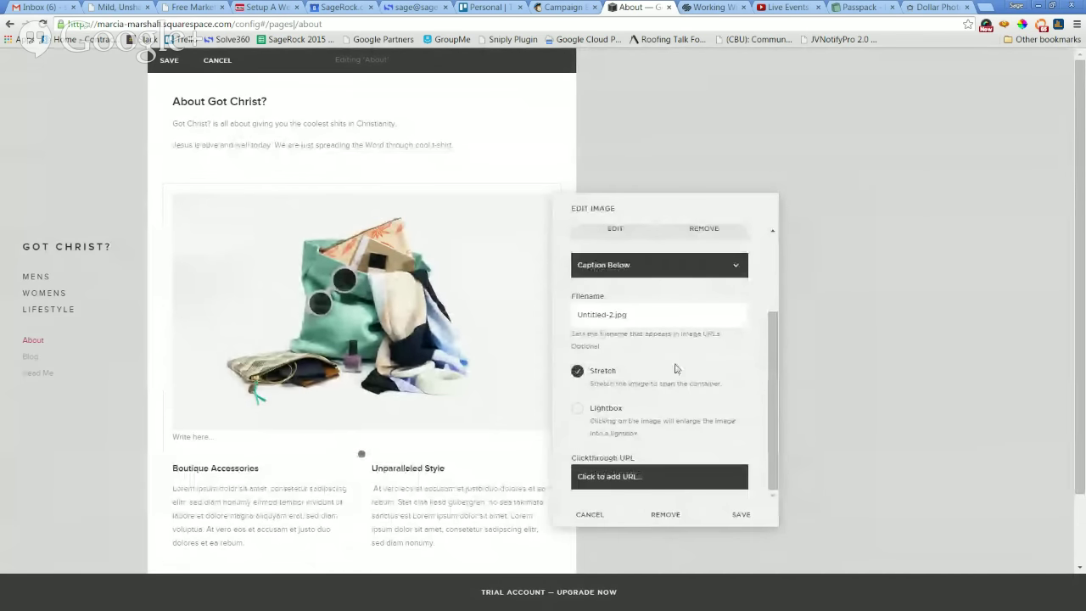
scroll(670, 435, up, 3)
click(711, 355)
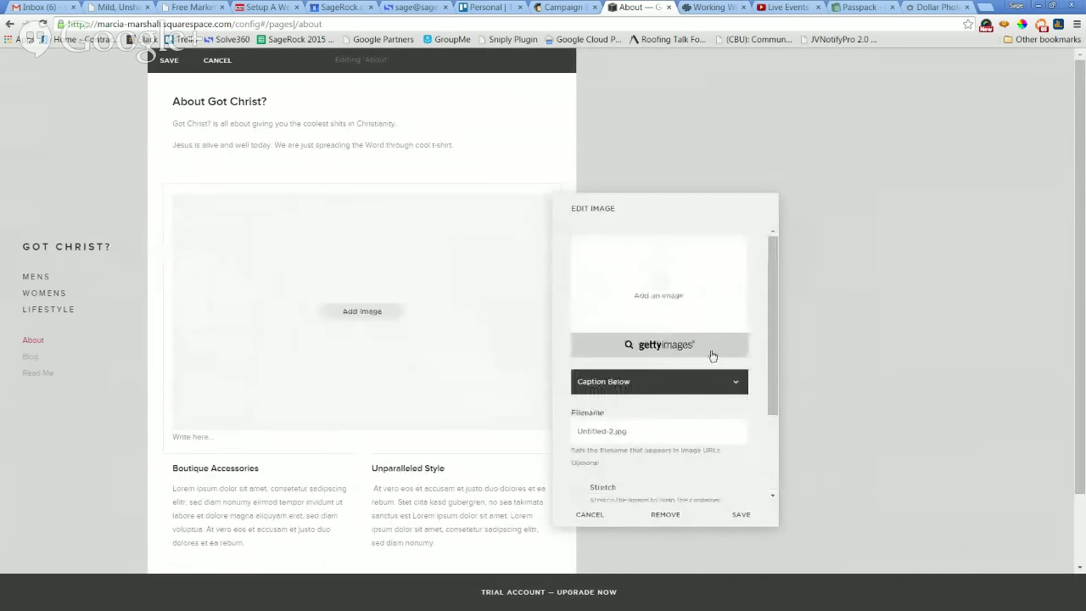
Upload the got Christ t-shirt photo IMG_4519.JPG from the shirts folder.
click(657, 294)
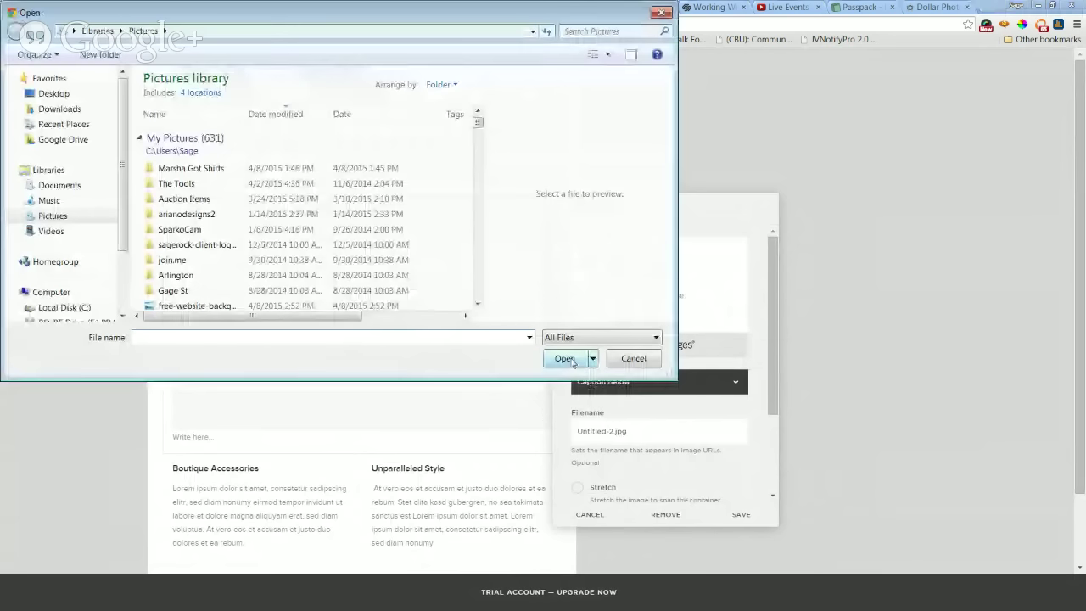
click(638, 359)
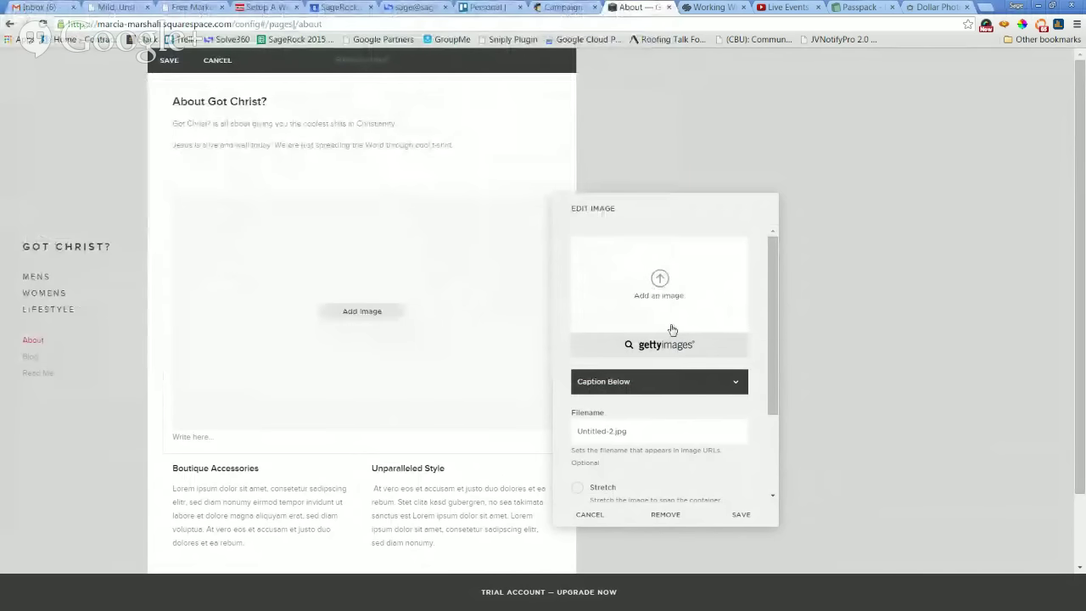
click(660, 285)
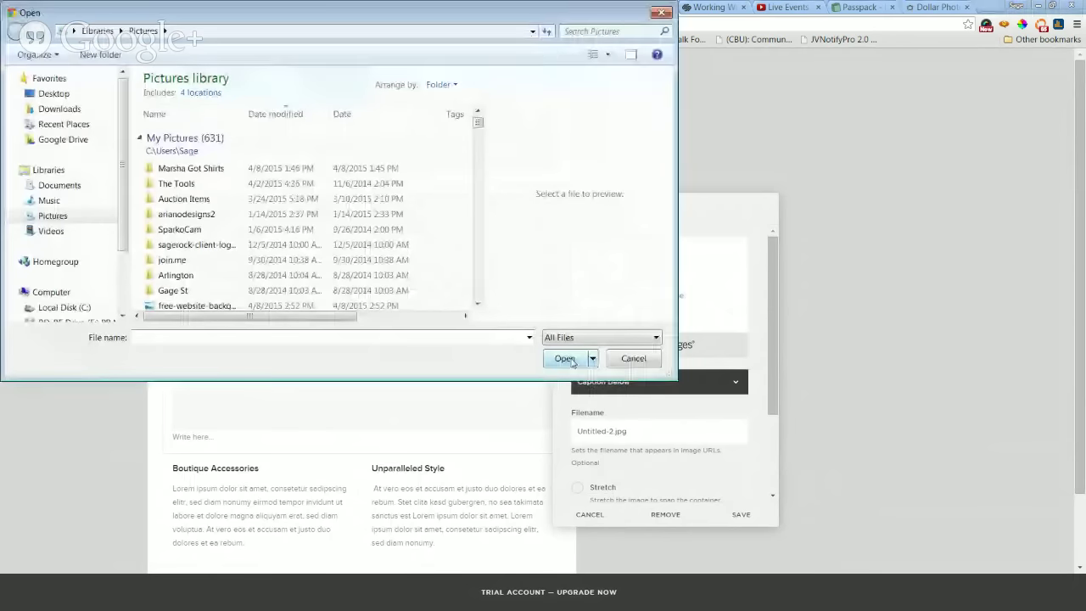
double_click(190, 168)
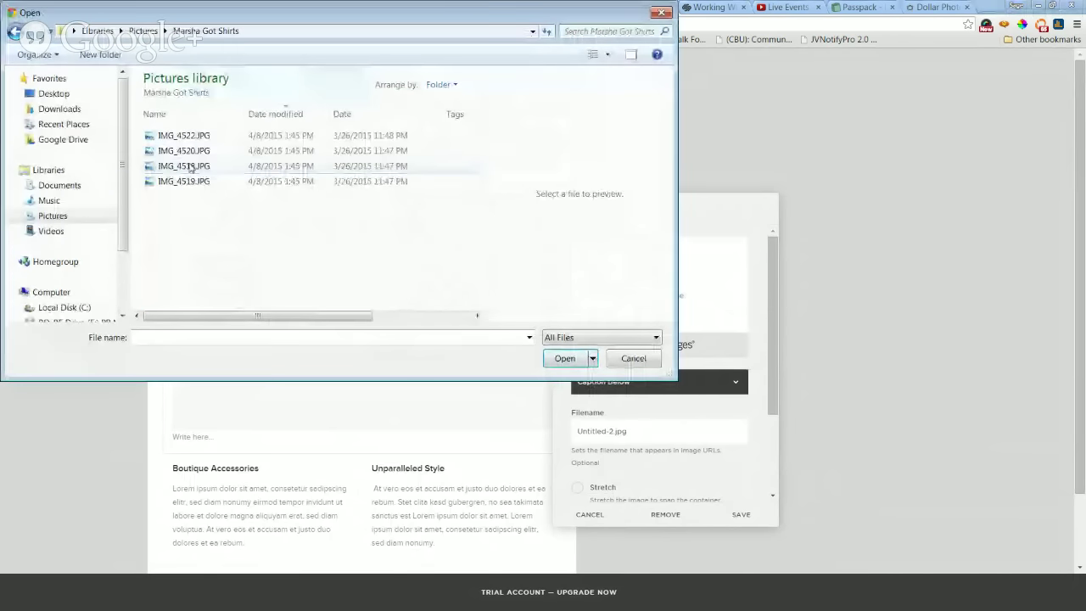
click(450, 85)
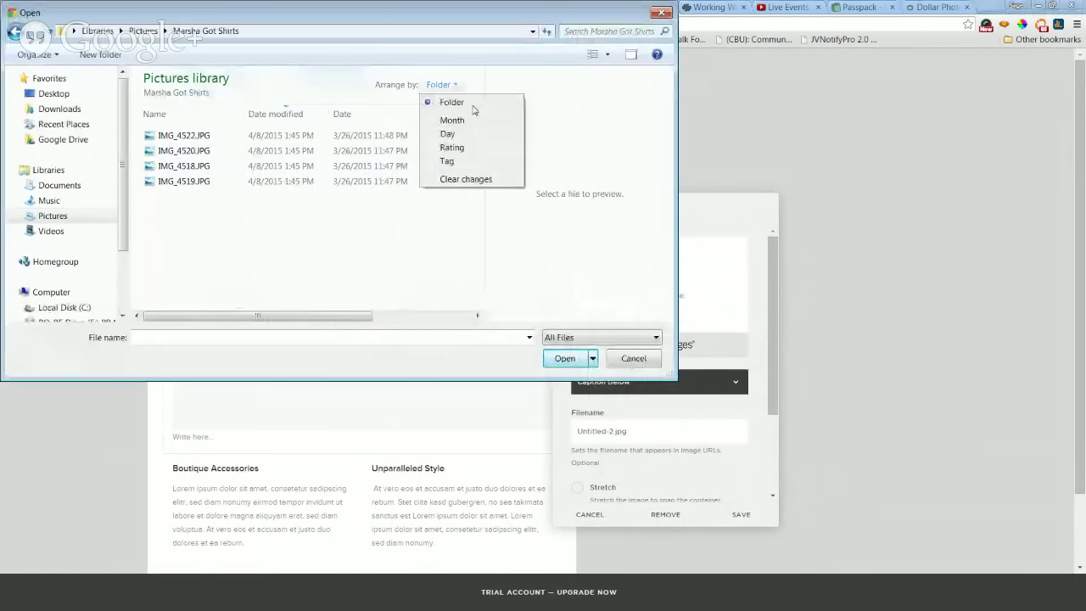
click(608, 54)
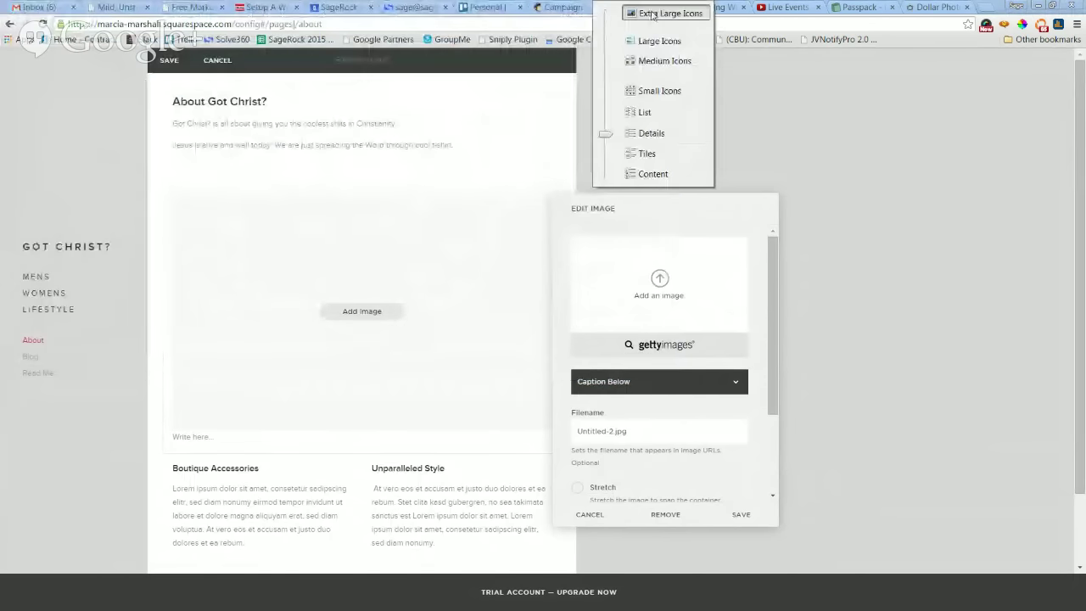
click(653, 14)
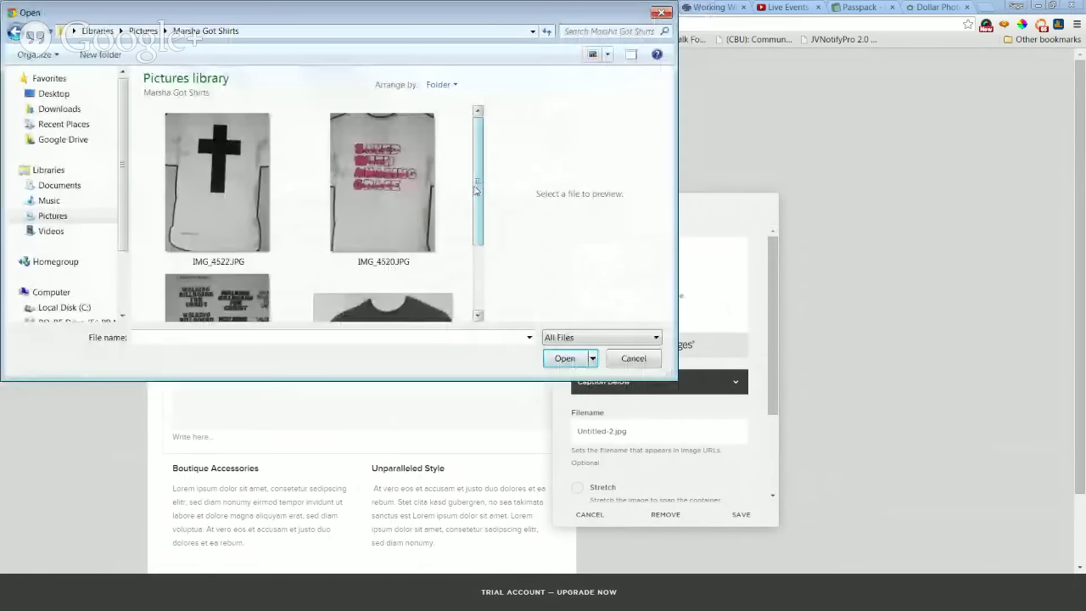
drag(477, 188, 463, 262)
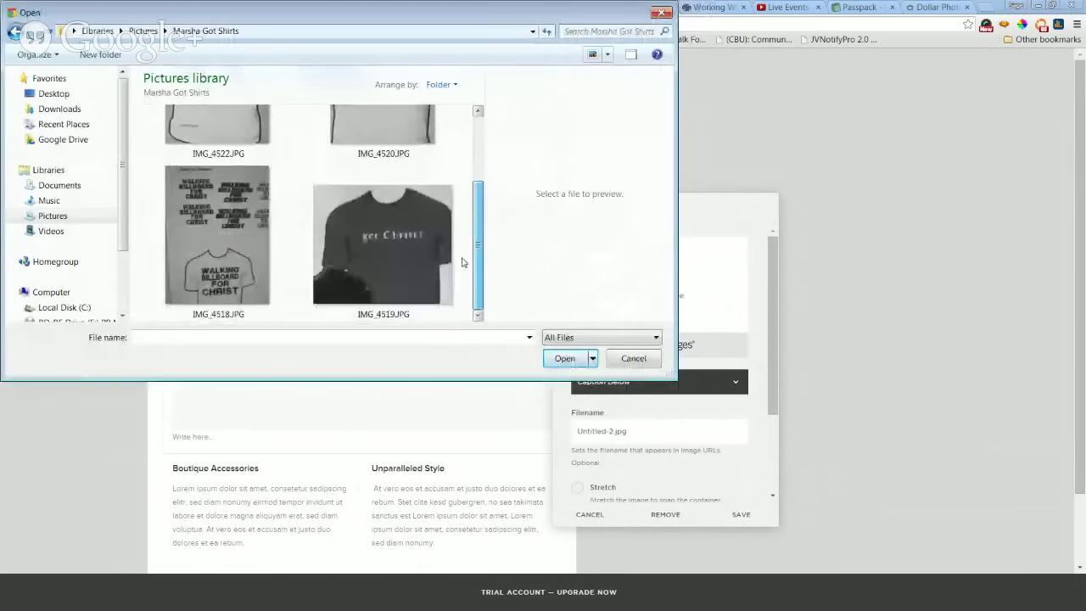
click(405, 239)
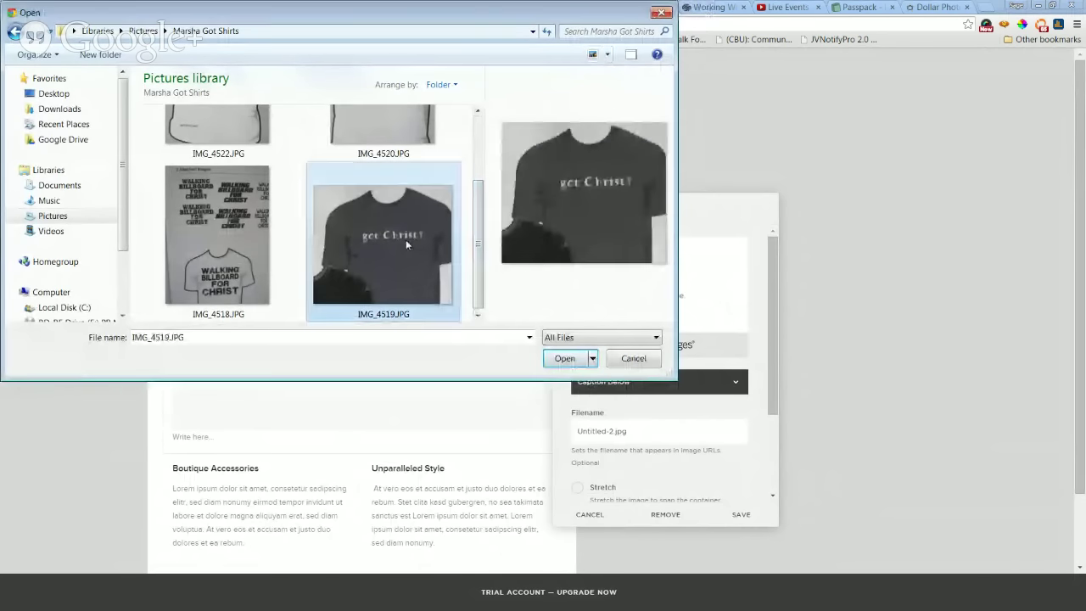
click(564, 358)
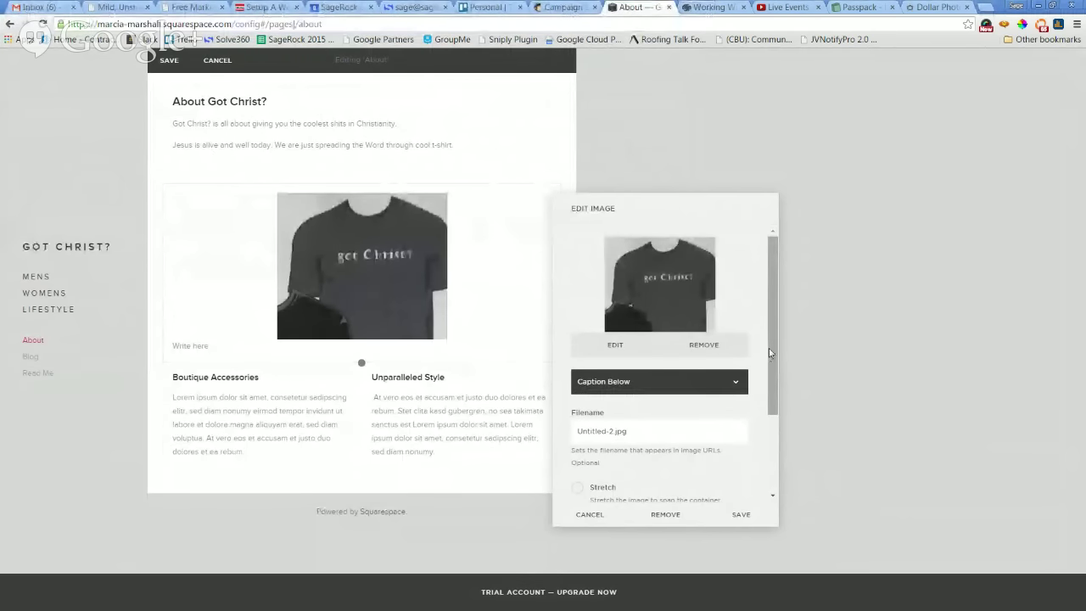
drag(769, 348, 770, 390)
Turn off Stretch and Lightbox for the t-shirt image and save the image settings.
click(578, 432)
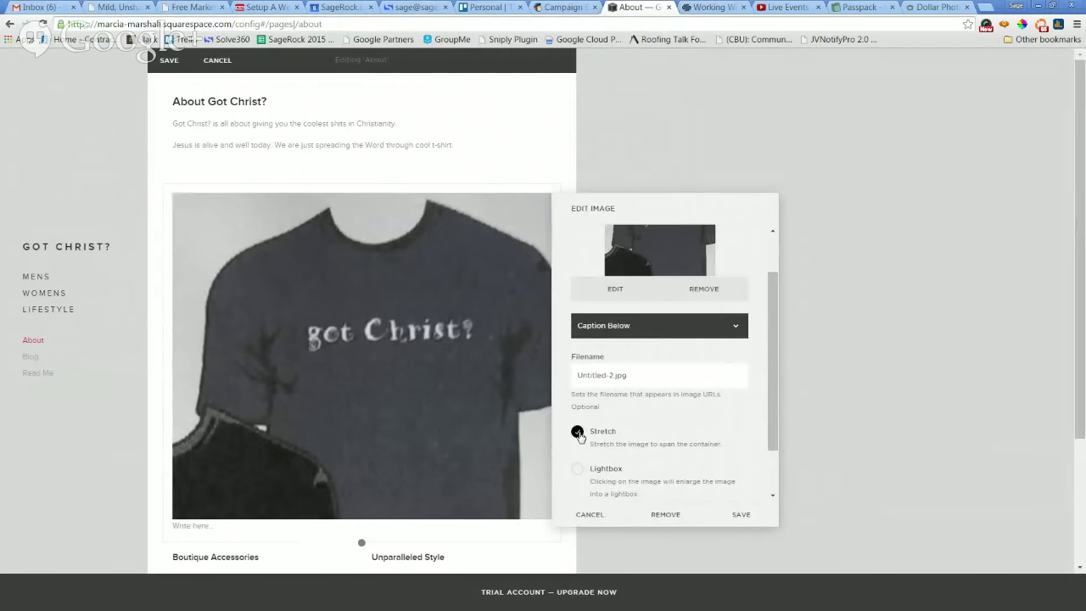
click(578, 433)
click(578, 469)
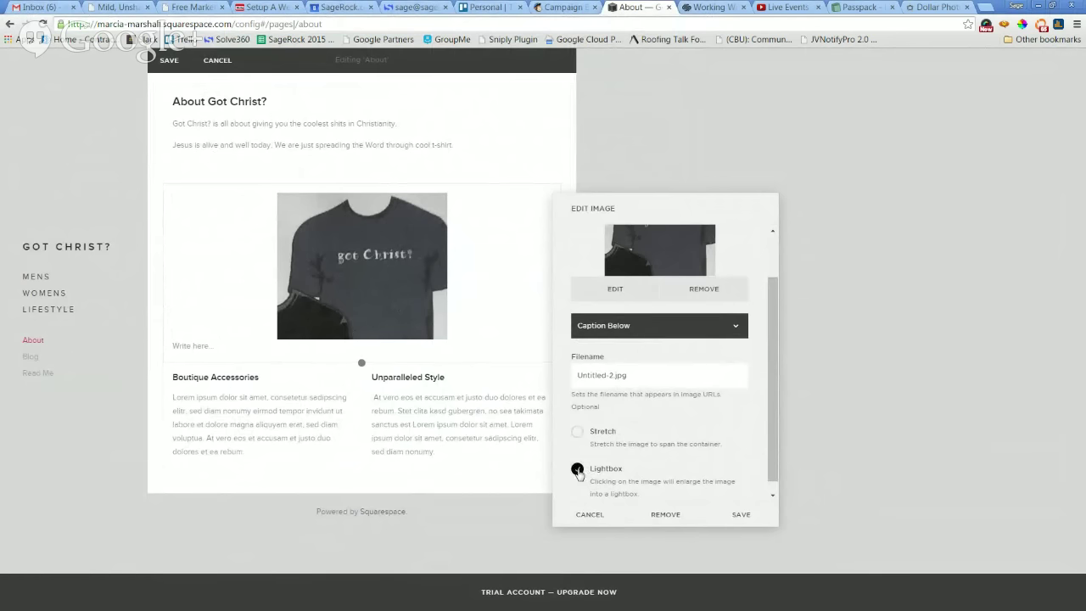
click(577, 469)
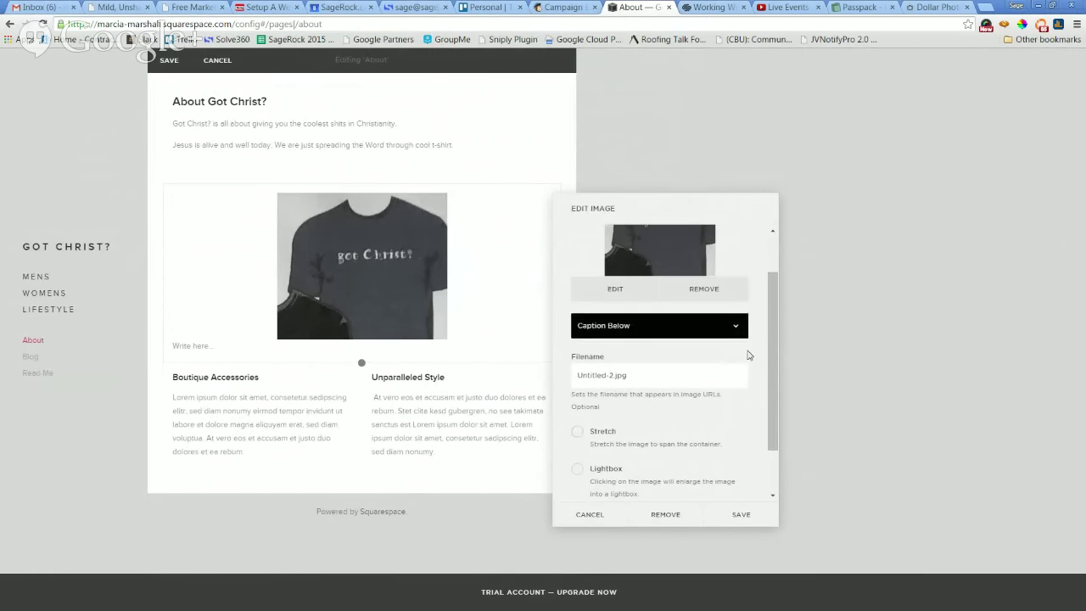
scroll(776, 422, down, 2)
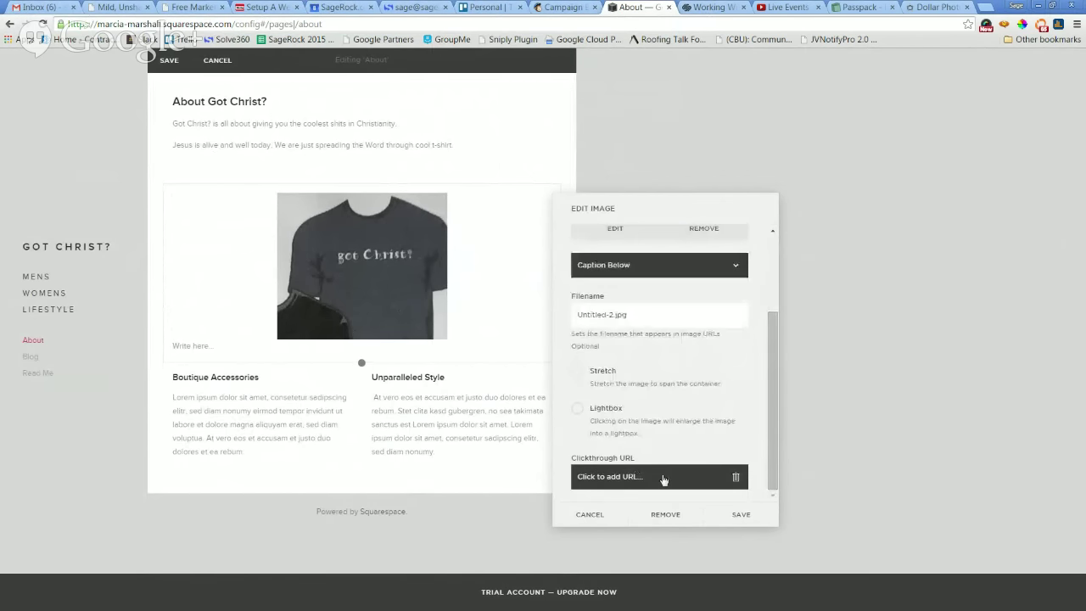
click(735, 515)
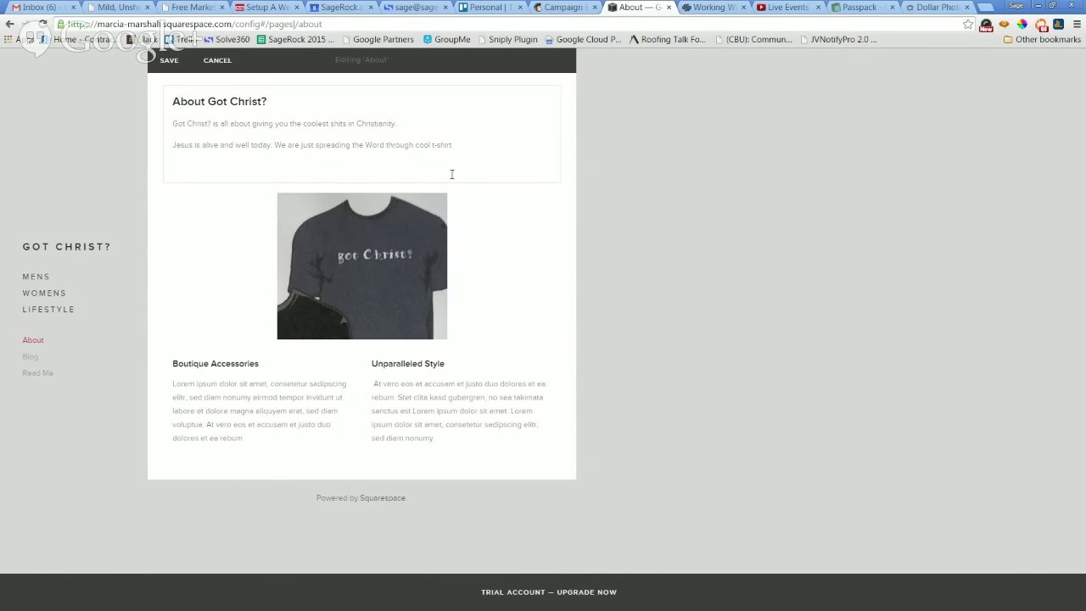
Add a period after 't-shirt' in the intro text and save the About page.
text(.)
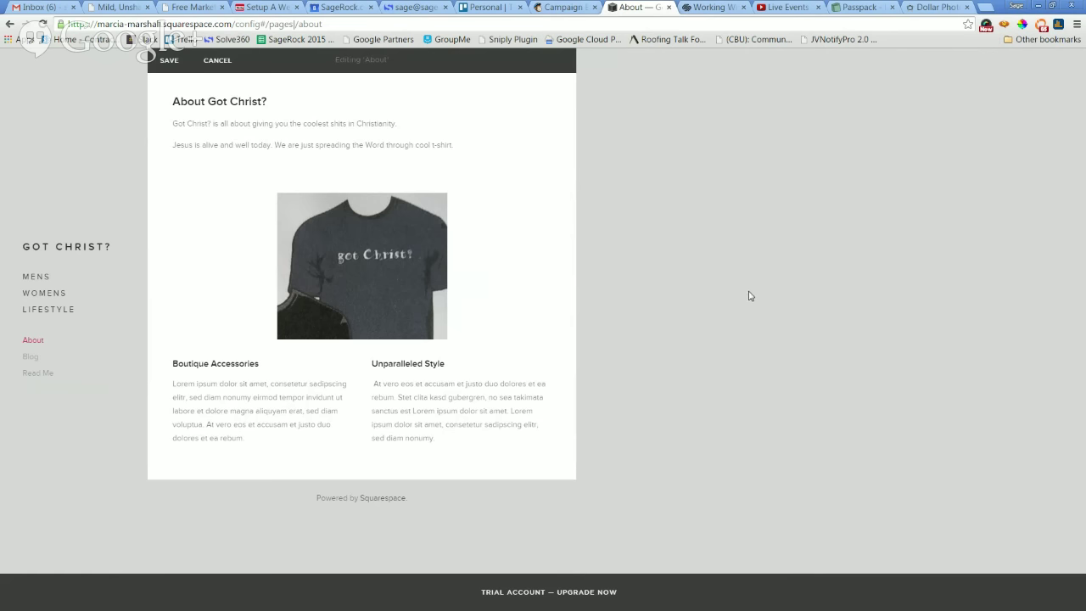
click(224, 405)
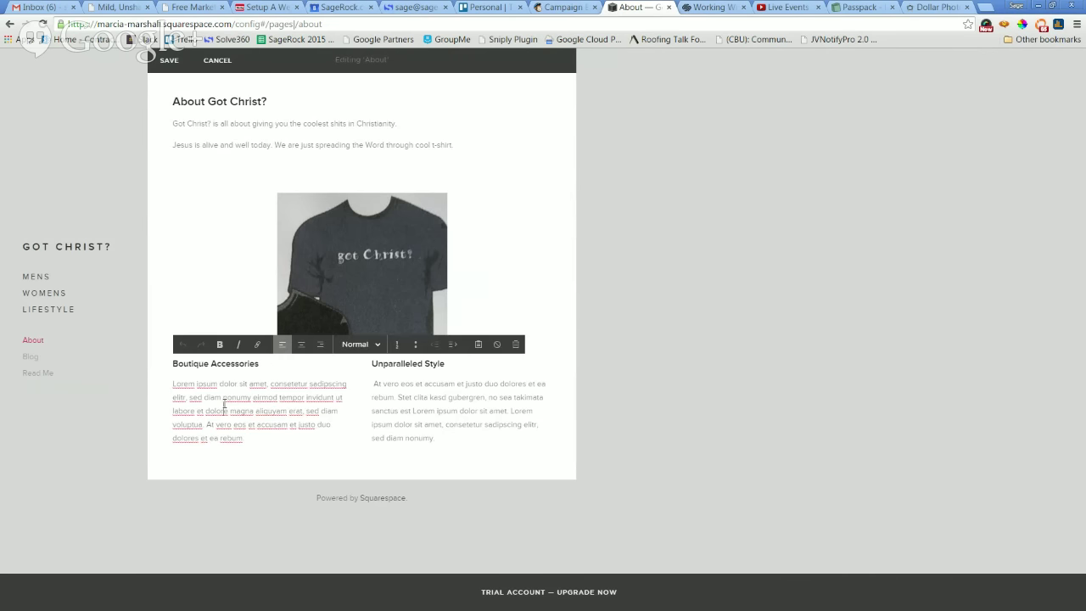
click(415, 383)
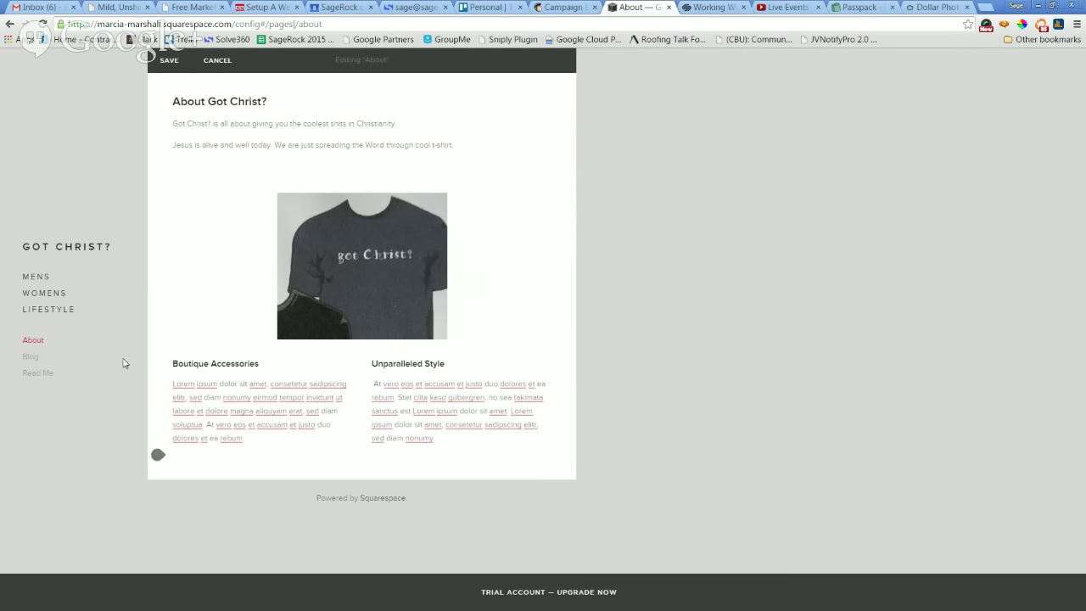
click(230, 384)
click(225, 143)
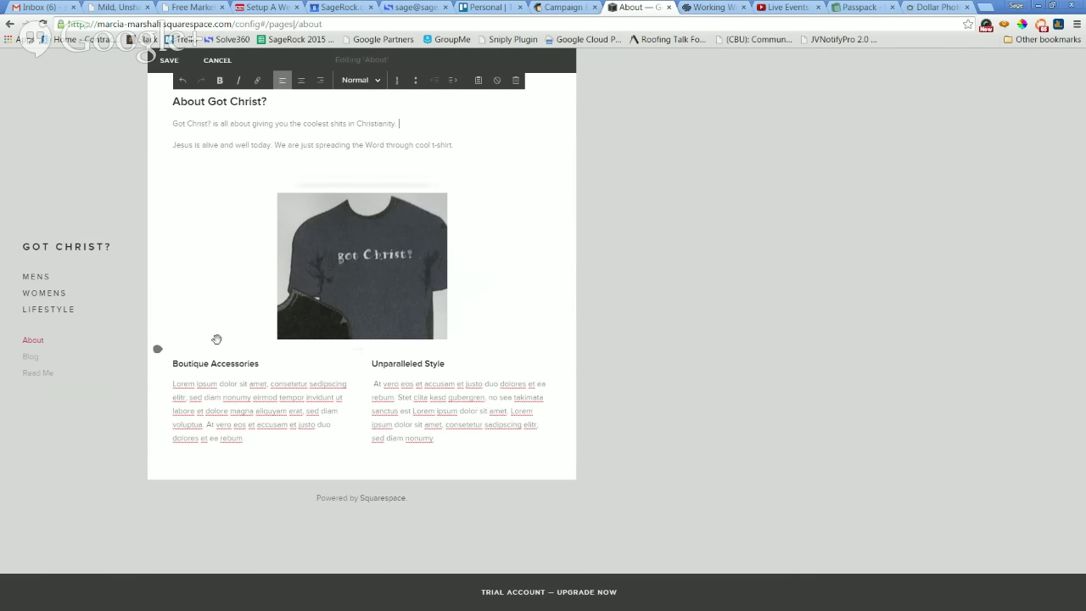
click(213, 377)
click(438, 397)
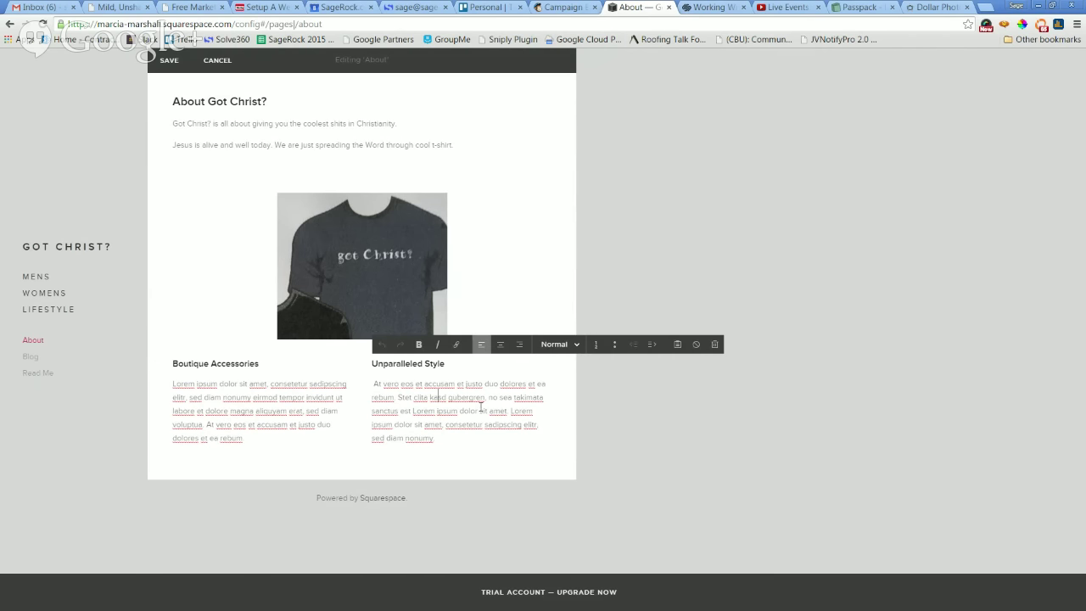
click(263, 412)
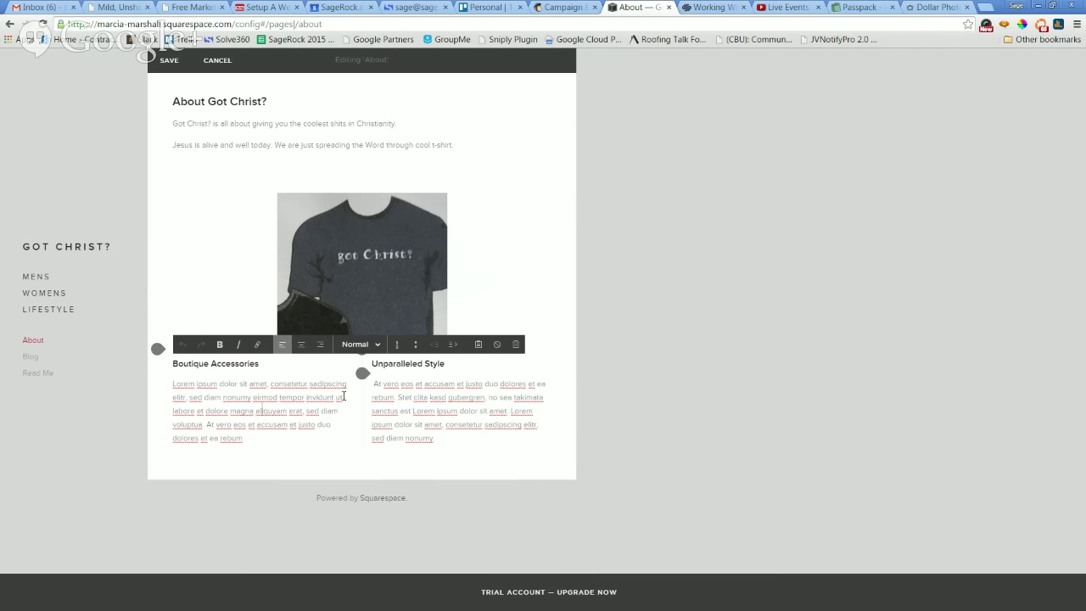
click(273, 384)
click(169, 63)
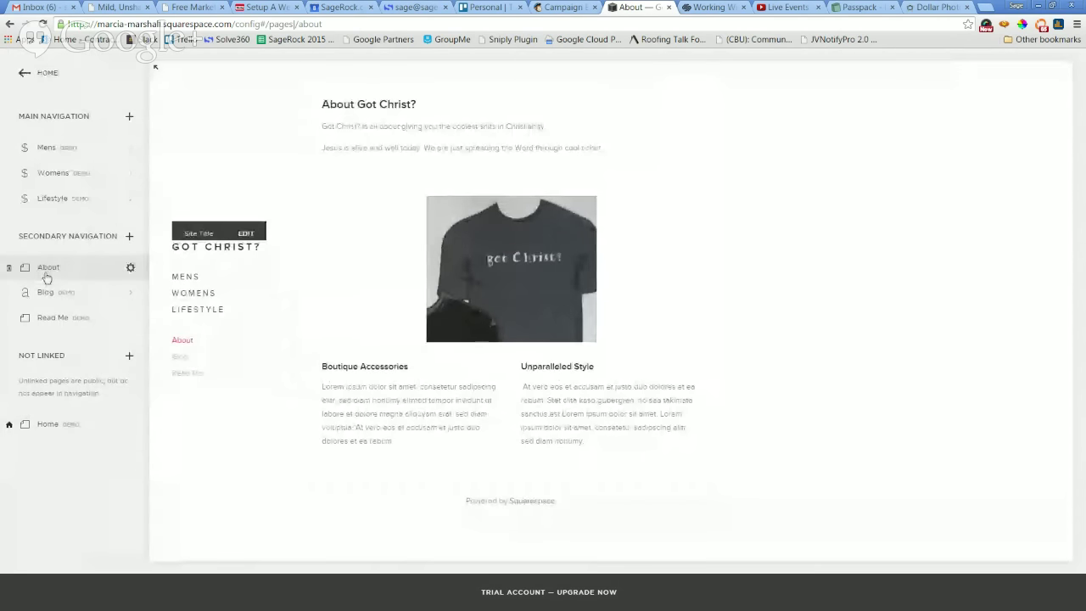
click(41, 74)
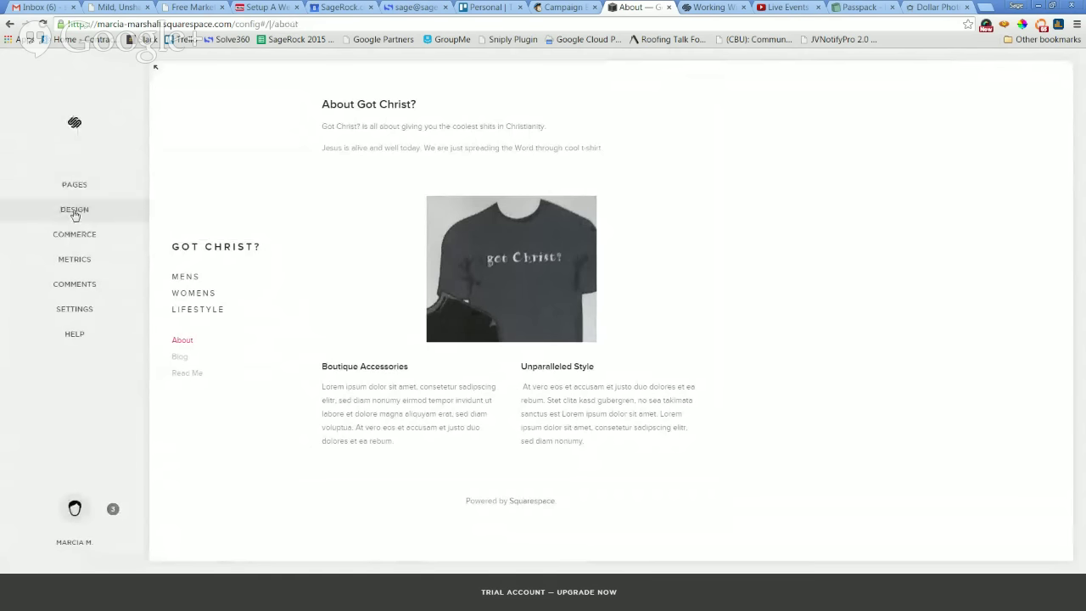
click(113, 510)
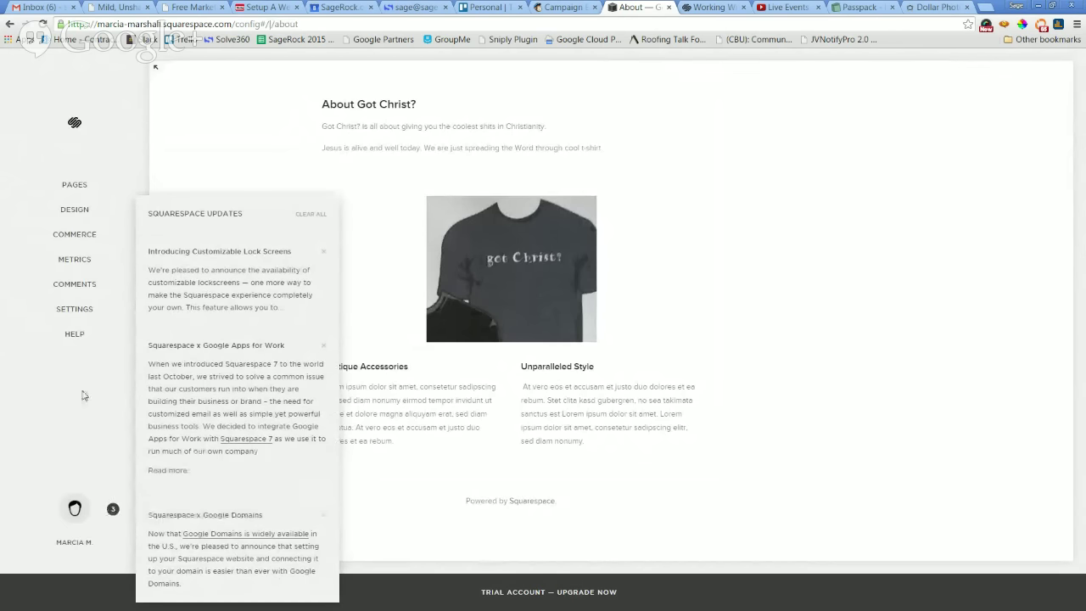
click(68, 432)
click(73, 184)
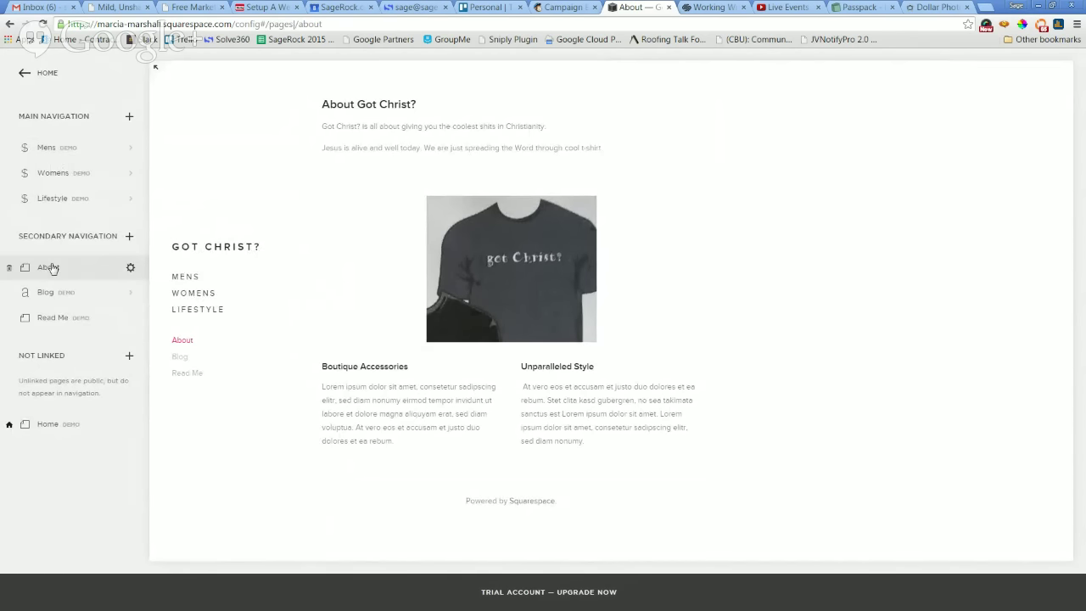
Open the Mens store page from Main Navigation in the Pages sidebar.
mouse_move(361, 315)
key(ctrl+plus)
key(ctrl+plus)
key(ctrl+plus)
key(ctrl+plus)
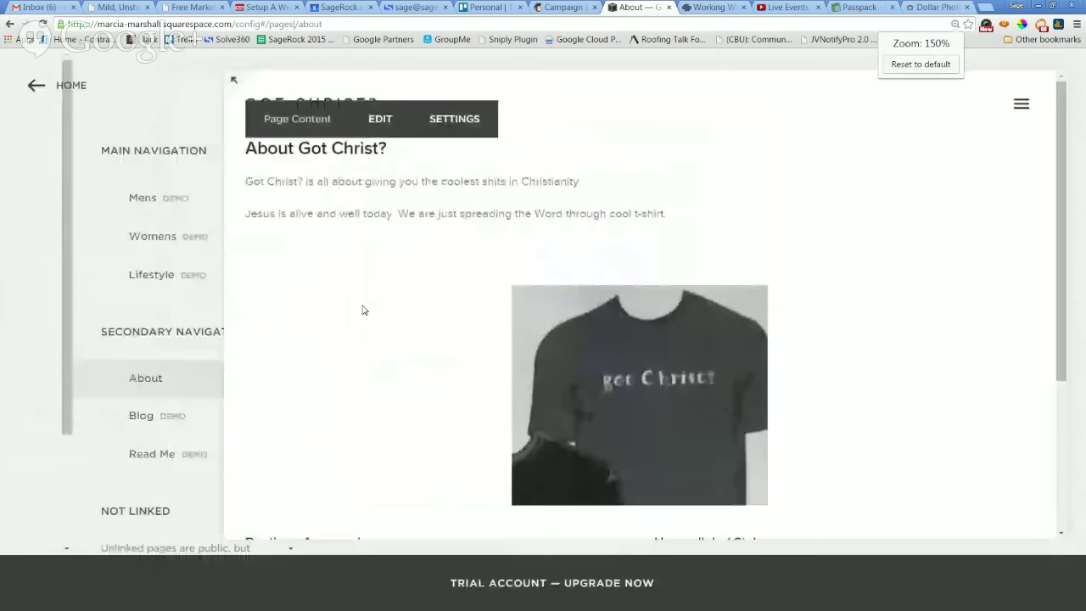
scroll(108, 317, down, 2)
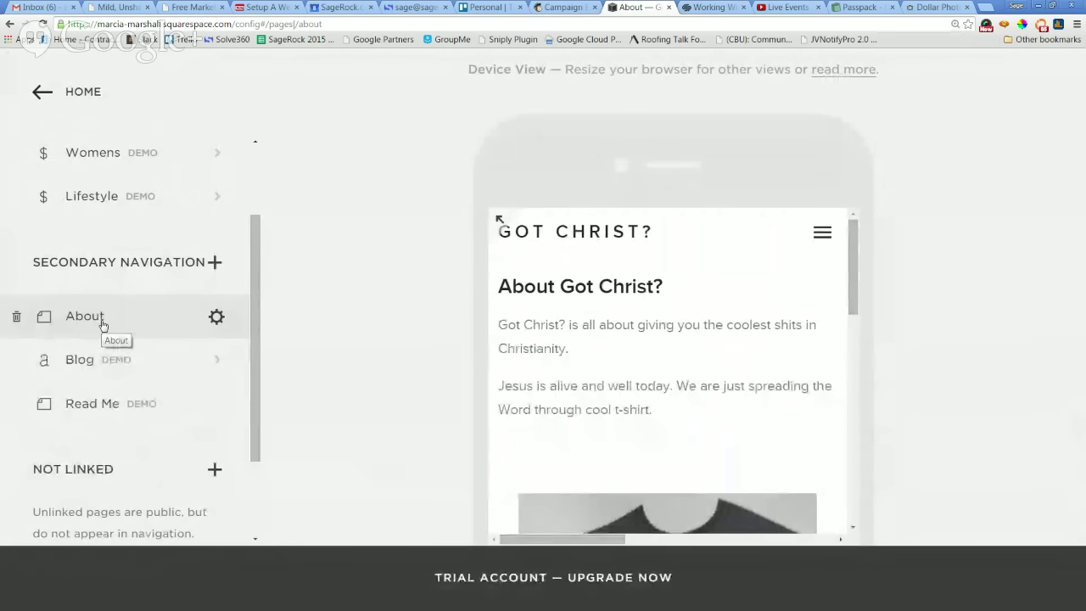
scroll(104, 323, up, 2)
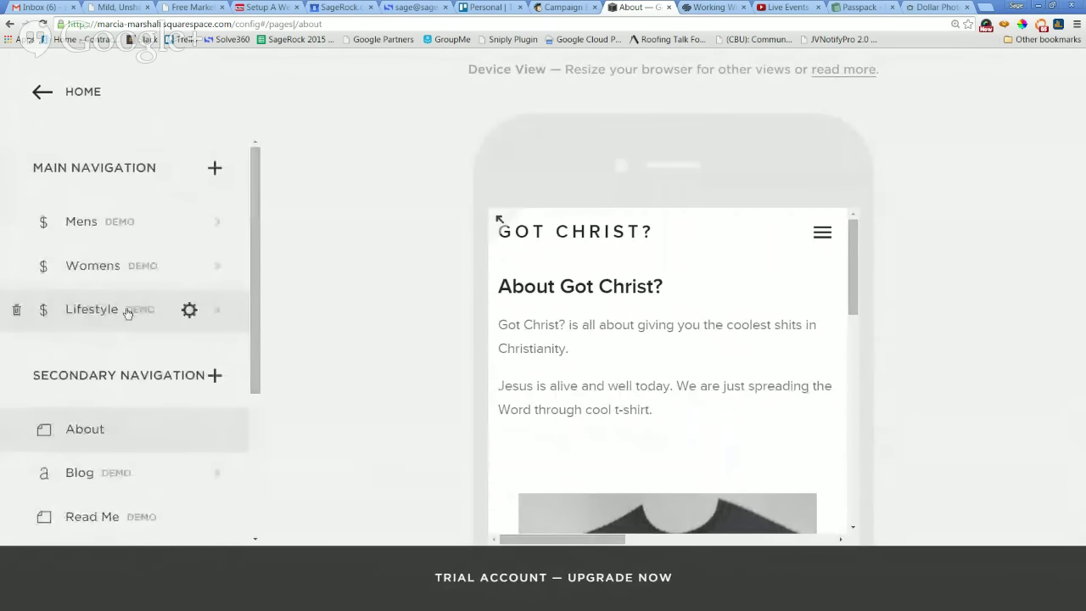
click(113, 223)
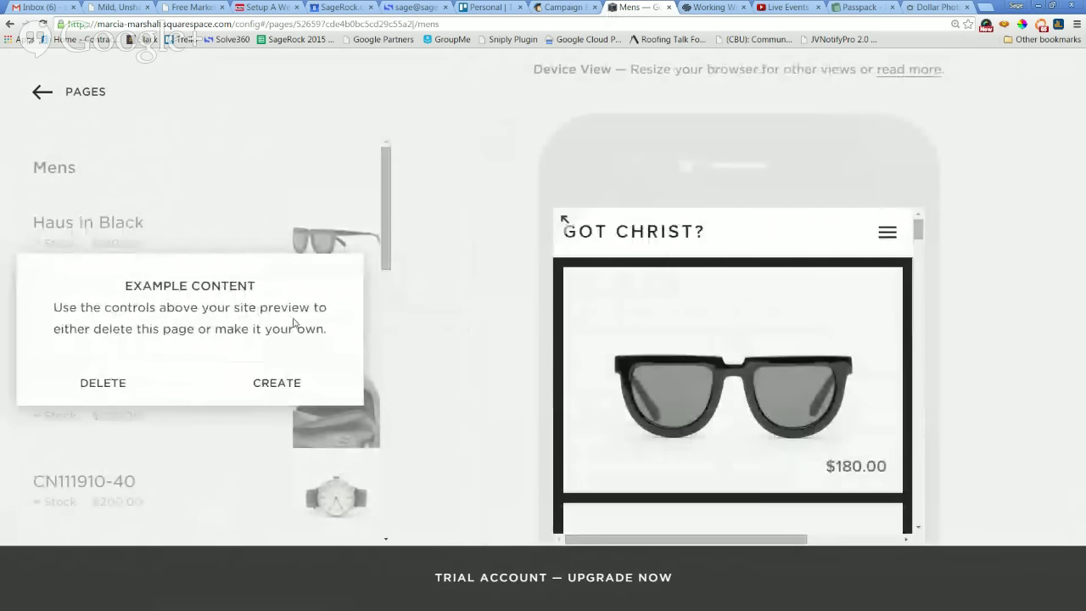
Convert the example Mens shop into your own page.
key(ctrl+minus)
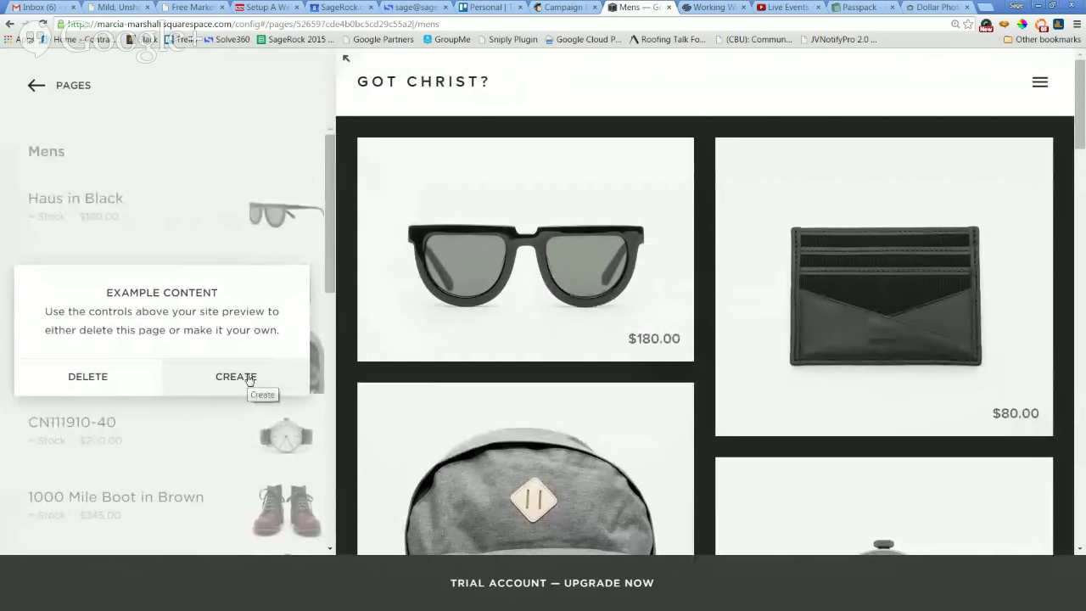
click(243, 379)
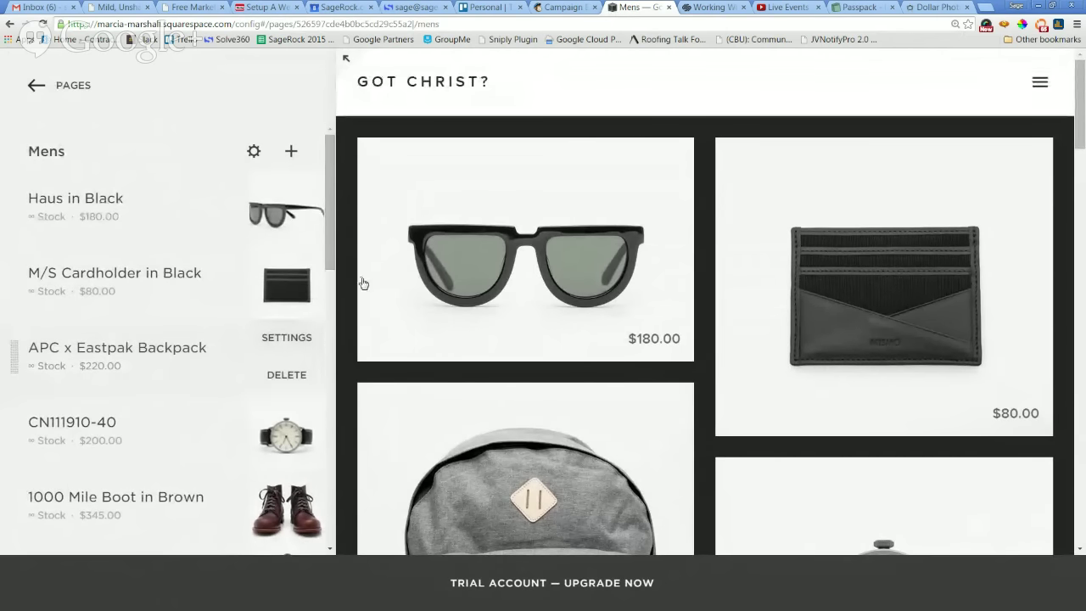
key(ctrl+minus)
key(ctrl+minus)
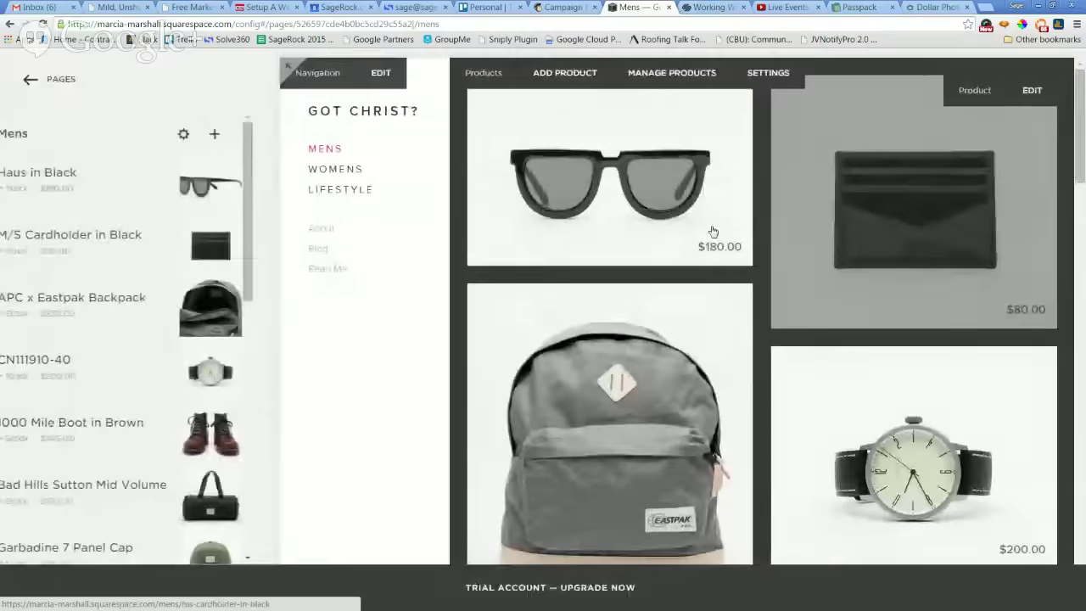
key(ctrl+minus)
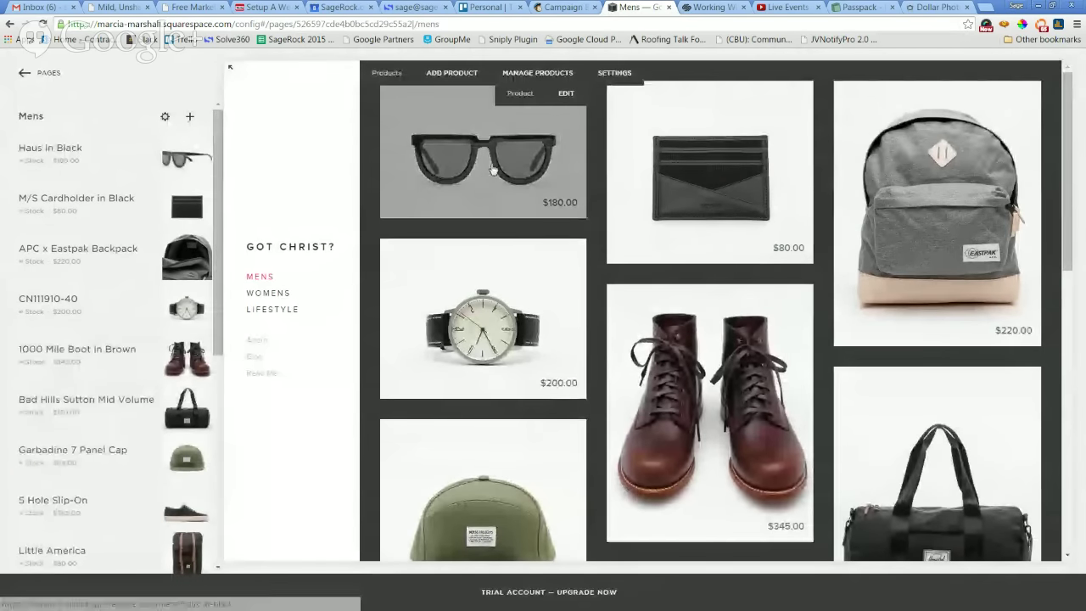
Delete the Haus in Black sample product and return to the pages list.
mouse_move(186, 168)
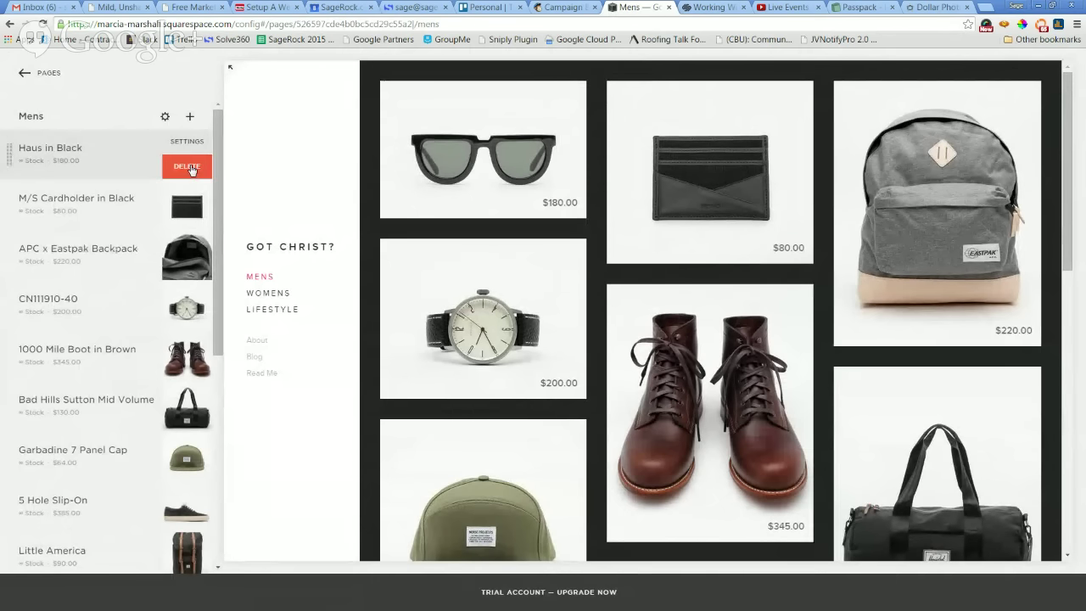
click(191, 166)
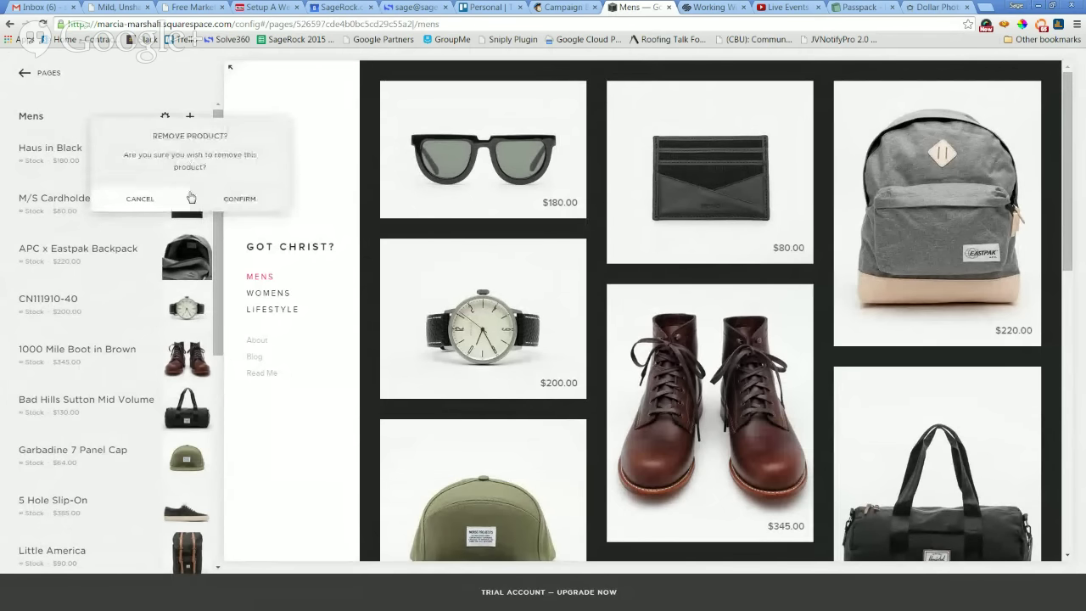
click(239, 199)
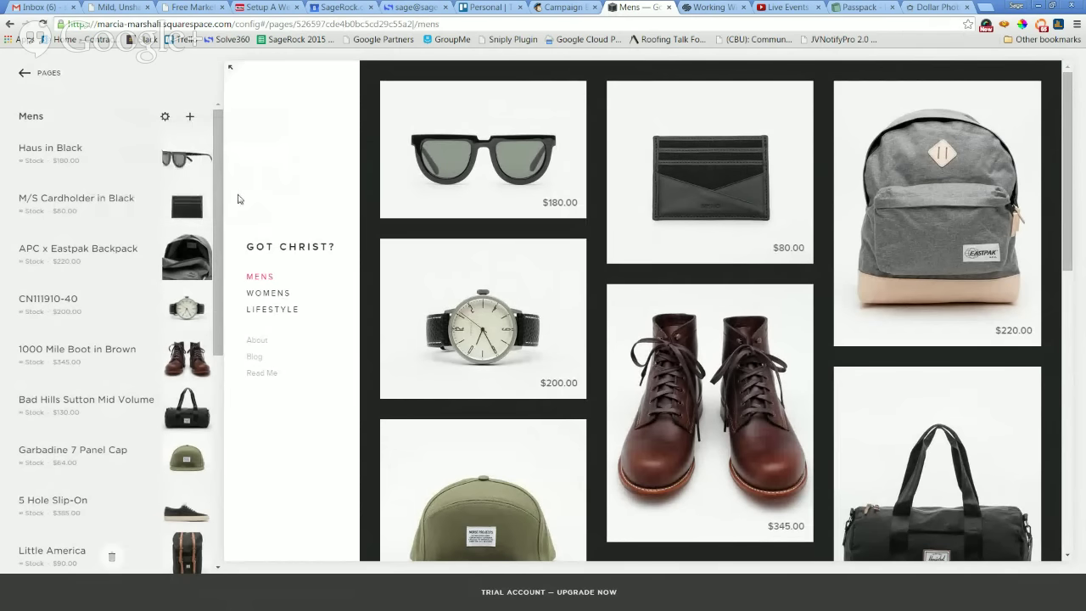
click(25, 74)
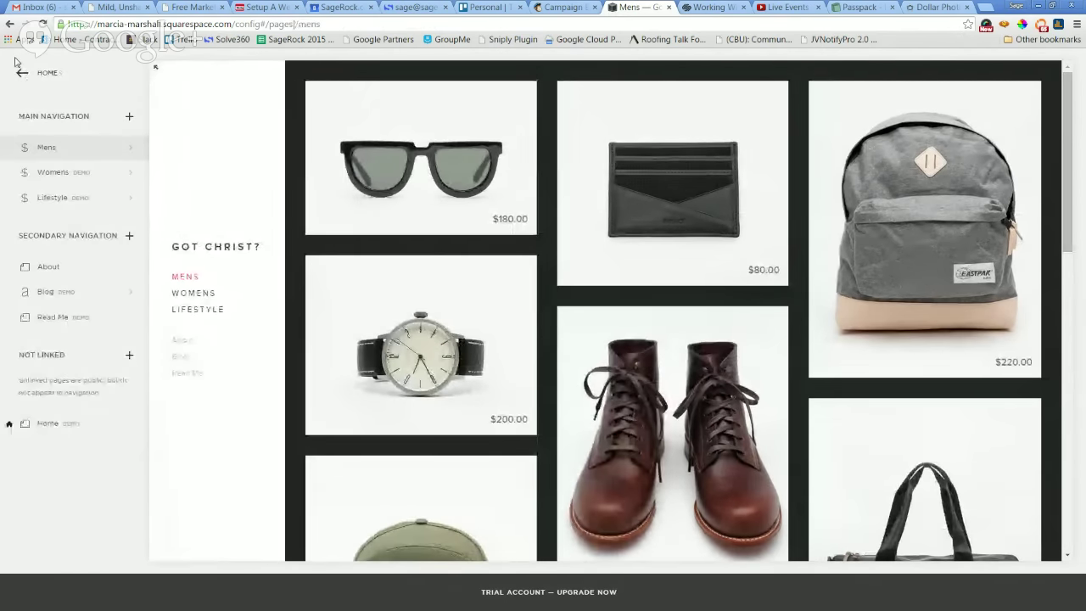
Back out of Settings and Advanced to the main menu and open Pages.
click(20, 74)
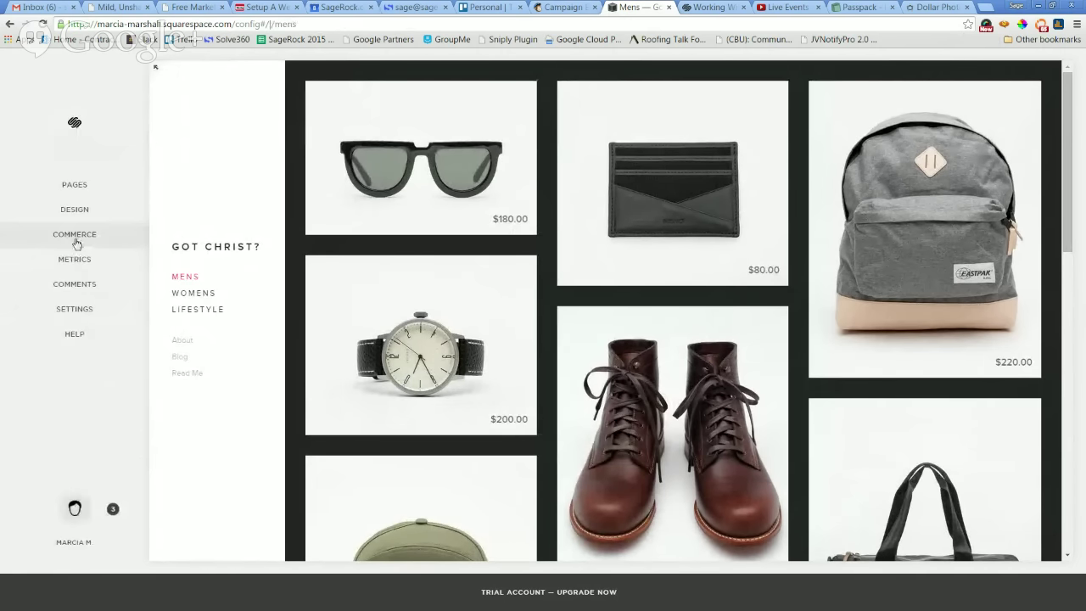
click(75, 307)
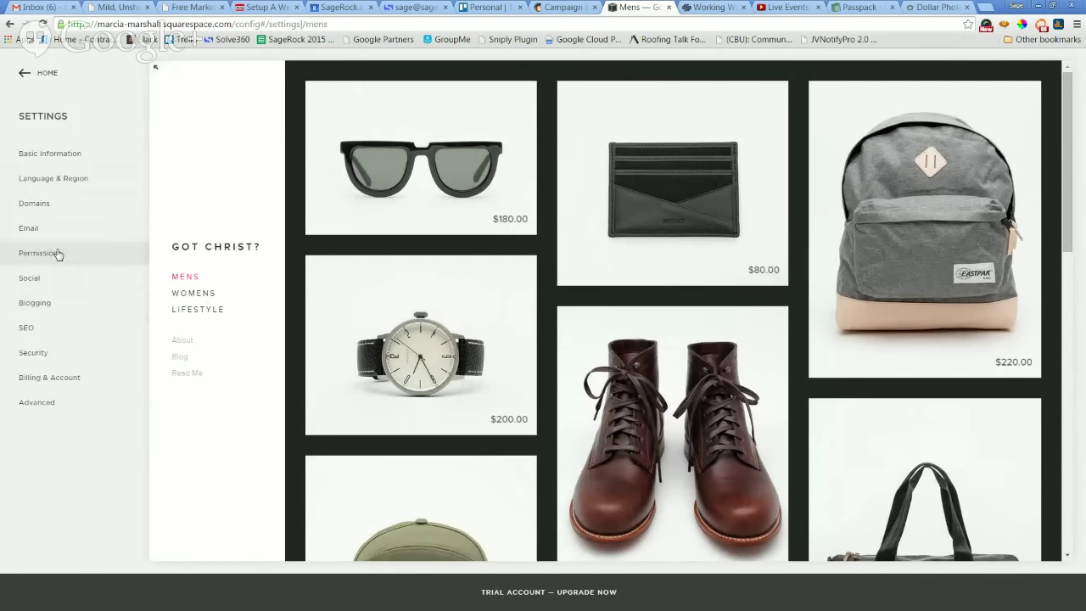
click(37, 403)
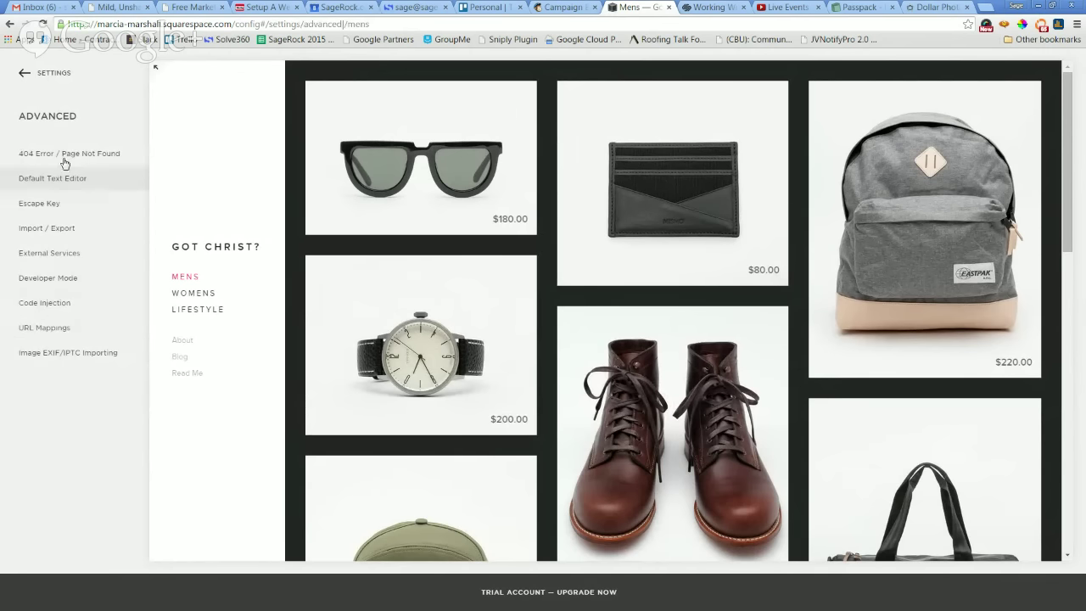
click(24, 75)
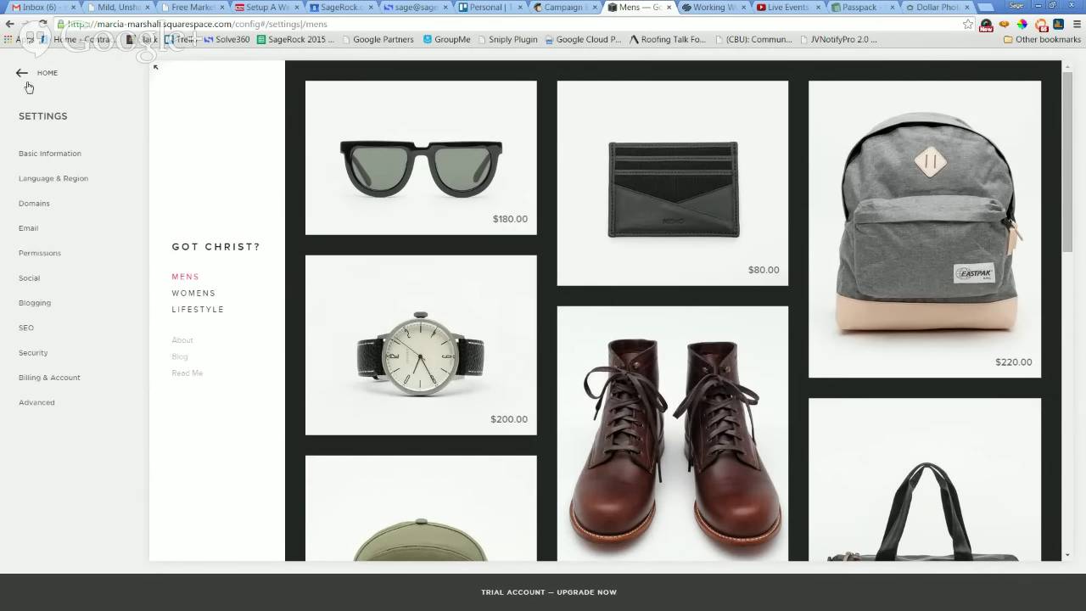
click(24, 74)
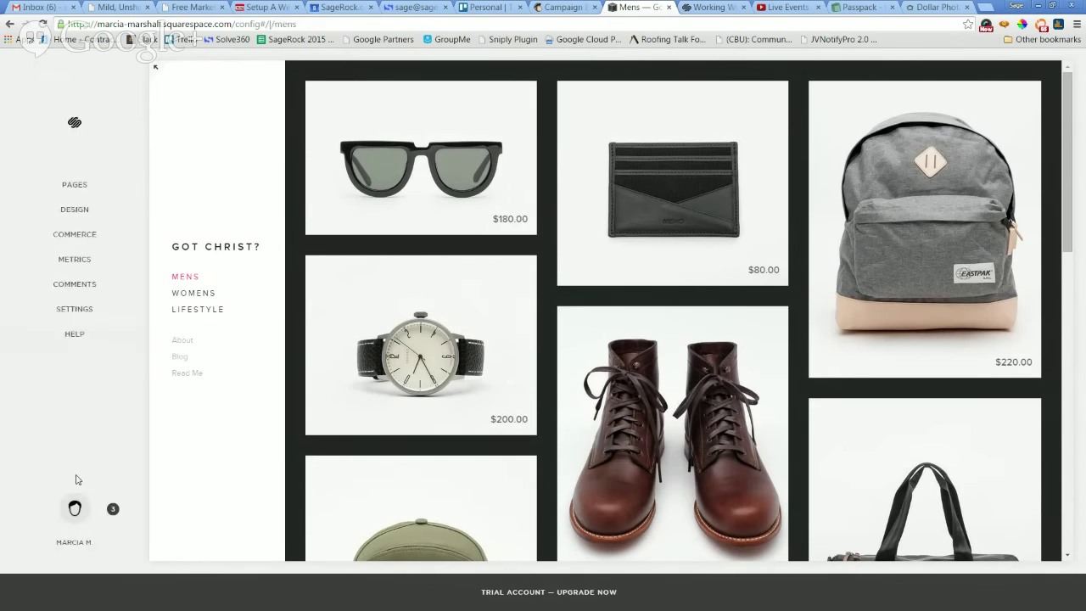
click(73, 188)
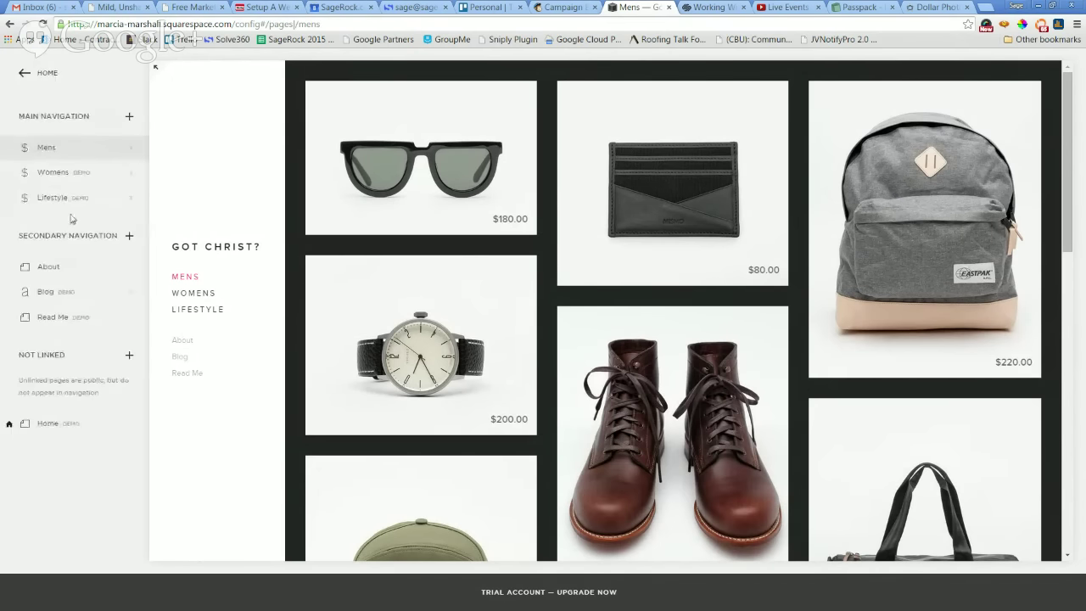
Add a Products page to Main Navigation and name it 'Shirts'.
click(130, 119)
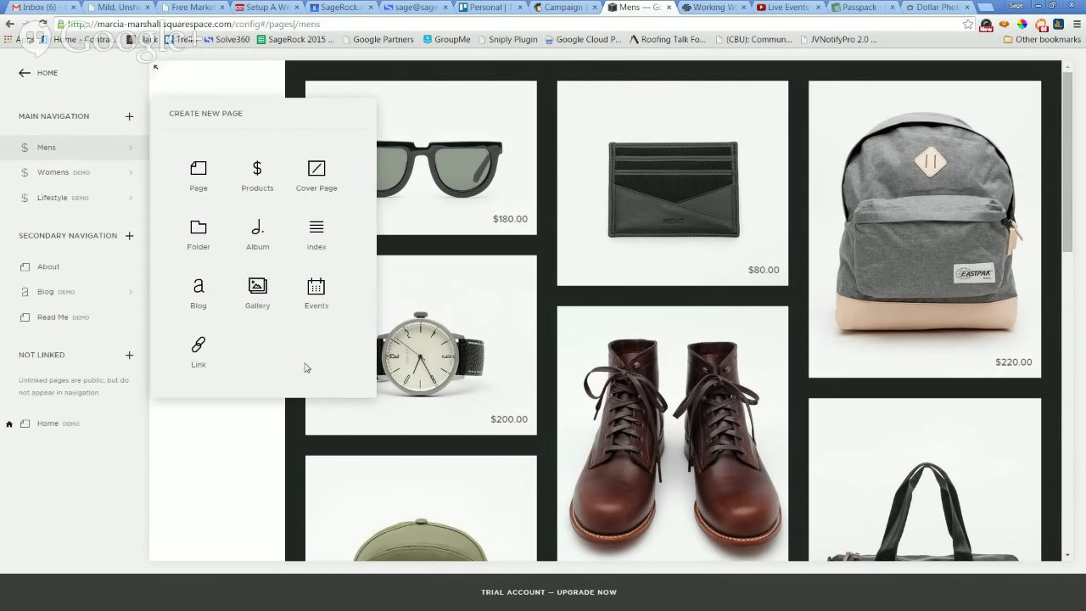
key(ctrl+plus)
key(ctrl+plus)
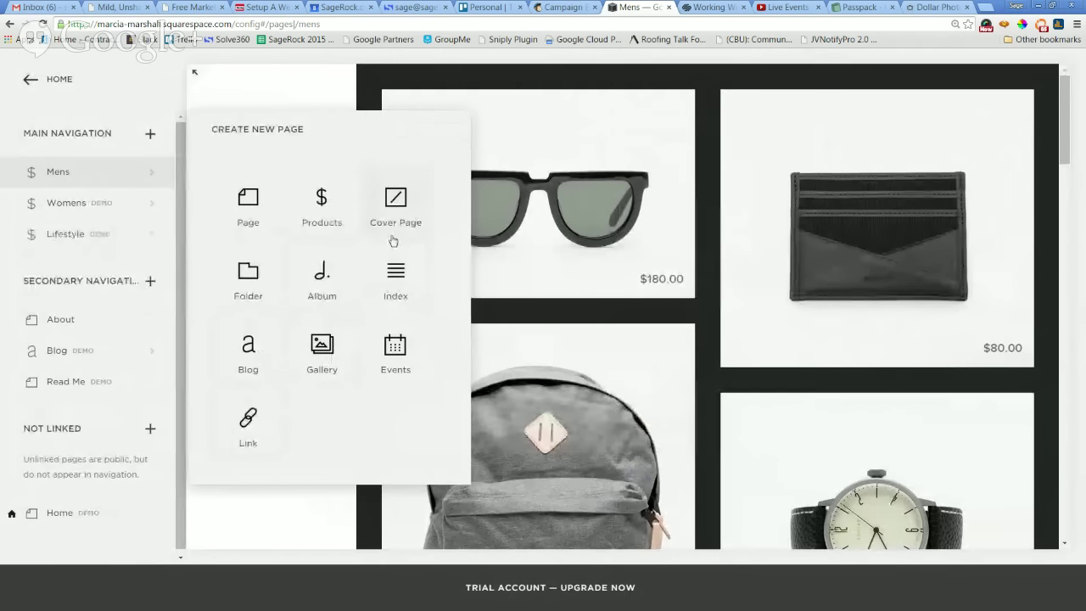
click(320, 204)
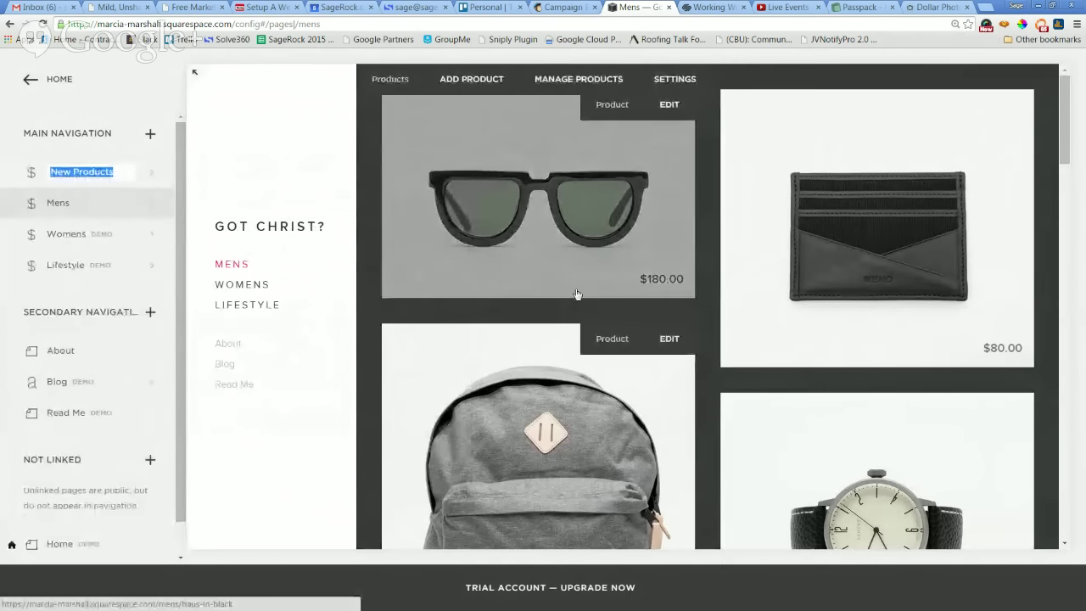
text(S)
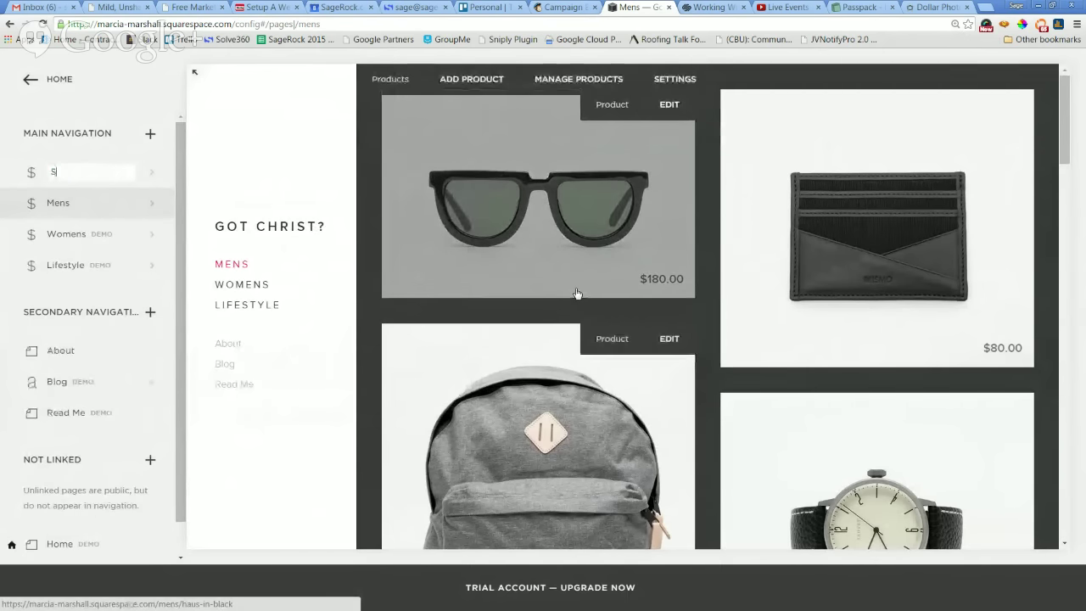
text(hirts)
key(Return)
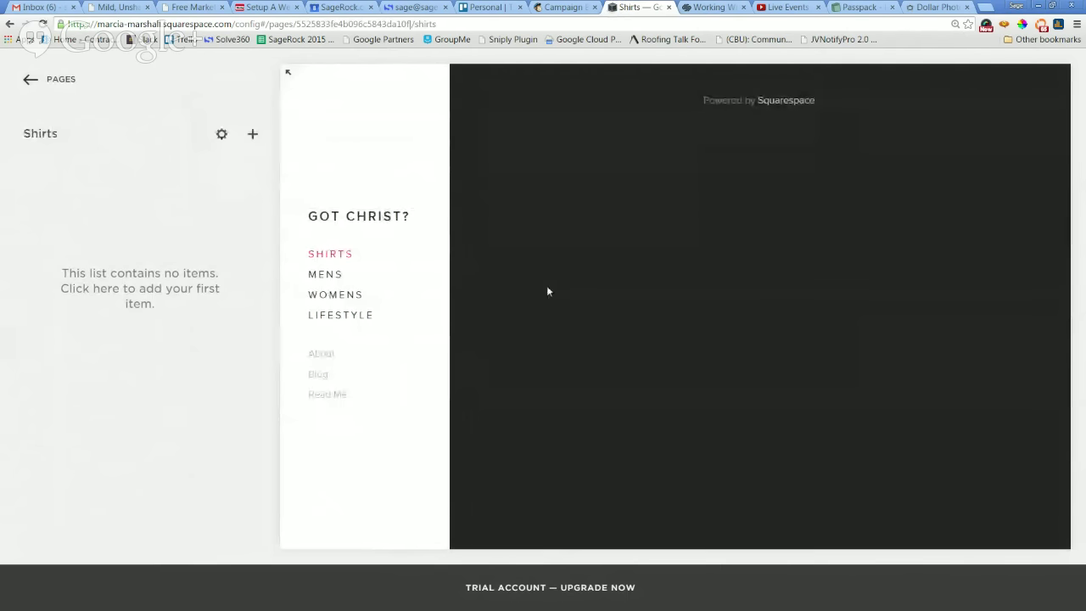
Add a physical product to Shirts, dismiss the tutorial, and begin an image upload.
click(131, 299)
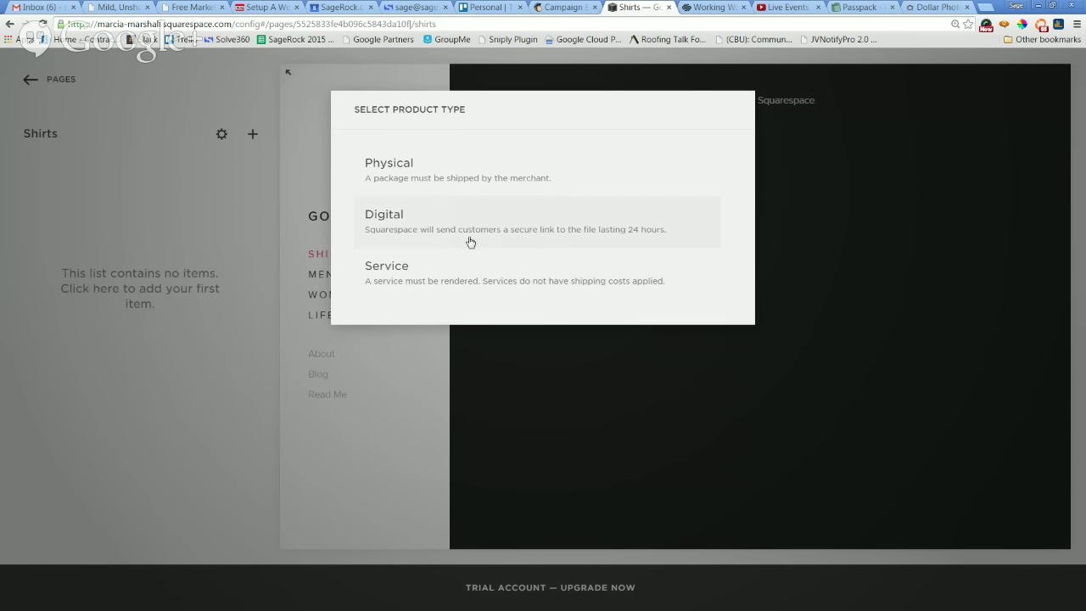
click(442, 182)
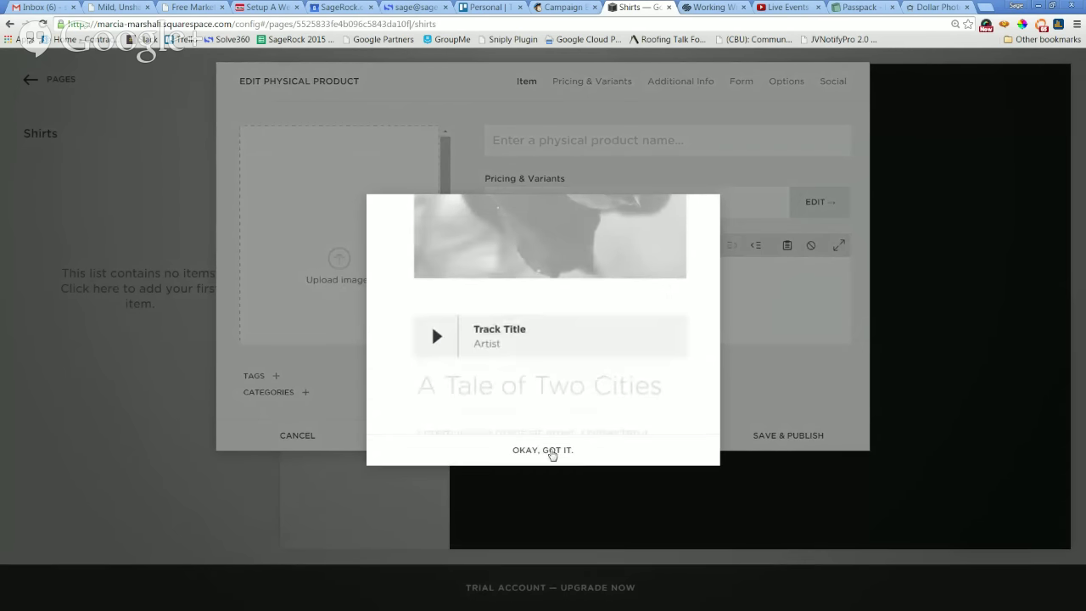
click(549, 450)
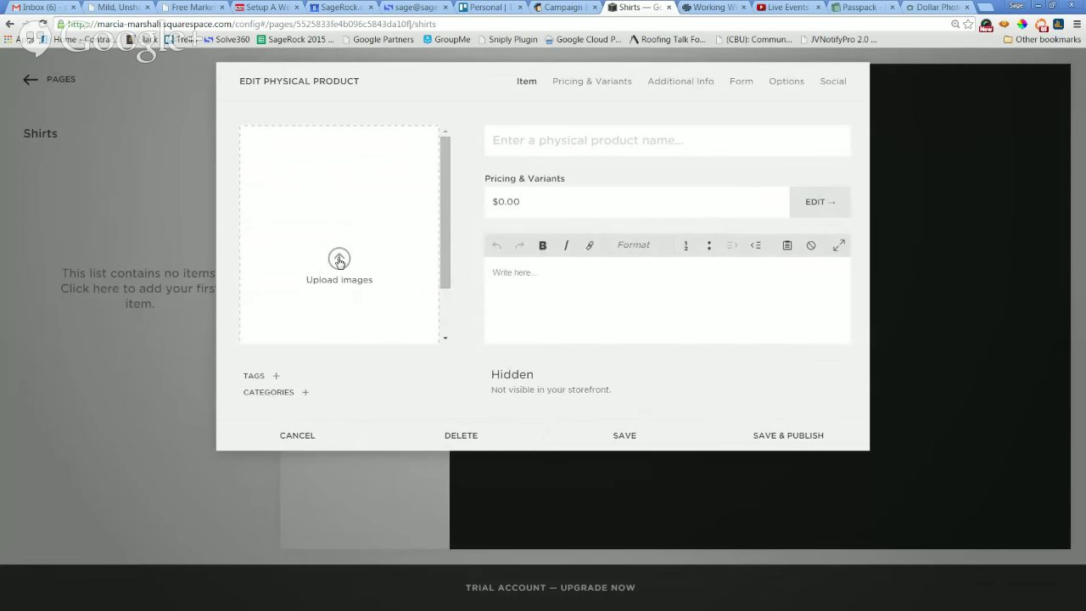
click(339, 261)
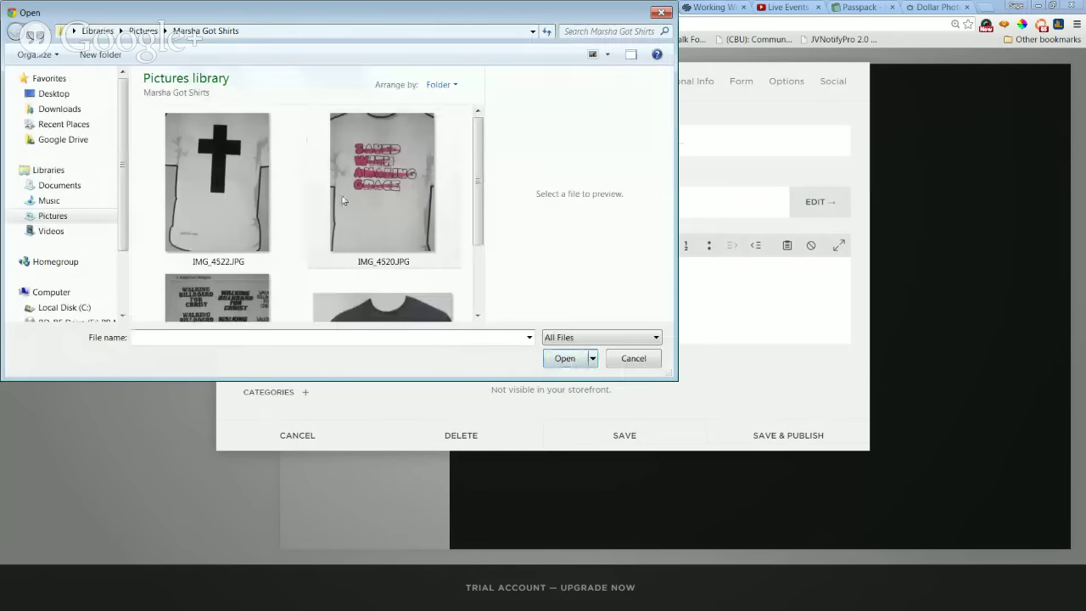
Upload the IMG_4520.JPG shirt photo and name the product 'Saved with Amazing Grace T-Shirt'.
click(367, 200)
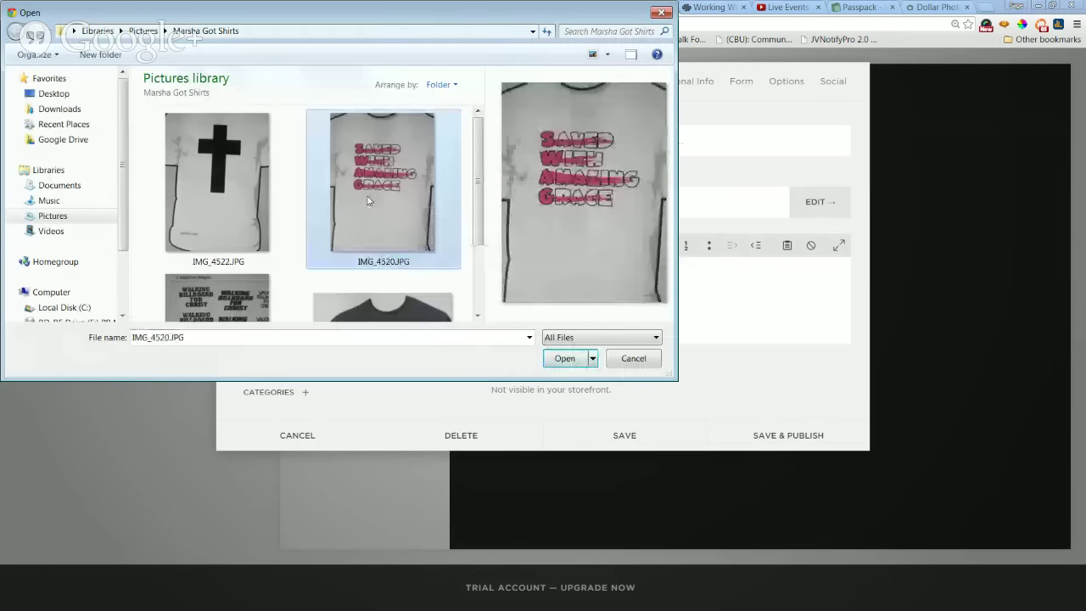
click(564, 358)
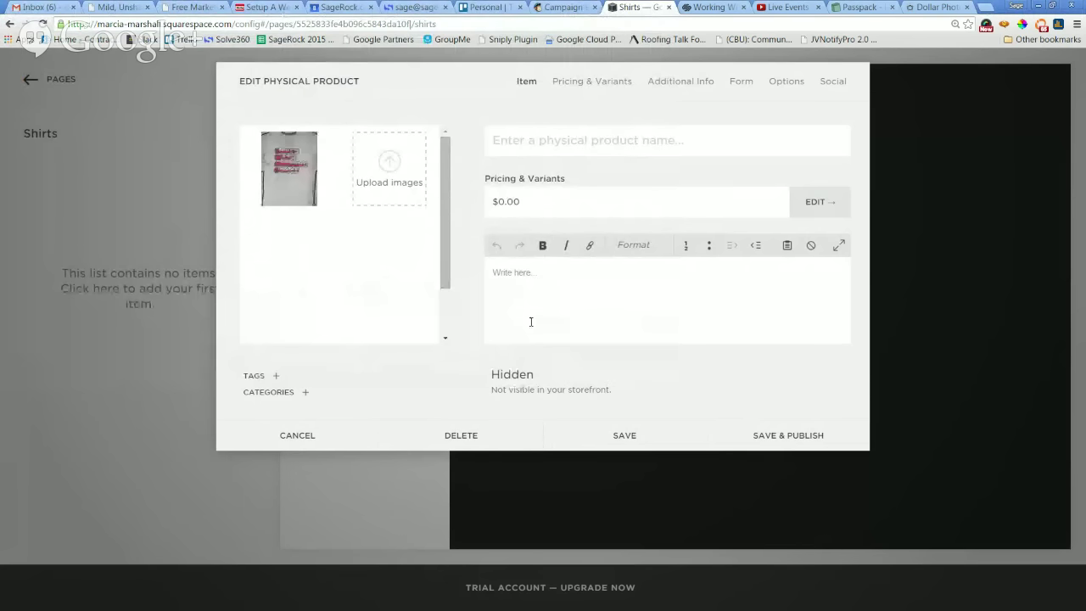
click(601, 140)
text(Sav)
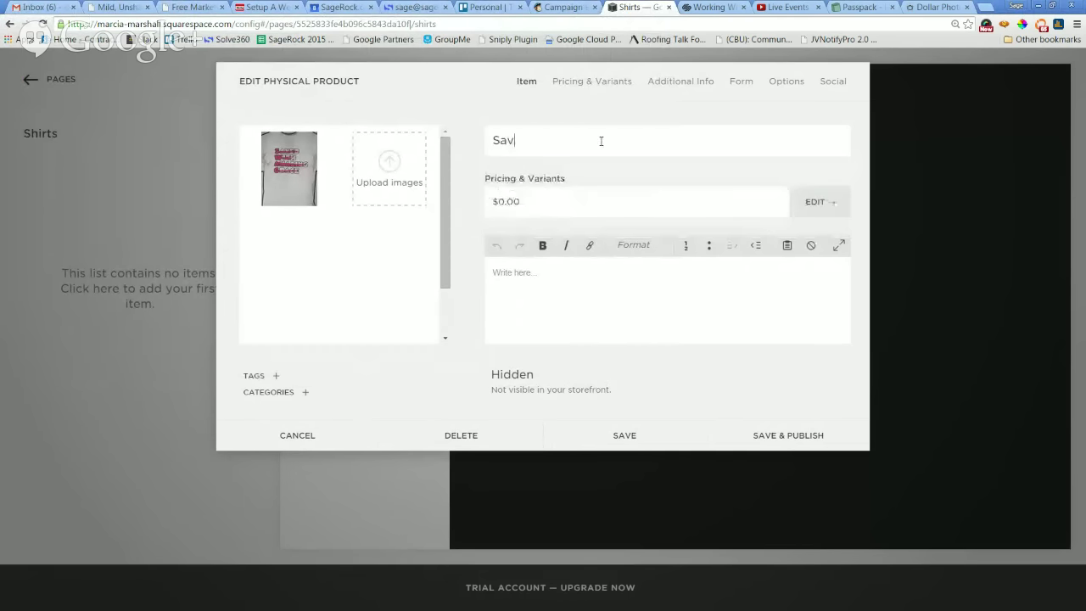
text(ed with Amazing Grace T-Shirt)
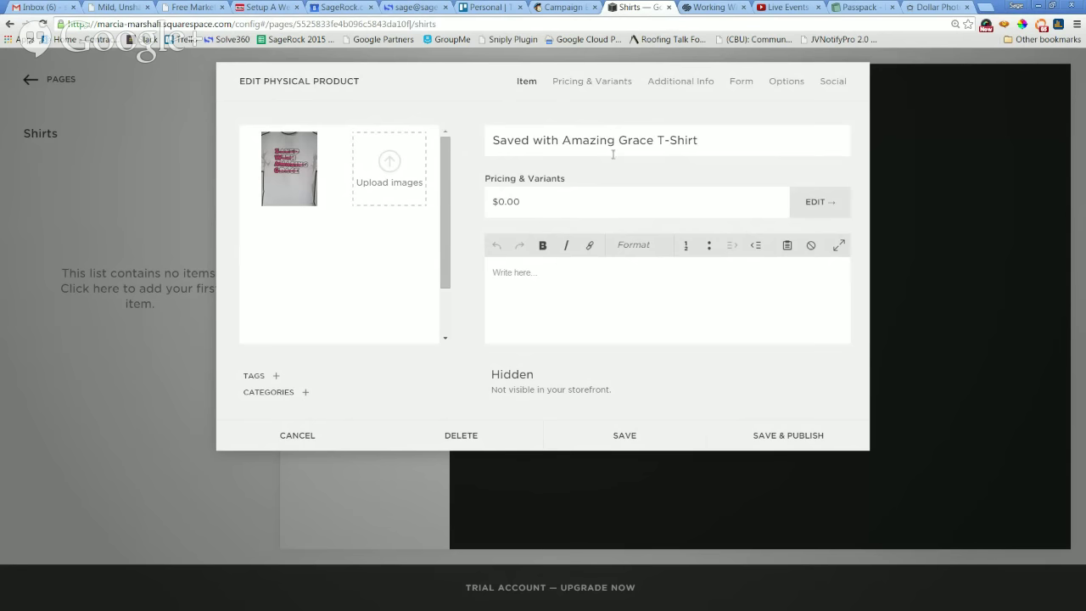
click(565, 201)
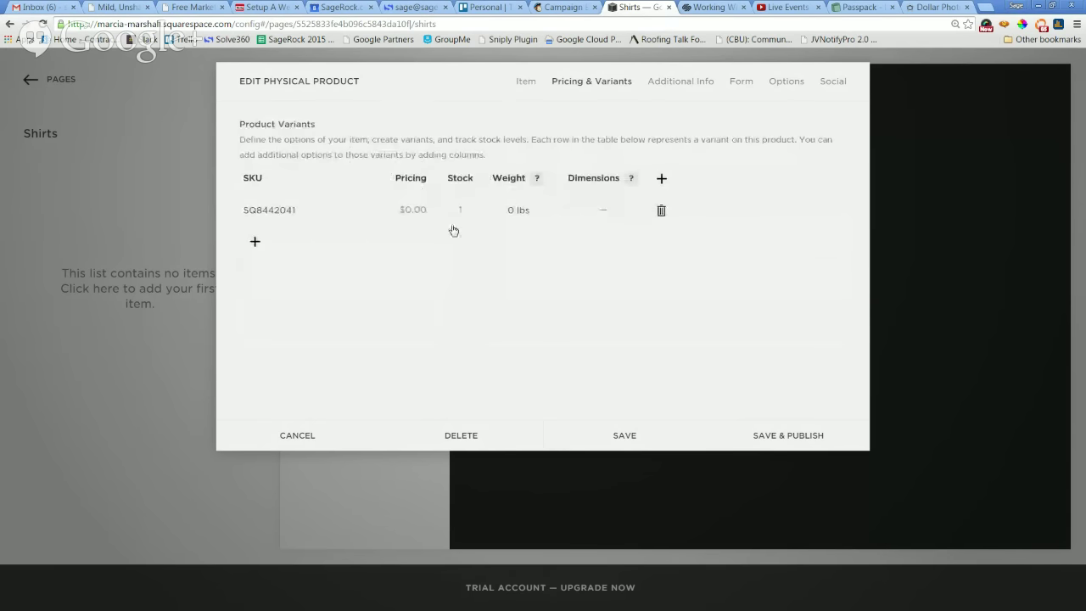
Give the variant a $25.00 price and a $15.00 sale price, leaving On Sale unchecked.
click(423, 212)
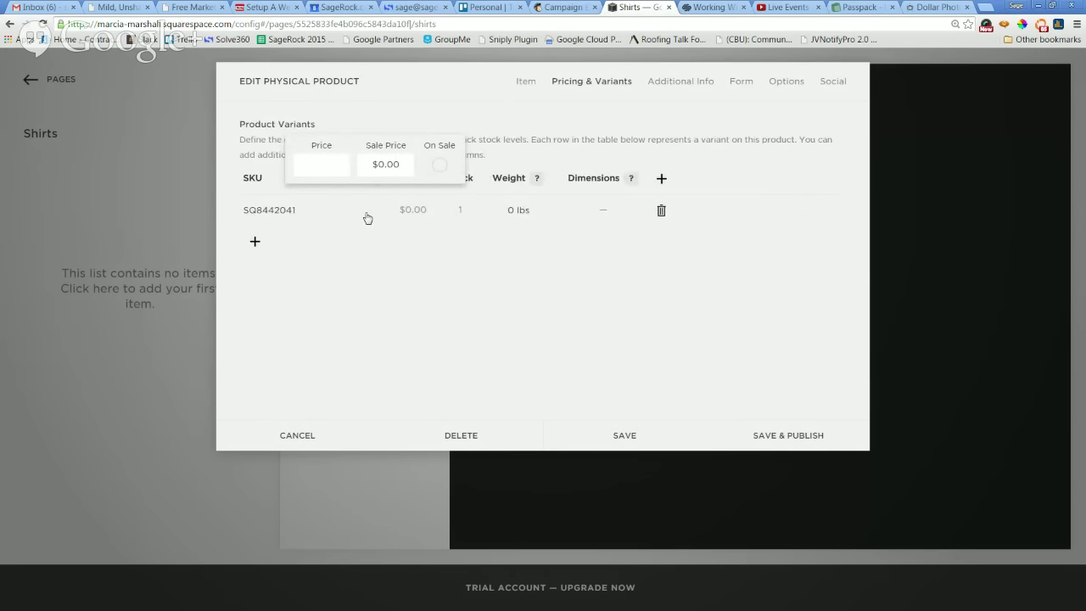
text(25)
key(Tab)
text(15)
key(Tab)
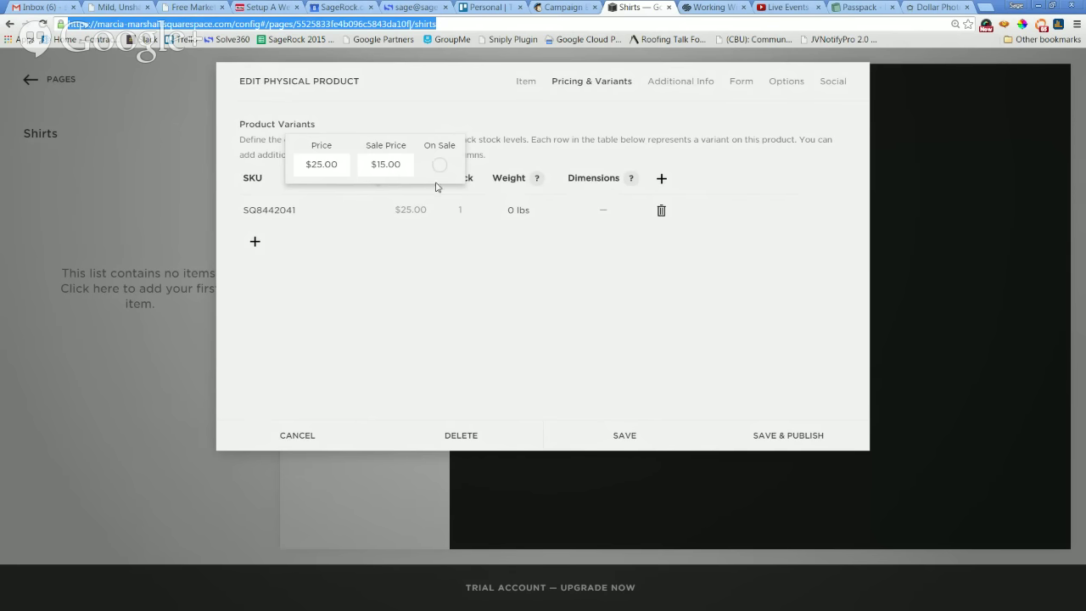
click(439, 316)
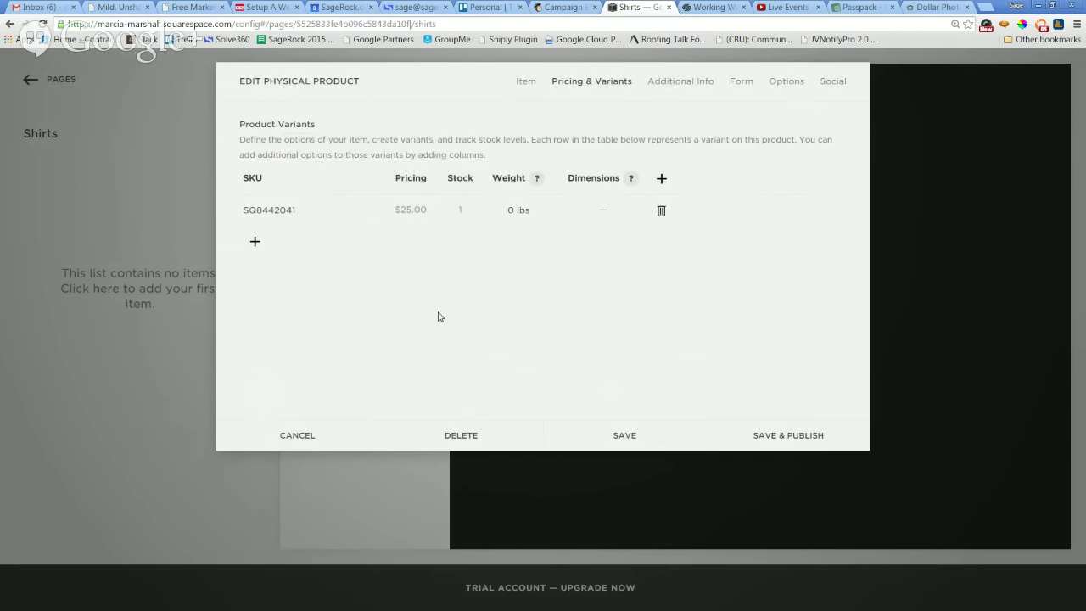
click(416, 211)
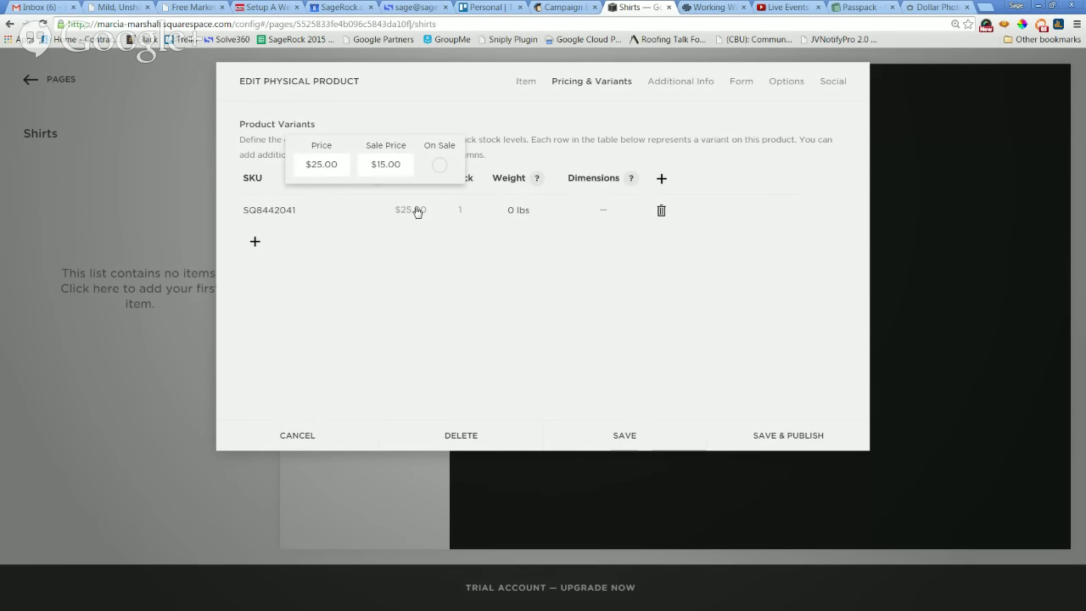
click(441, 167)
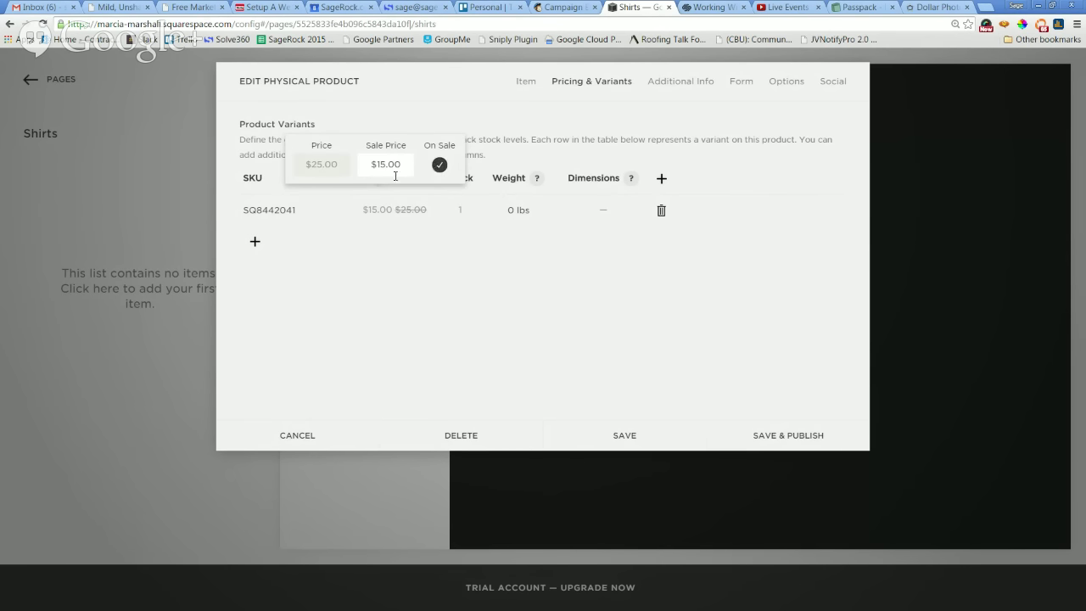
key(ctrl+plus)
key(ctrl+plus)
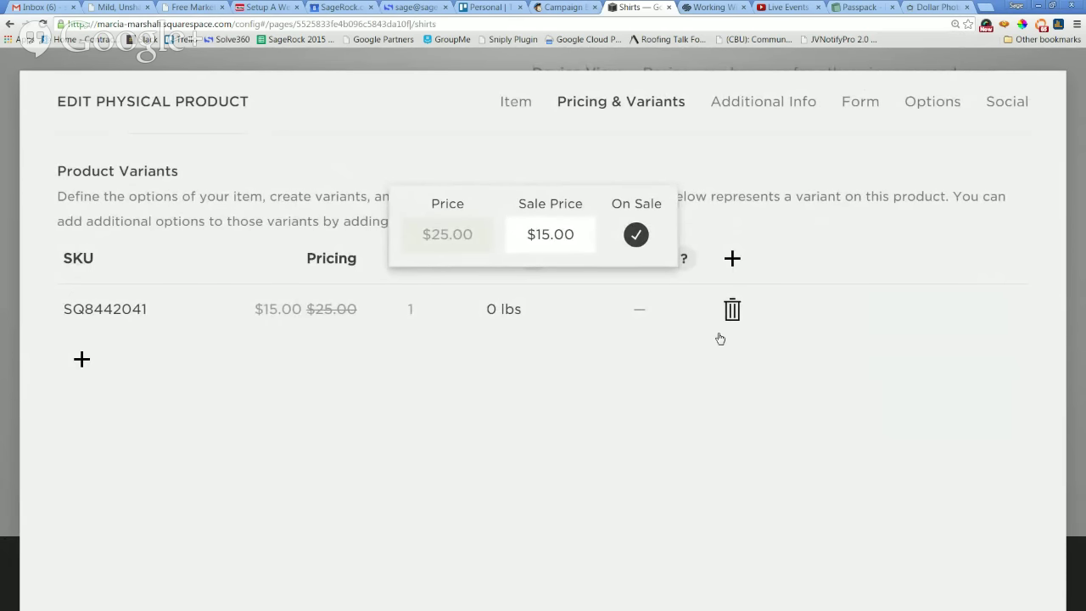
click(637, 236)
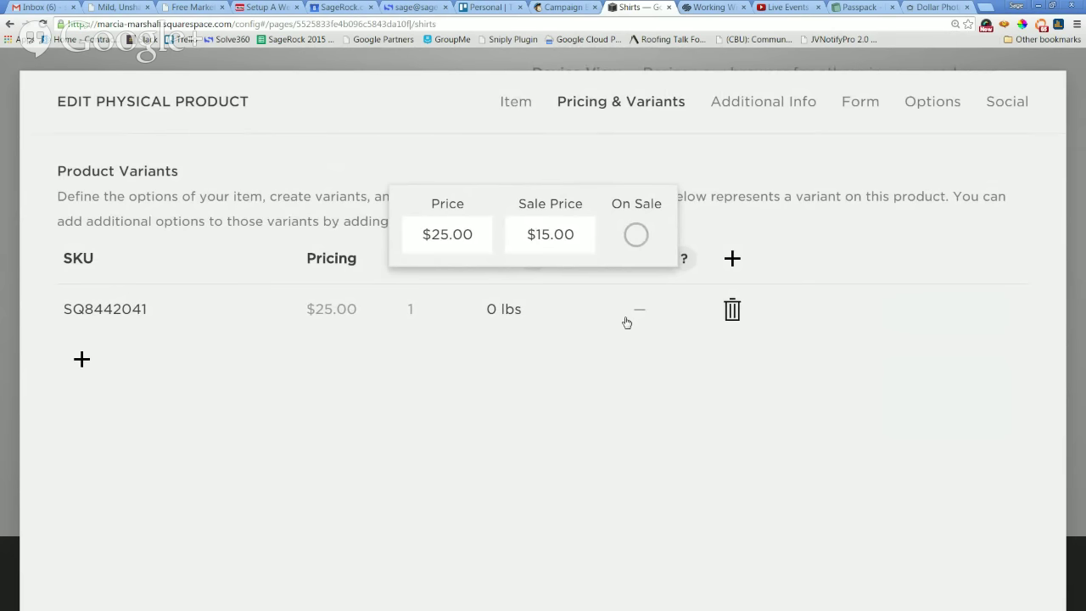
click(591, 429)
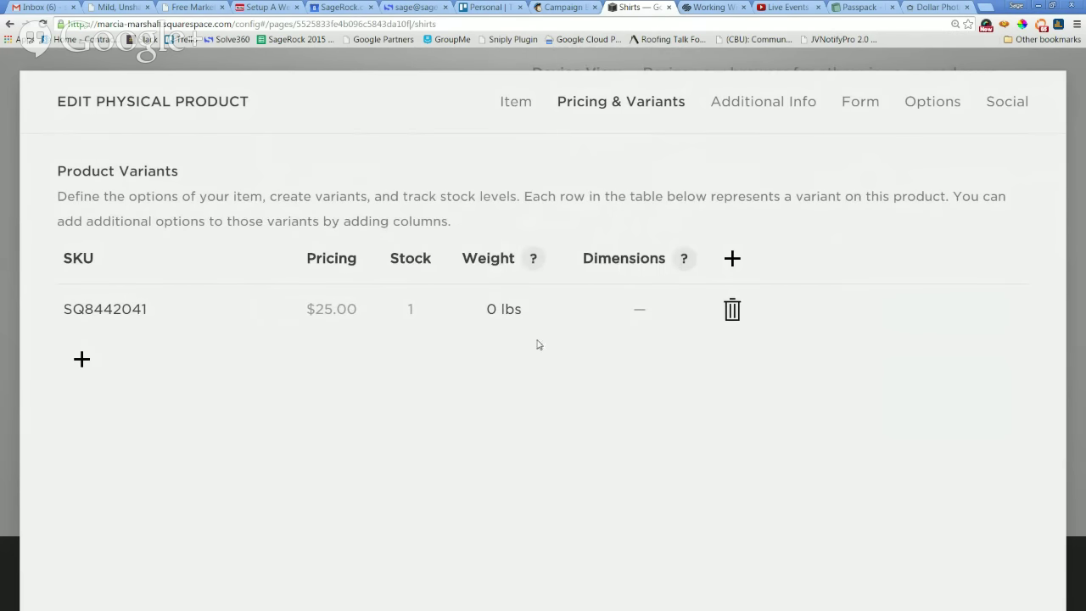
Set the variant's stock quantity to a fixed 25 rather than unlimited.
click(412, 310)
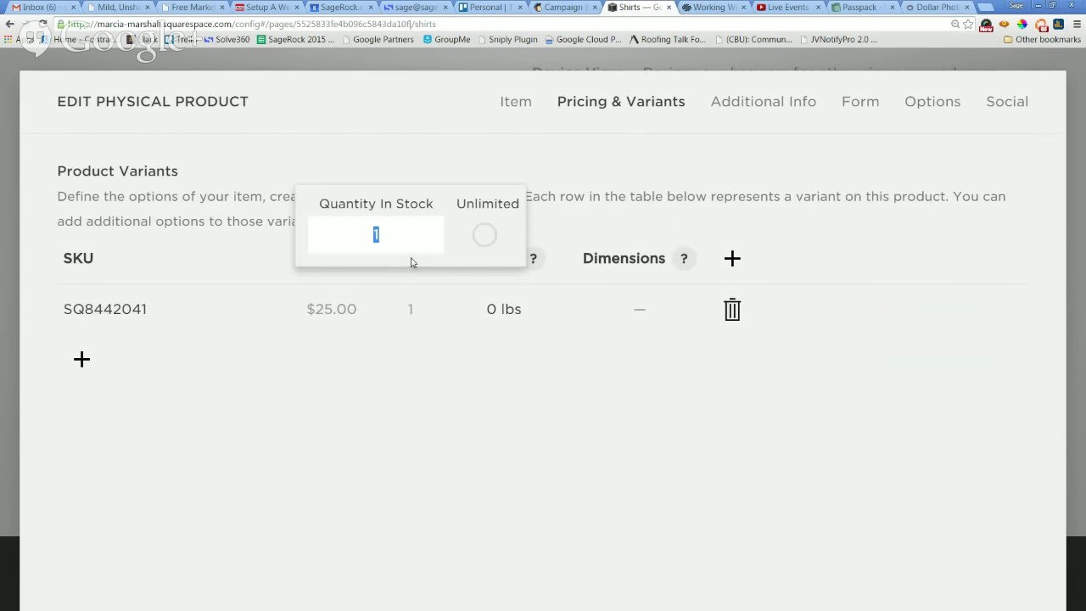
text(25)
click(489, 237)
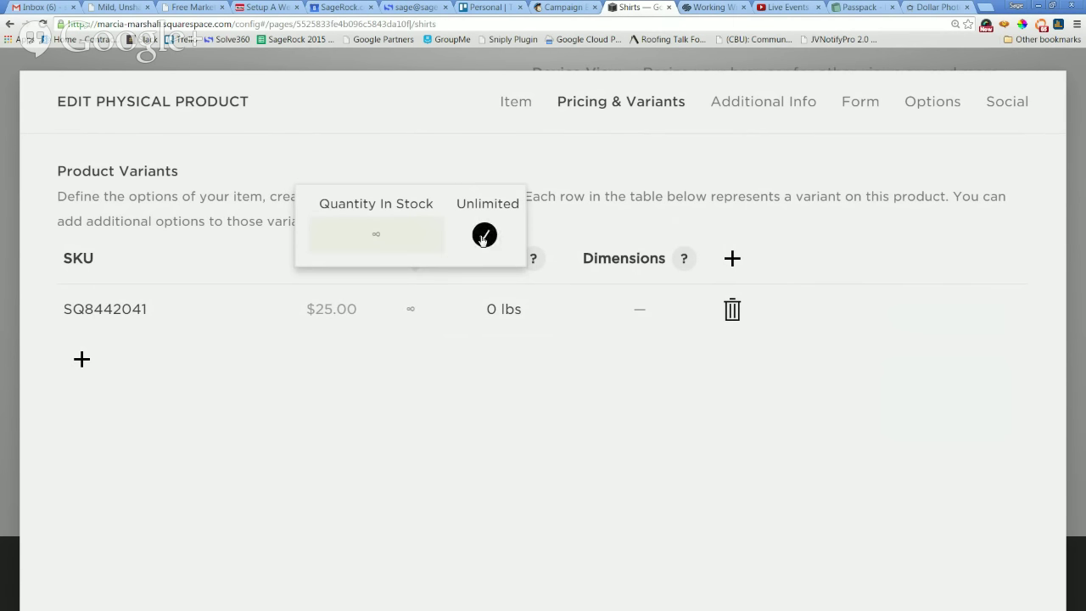
click(484, 236)
double_click(399, 230)
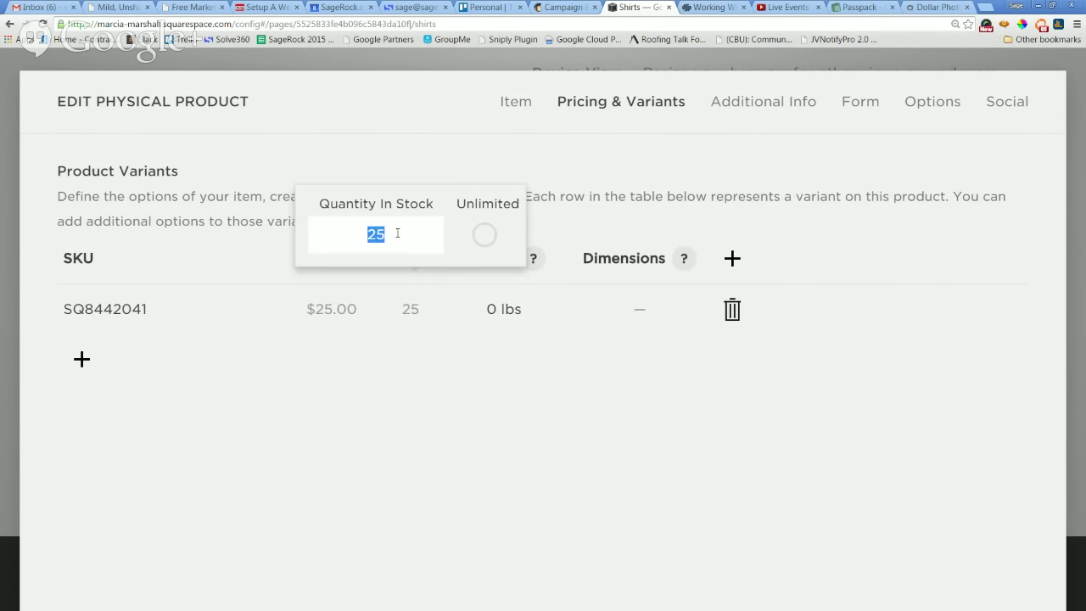
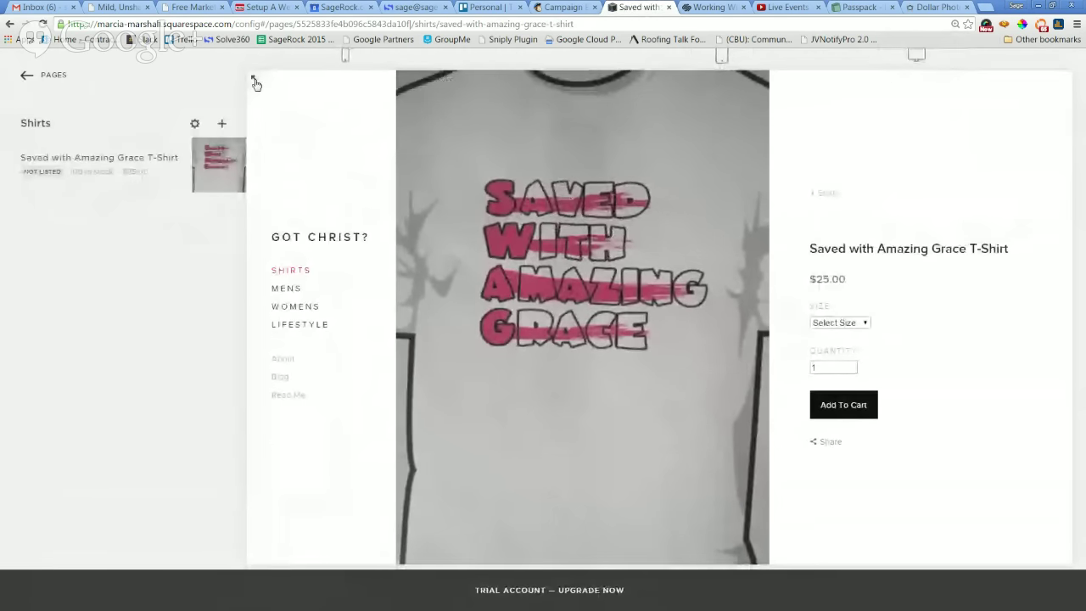
Preview the Saved with Amazing Grace T-Shirt product page at full width.
click(255, 81)
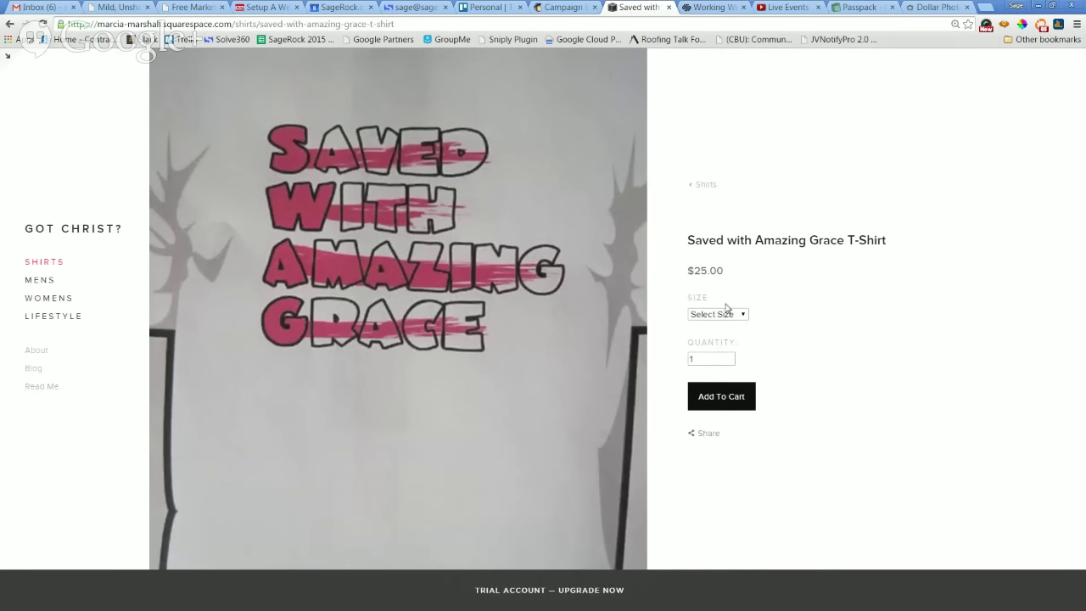
Add an XLarge Saved with Amazing Grace T-Shirt to the cart, then go to SHIRTS.
click(739, 317)
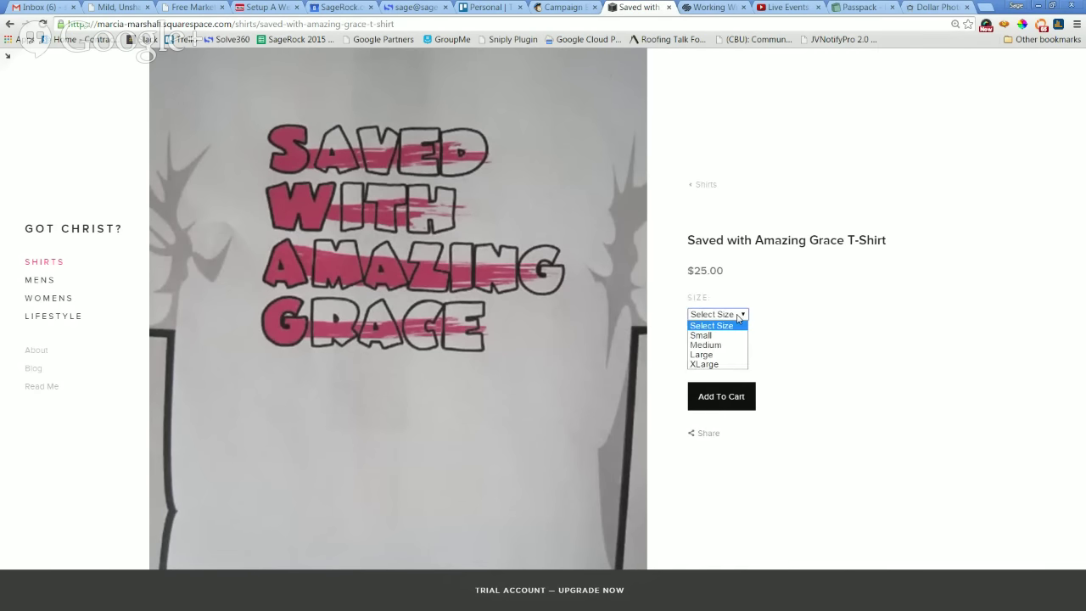
click(716, 366)
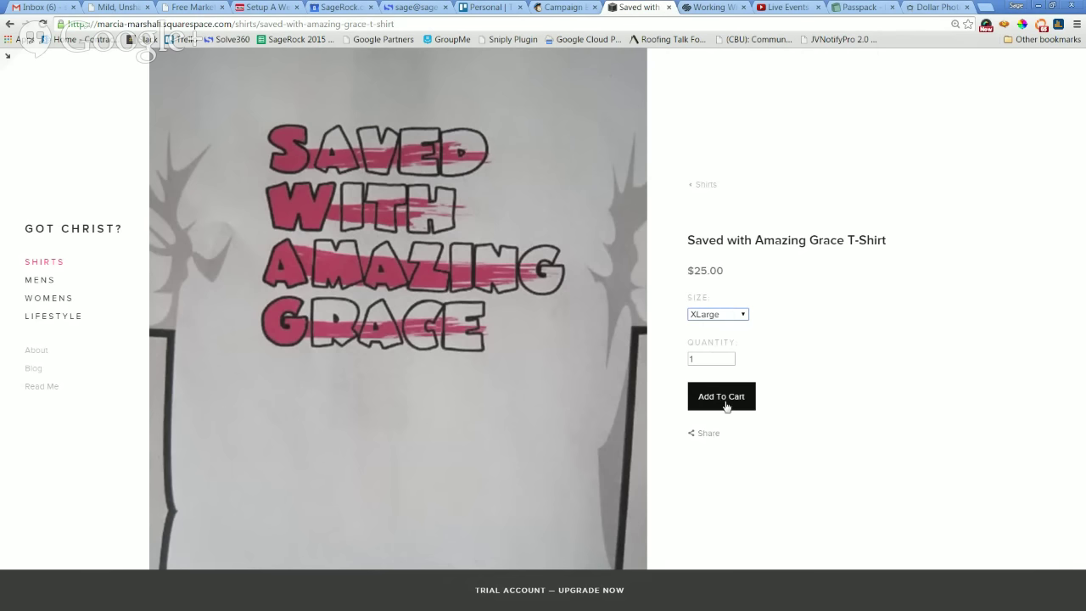
click(724, 399)
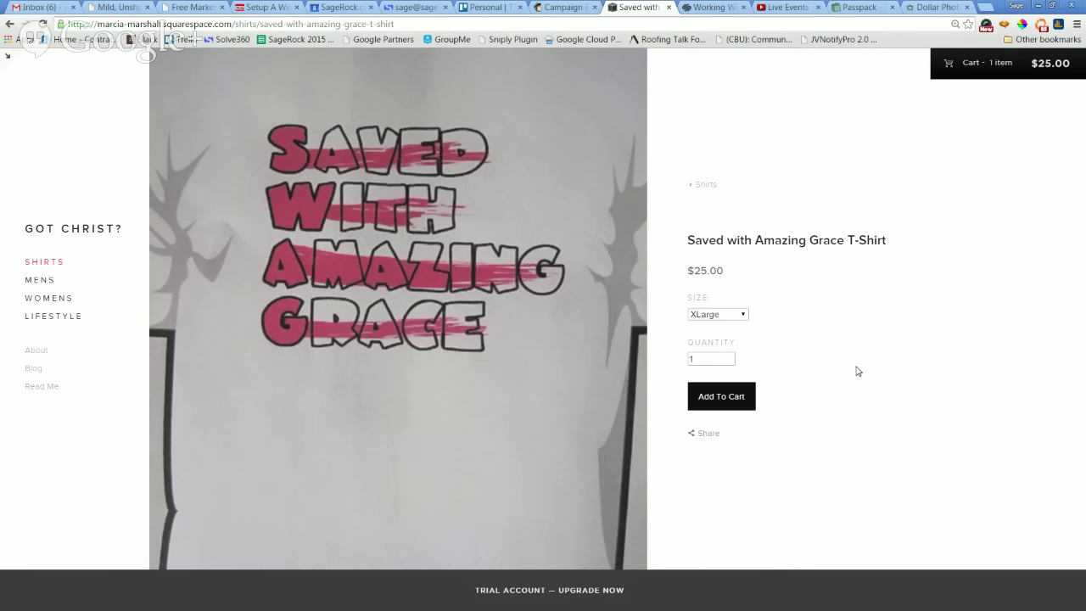
click(51, 265)
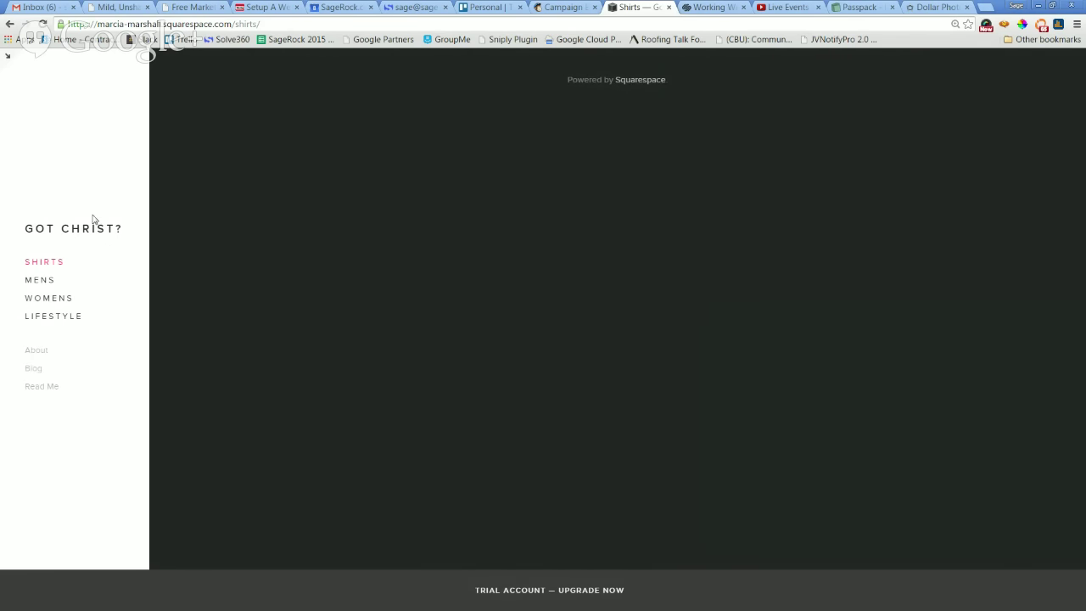
Revisit the Shirts page and its T-shirt product, then open the Shirts page settings.
click(7, 60)
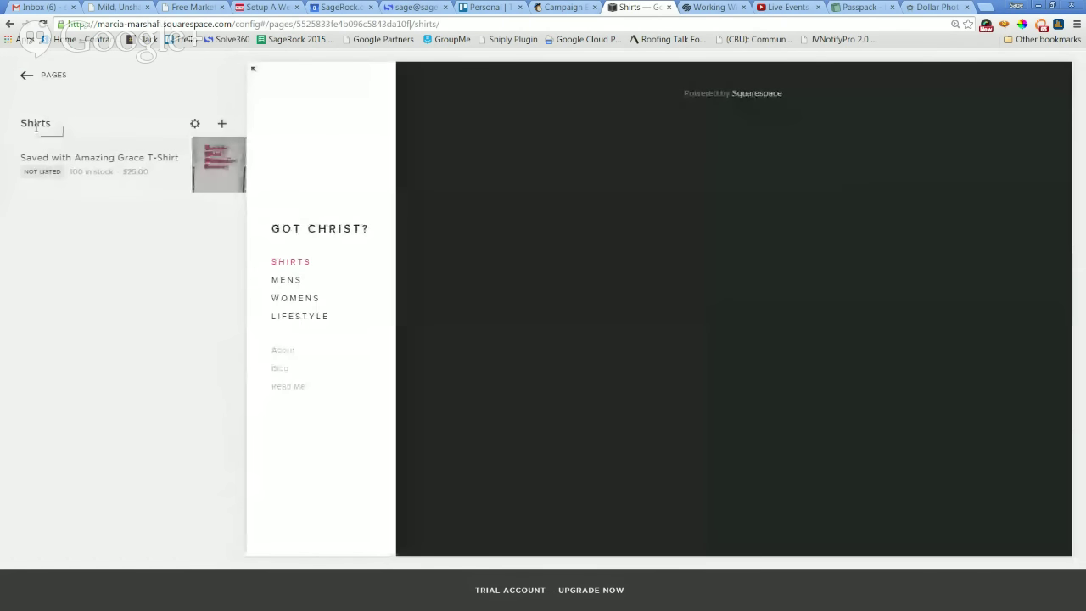
click(42, 74)
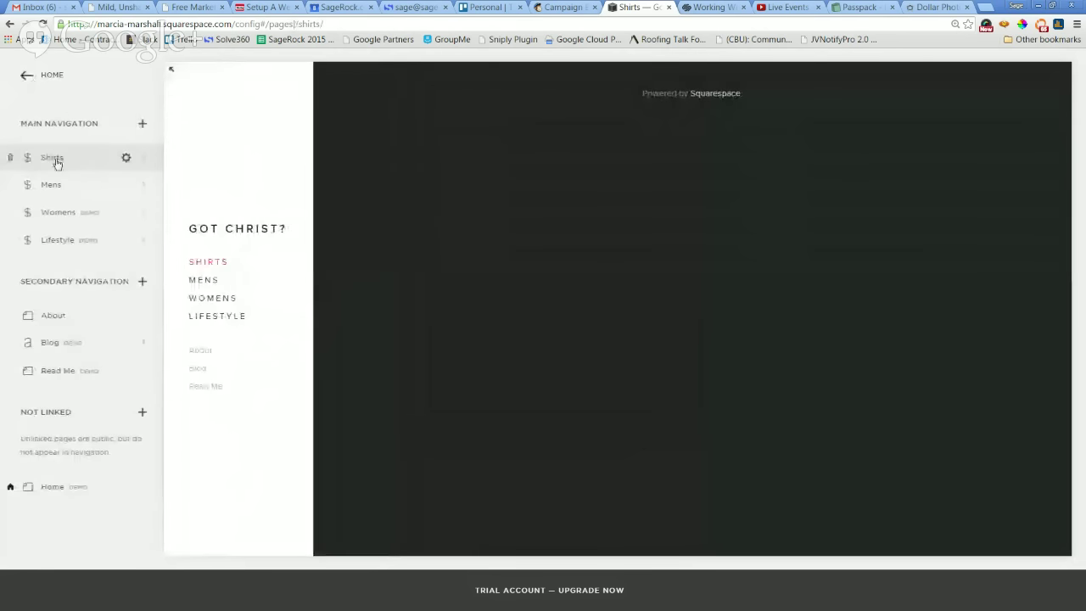
click(60, 162)
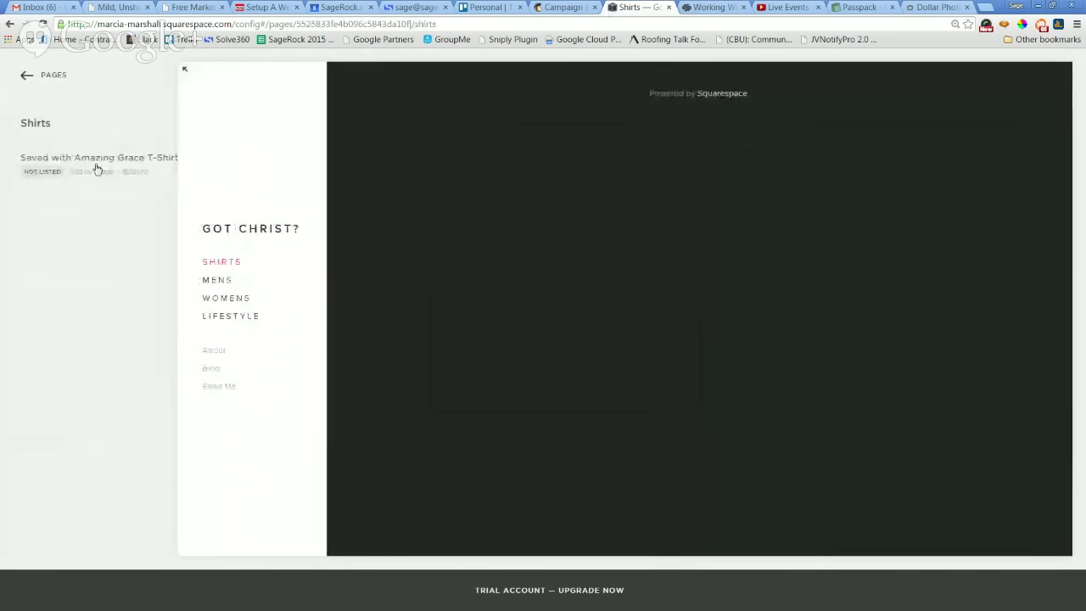
click(145, 163)
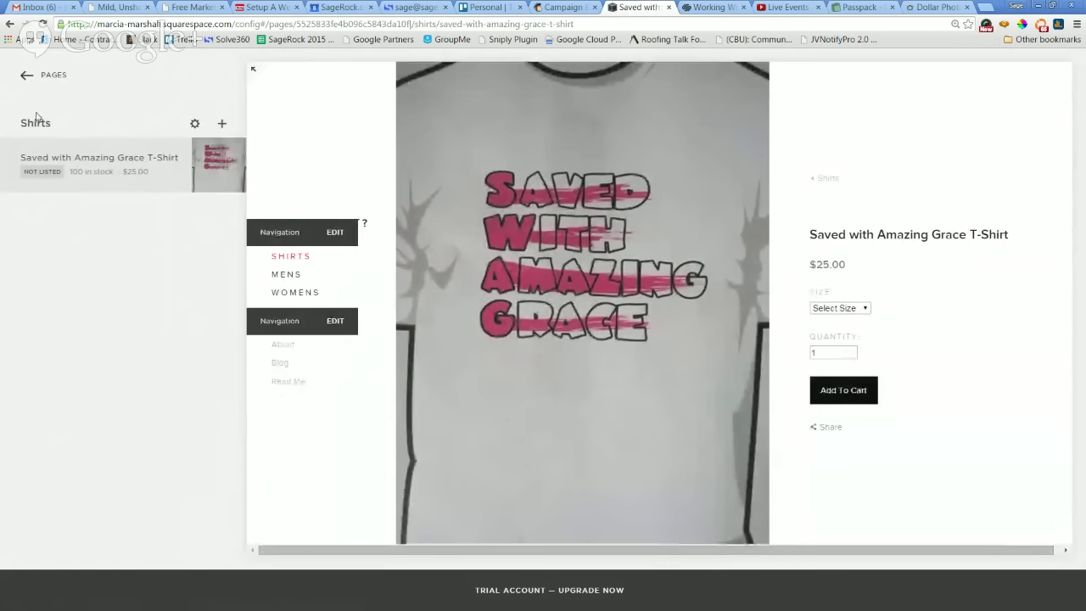
click(24, 76)
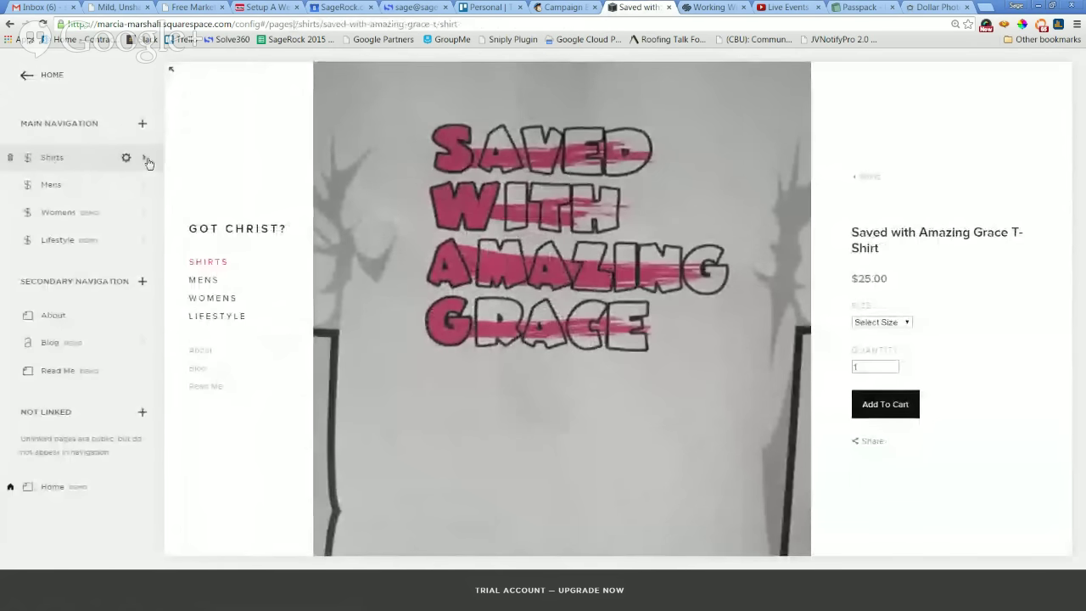
click(128, 160)
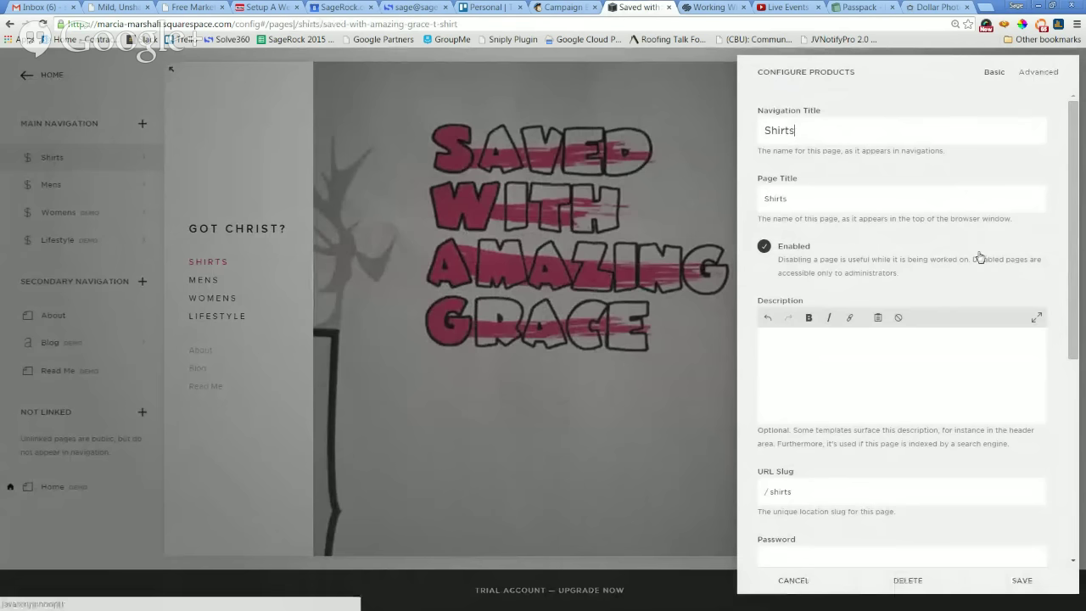
Close the Shirts page settings, choosing Save in the Review Changes prompt.
scroll(980, 257, down, 3)
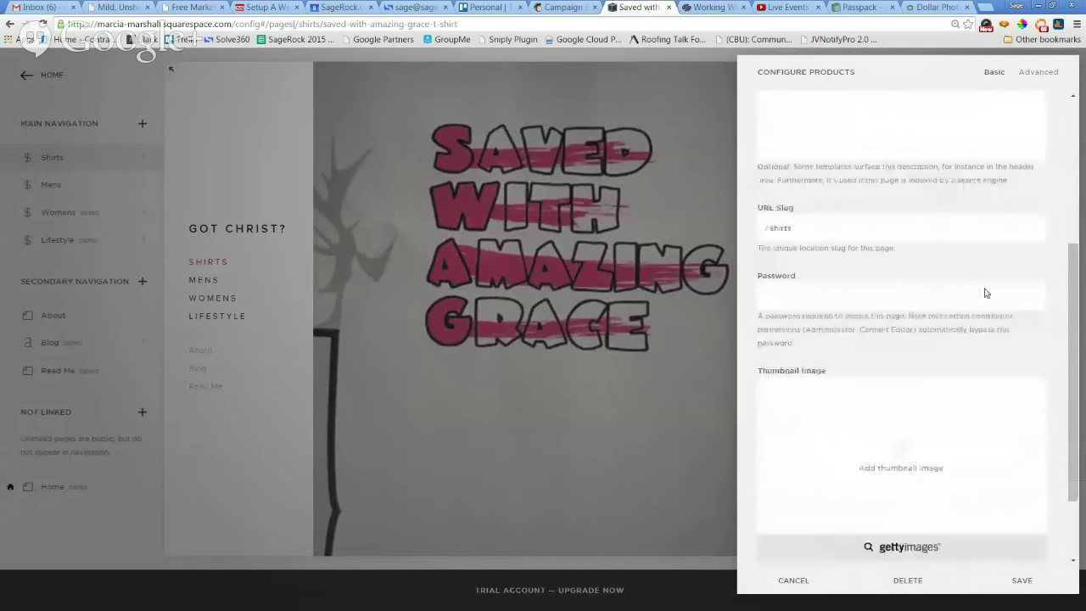
scroll(985, 292, down, 1)
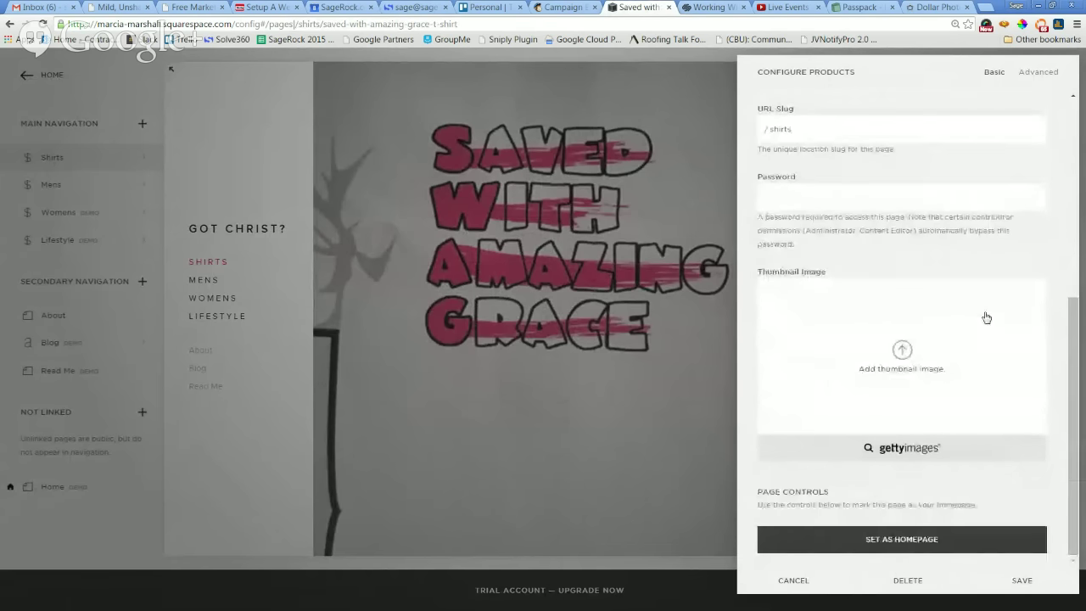
scroll(987, 317, up, 2)
scroll(987, 317, down, 2)
click(445, 123)
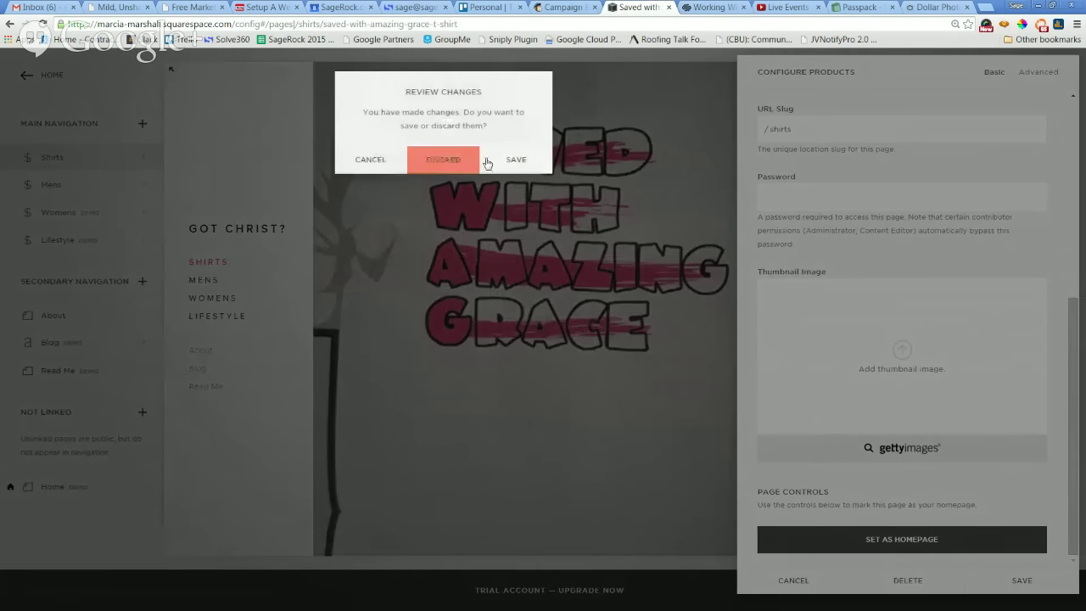
click(387, 163)
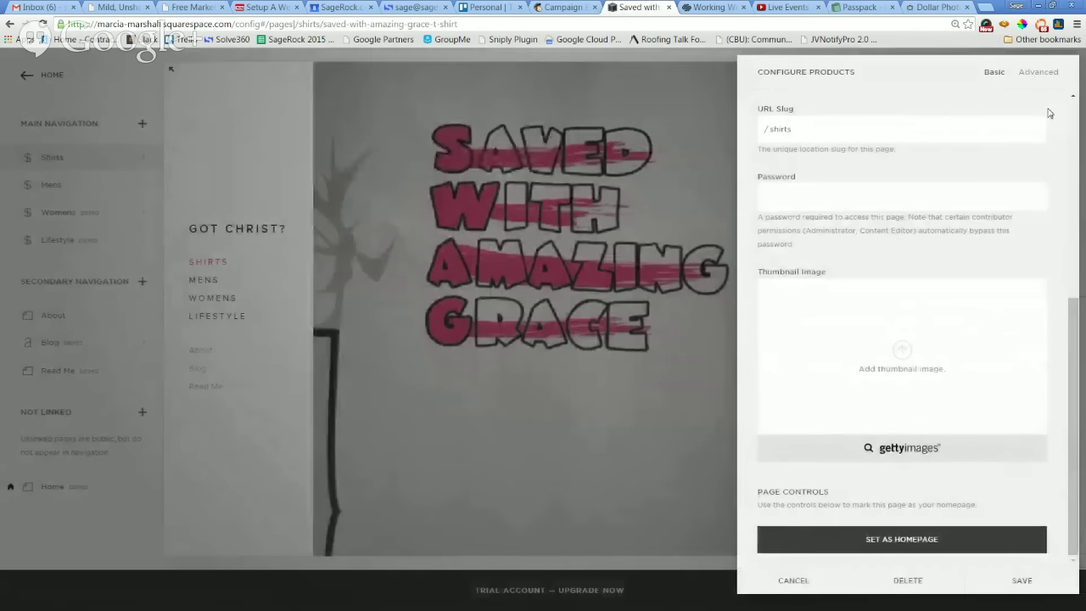
click(789, 581)
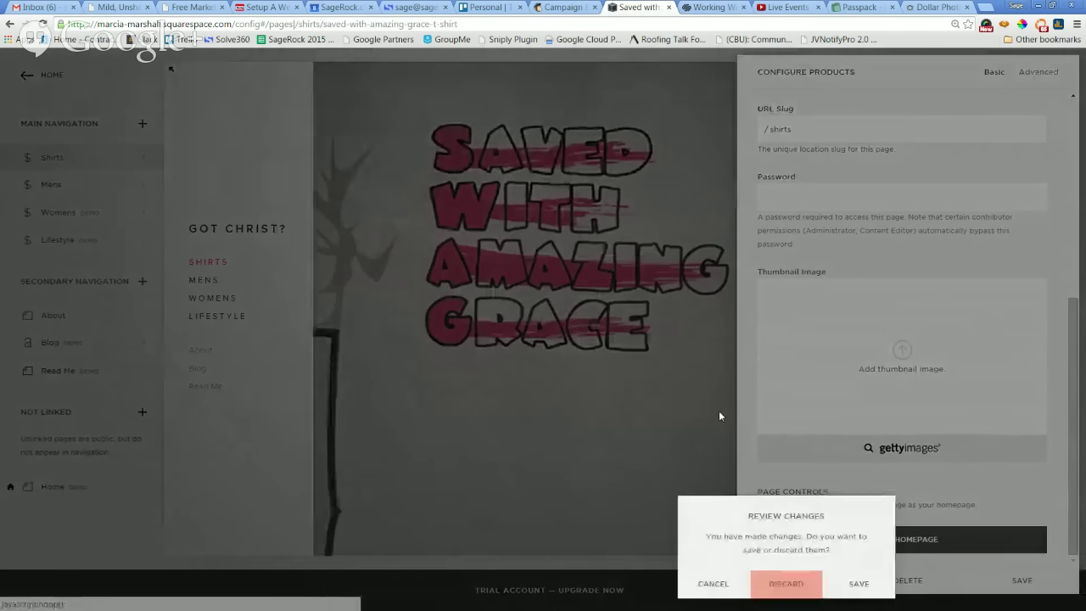
click(851, 584)
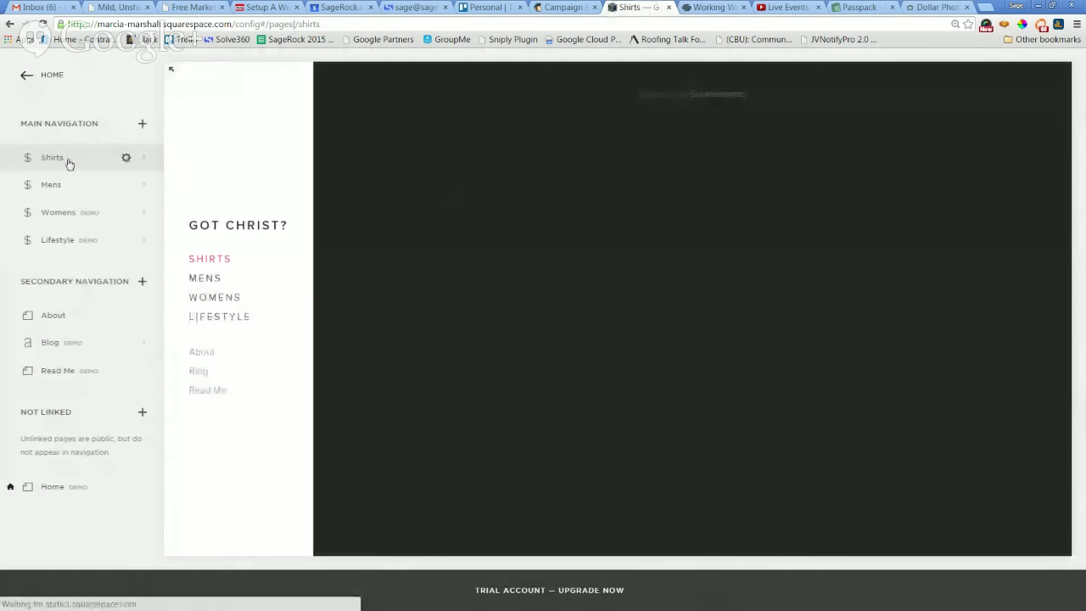
Change the Saved with Amazing Grace T-Shirt from Hidden to Visible and save it.
click(142, 157)
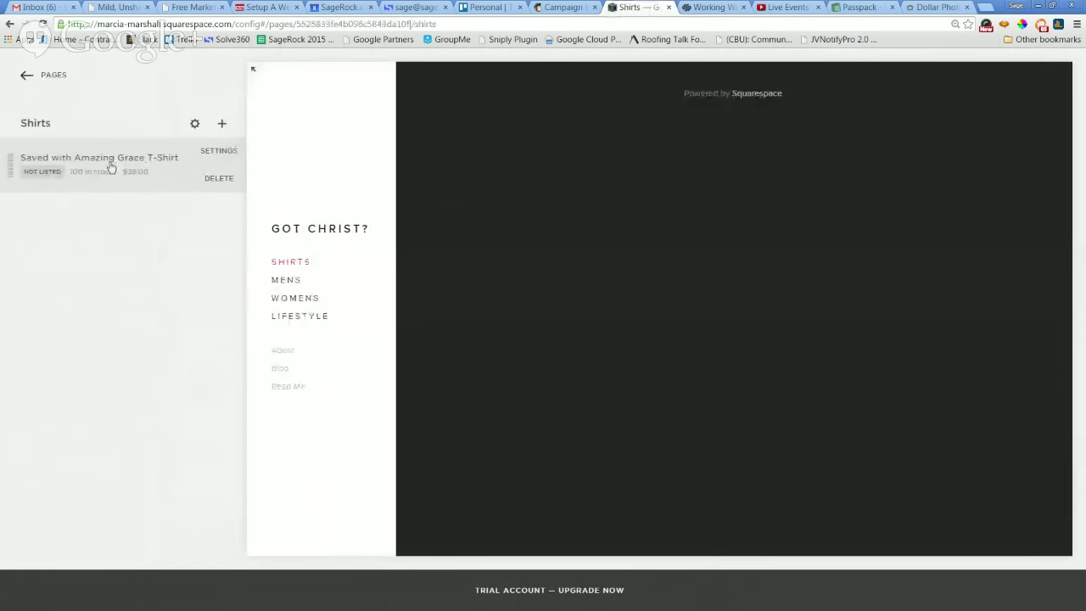
click(47, 174)
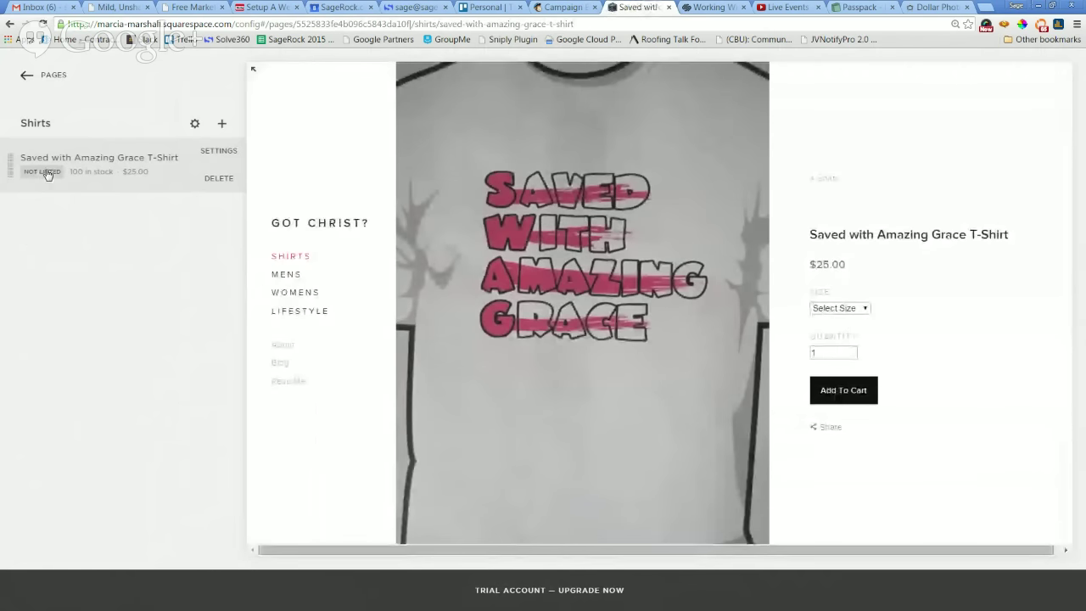
click(219, 153)
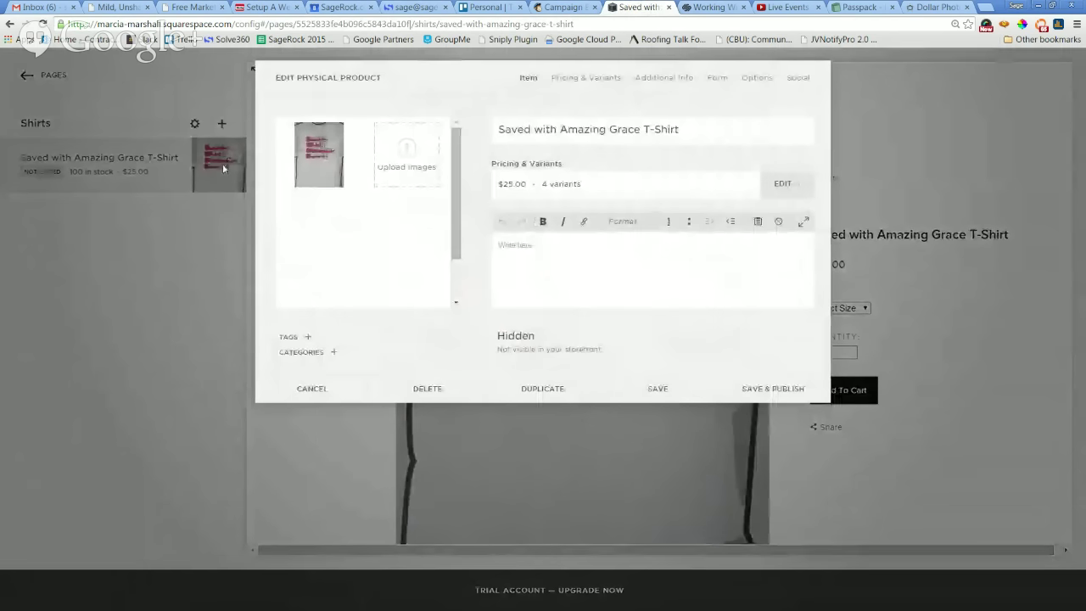
click(515, 347)
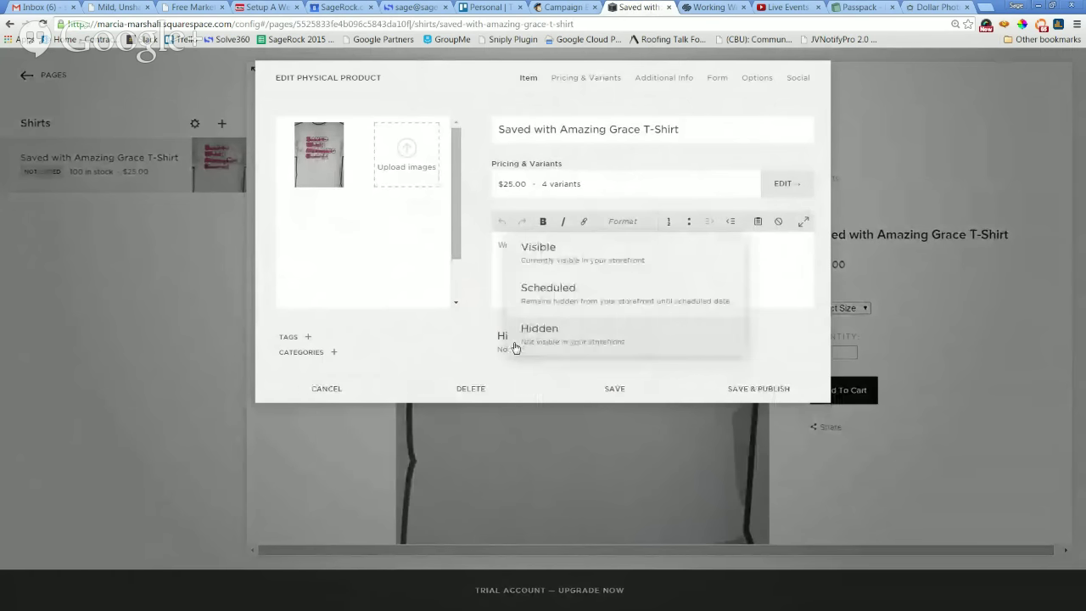
click(558, 258)
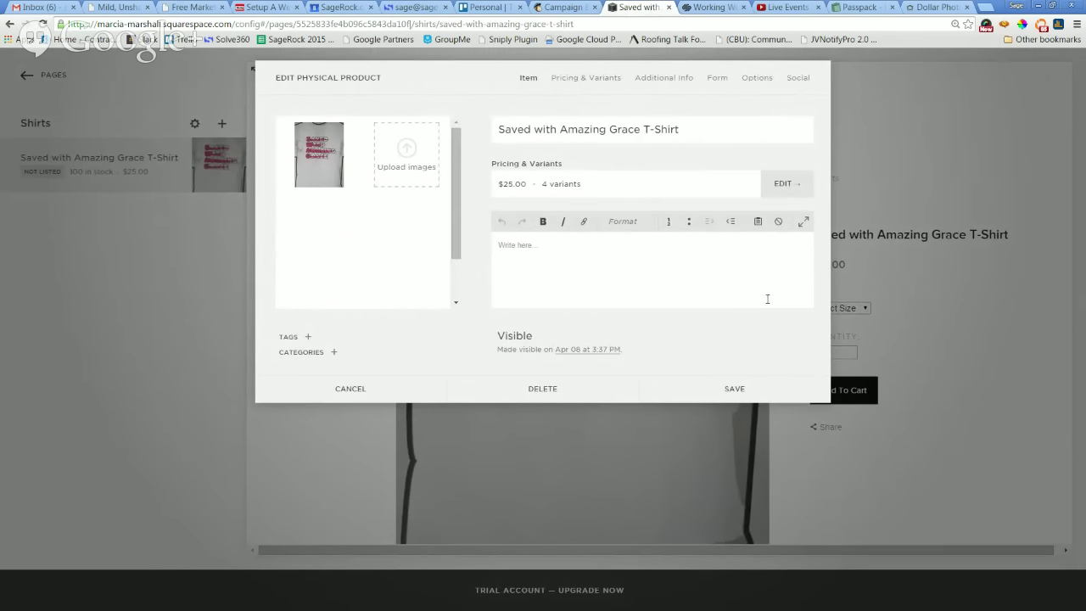
click(762, 388)
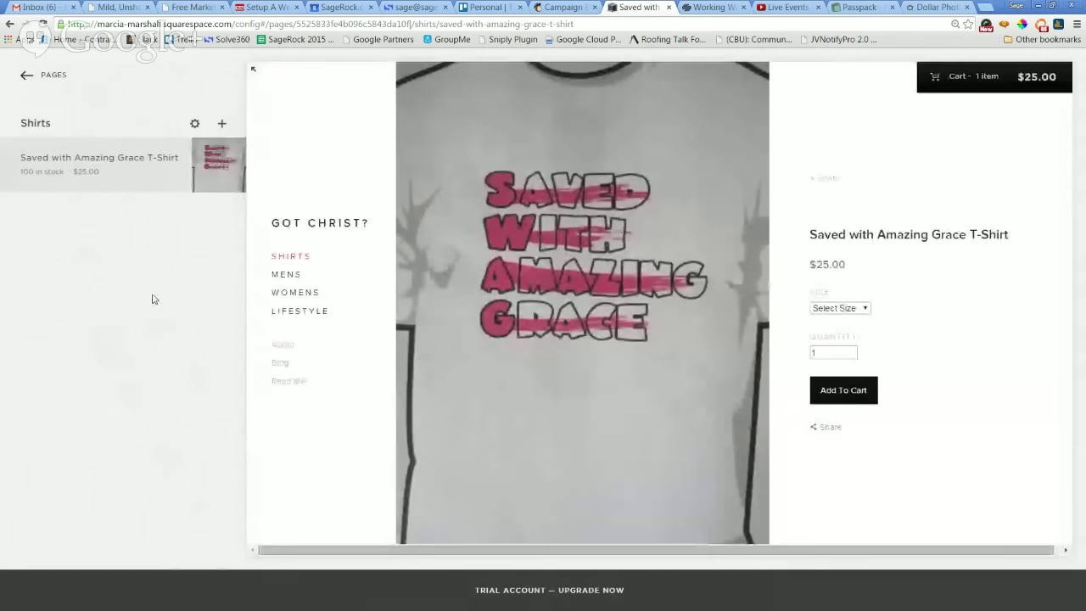
Return to the Shirts product list and start adding another product with the + button.
mouse_move(331, 258)
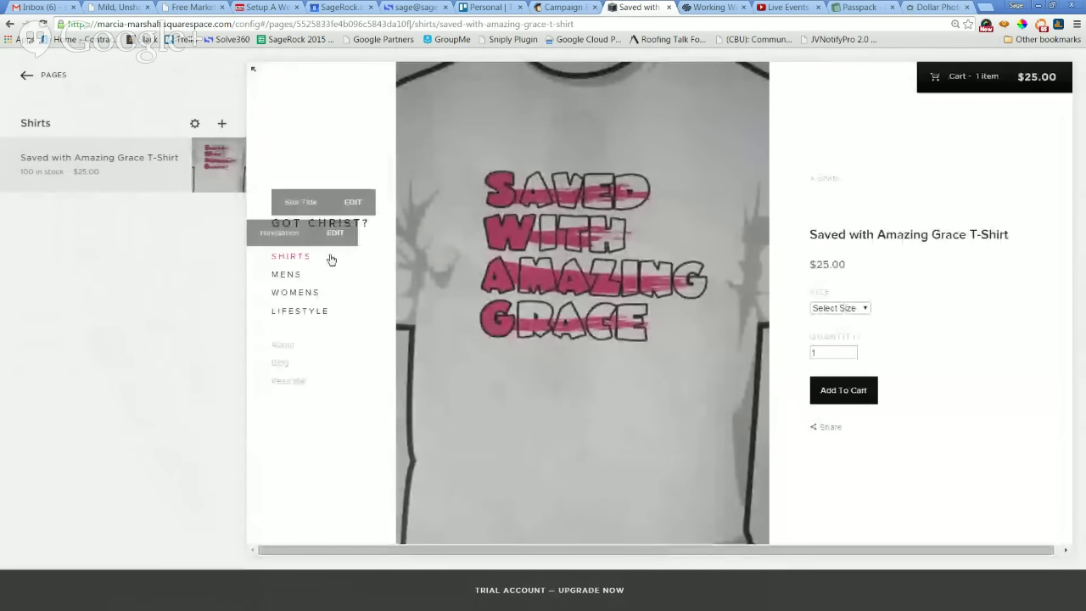
click(28, 75)
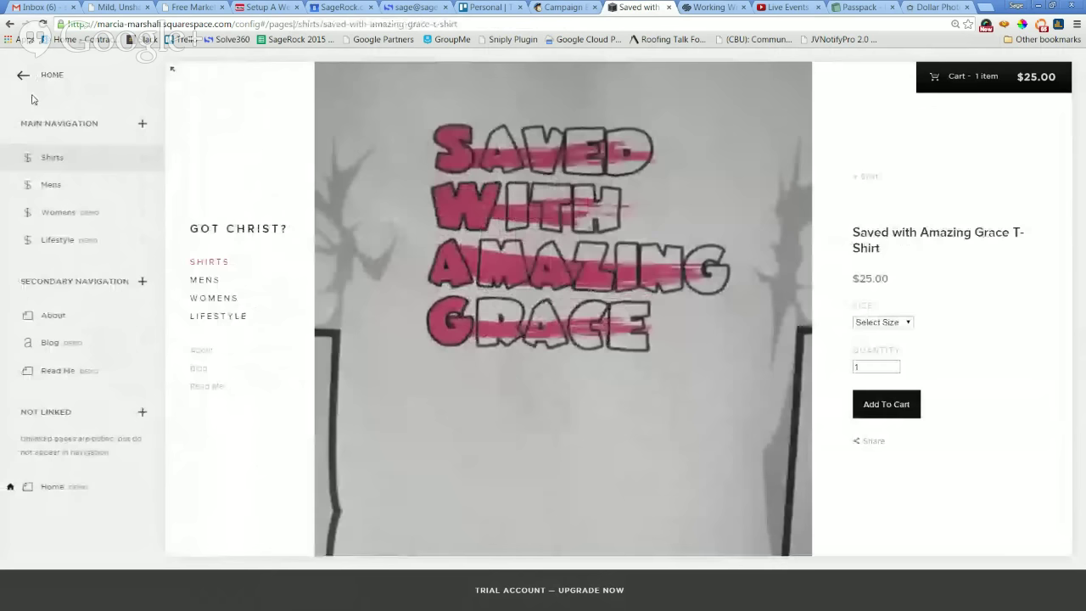
click(58, 161)
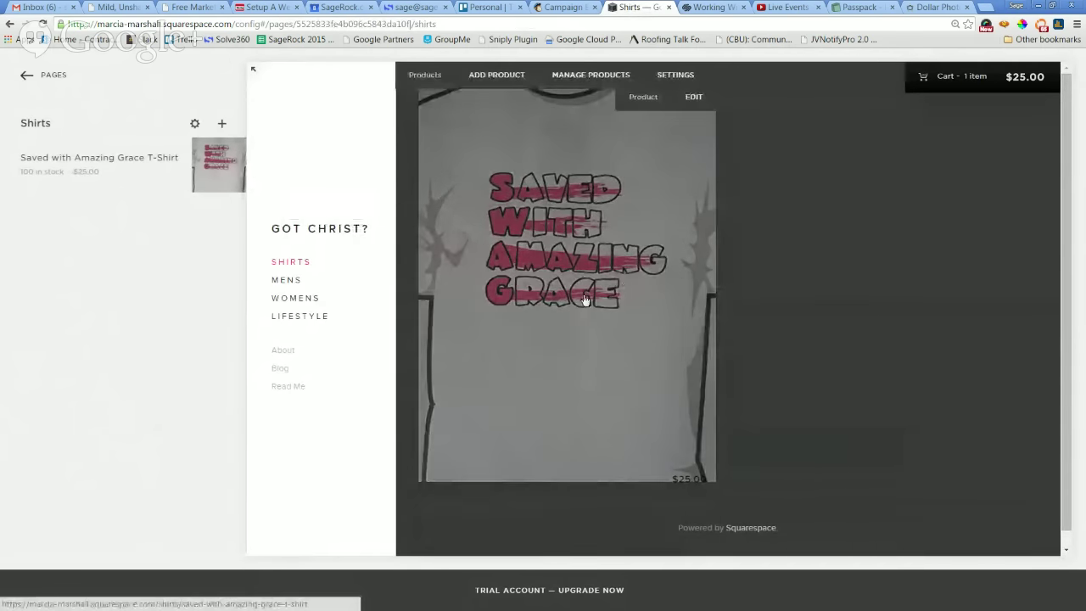
click(585, 300)
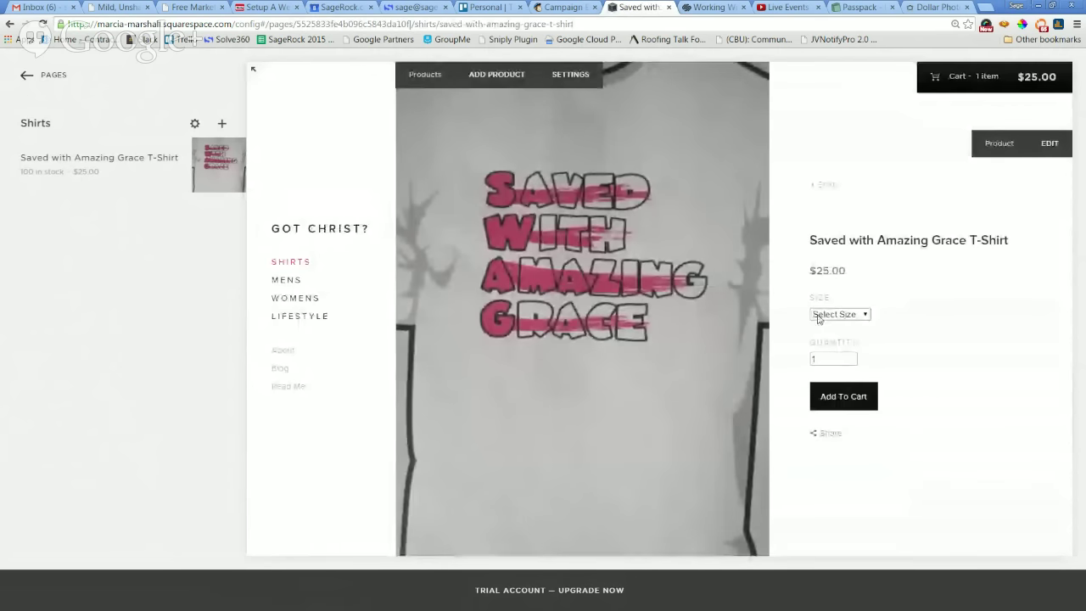
click(26, 78)
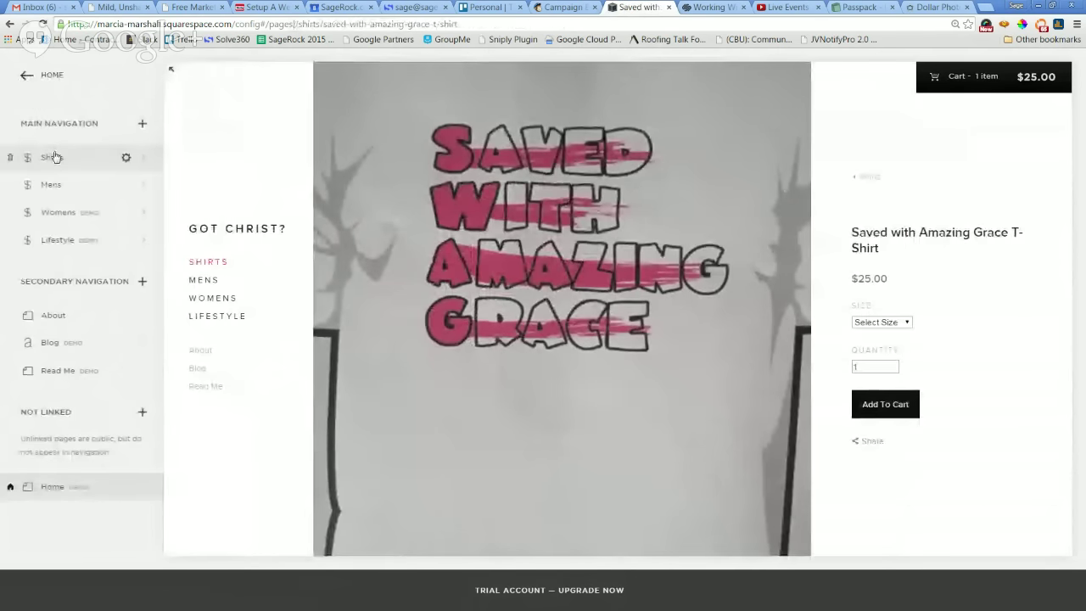
click(54, 157)
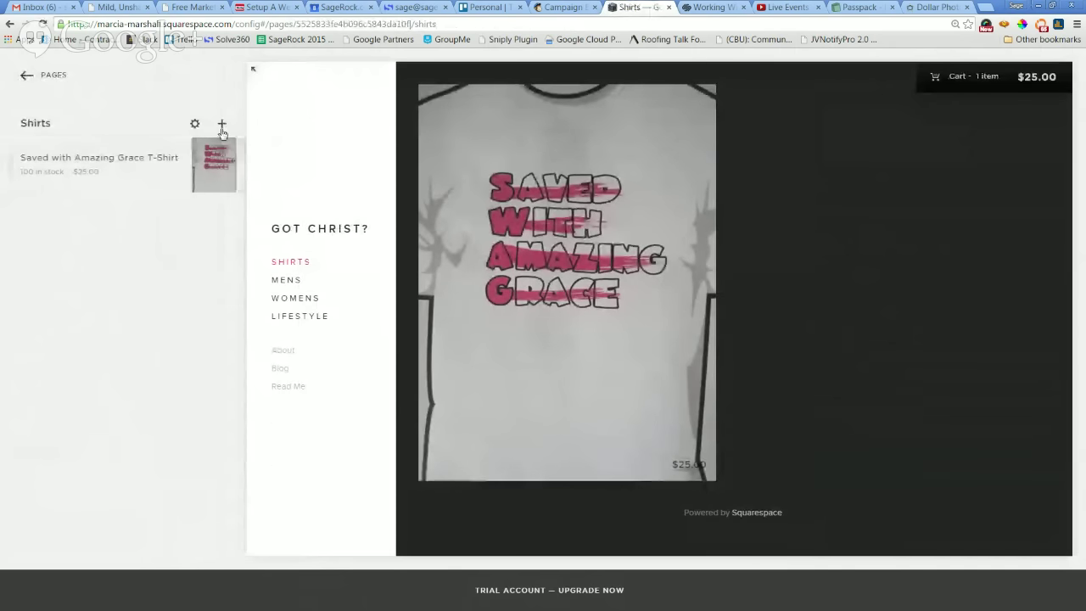
click(222, 126)
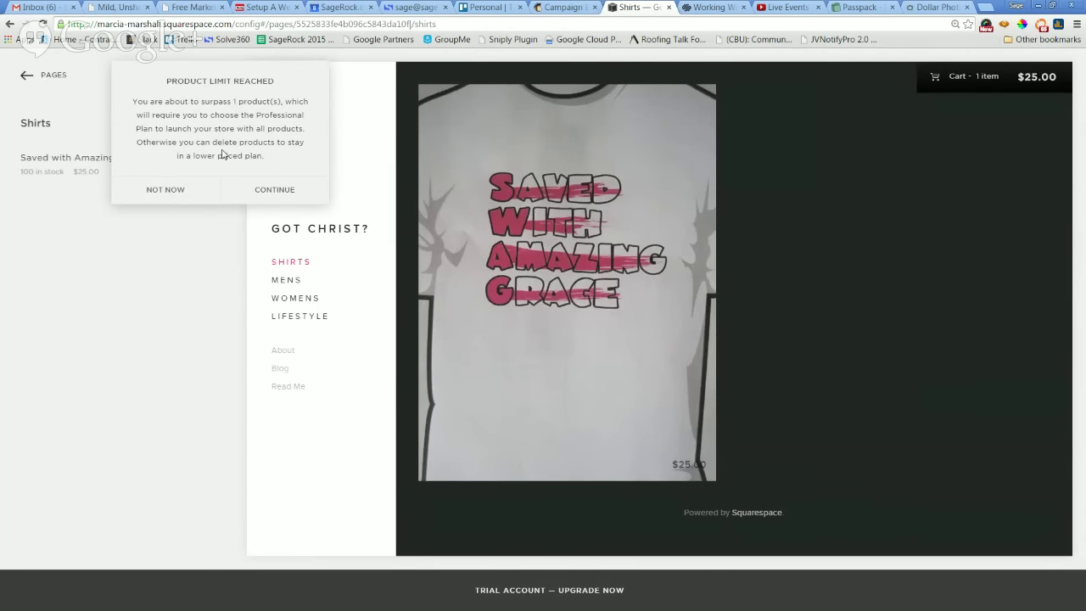
Create a Physical product and upload IMG_4522.JPG as its image.
click(270, 193)
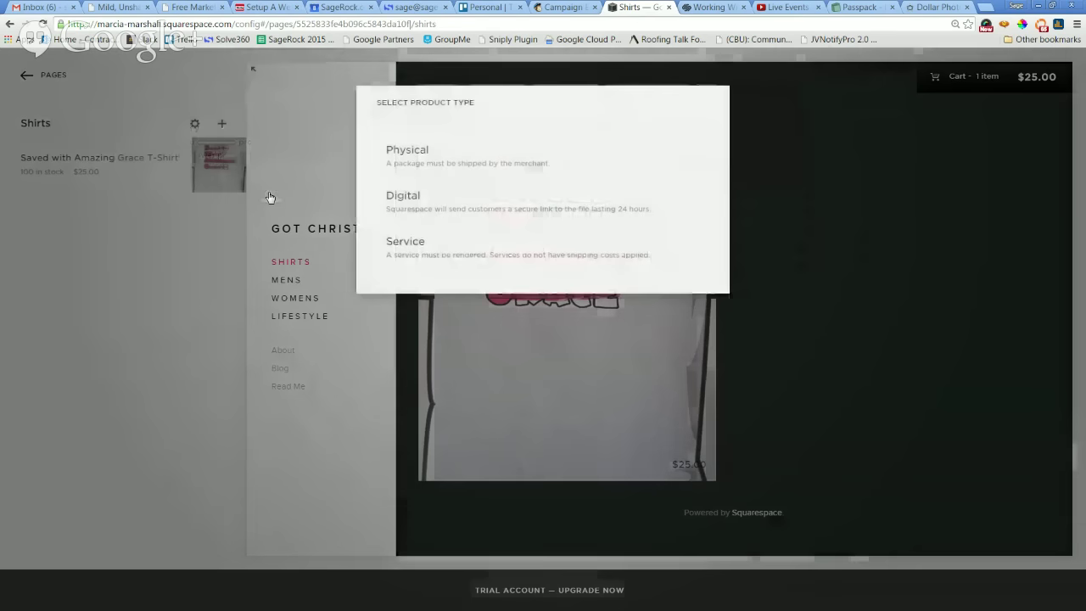
click(444, 158)
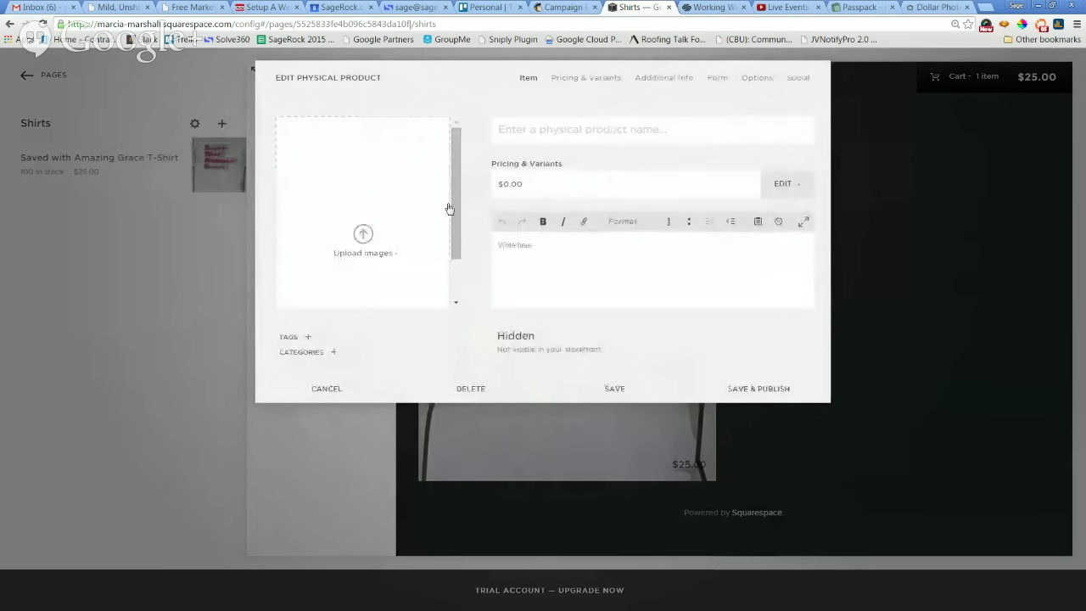
drag(456, 205, 458, 228)
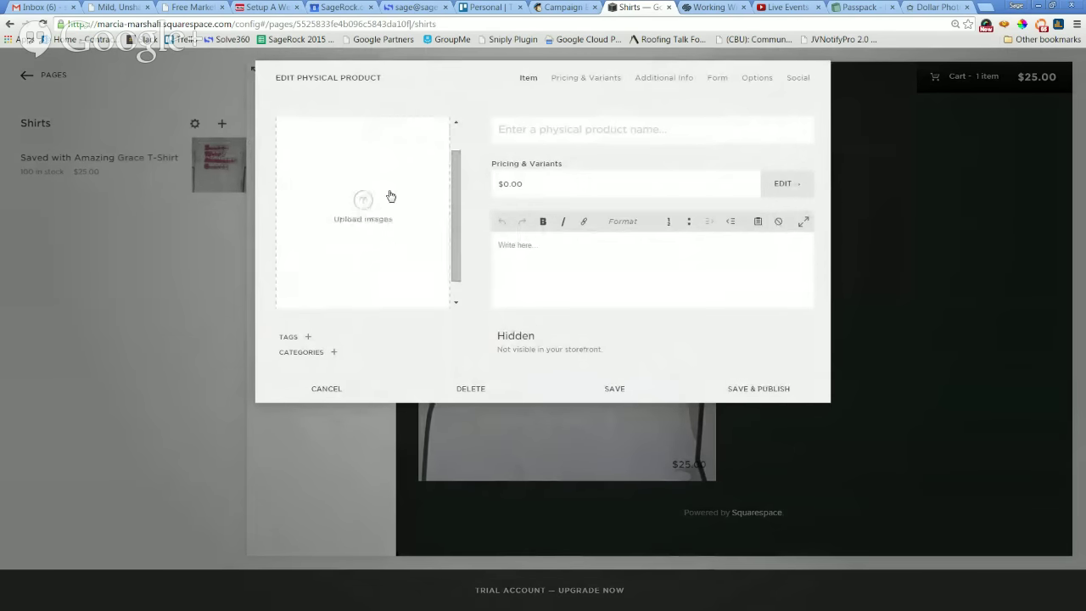
click(360, 217)
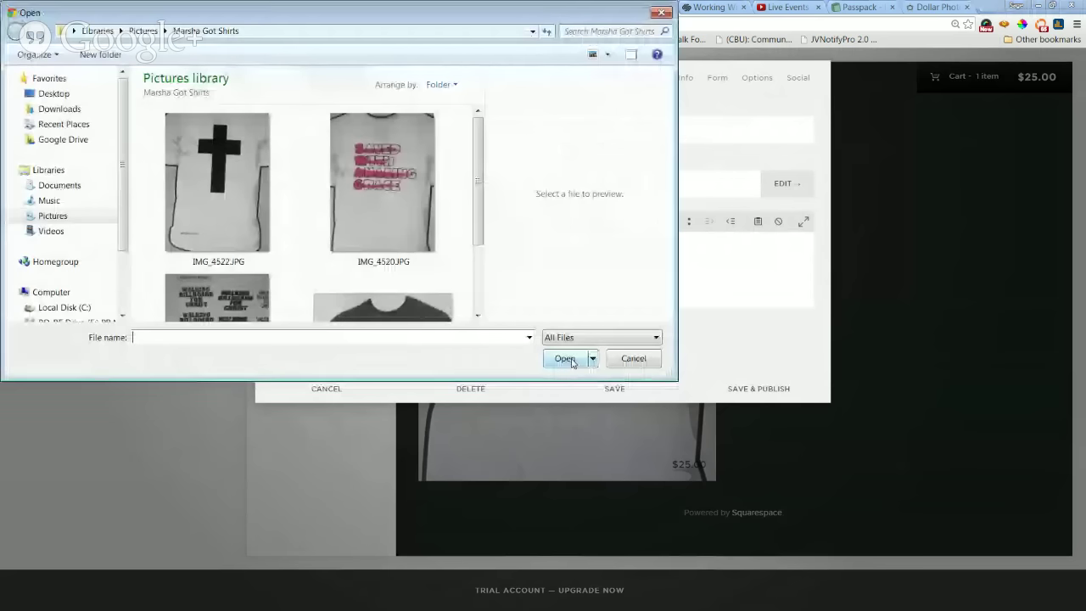
click(212, 217)
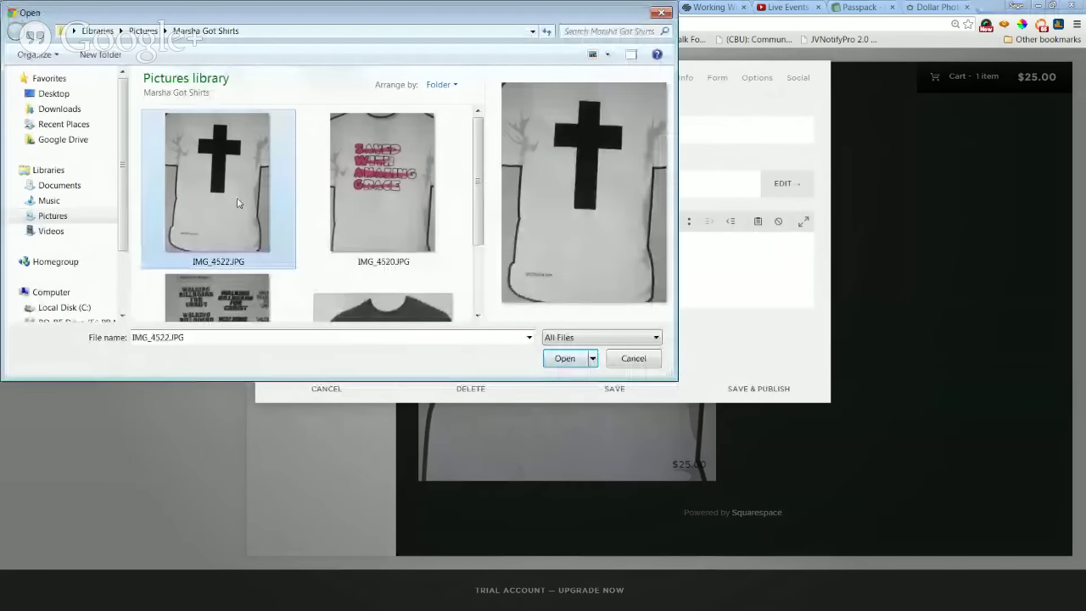
click(564, 358)
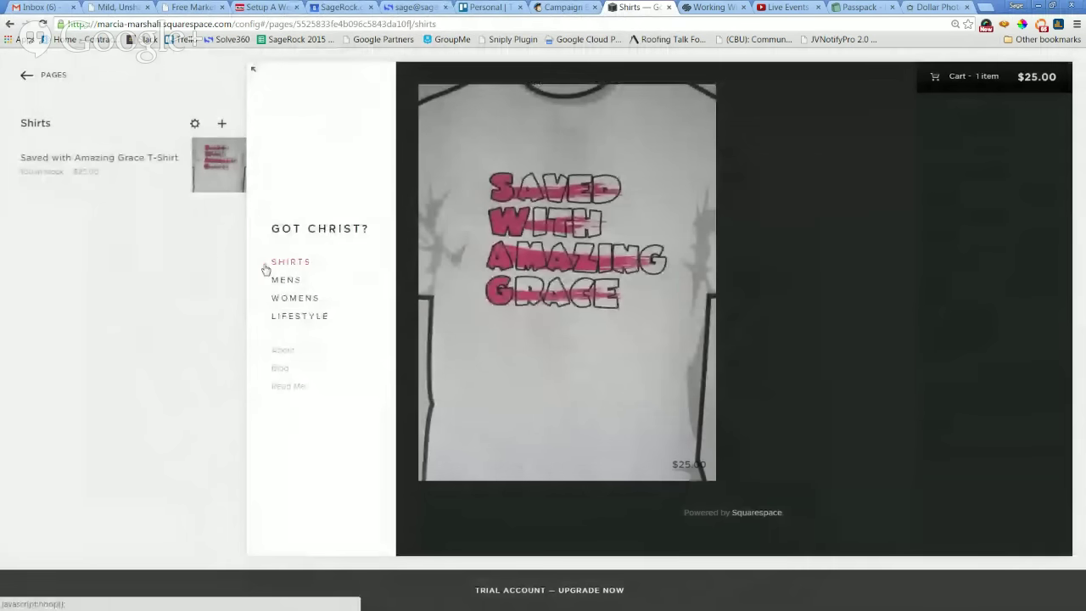
Inspect the Saved with Amazing Grace T-Shirt in its editor, then cancel without changes.
mouse_move(130, 161)
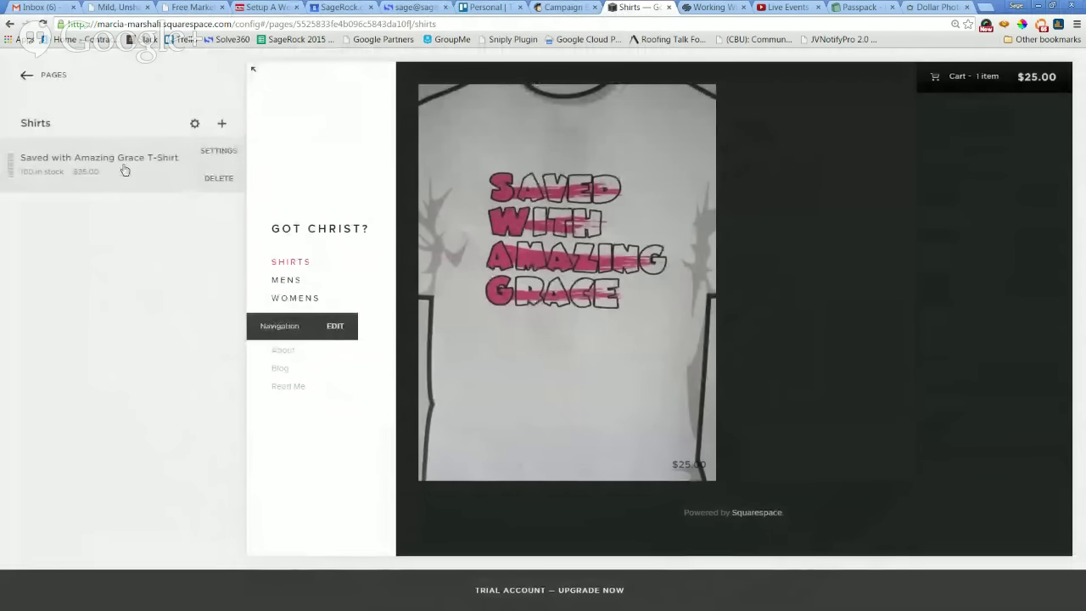
click(123, 170)
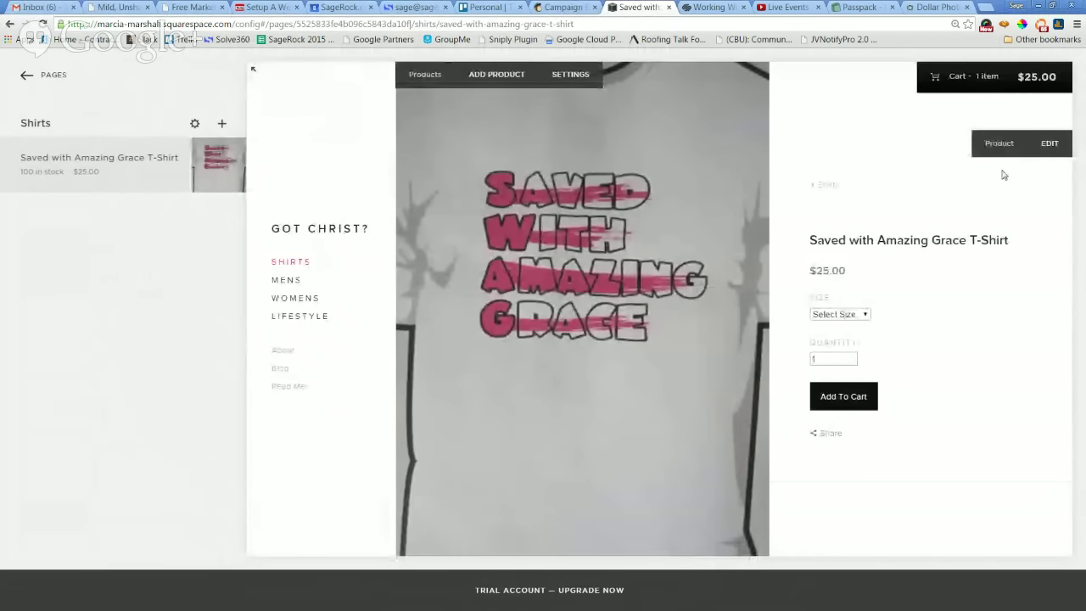
click(1050, 148)
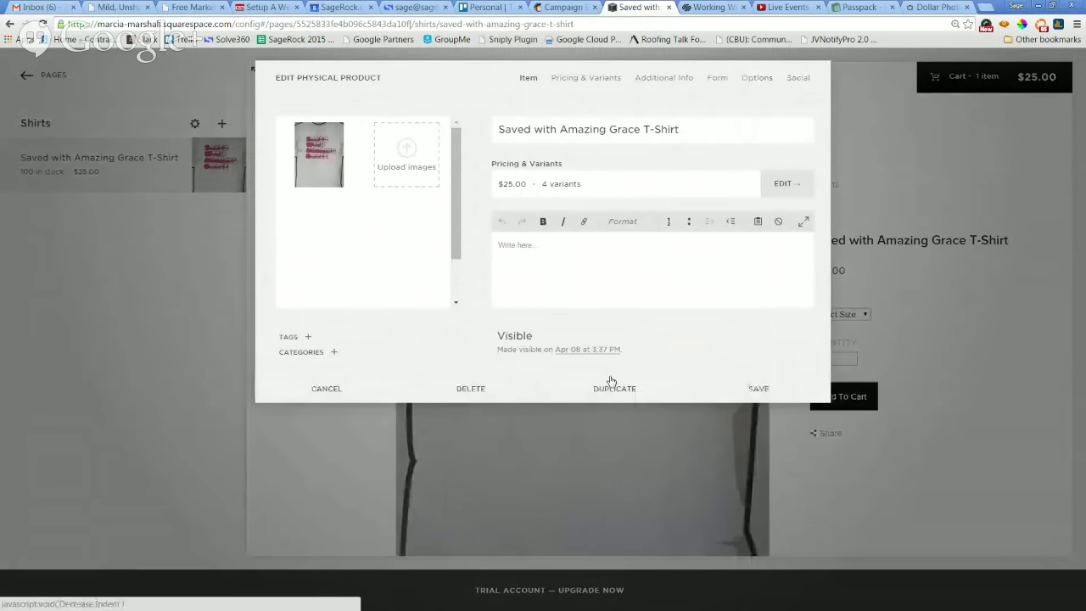
click(978, 171)
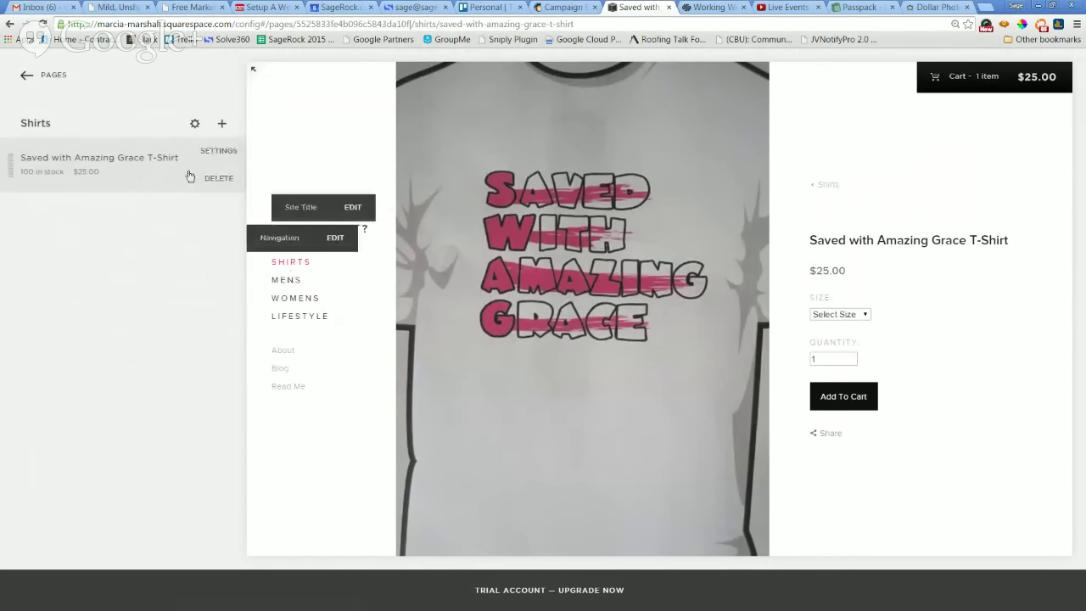
mouse_move(612, 102)
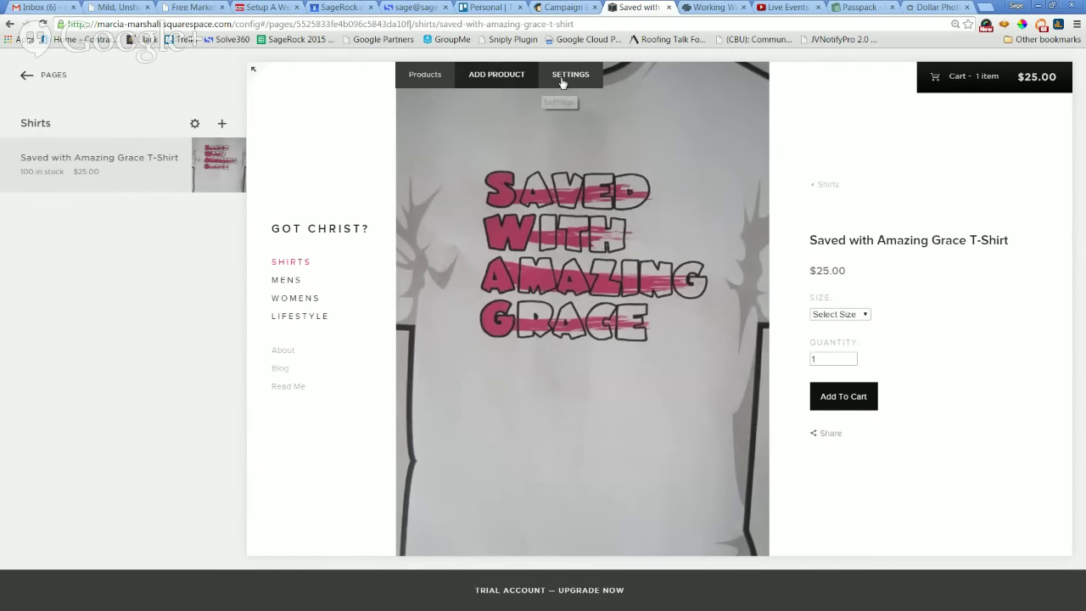
Add a blank Physical product, then delete it and confirm the deletion.
click(511, 76)
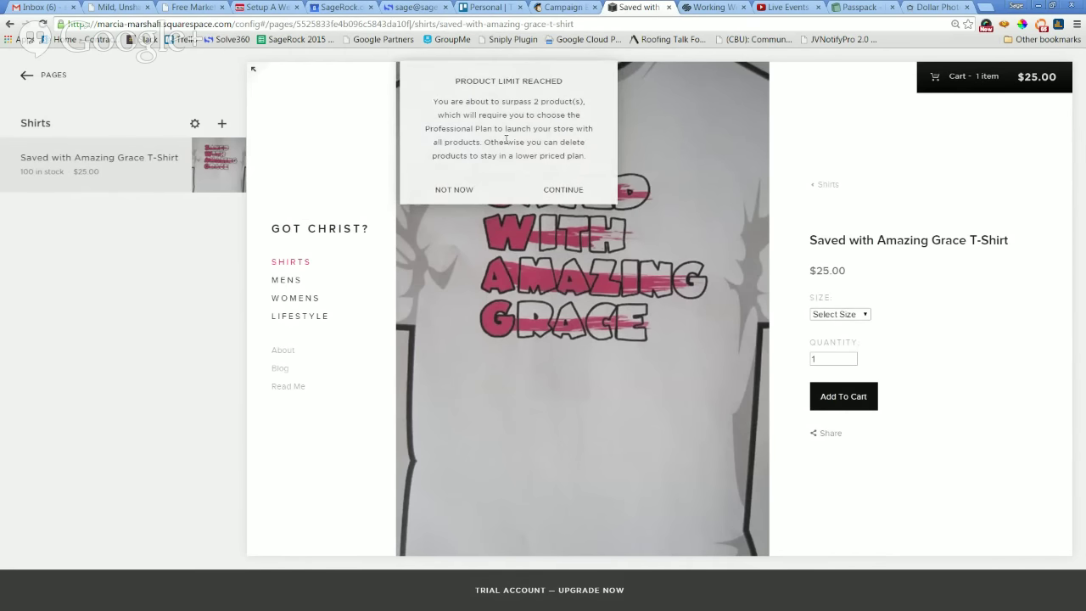
click(574, 202)
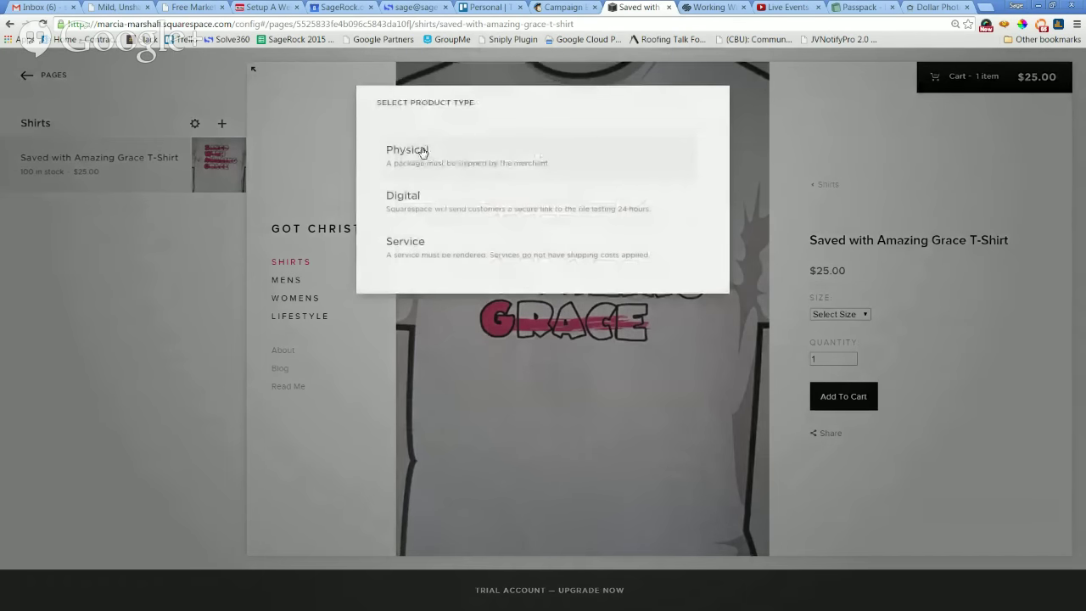
click(423, 151)
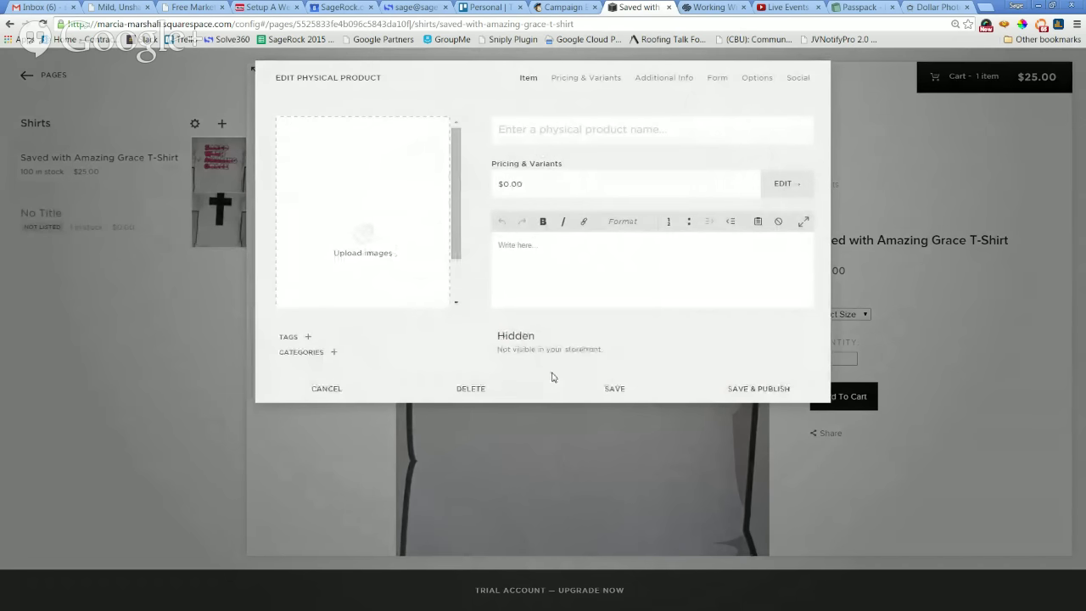
click(476, 390)
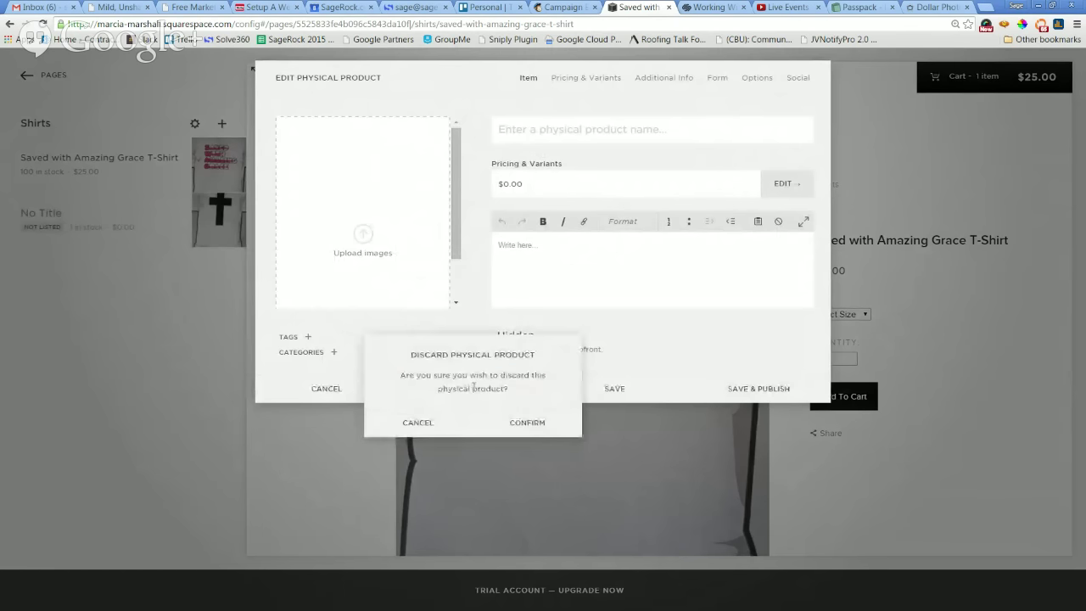
click(513, 423)
Open the Shirts page settings from the page toolbar.
mouse_move(144, 158)
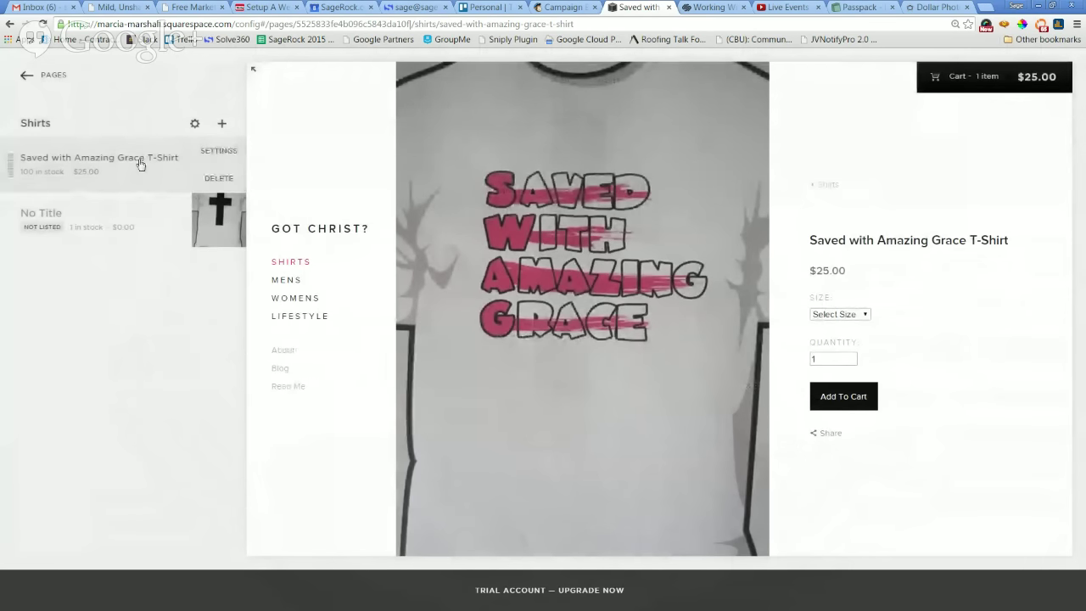
mouse_move(885, 124)
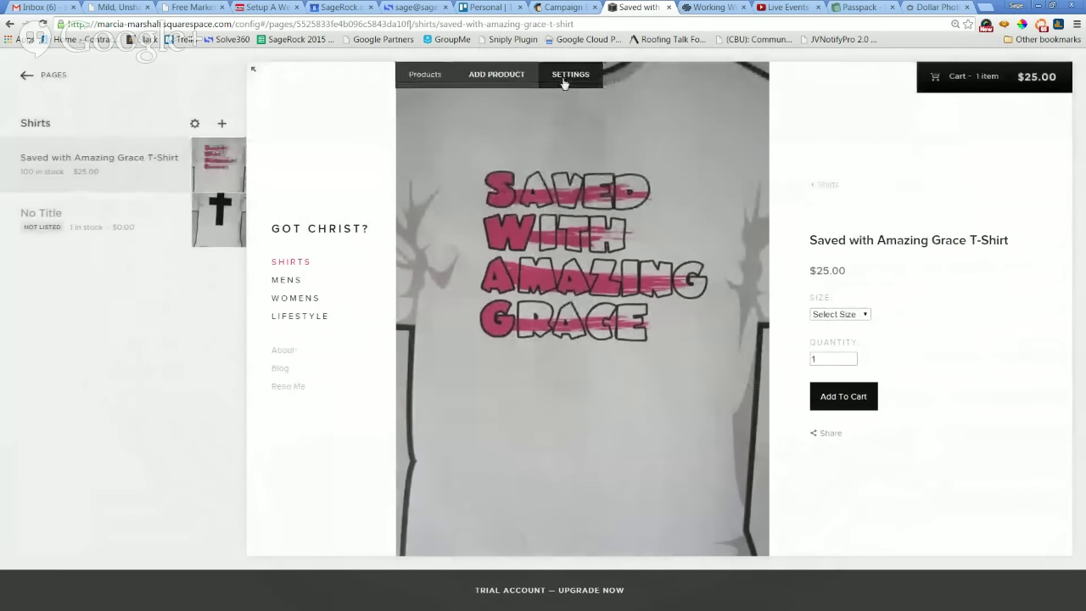
click(565, 80)
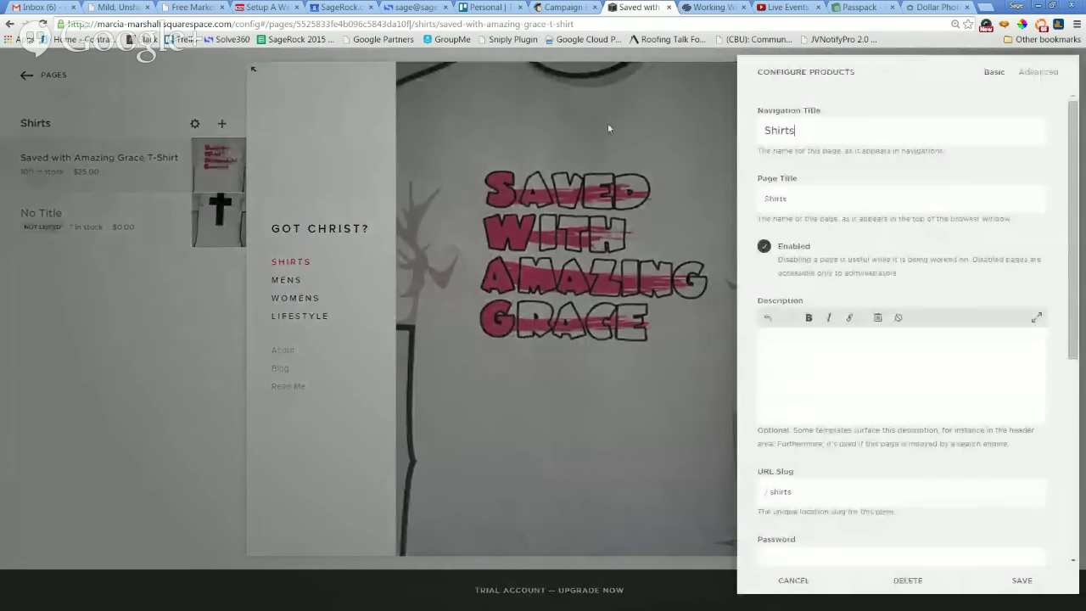
Discard the page settings changes and duplicate the Saved with Amazing Grace T-Shirt product.
click(622, 200)
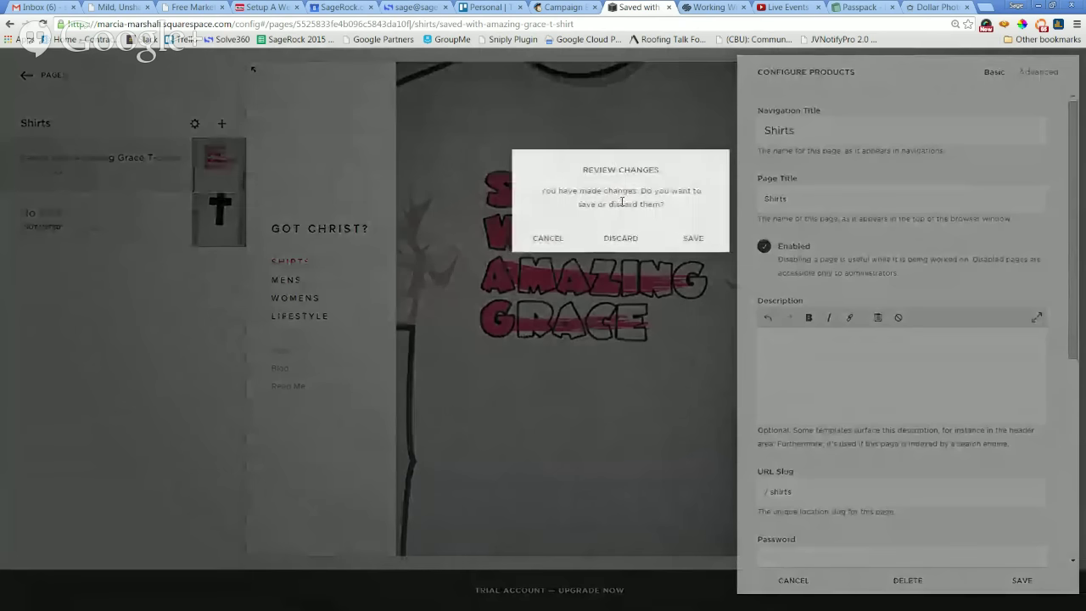
click(621, 239)
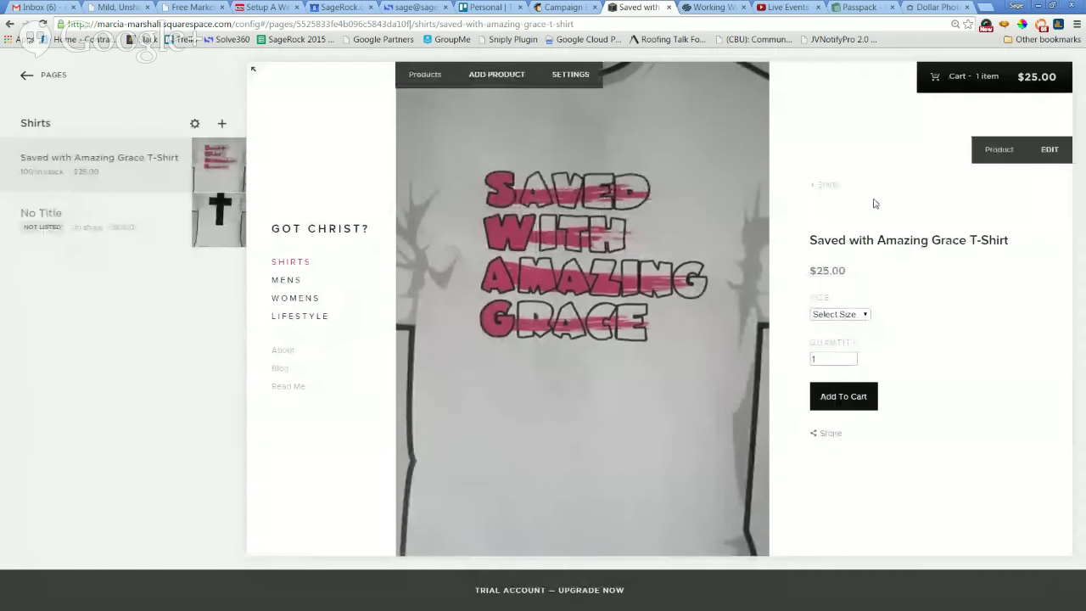
click(1051, 150)
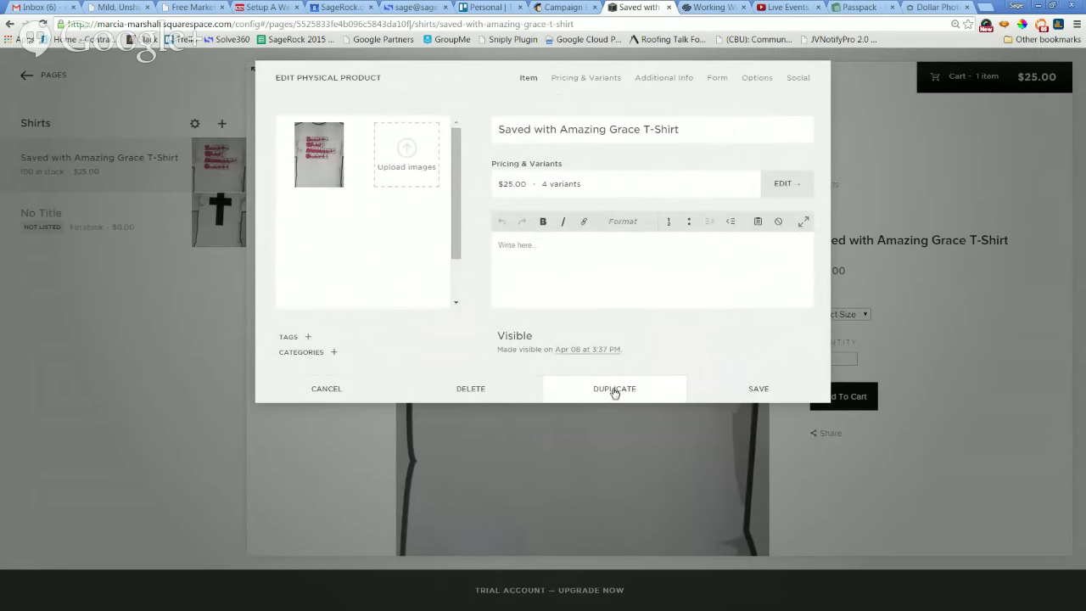
click(615, 390)
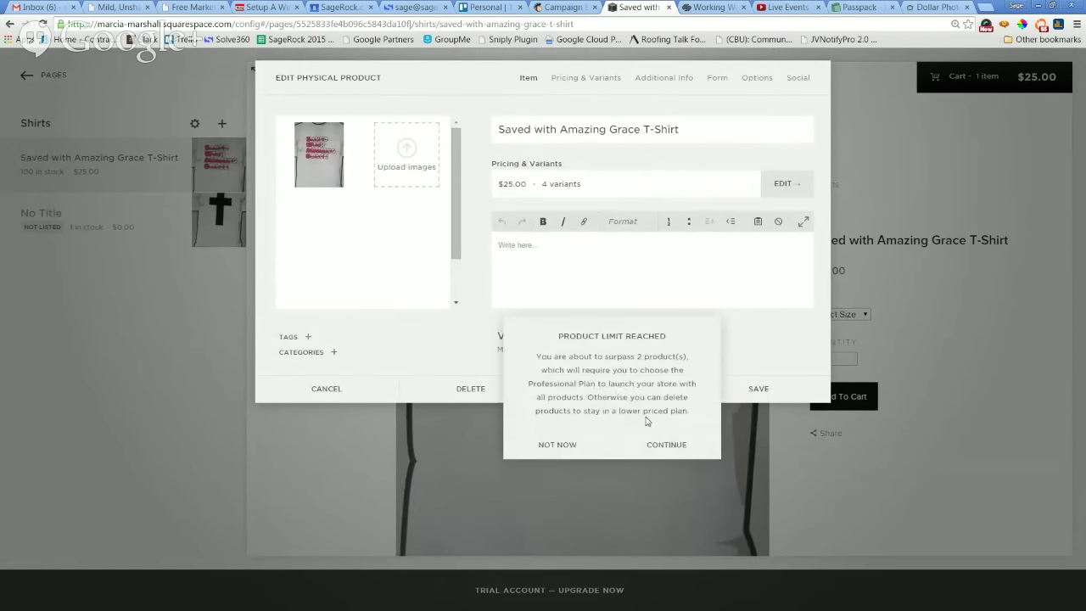
click(664, 455)
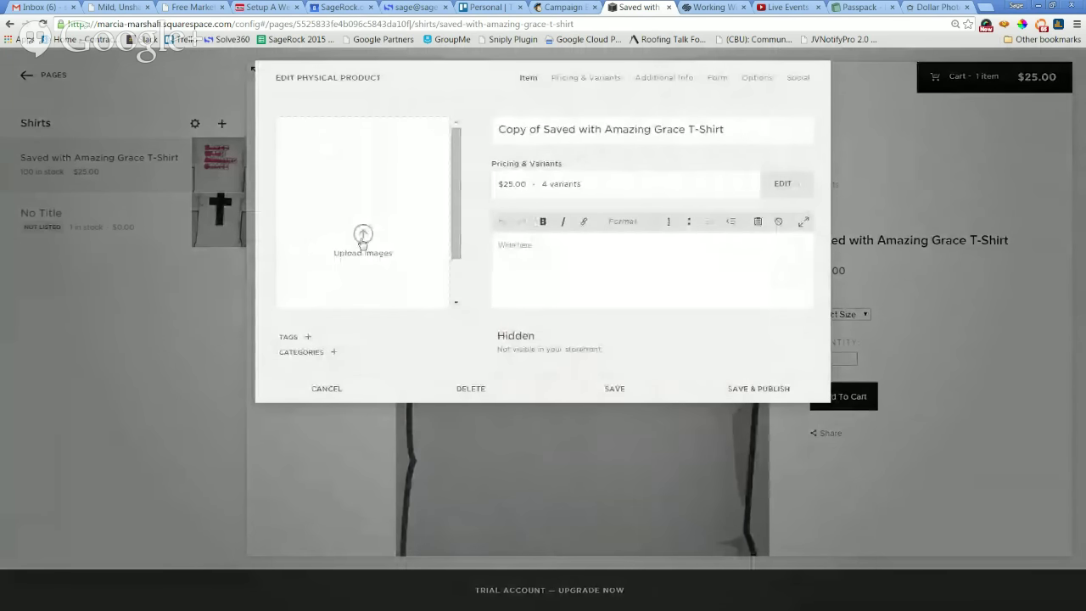
Give the copy the IMG_4522.JPG cross photo, title Got Cross?, Visible status, and save.
click(363, 243)
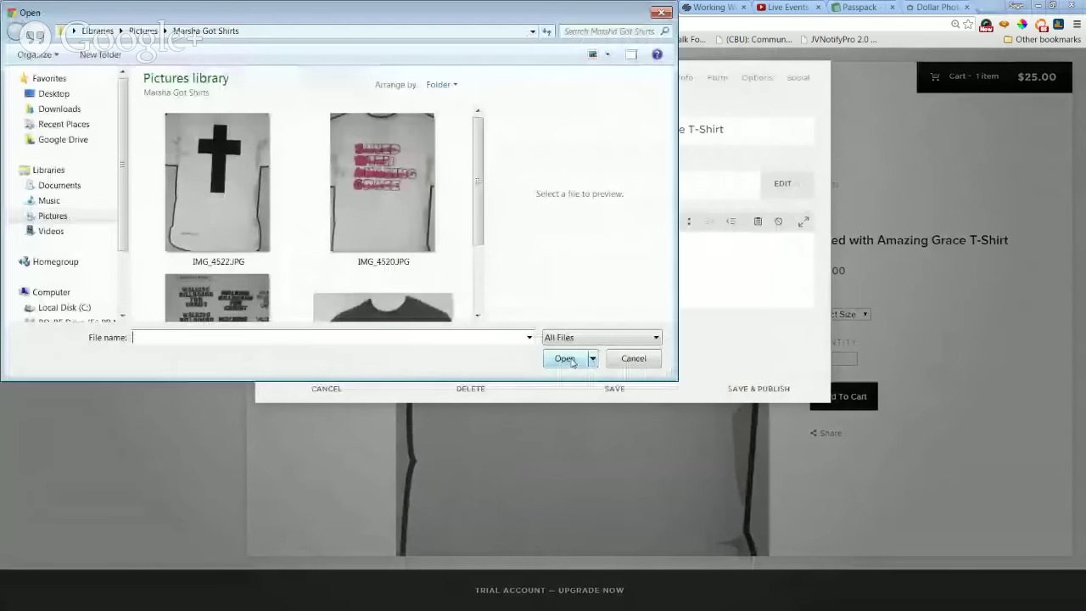
click(204, 185)
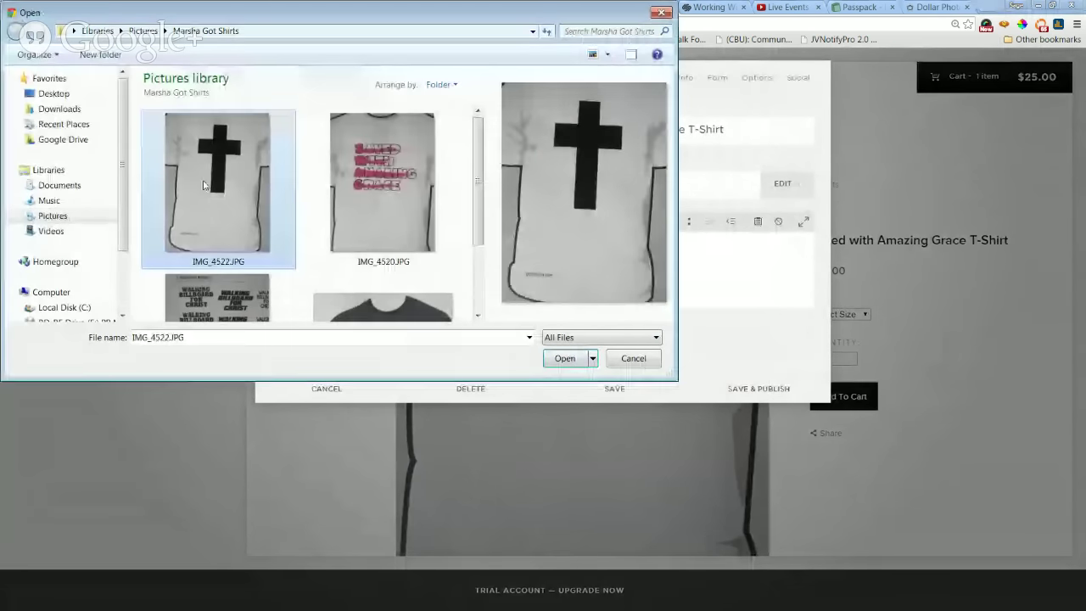
click(559, 364)
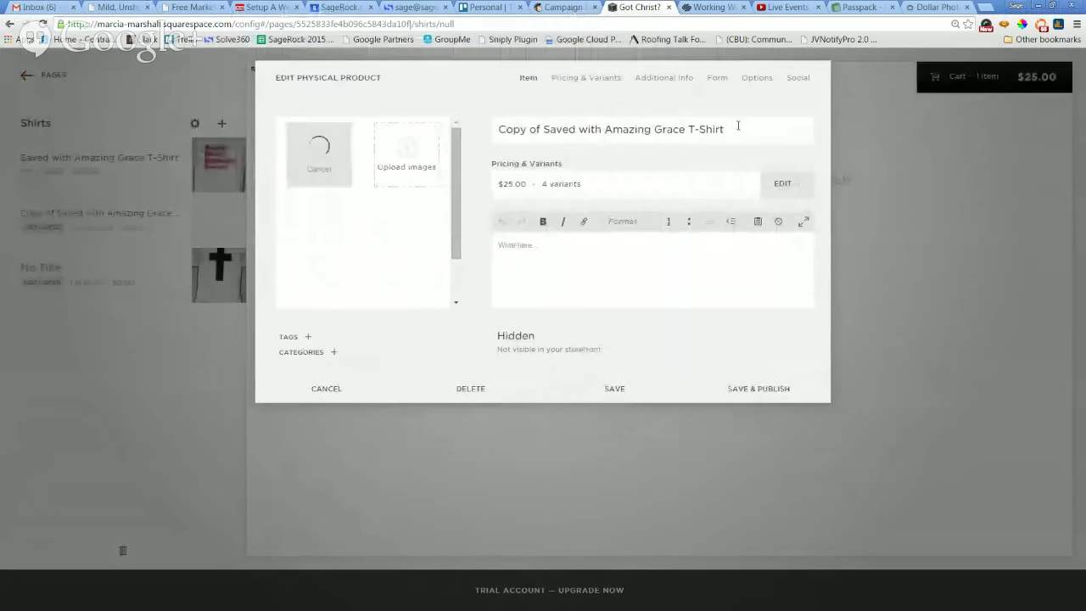
drag(735, 126, 383, 126)
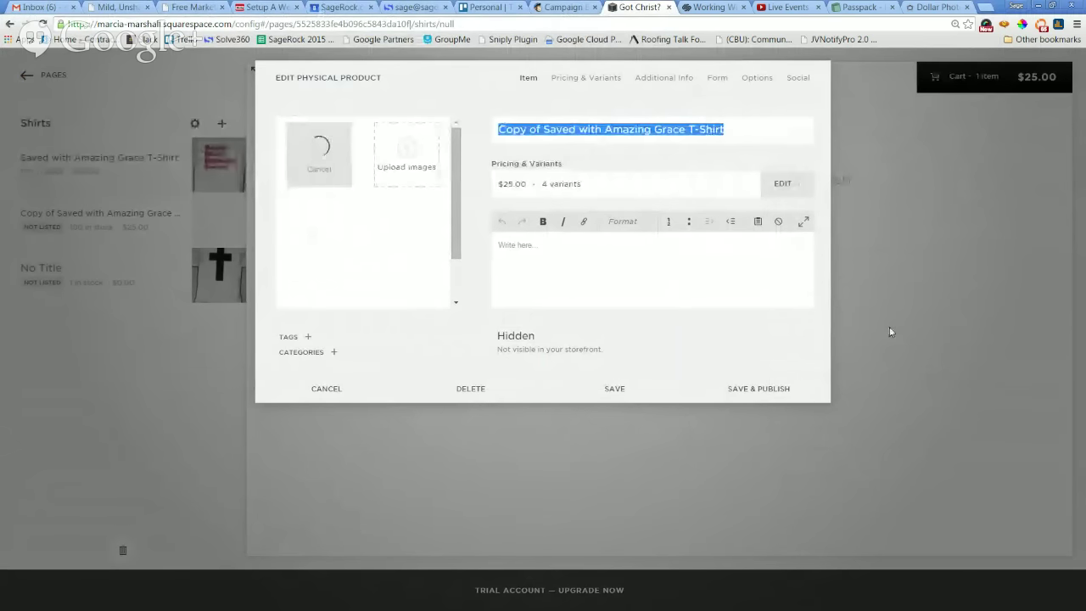
text(Go)
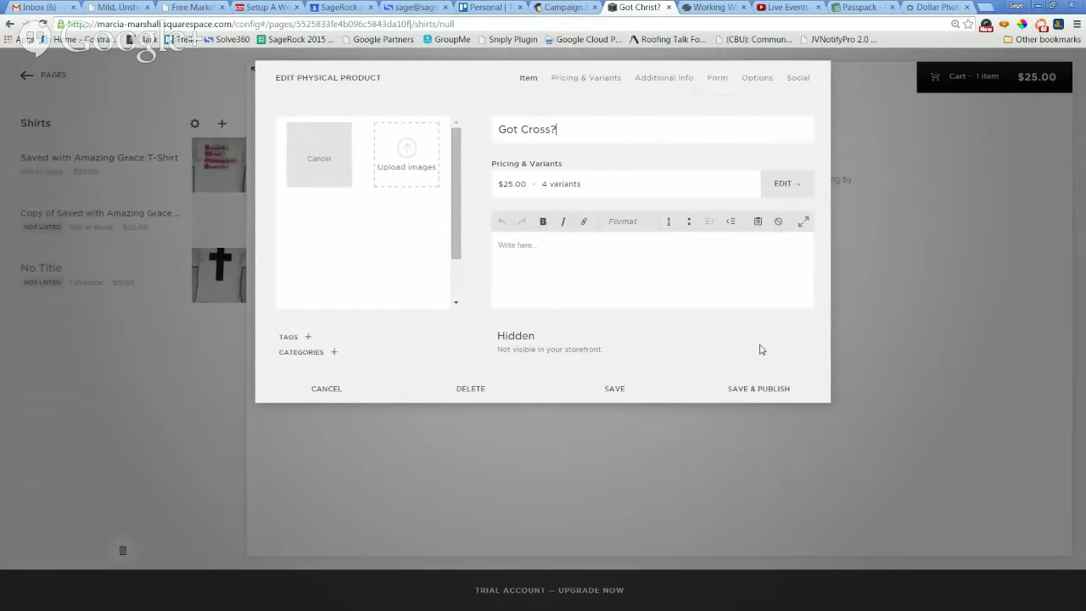
click(515, 340)
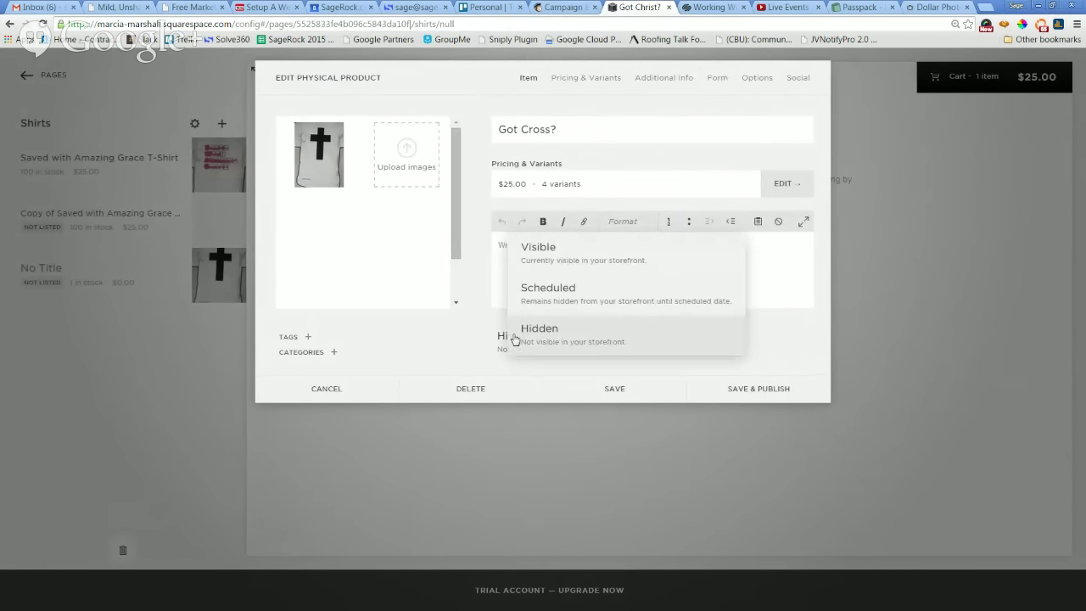
click(559, 246)
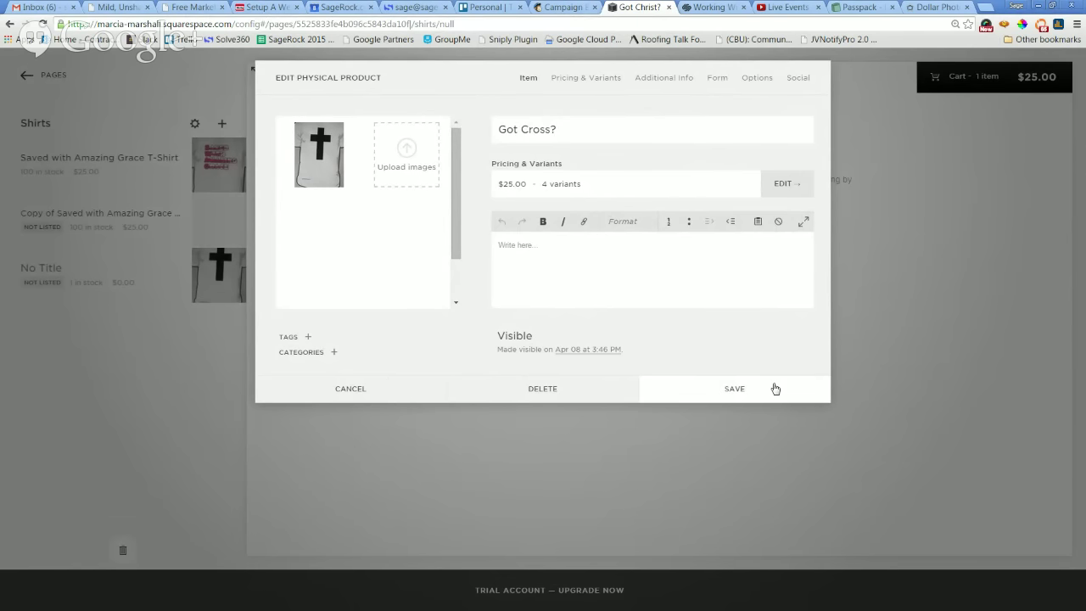
click(735, 388)
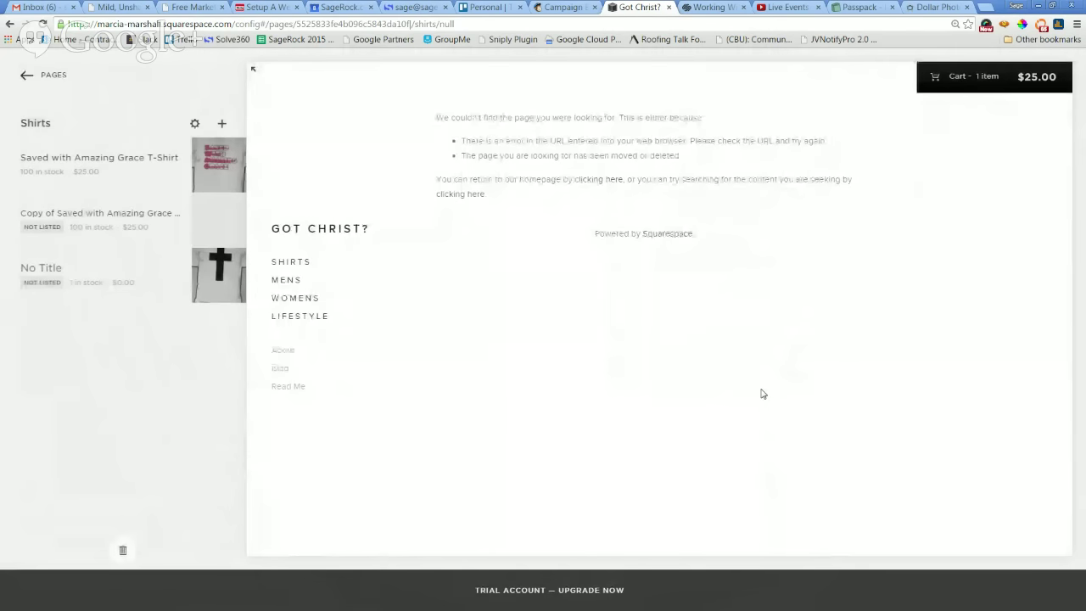
Cancel out of the copied product's details and reload Shirts to show Got Cross? beside Amazing Grace.
mouse_move(167, 223)
mouse_move(57, 222)
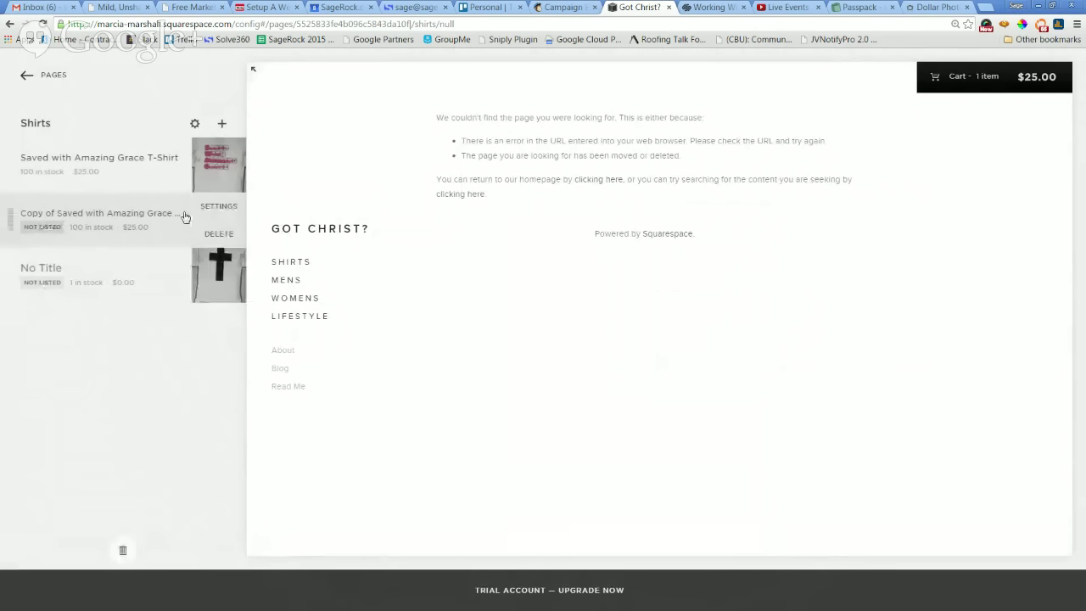
click(218, 207)
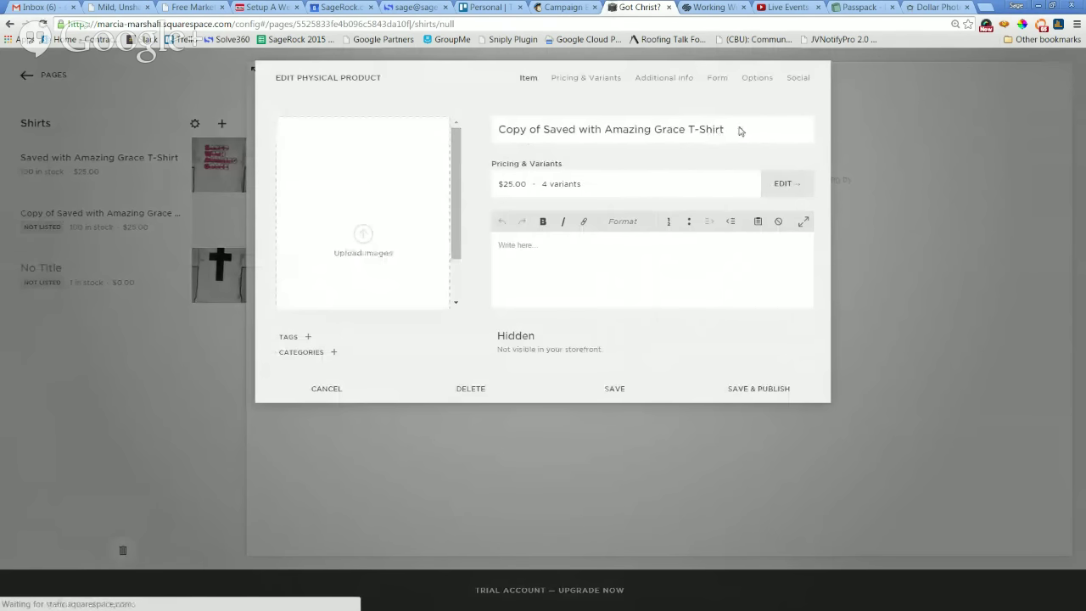
triple_click(710, 129)
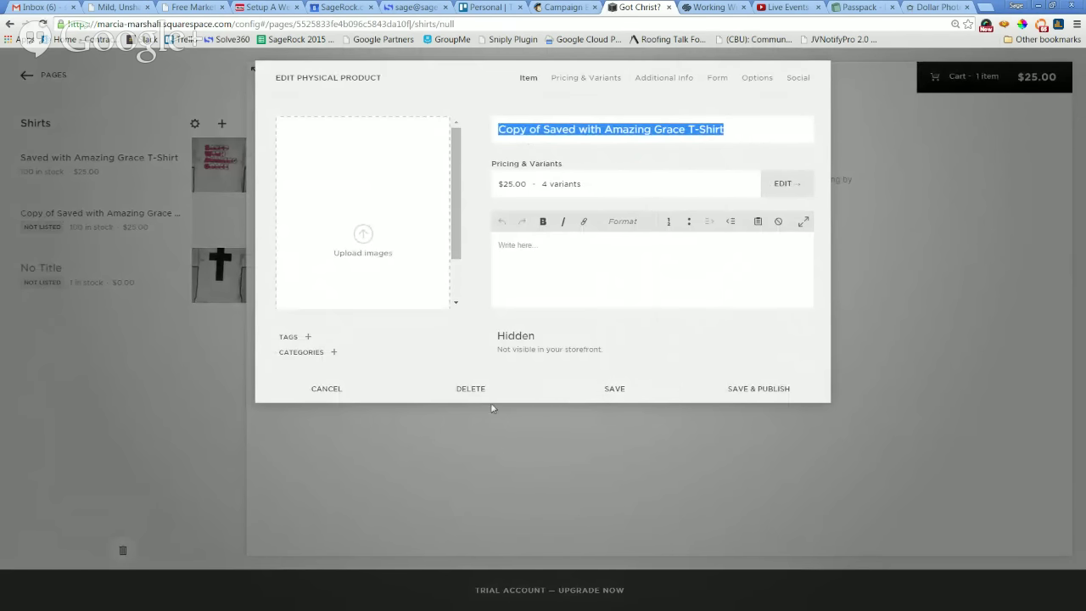
click(326, 388)
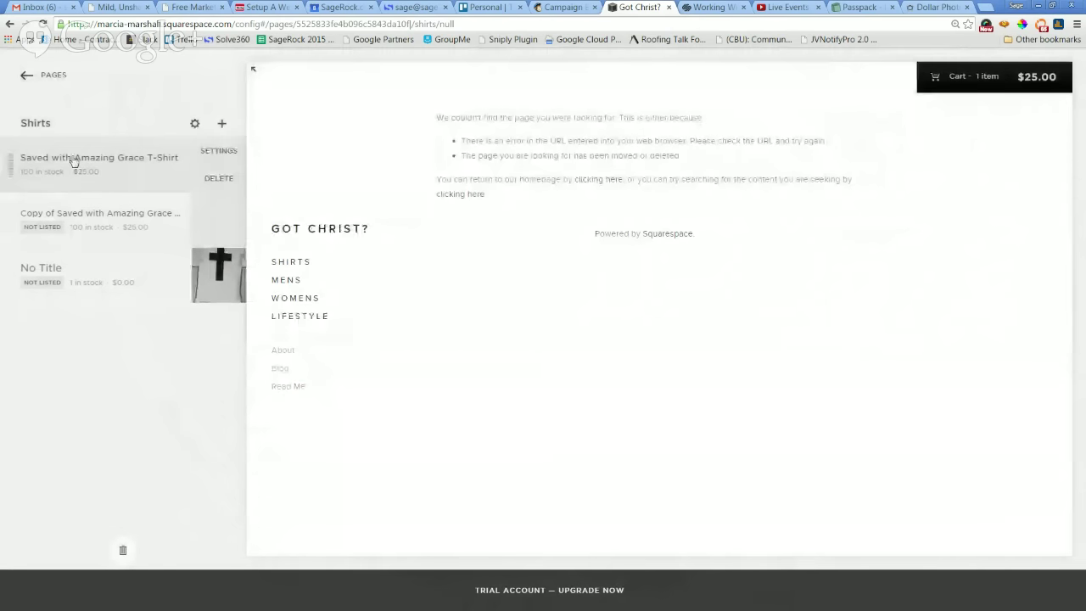
click(27, 75)
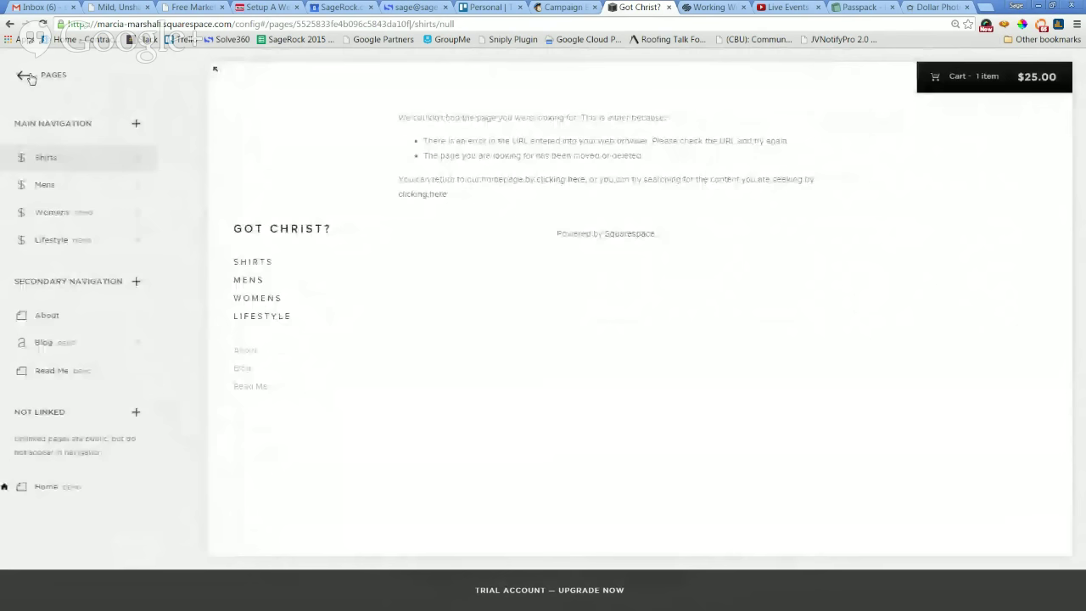
click(52, 158)
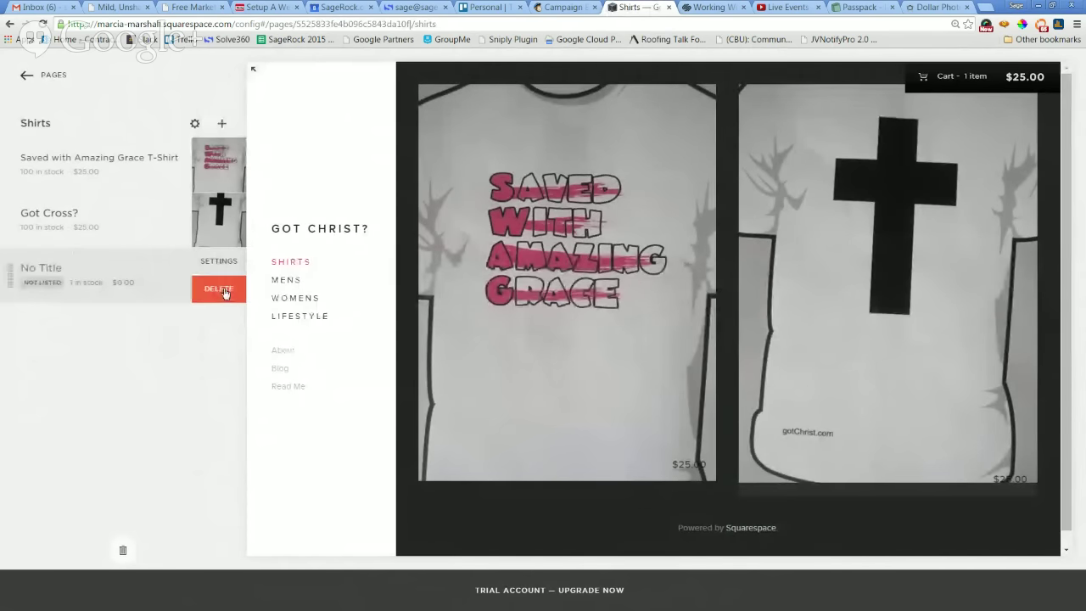
Delete the empty No Title product, then reopen Shirts and open Got Cross? in the product editor.
click(222, 290)
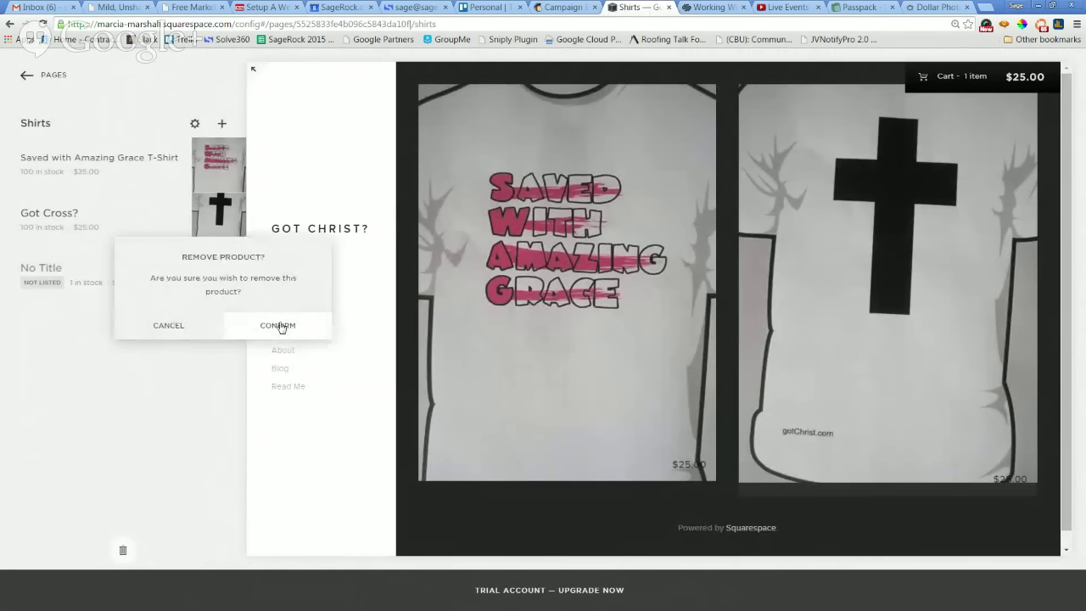
click(270, 327)
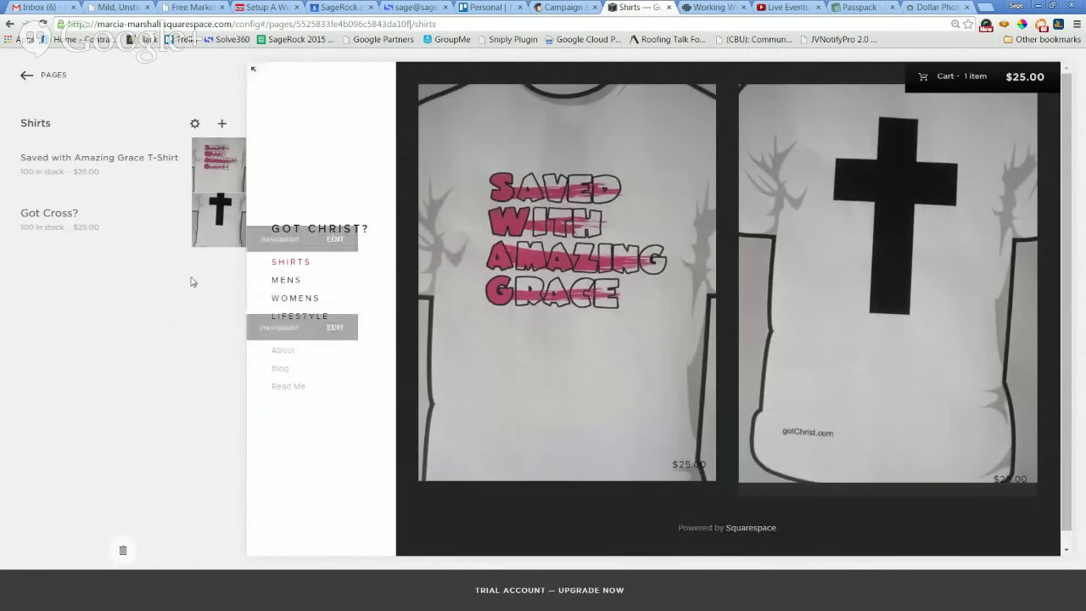
mouse_move(93, 222)
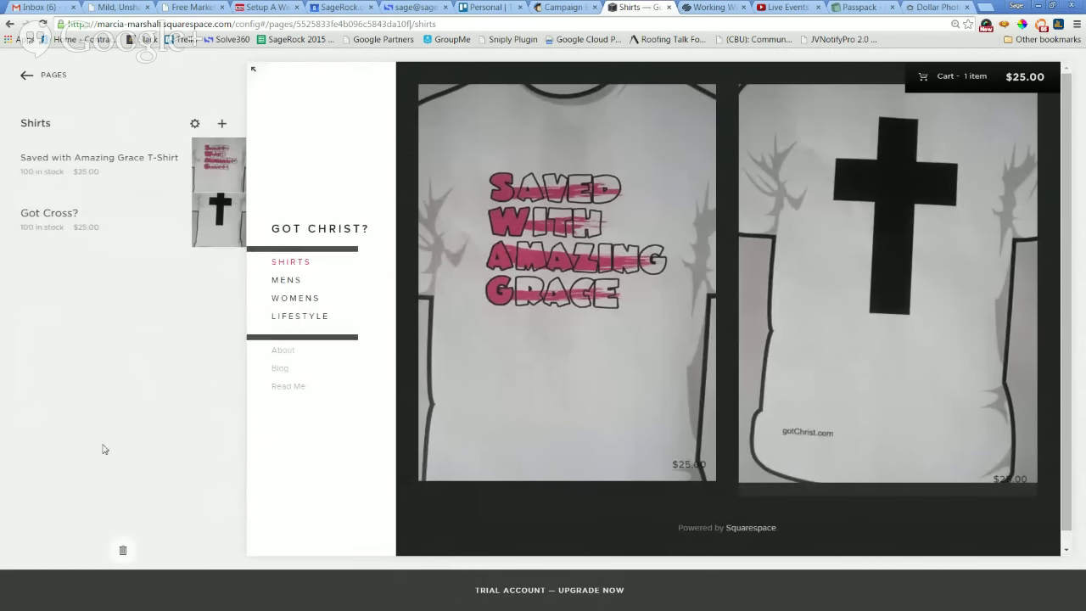
click(25, 77)
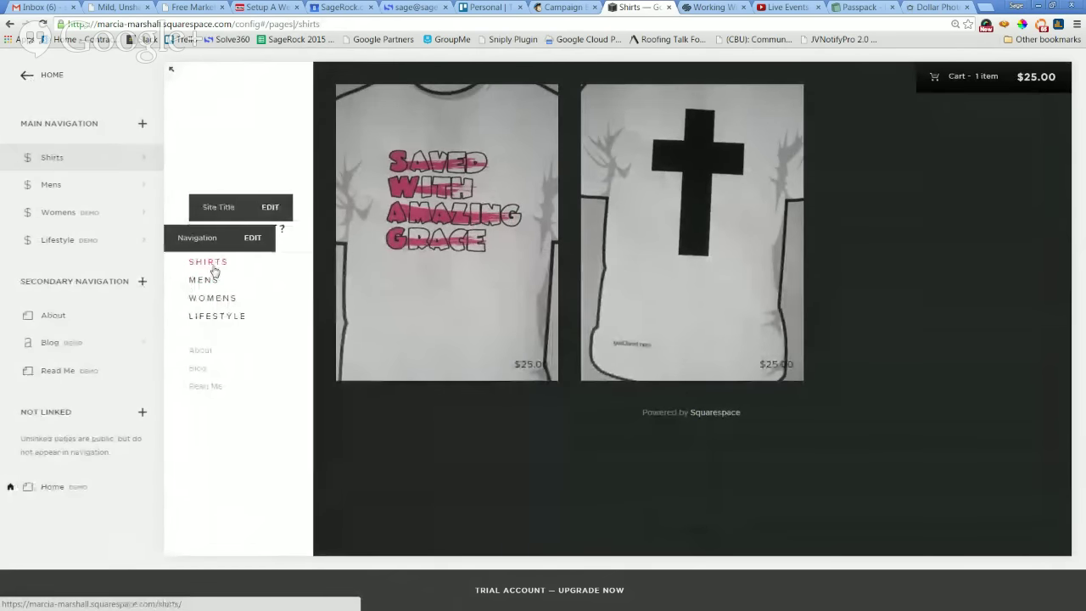
click(214, 270)
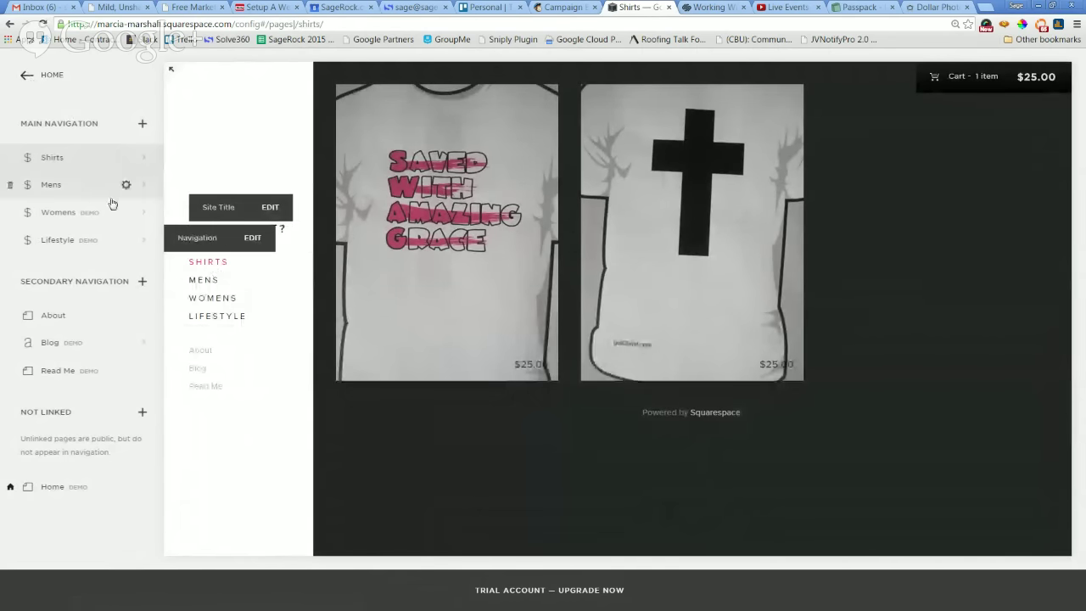
click(144, 161)
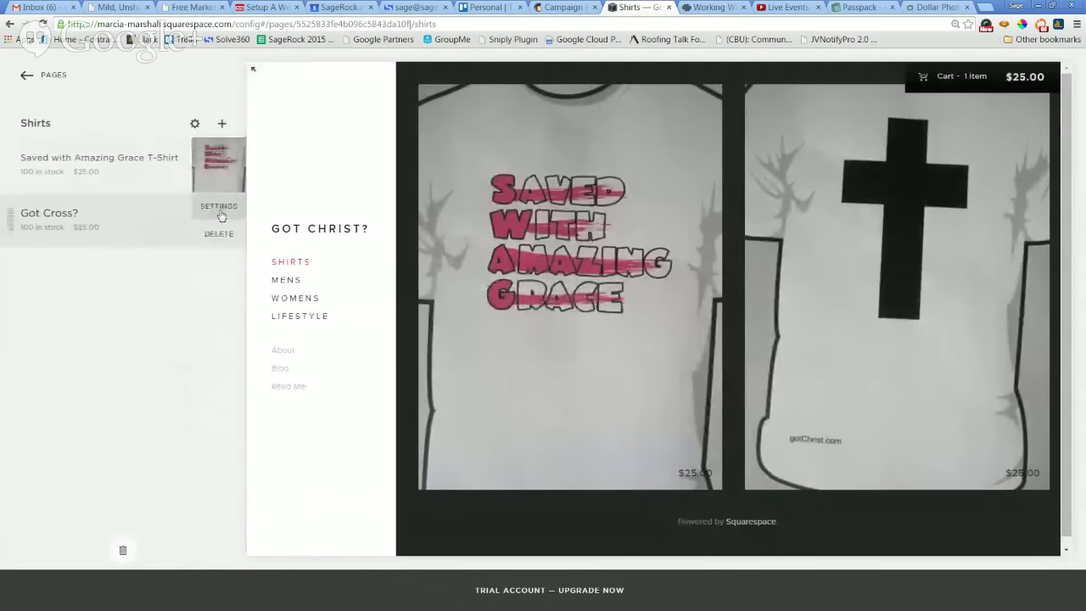
click(223, 213)
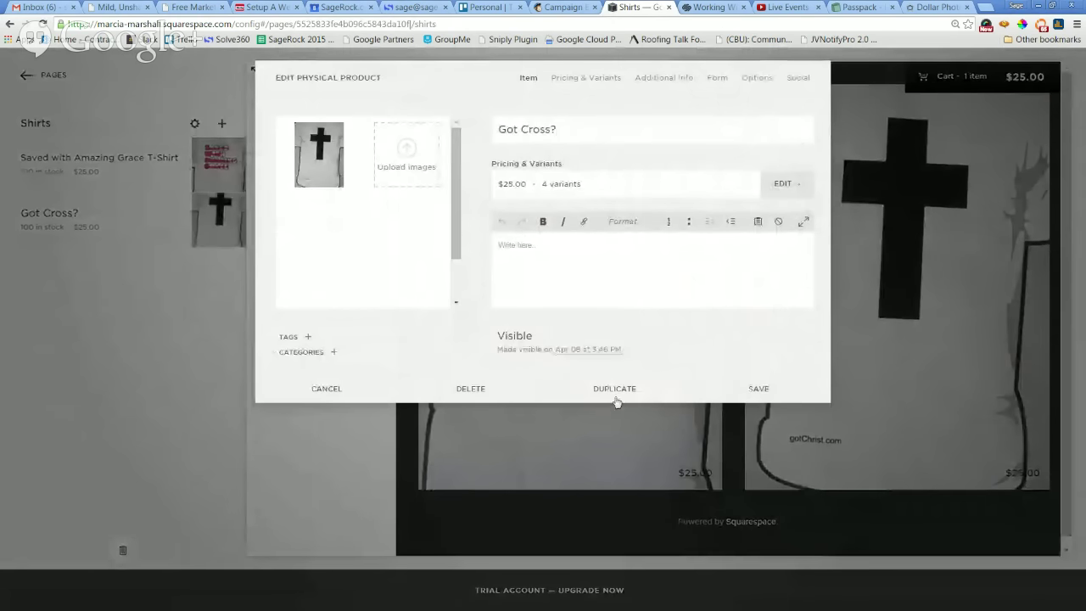
Duplicate Got Cross? and upload the IMG_4518.JPG walking billboard photo to the copy.
click(622, 390)
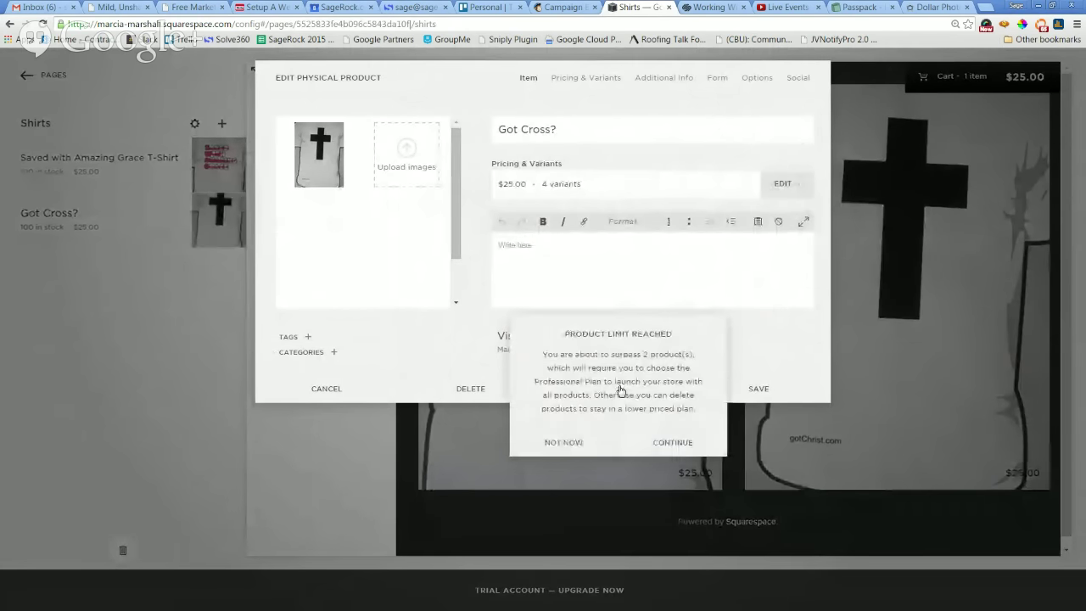
click(682, 448)
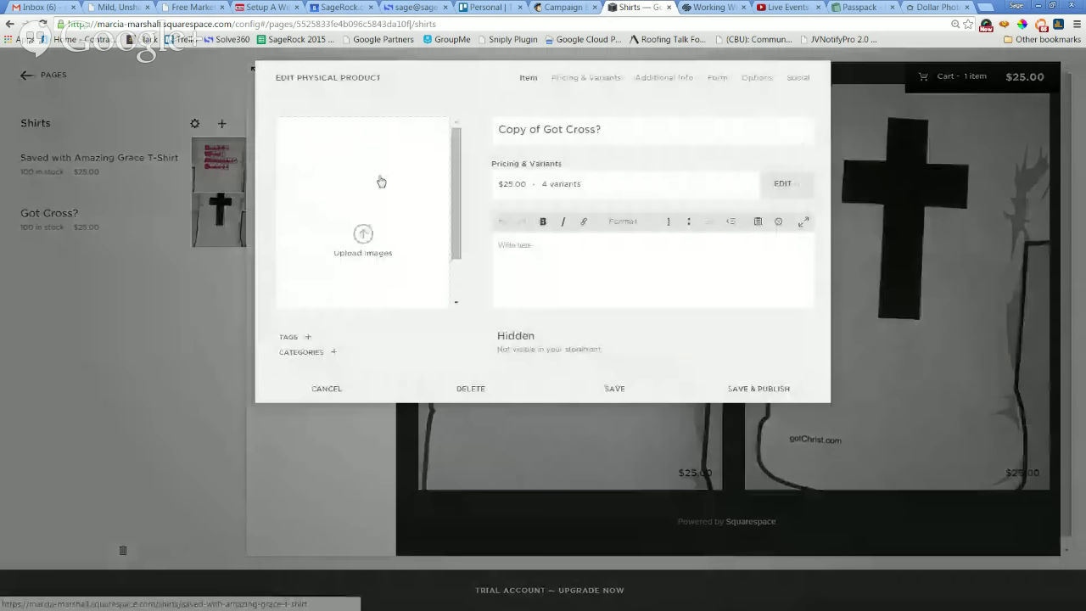
click(361, 236)
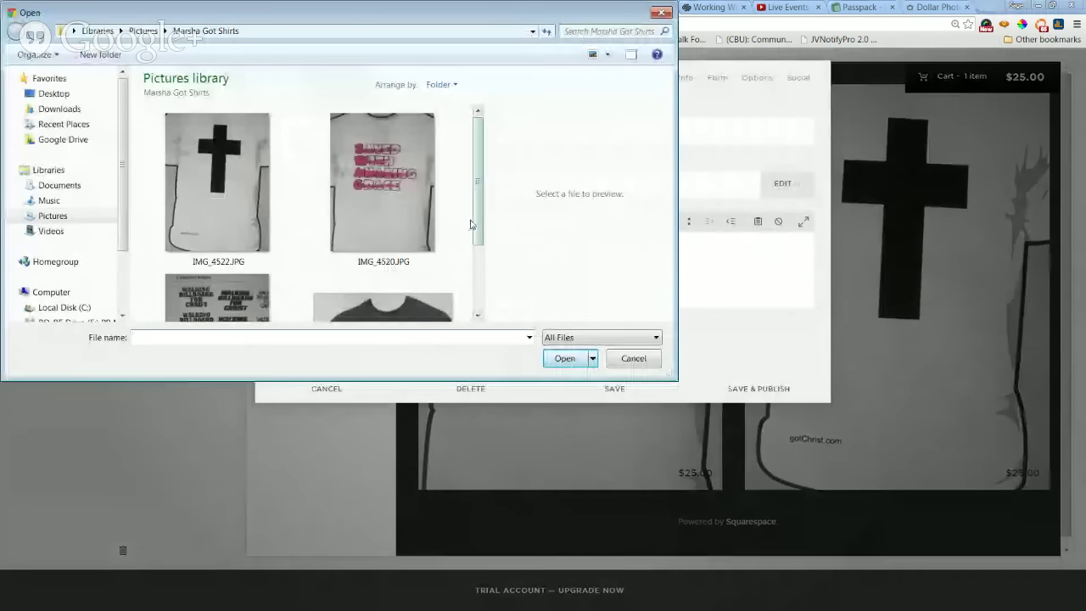
scroll(381, 221, down, 3)
click(253, 230)
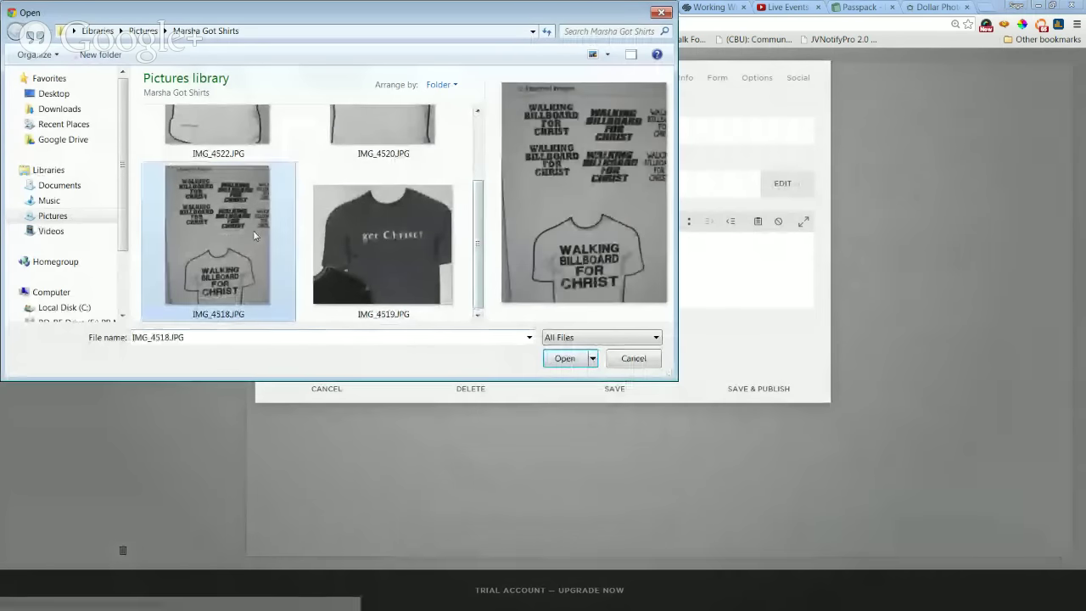
click(565, 358)
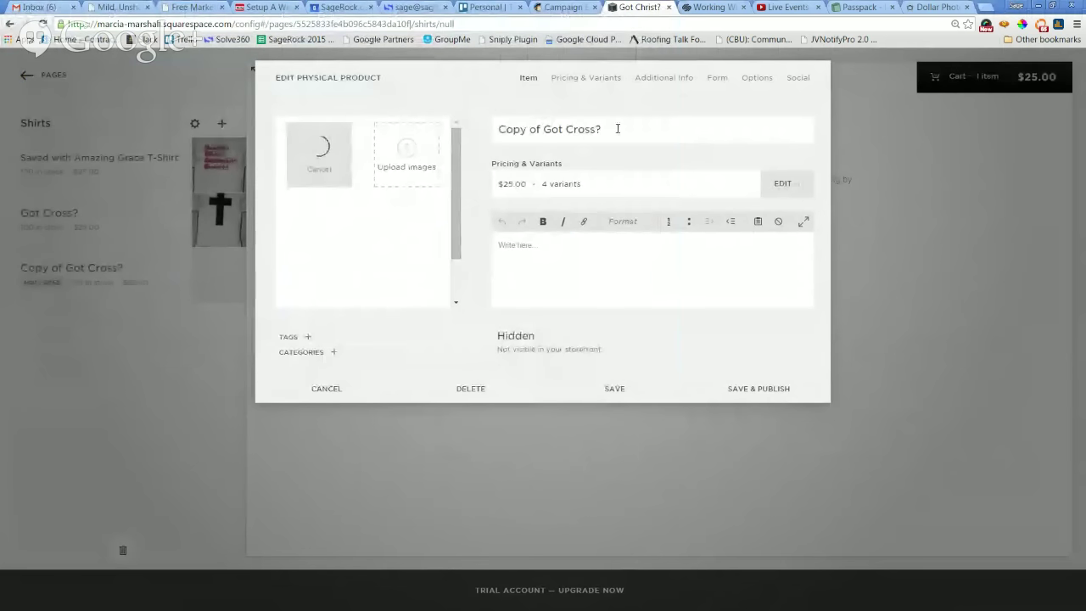
Retitle the copy 'Walking Billboard for Christ', set its status to Visible, and save it.
drag(618, 129, 496, 129)
text(W)
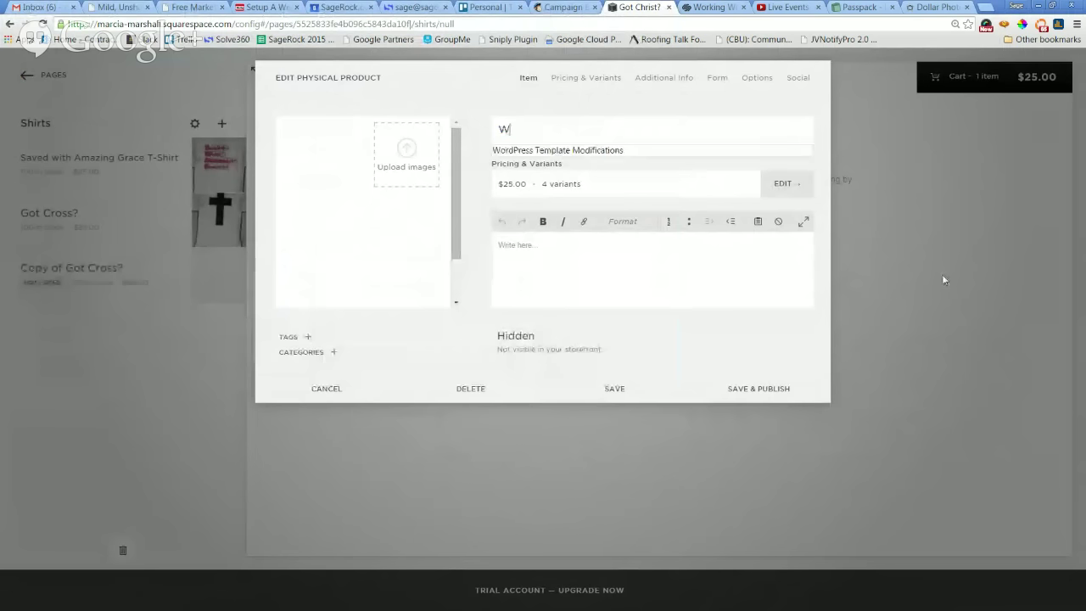
text(alking Billboard for Christ)
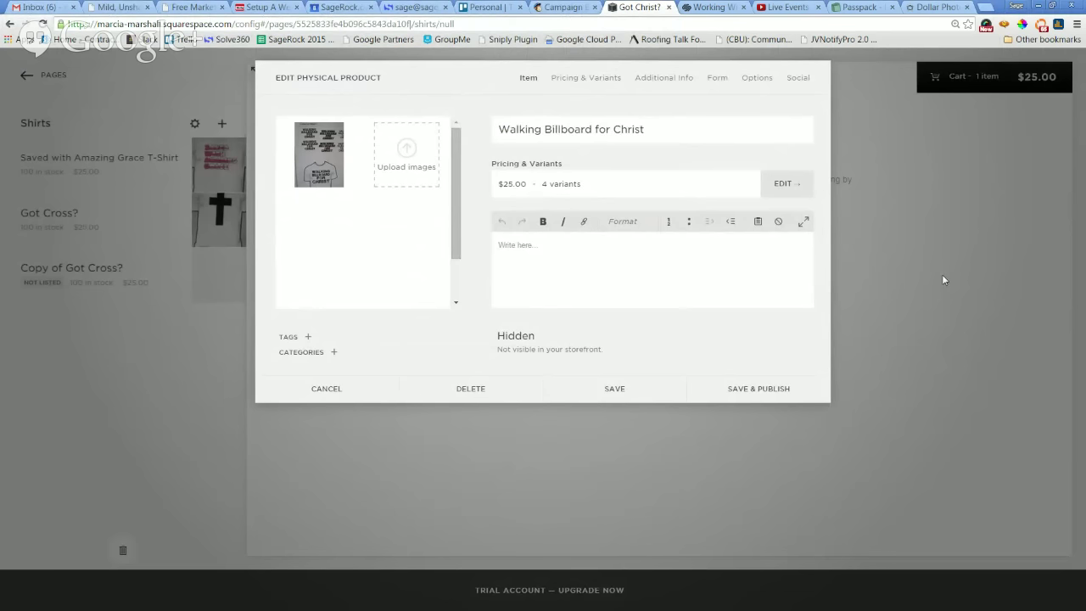
click(520, 339)
click(547, 257)
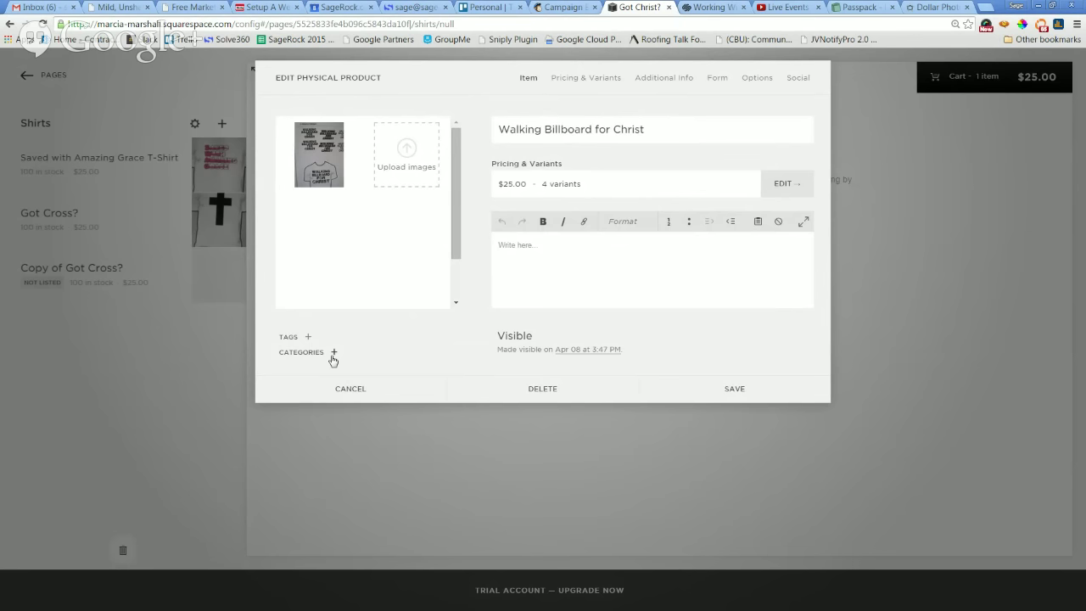
click(737, 391)
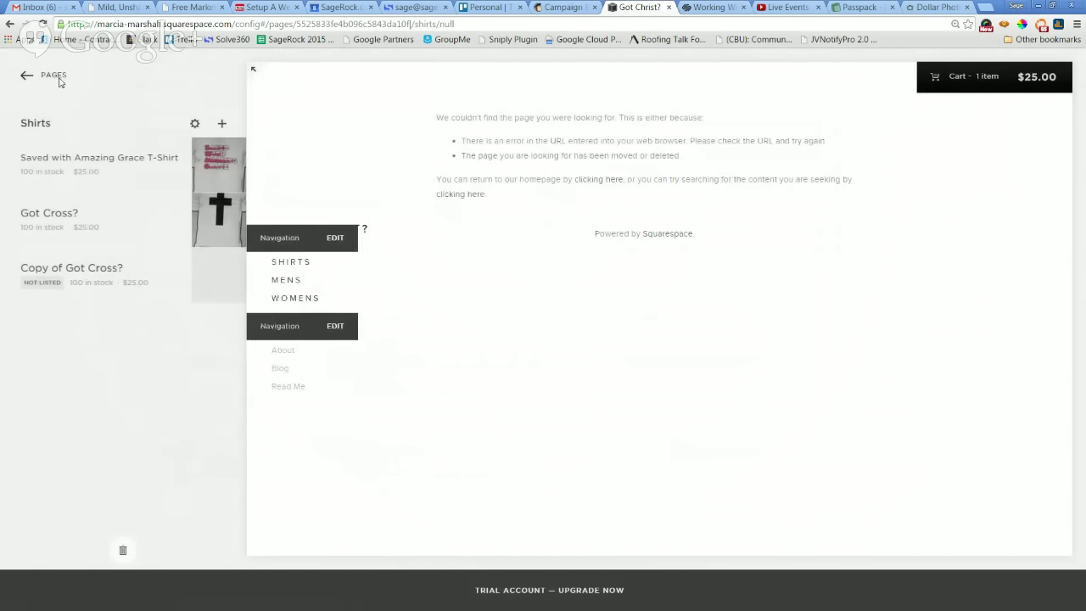
click(26, 75)
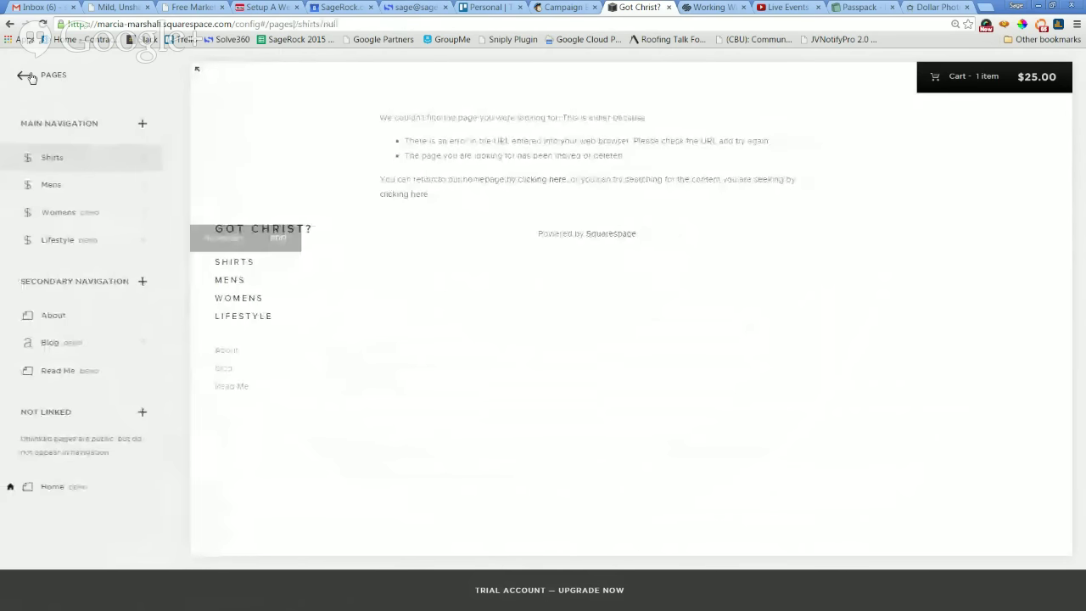
Check Walking Billboard for Christ on the Shirts page, then open Saved with Amazing Grace T-Shirt for editing.
click(145, 165)
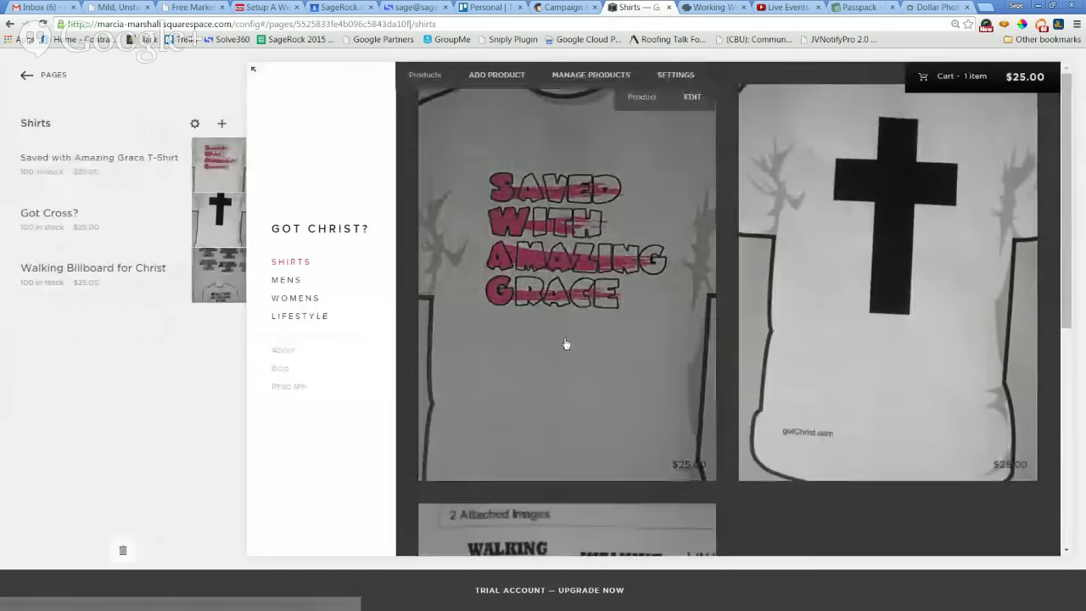
scroll(999, 417, down, 3)
scroll(955, 407, down, 1)
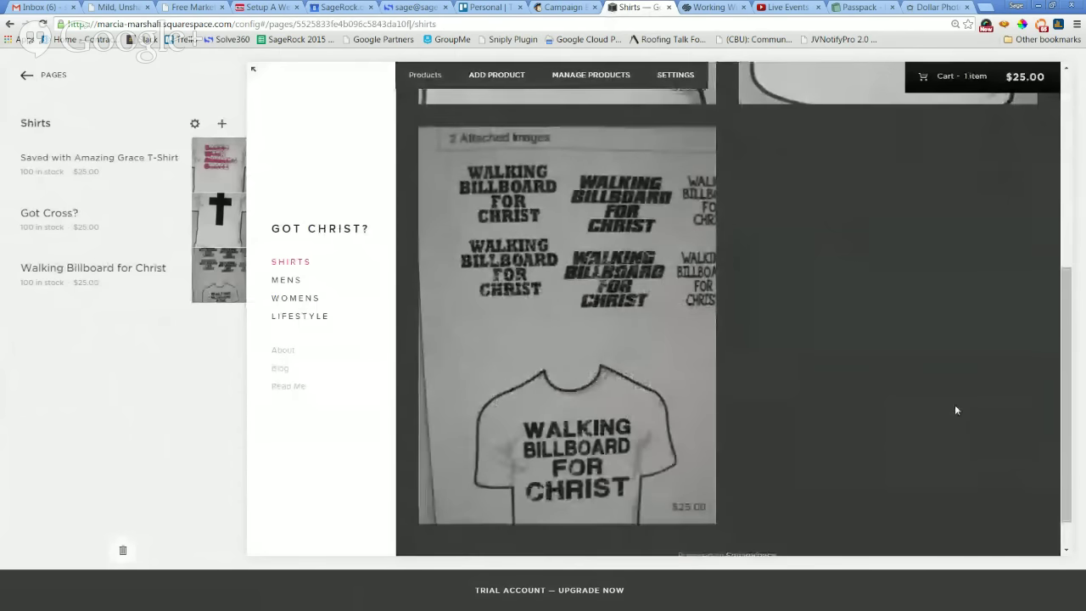
scroll(899, 475, up, 4)
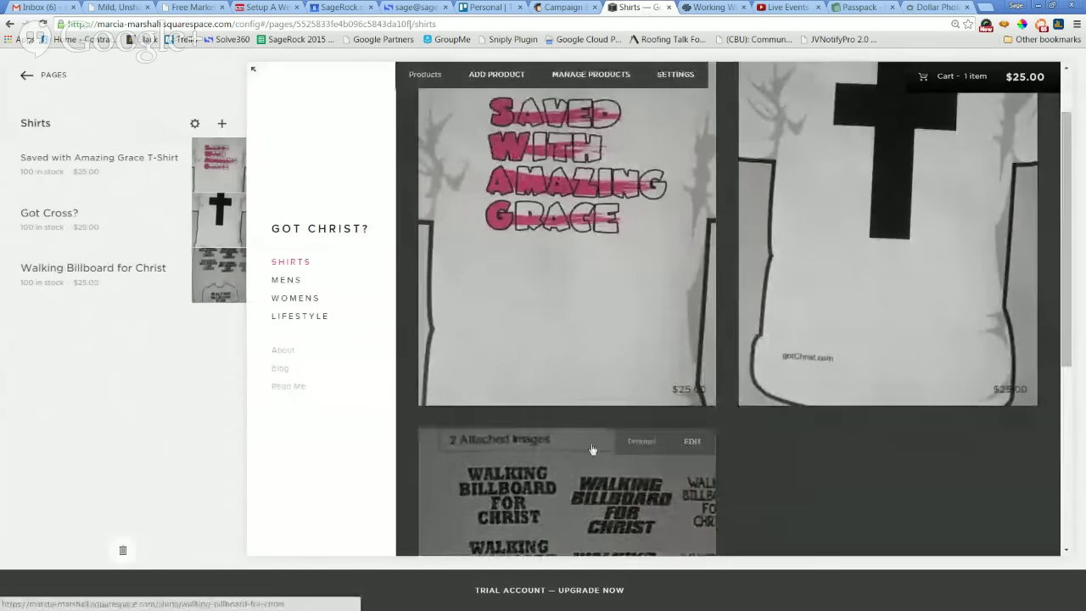
mouse_move(227, 184)
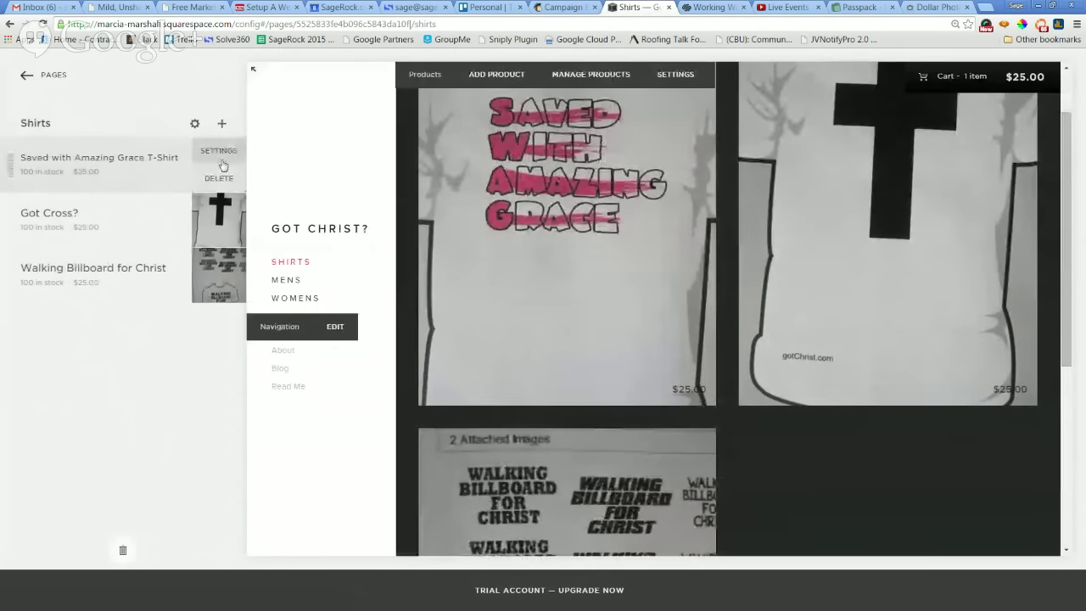
click(219, 157)
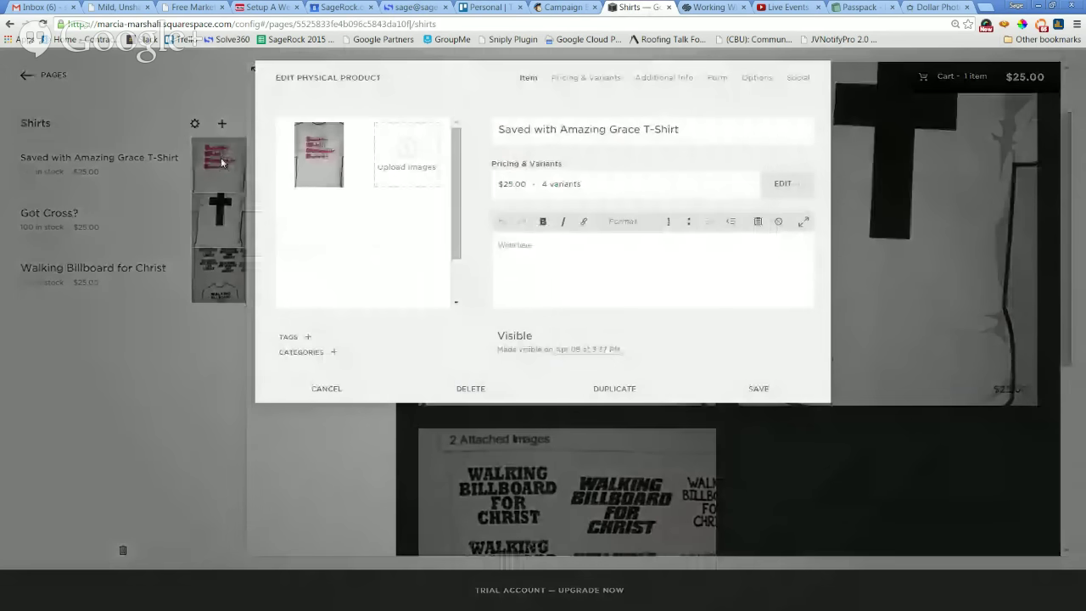
Duplicate the Amazing Grace shirt and upload the IMG_4519 dark got Christ photo to the copy.
click(614, 389)
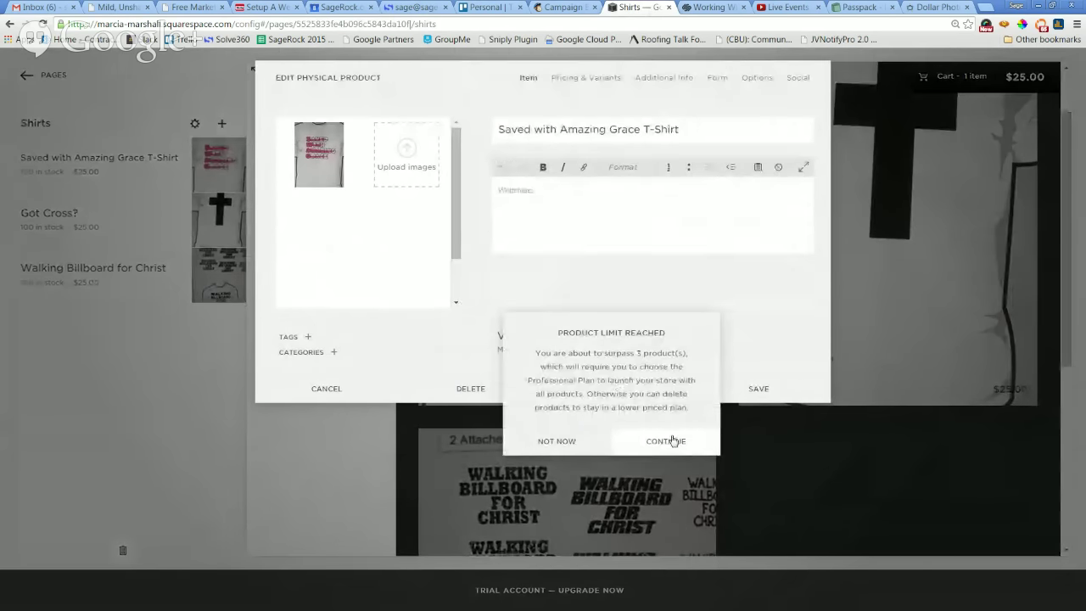
click(673, 440)
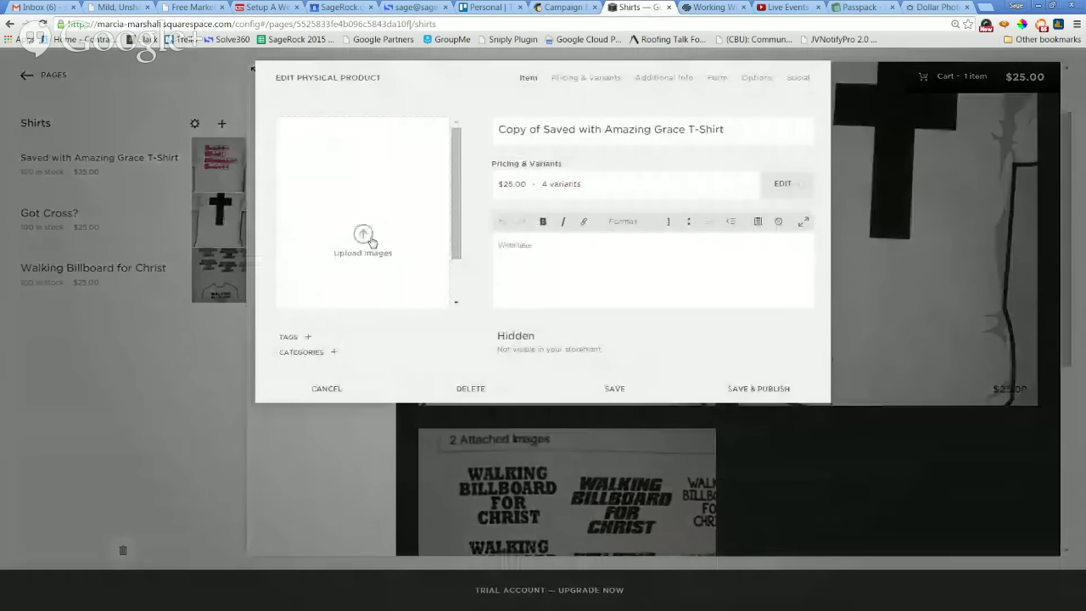
click(363, 235)
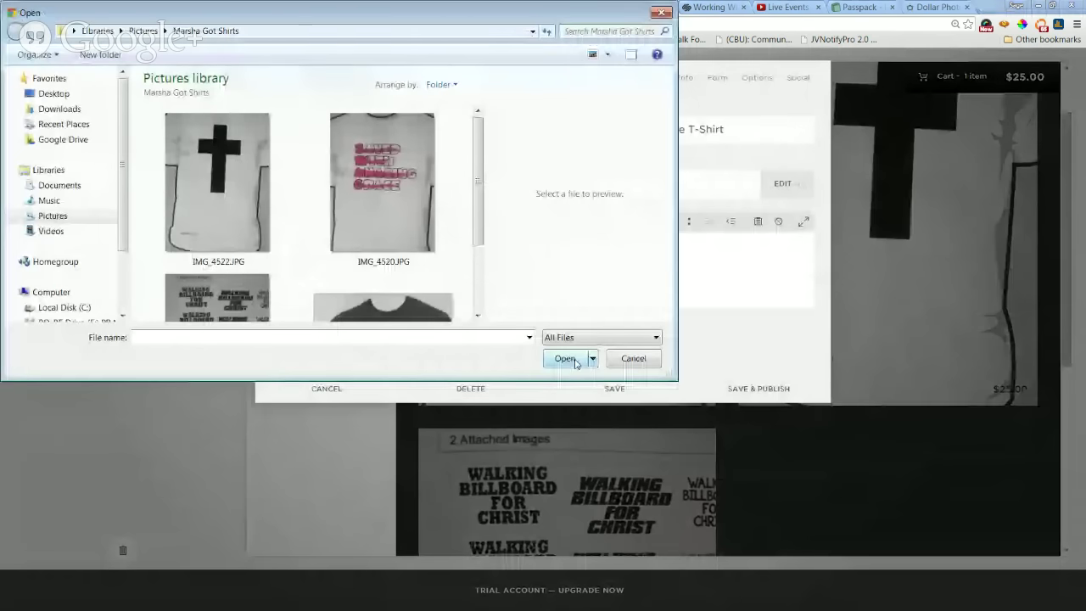
drag(480, 164, 484, 274)
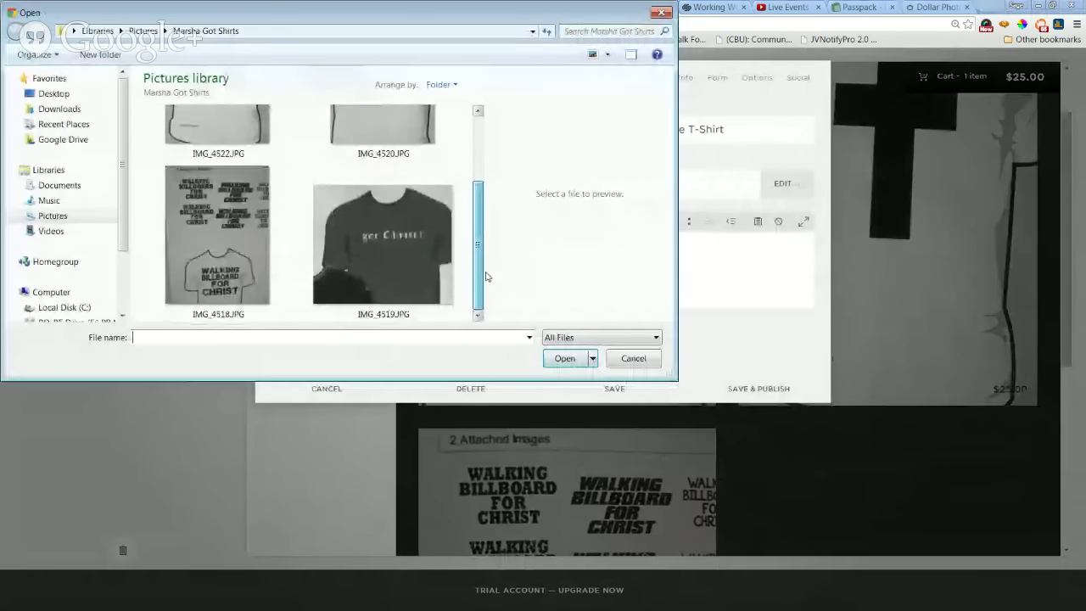
click(419, 248)
click(561, 358)
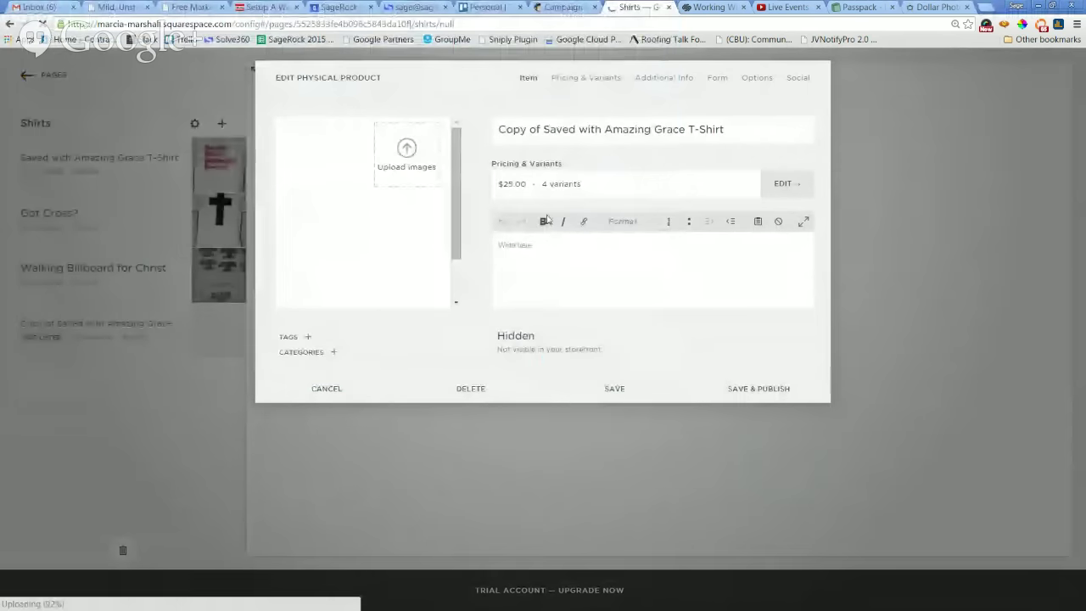
Retitle the copy 'Got Christ? T-Shirt', set its status to Visible, and save it.
triple_click(727, 131)
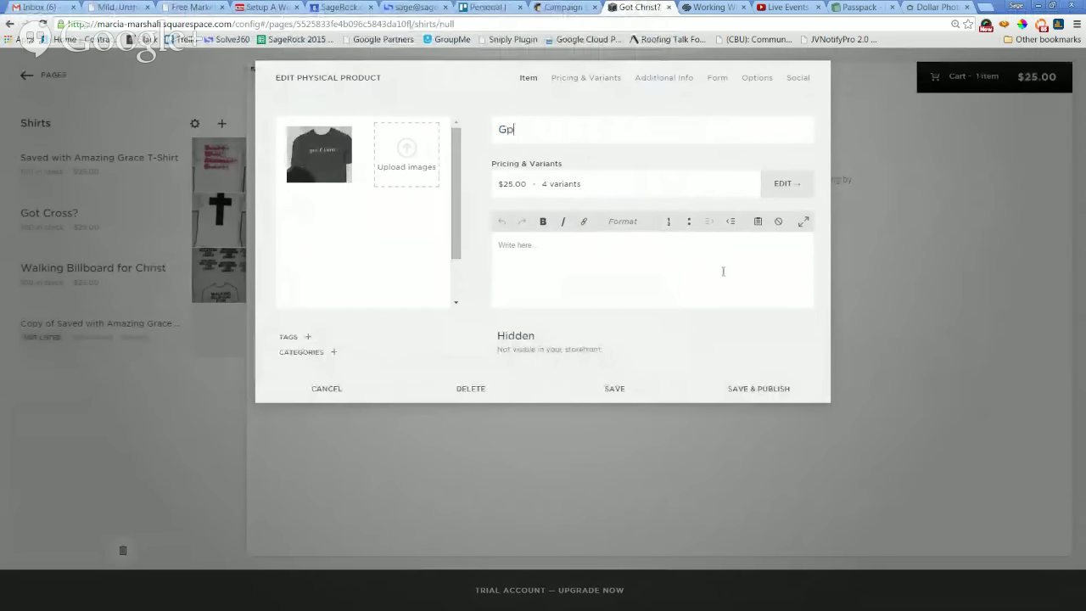
key(BackSpace)
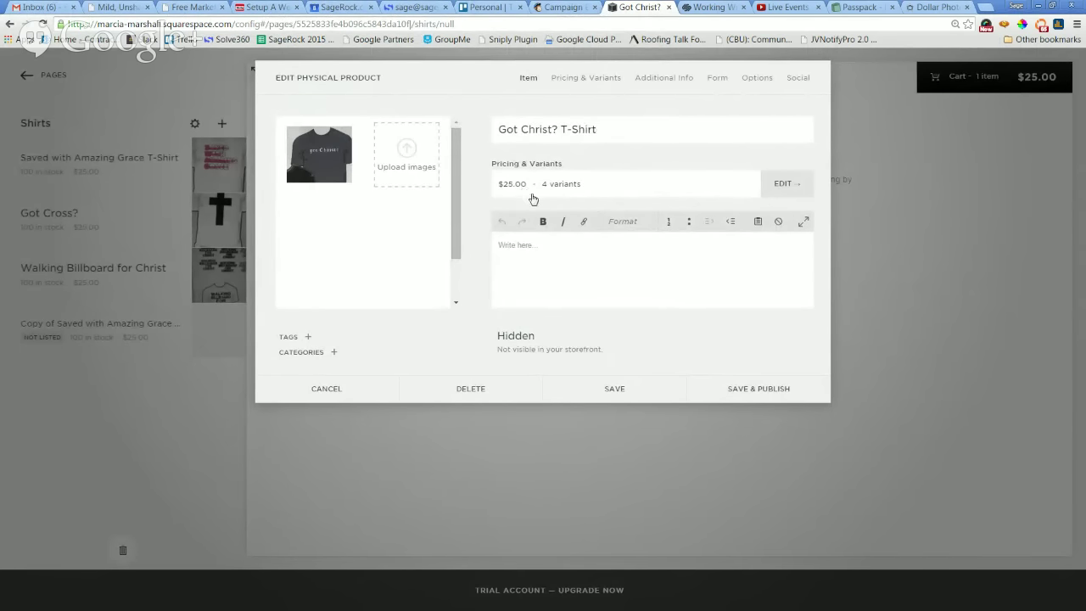
click(537, 352)
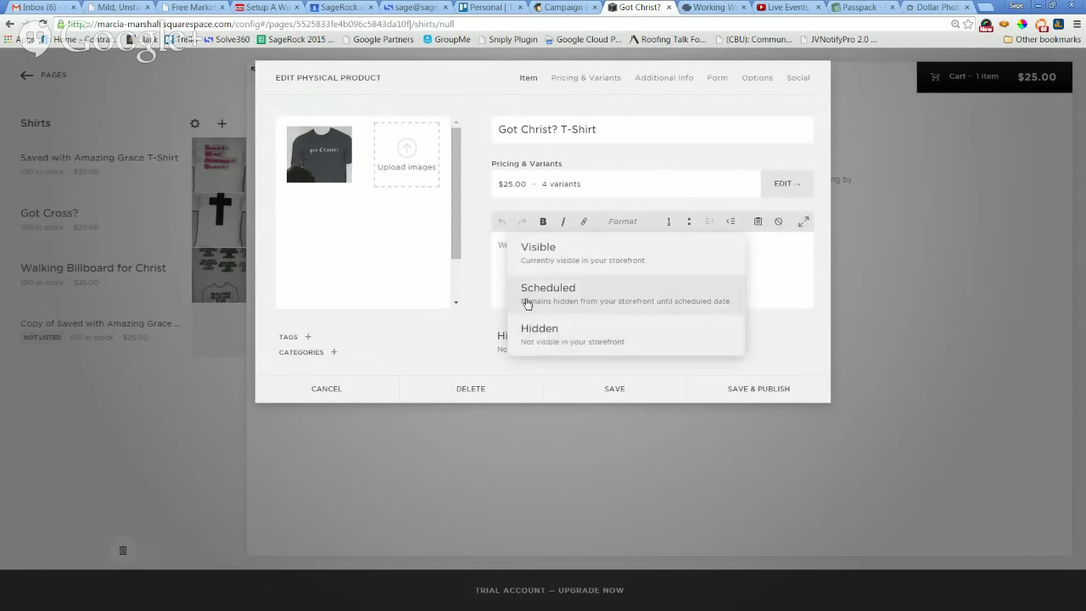
click(542, 252)
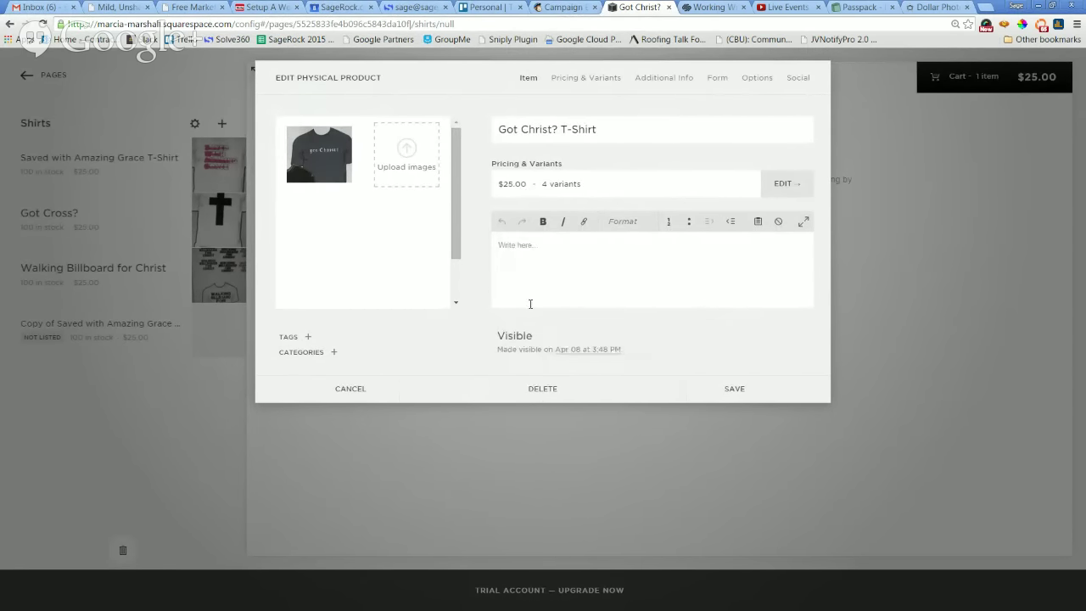
click(742, 392)
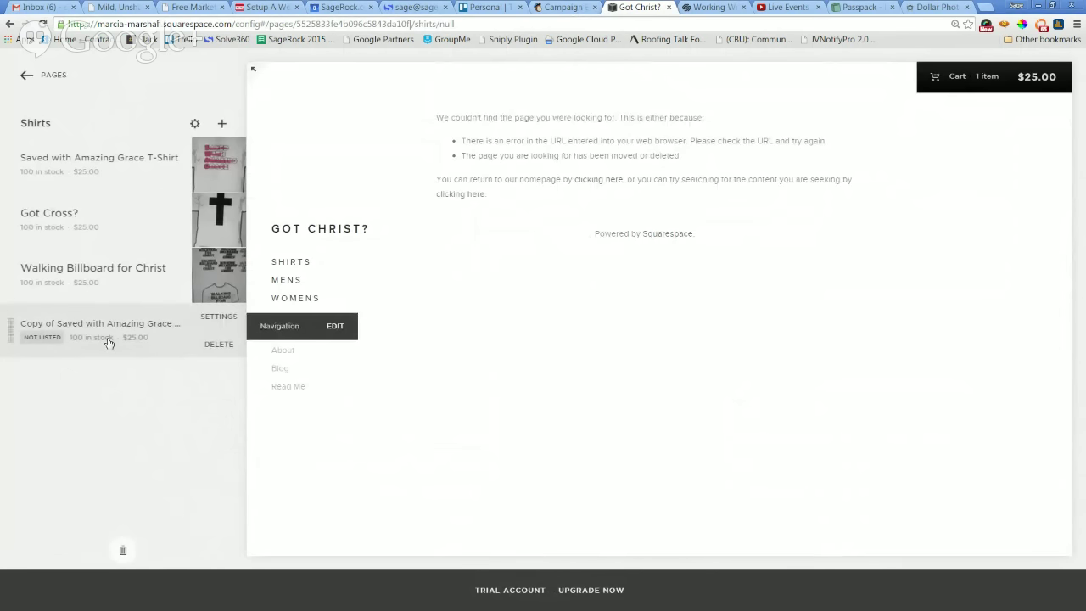
Reopen the Shirts page and scroll its grid to check the new shirt.
click(23, 75)
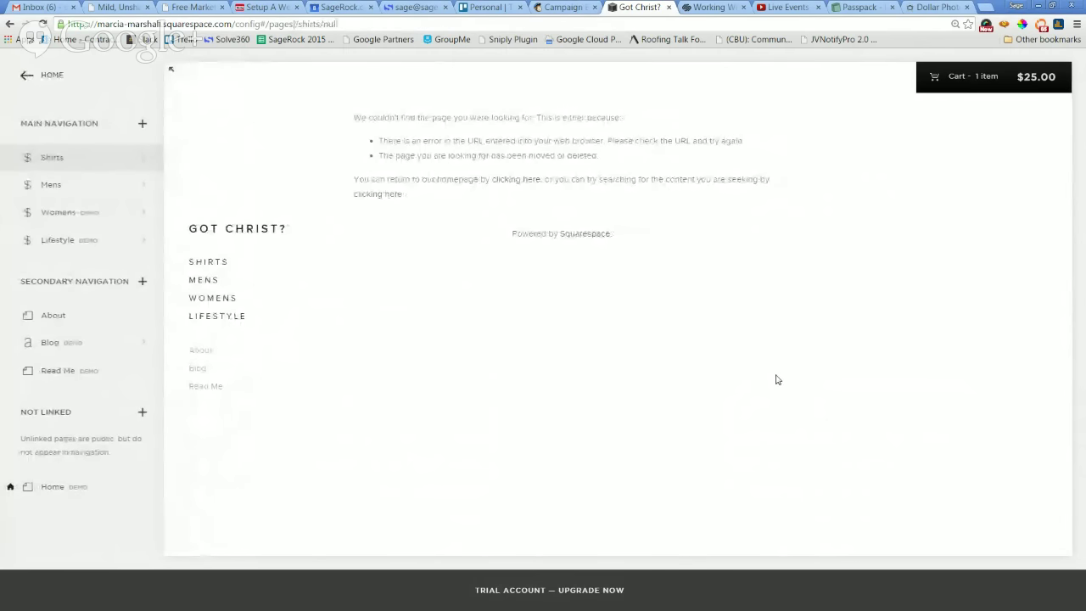
click(145, 160)
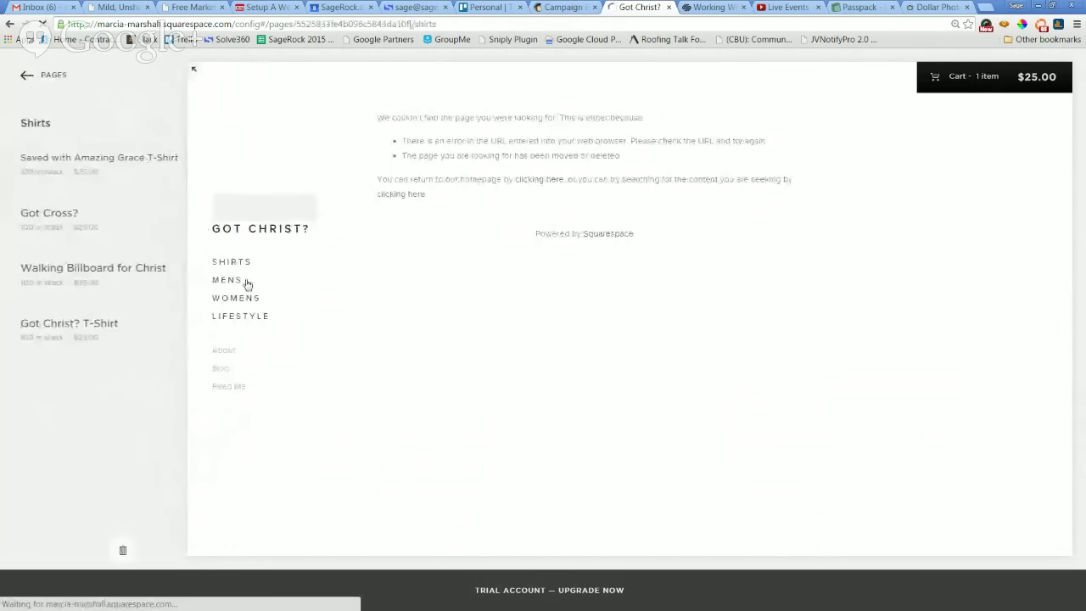
scroll(718, 334, down, 4)
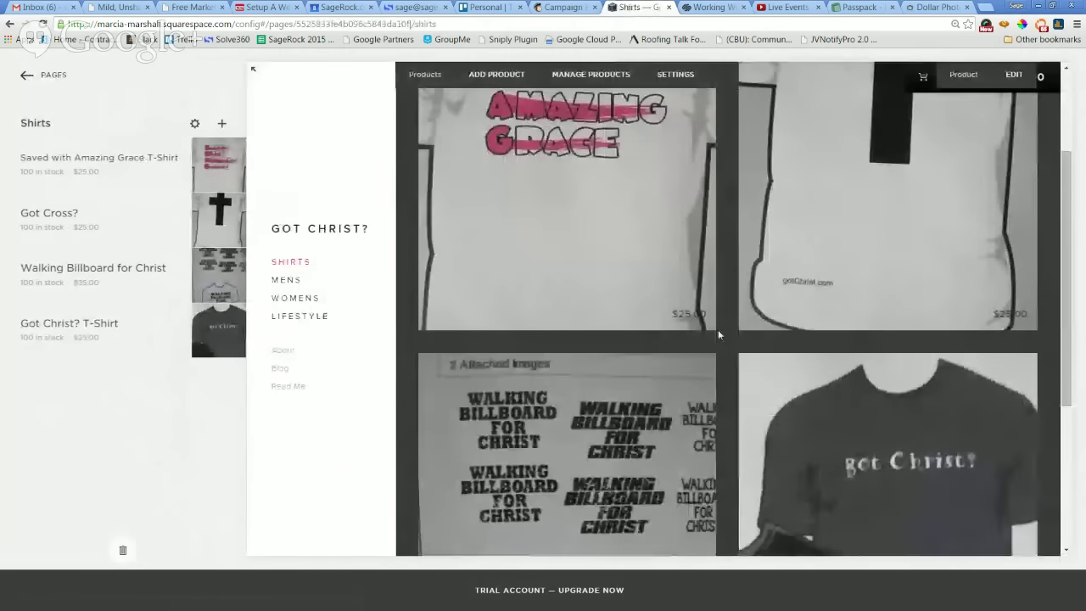
scroll(721, 350, up, 2)
scroll(723, 352, up, 3)
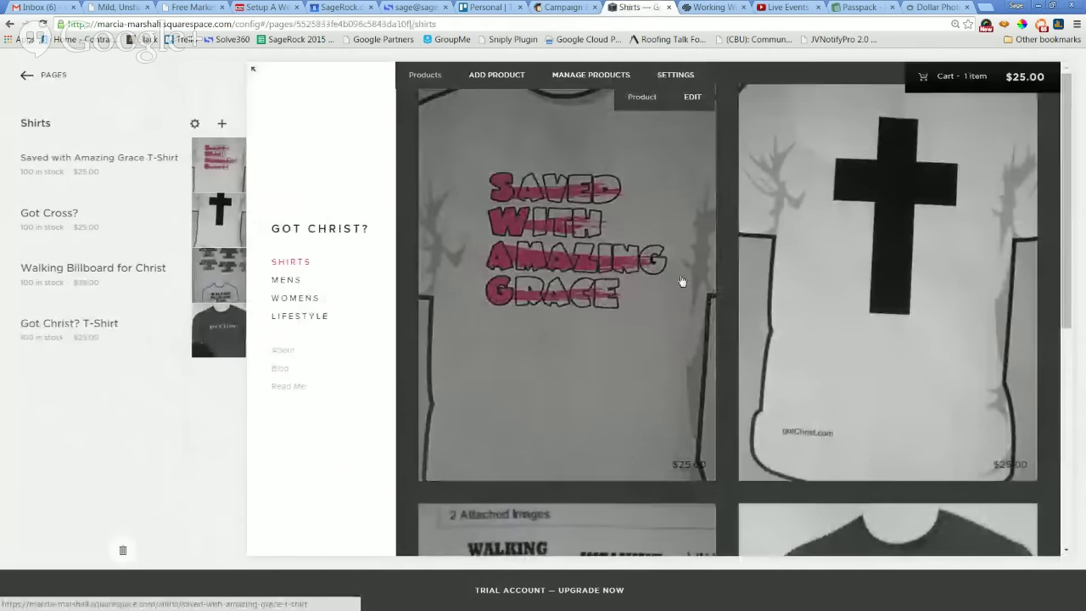
Browse the Mens, Womens and Lifestyle pages, then open the Mens page settings.
click(28, 77)
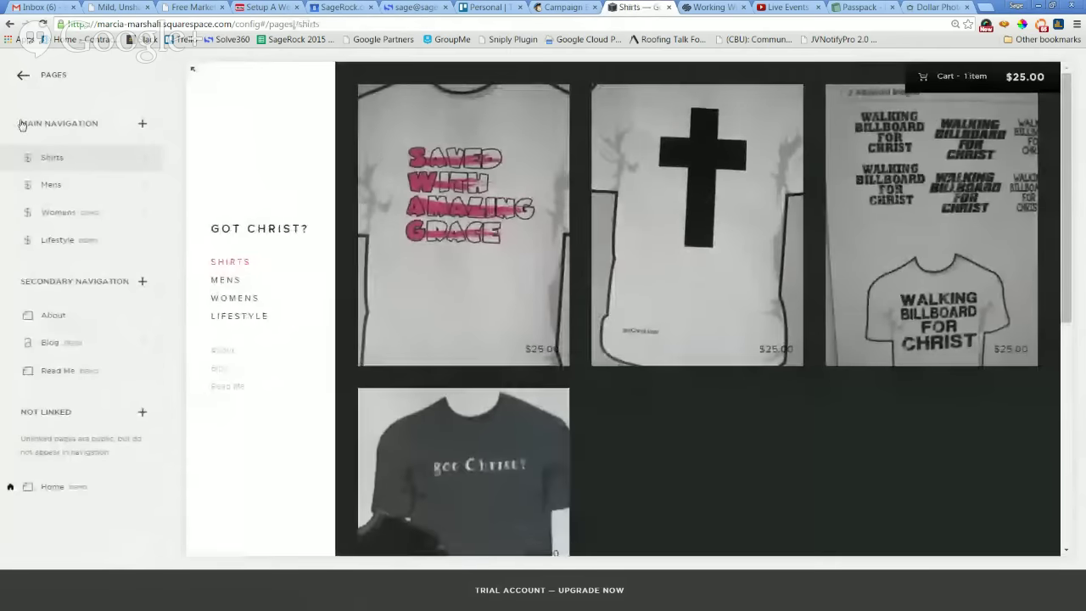
click(60, 185)
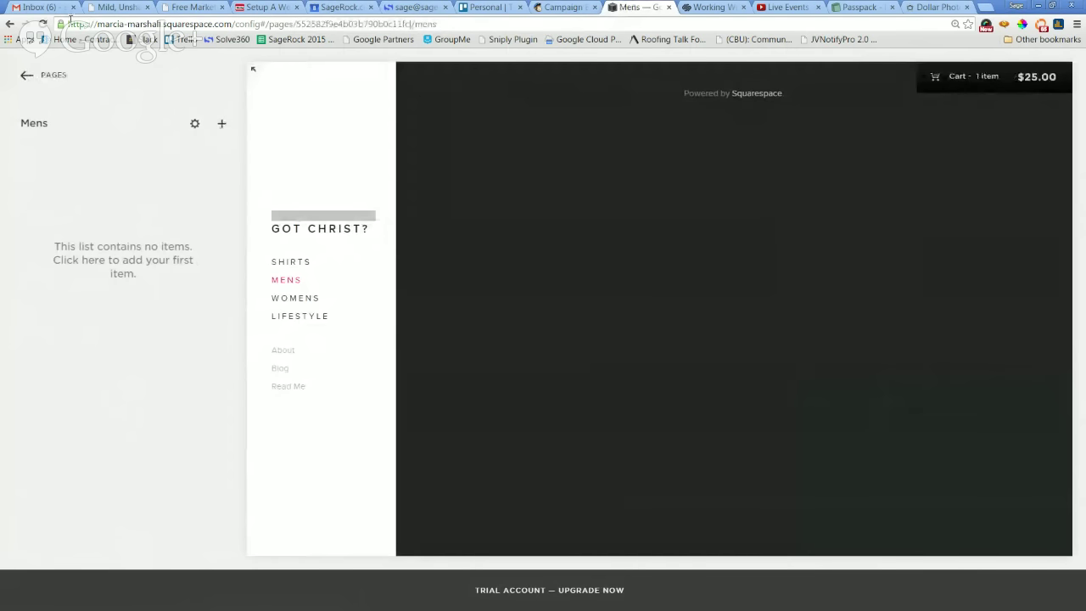
click(280, 299)
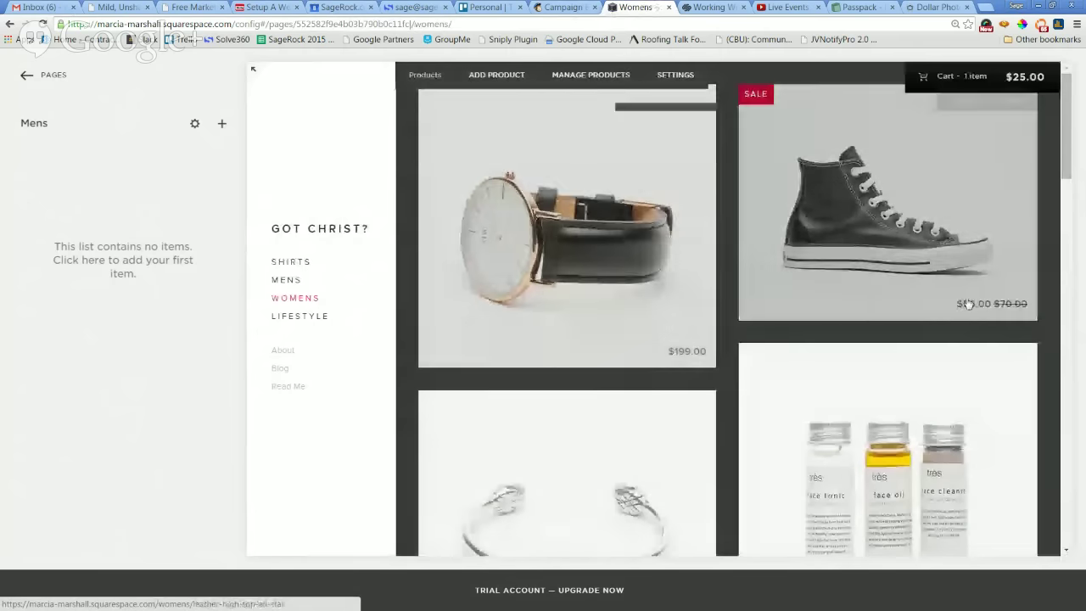
scroll(969, 302, down, 1)
scroll(970, 302, down, 6)
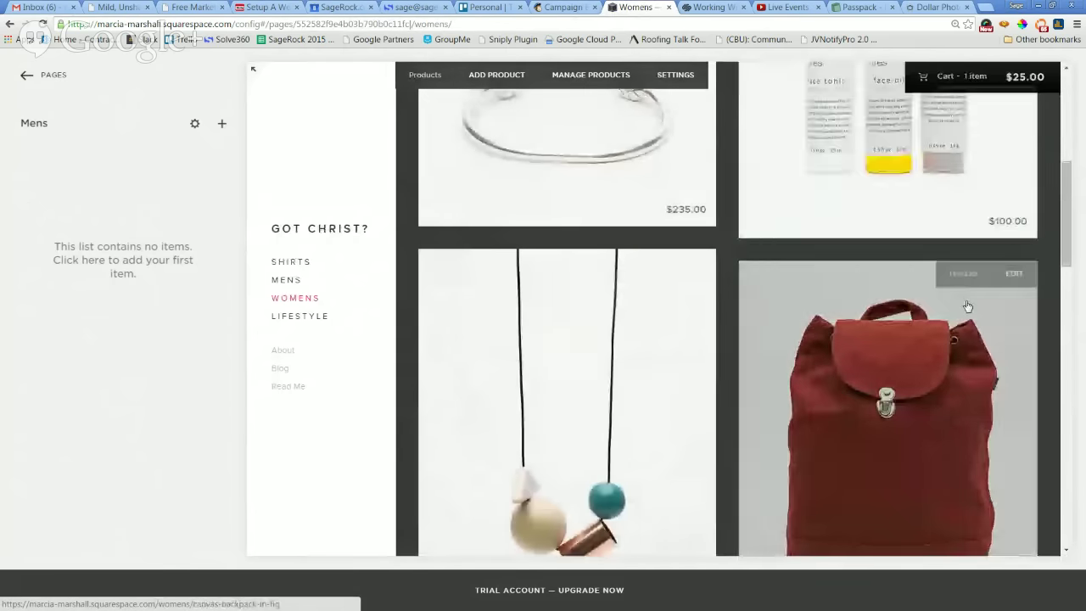
scroll(964, 309, down, 7)
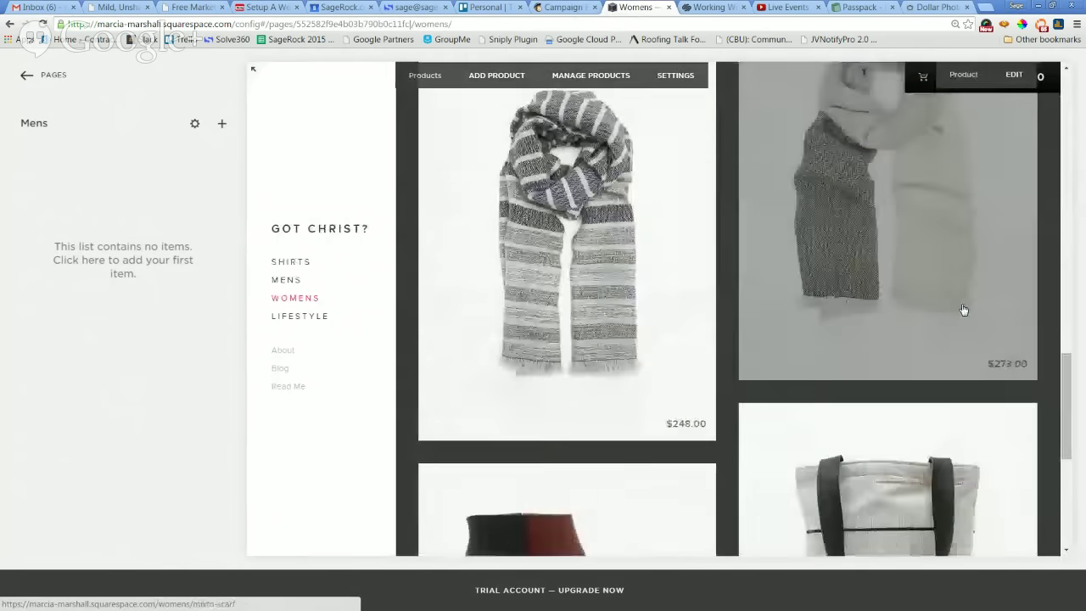
scroll(950, 314, up, 6)
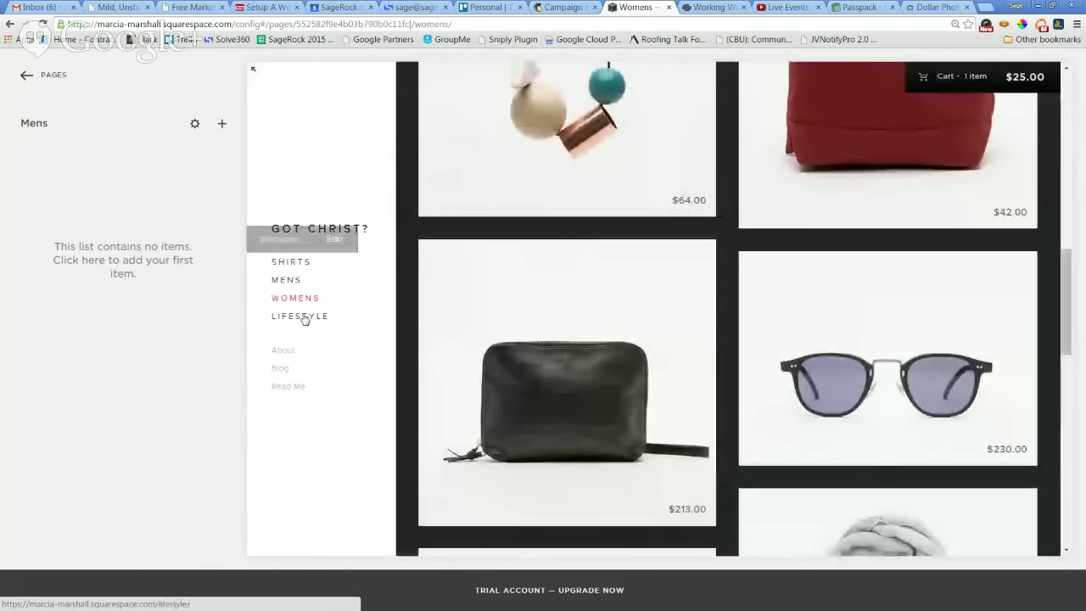
click(305, 317)
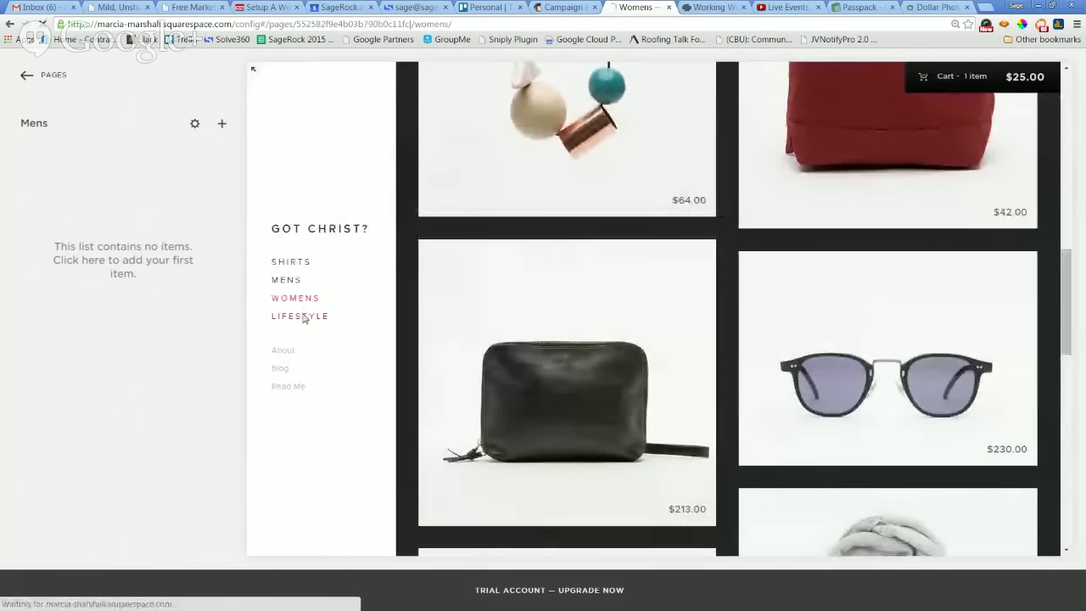
scroll(932, 340, down, 8)
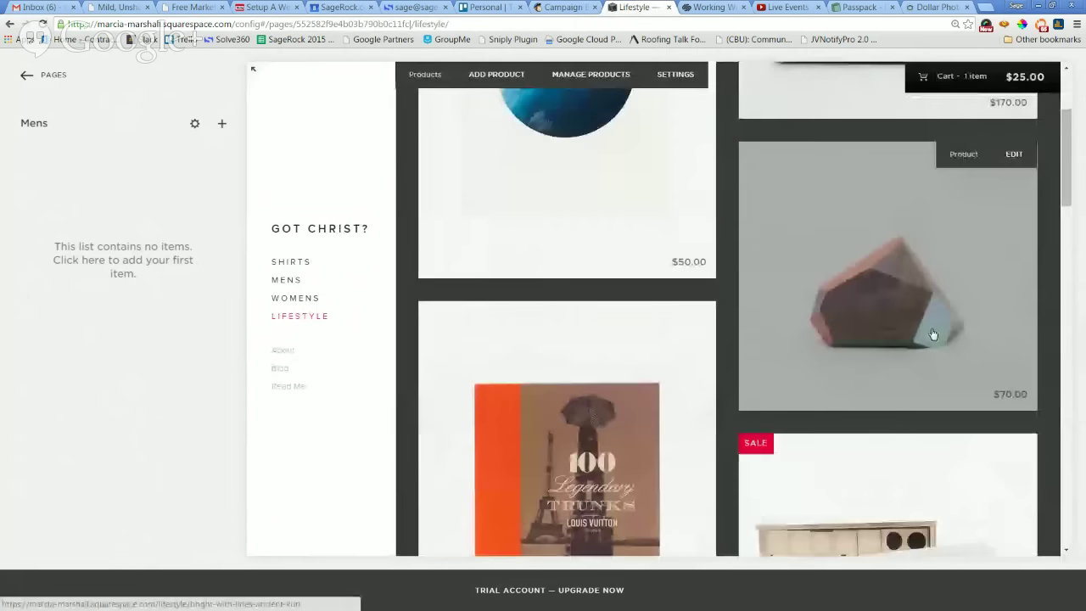
scroll(932, 339, down, 4)
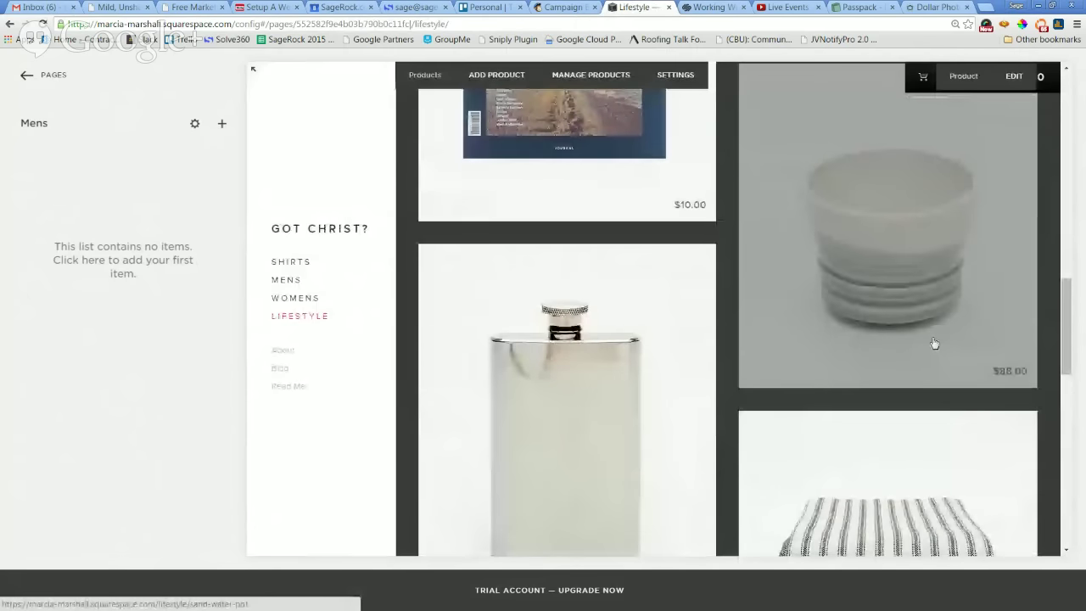
scroll(933, 338, up, 6)
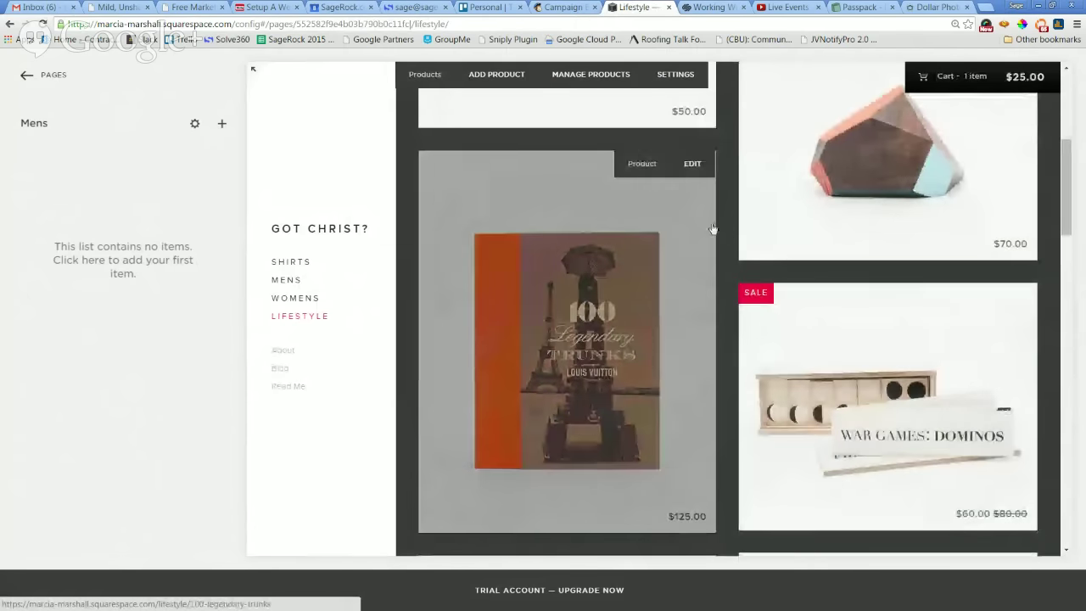
scroll(724, 222, up, 2)
scroll(724, 214, up, 2)
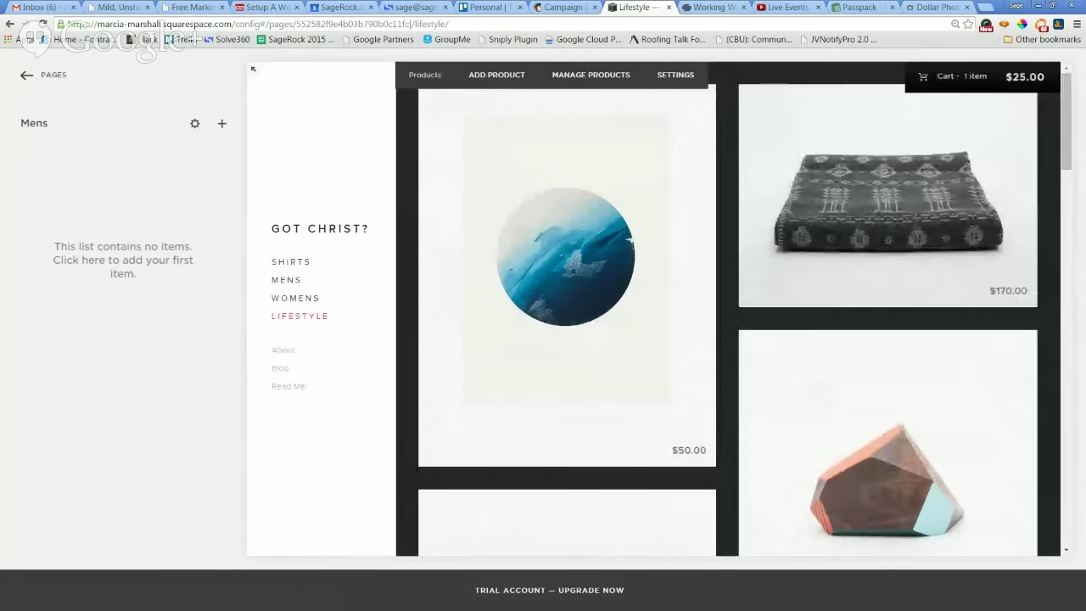
click(25, 75)
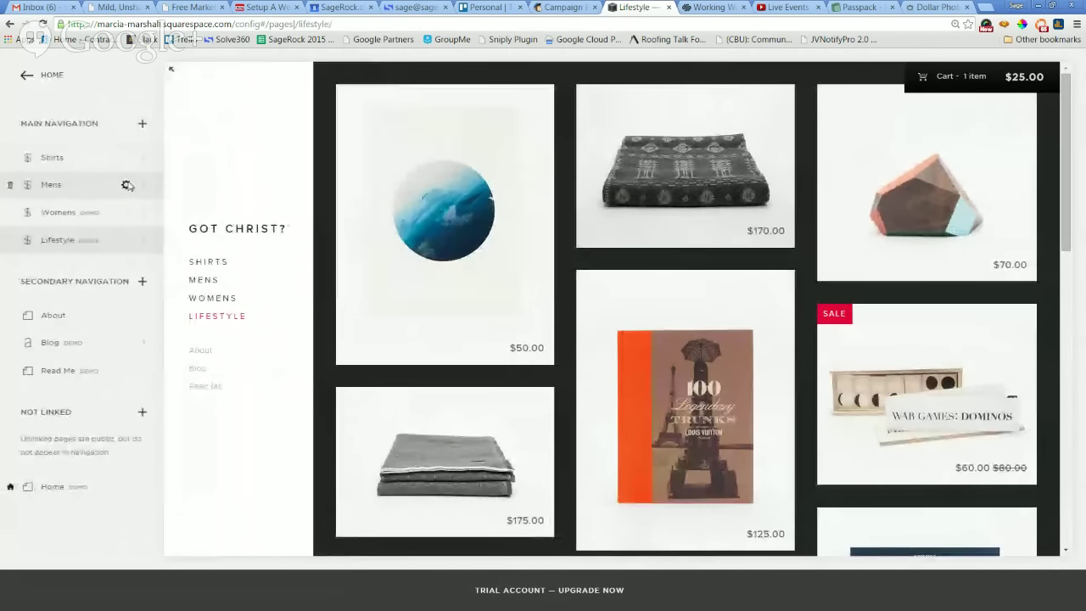
click(128, 184)
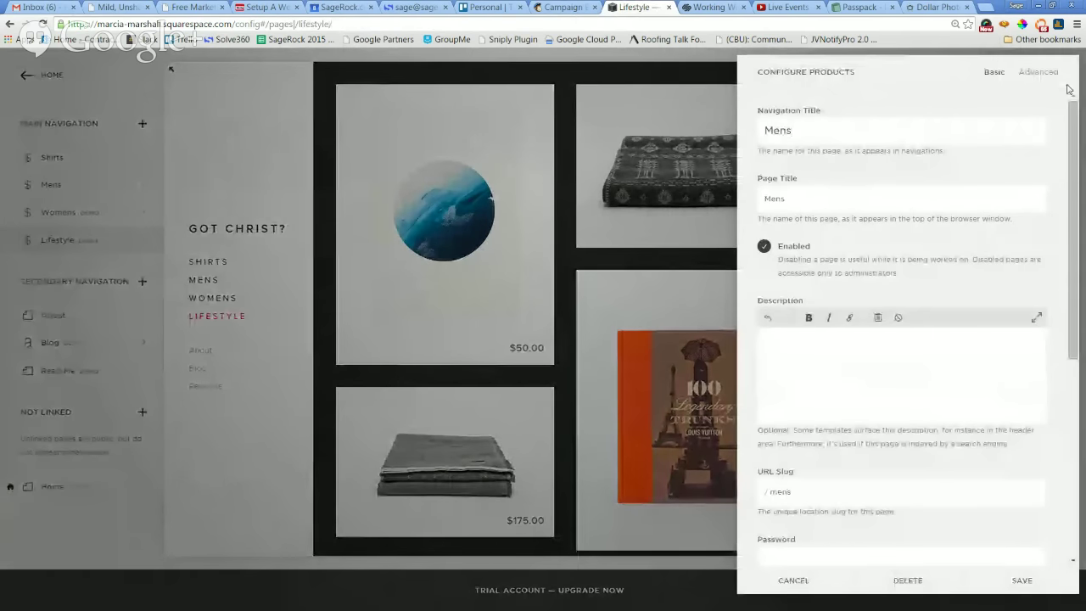
Delete the Mens page and save the navigation changes.
click(931, 583)
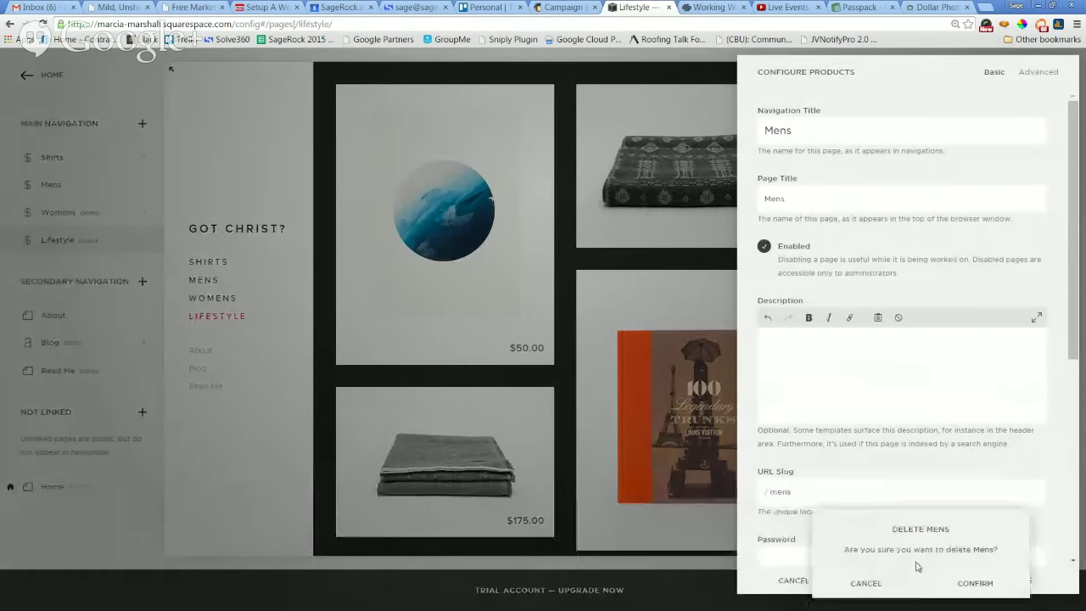
click(970, 584)
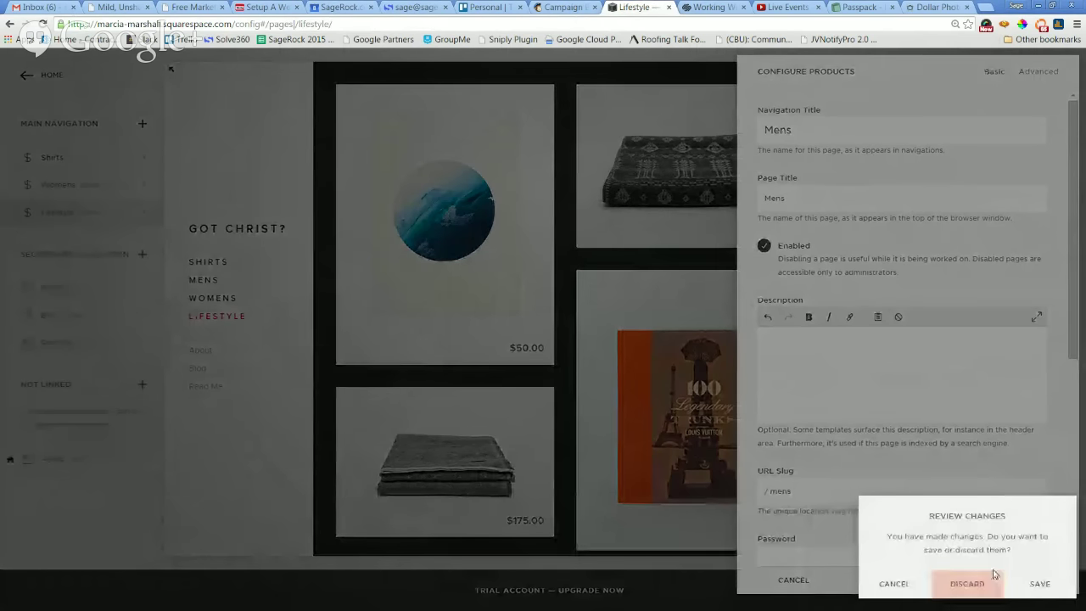
click(1020, 583)
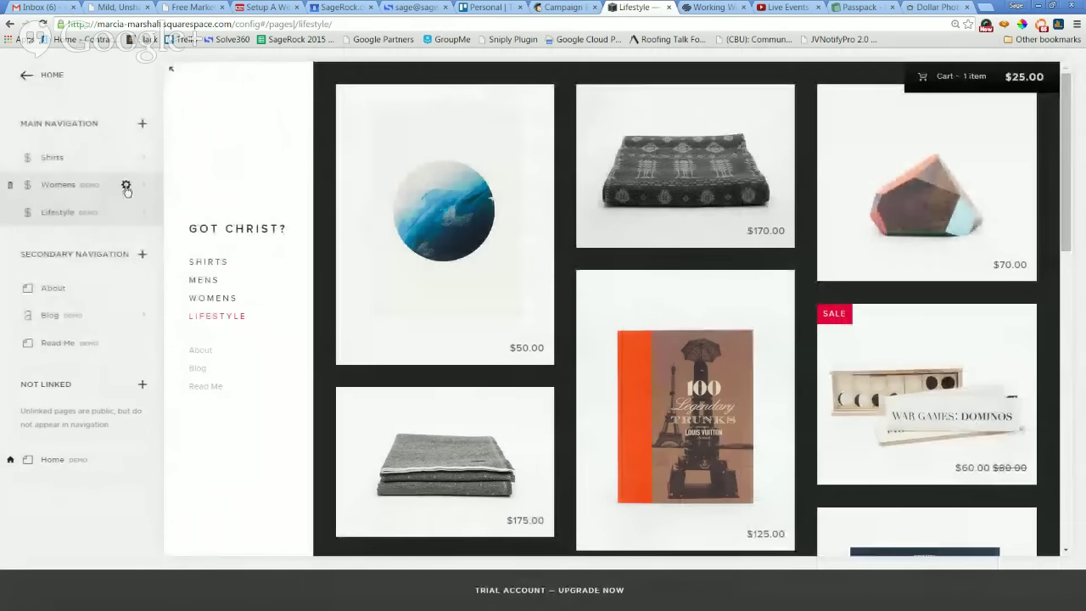
Remove the example Womens and Lifestyle pages, leaving Shirts in the main navigation.
click(141, 187)
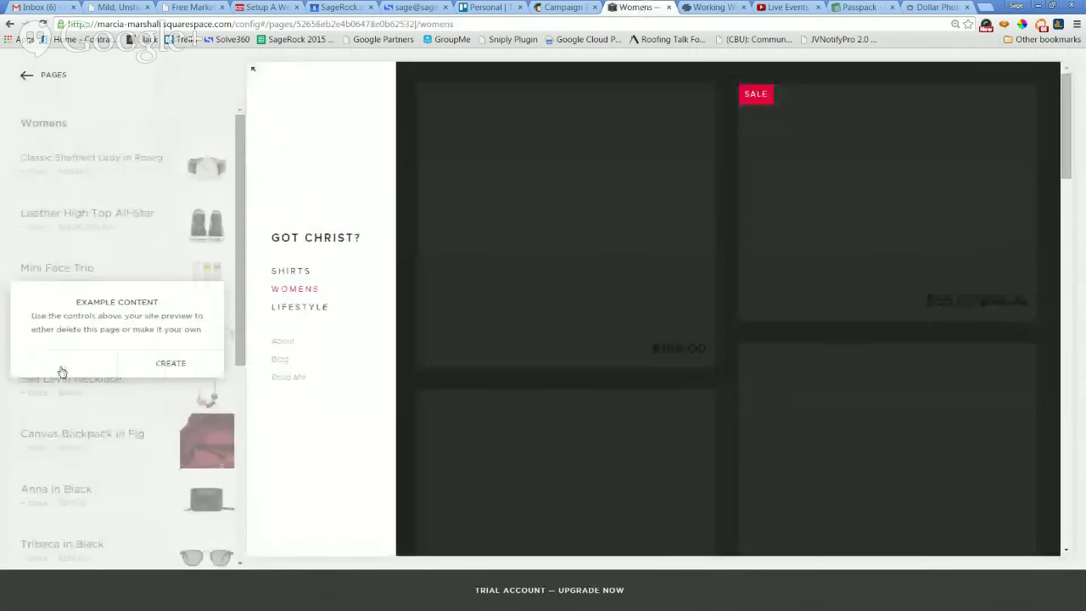
click(61, 365)
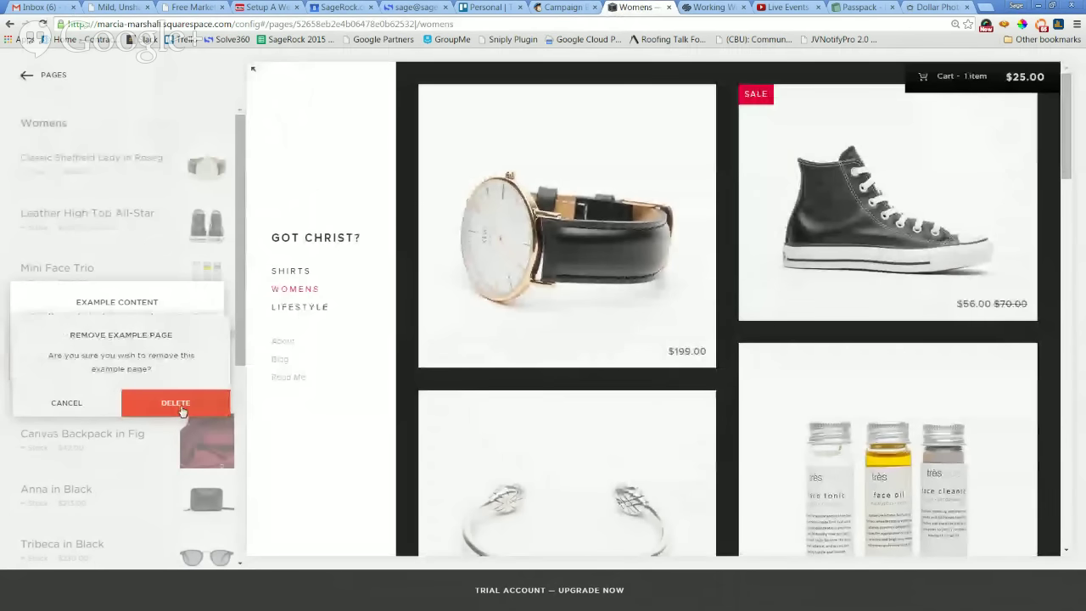
click(176, 402)
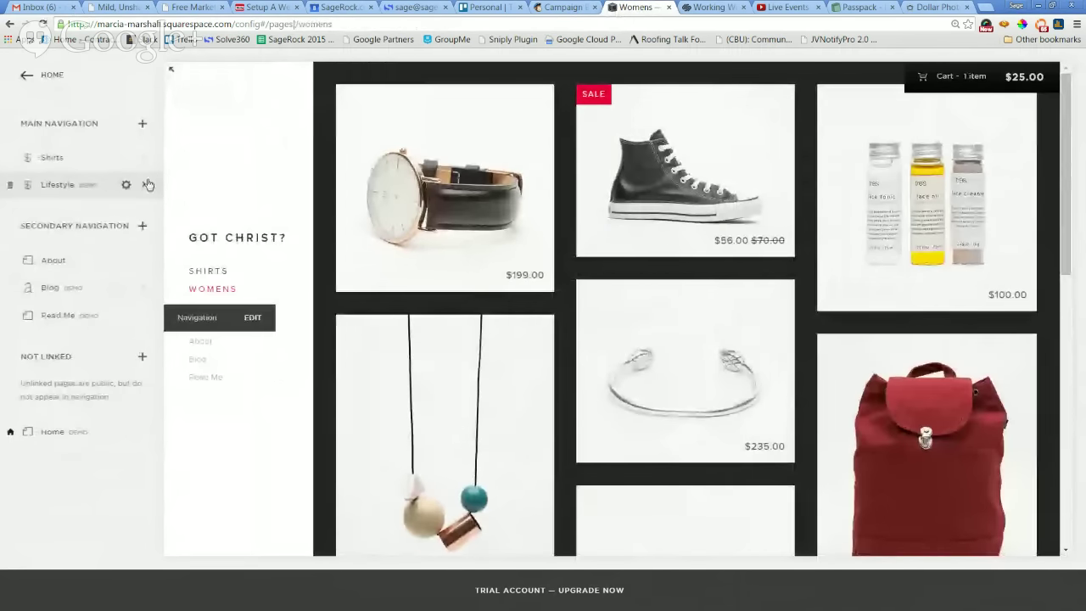
click(146, 185)
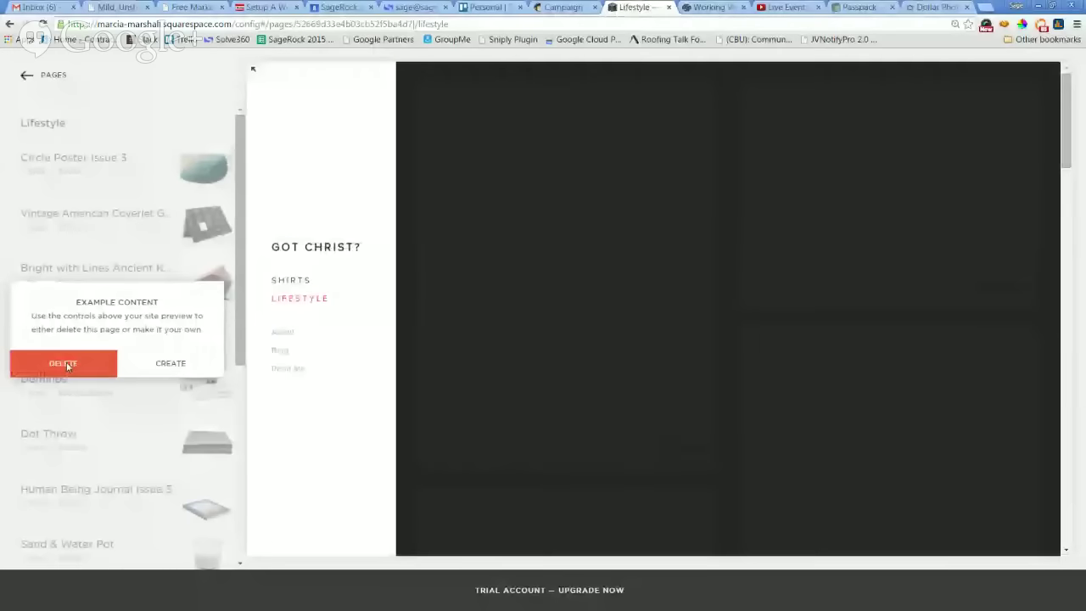
click(67, 364)
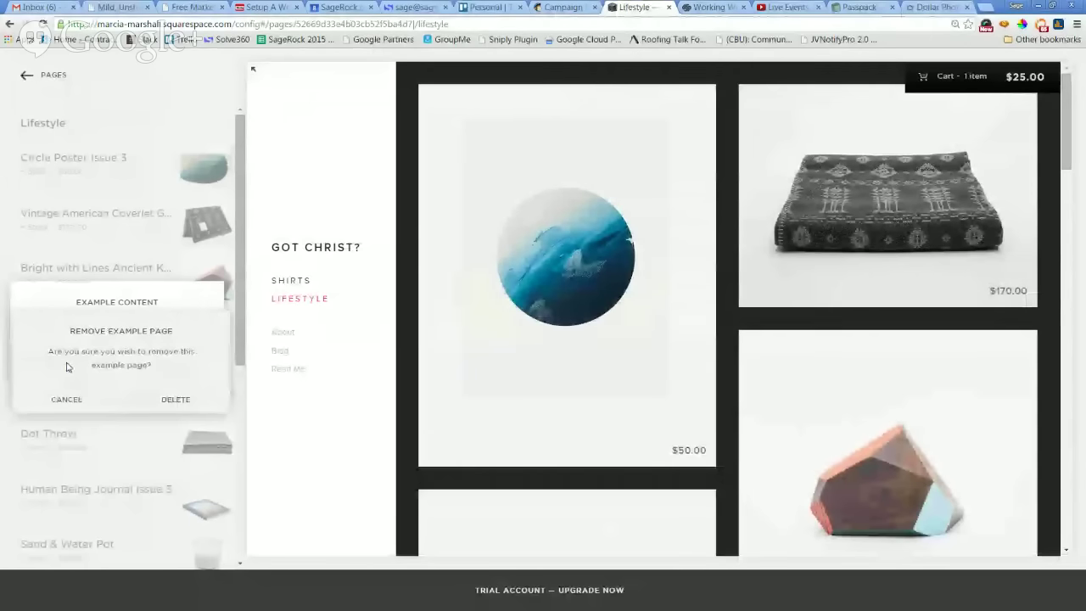
click(170, 401)
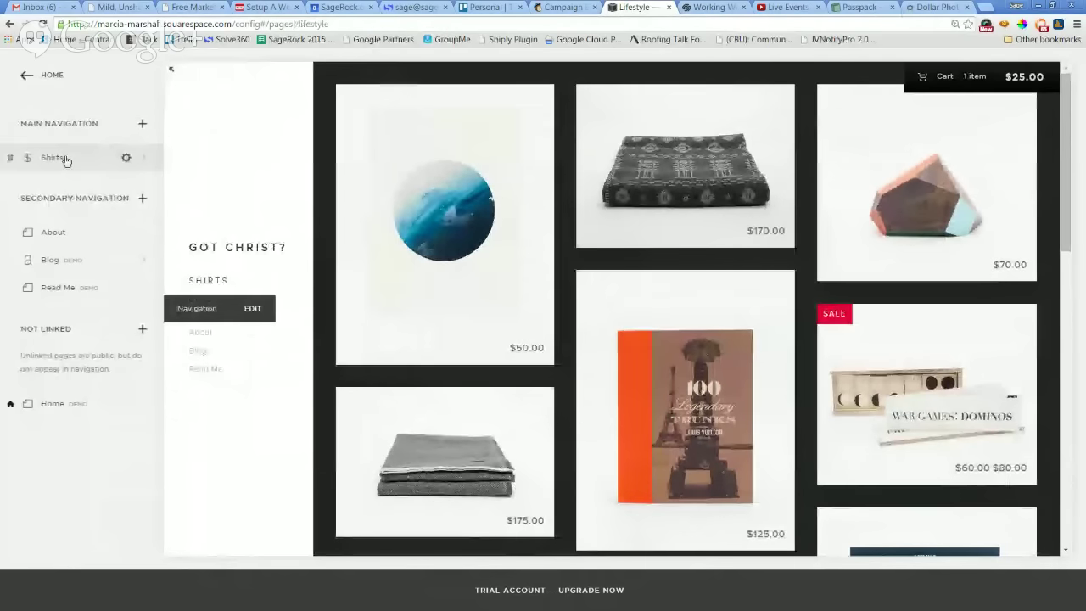
click(66, 160)
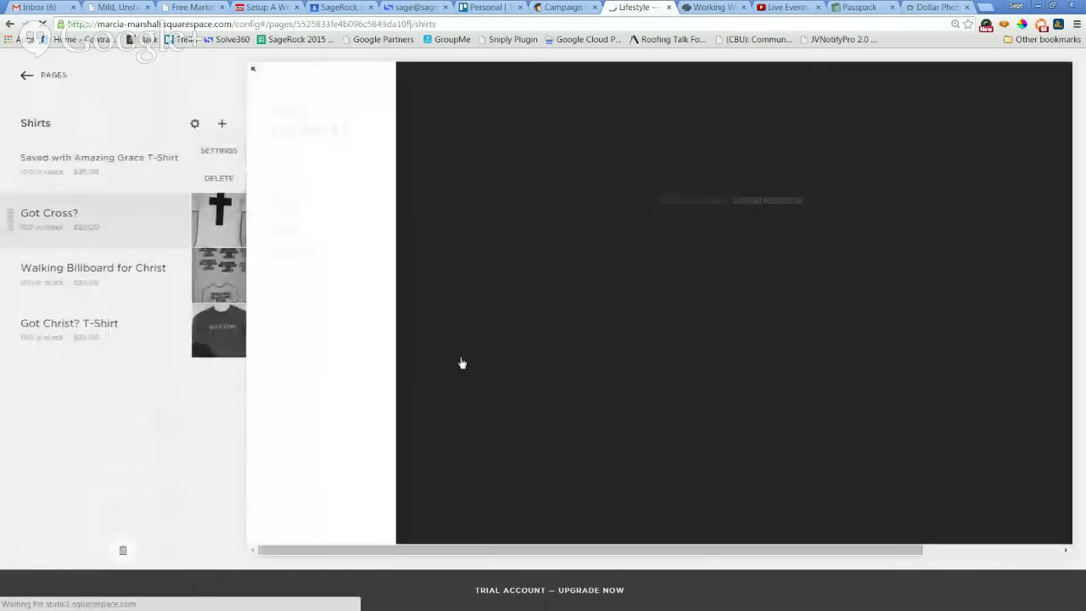
Save the pending Shirts page changes in Review Changes, then reopen the Shirts page settings.
scroll(982, 263, down, 5)
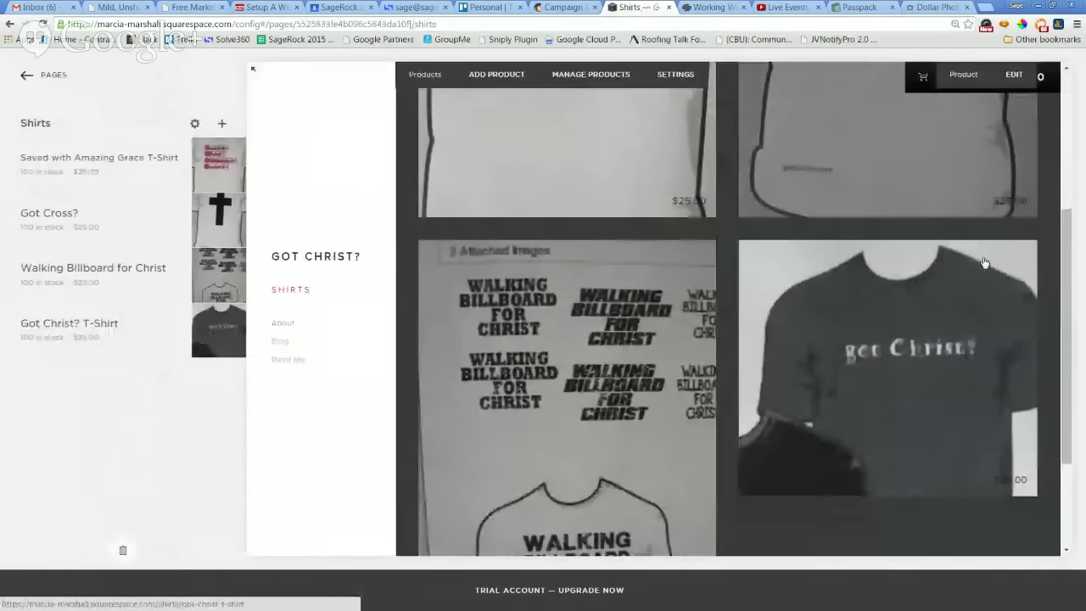
scroll(972, 288, up, 5)
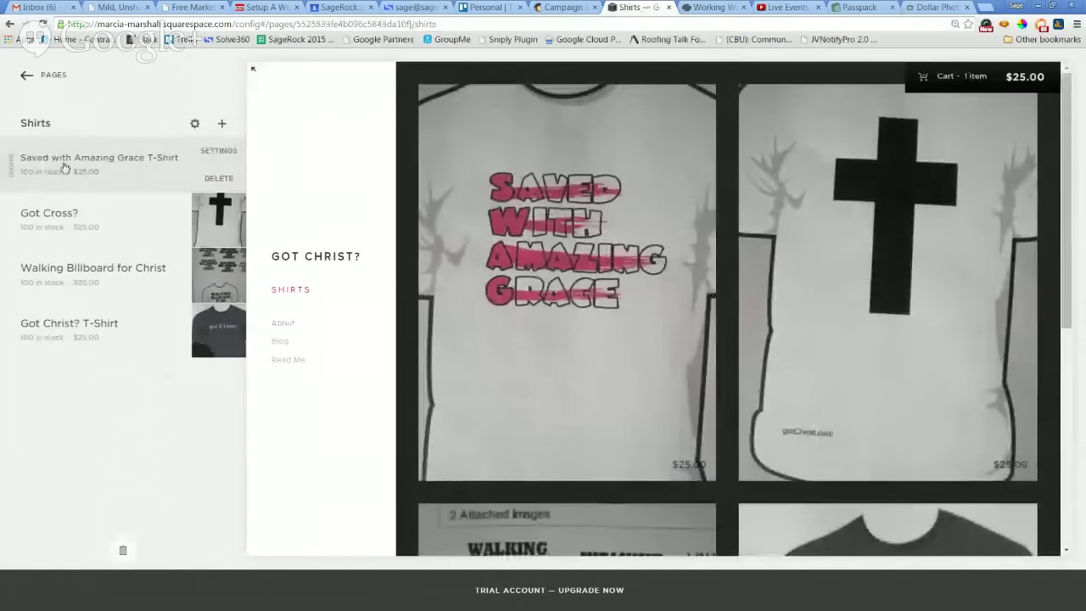
click(64, 166)
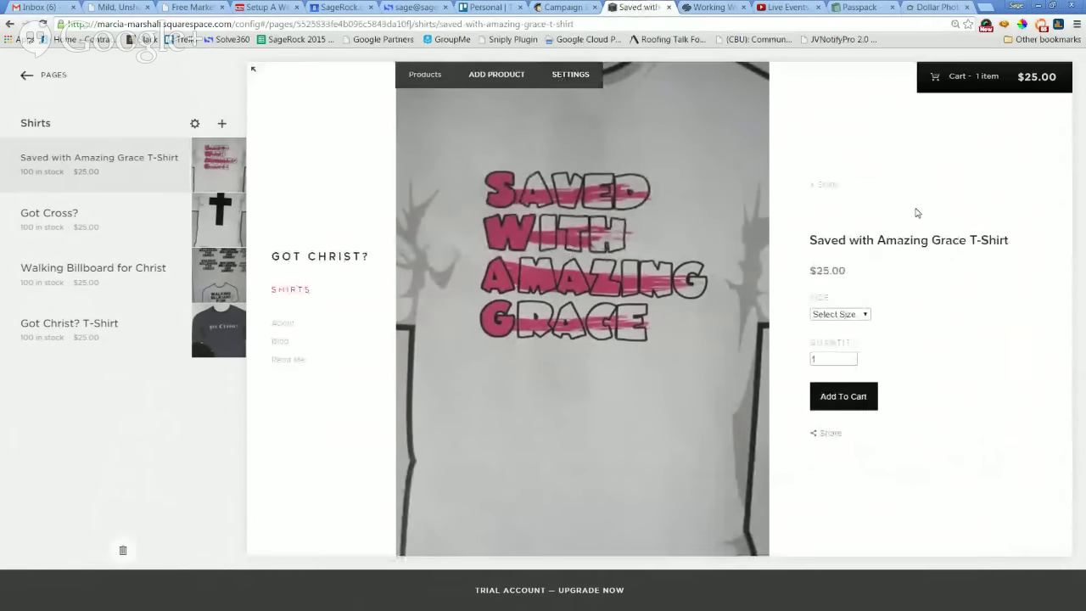
click(571, 76)
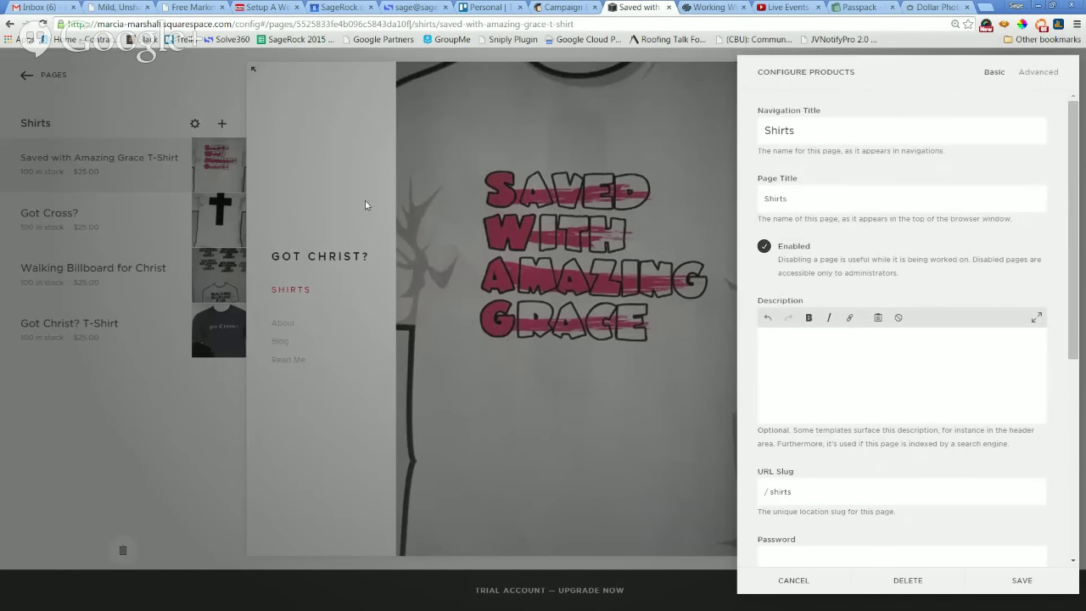
click(476, 271)
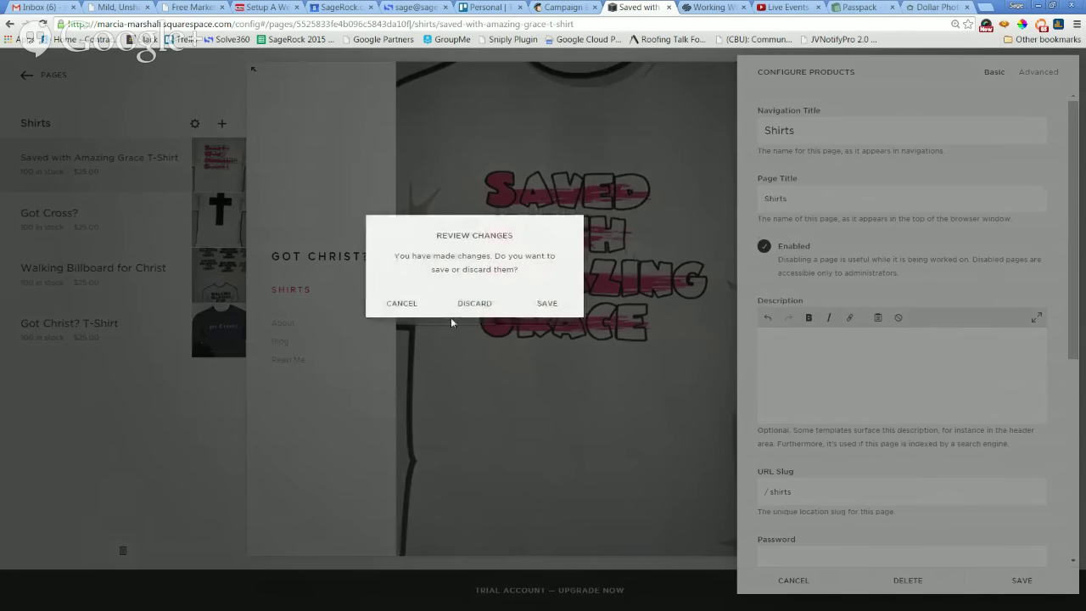
click(395, 303)
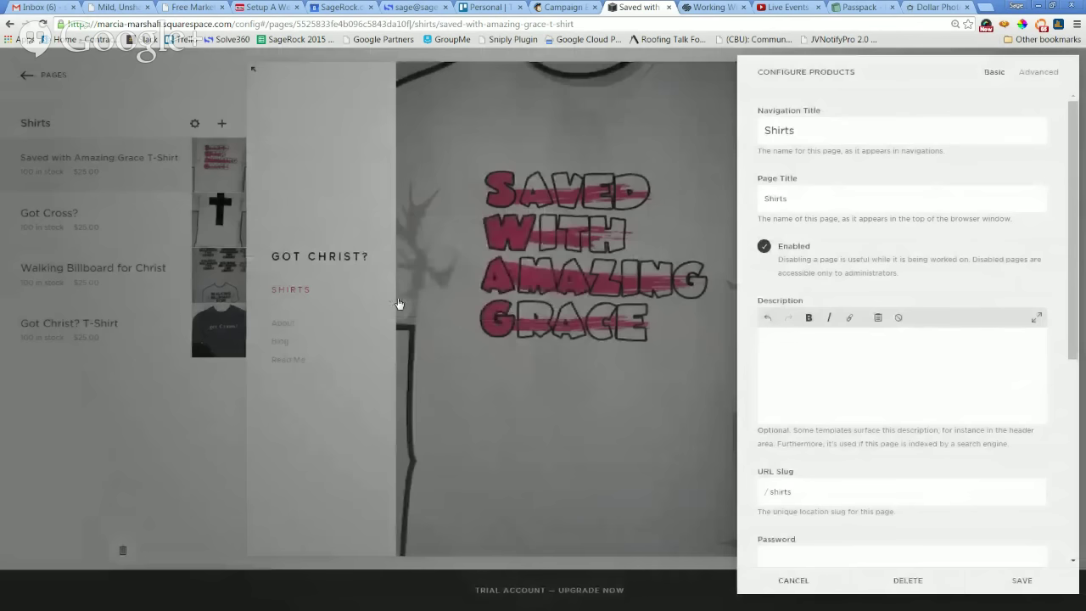
click(336, 151)
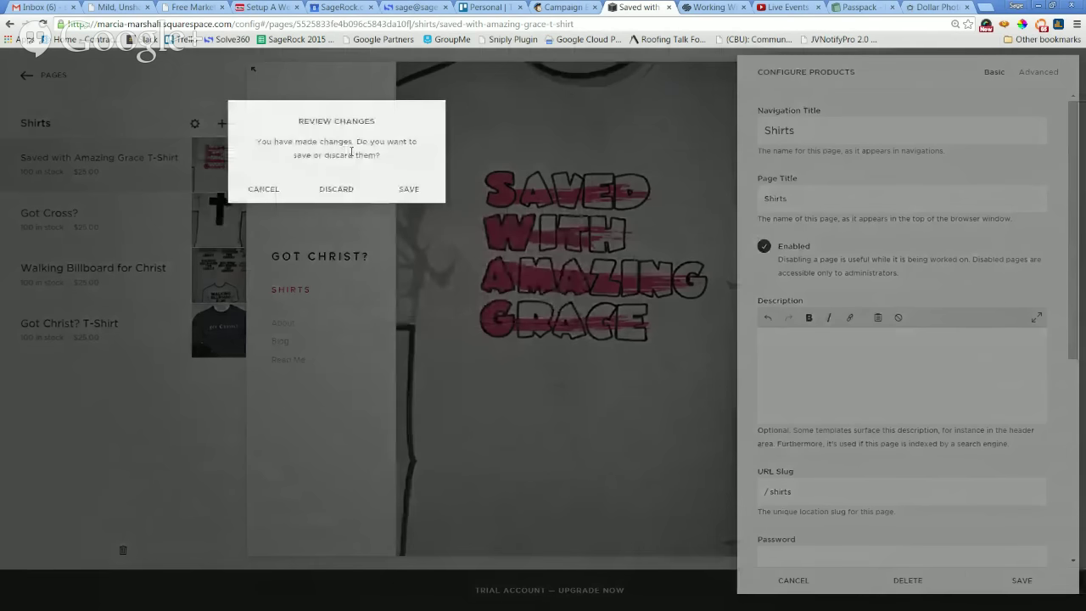
click(273, 188)
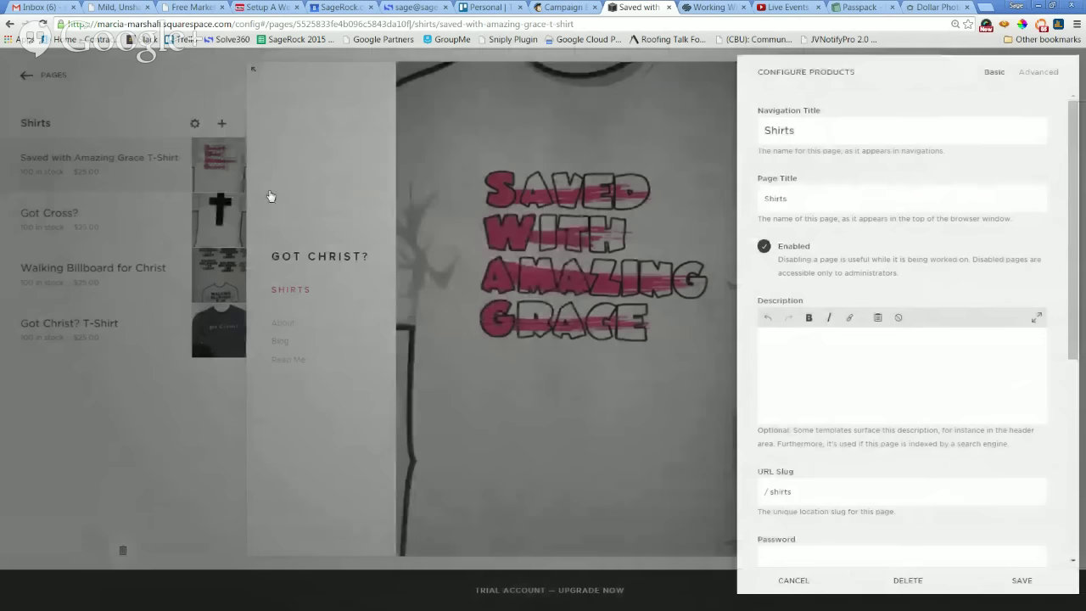
click(50, 226)
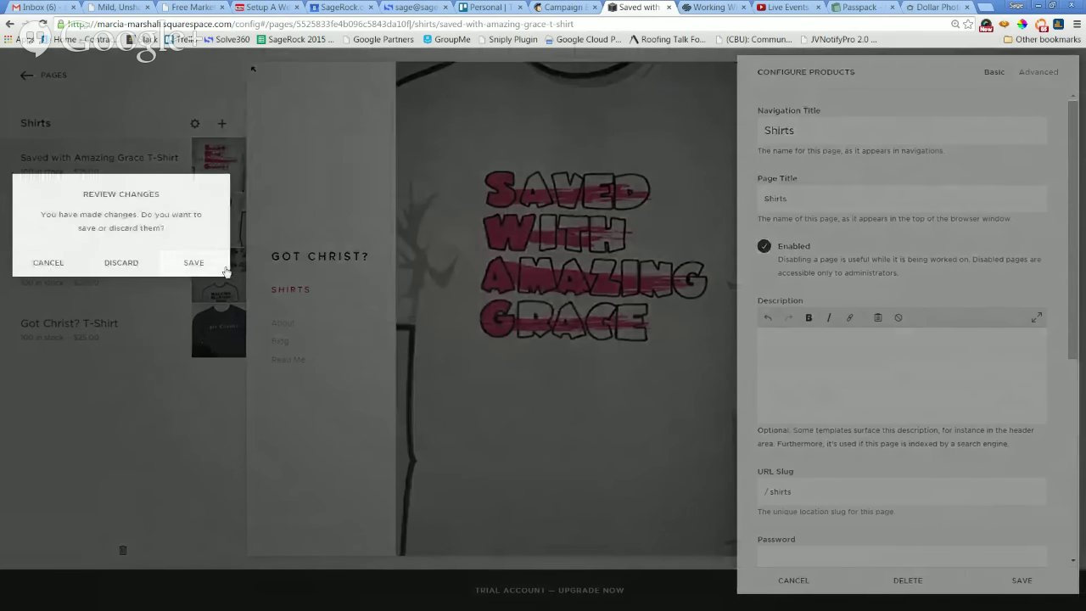
click(208, 261)
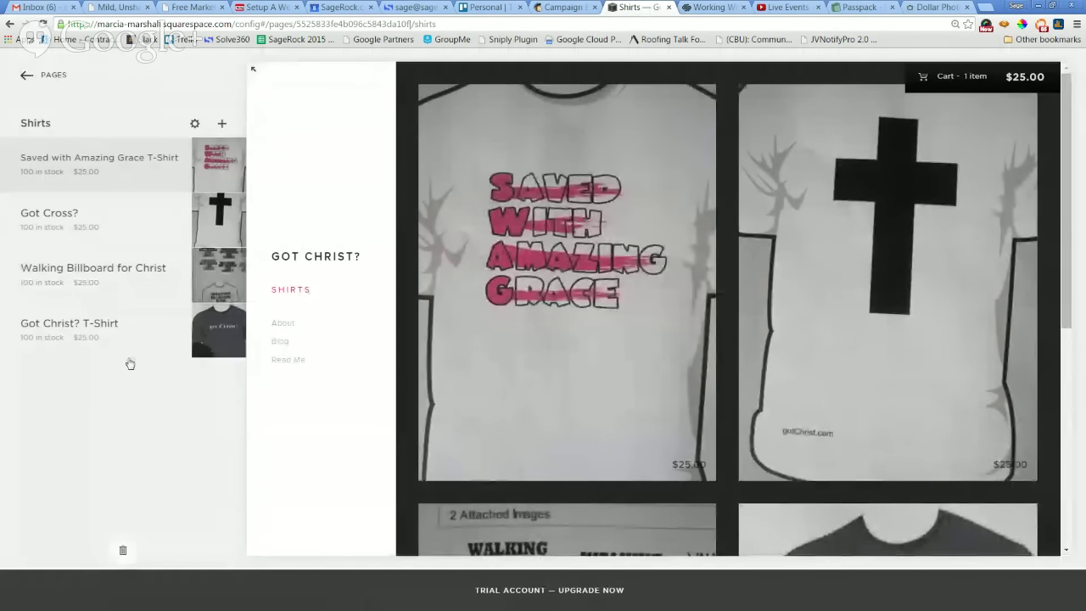
mouse_move(98, 195)
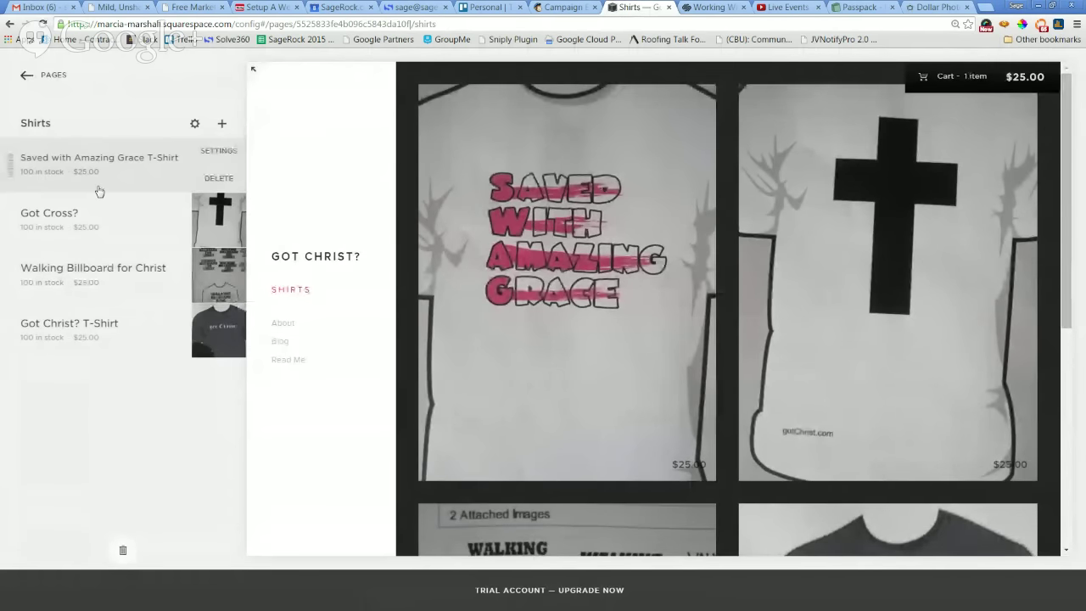
click(195, 125)
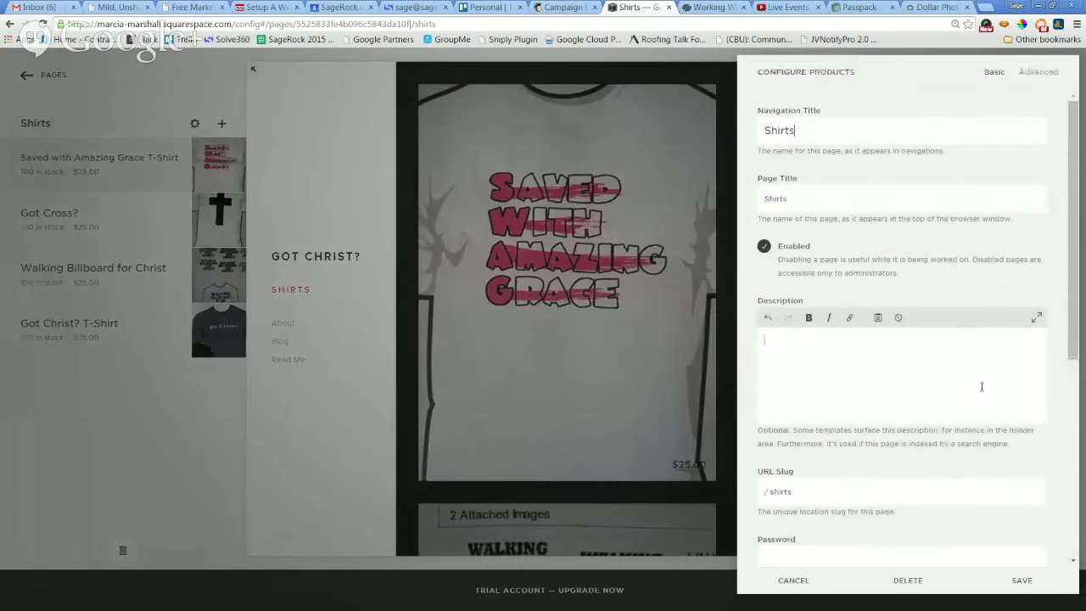
Discard the unsaved Shirts settings changes and reopen the Shirts page settings.
click(25, 73)
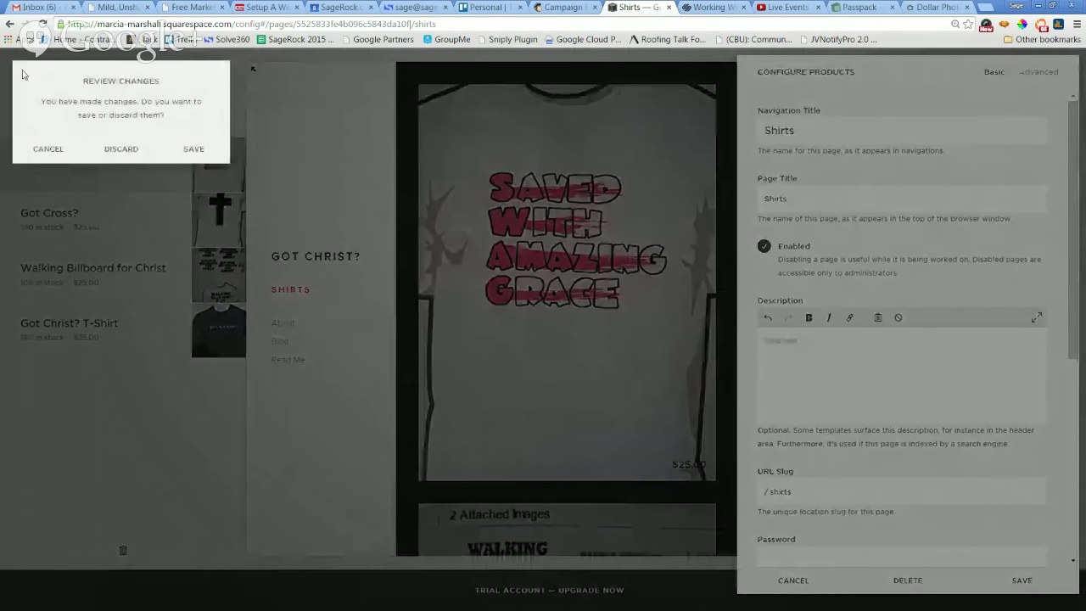
click(121, 149)
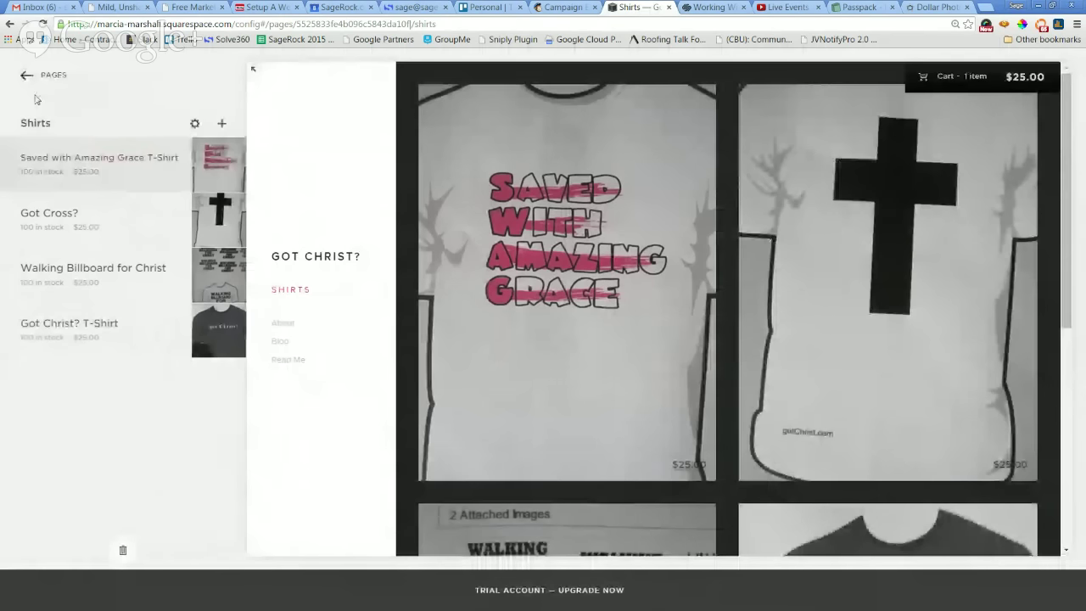
click(27, 77)
mouse_move(128, 160)
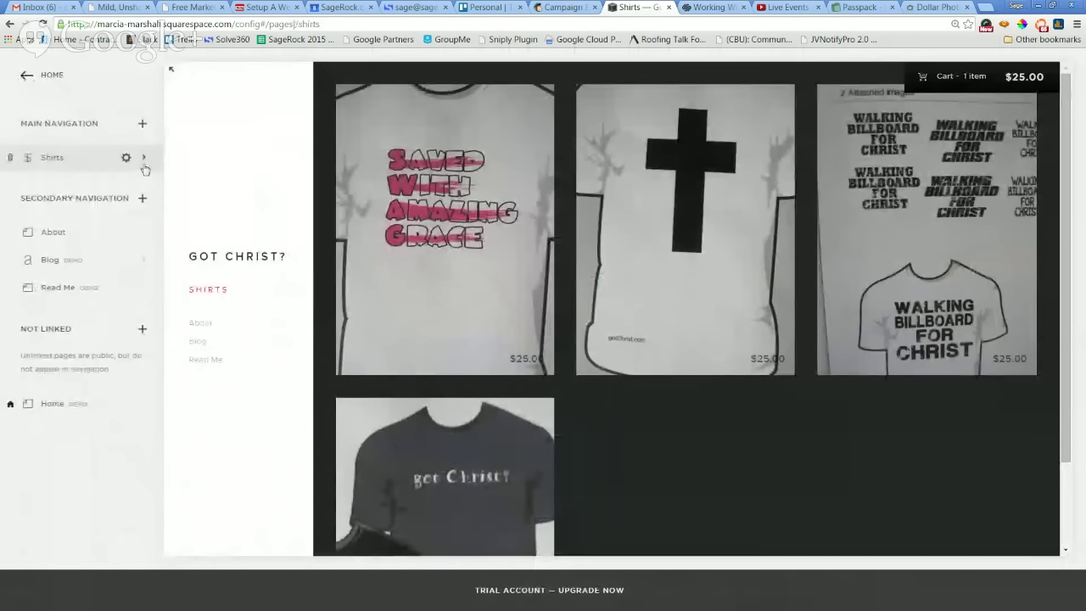
click(144, 160)
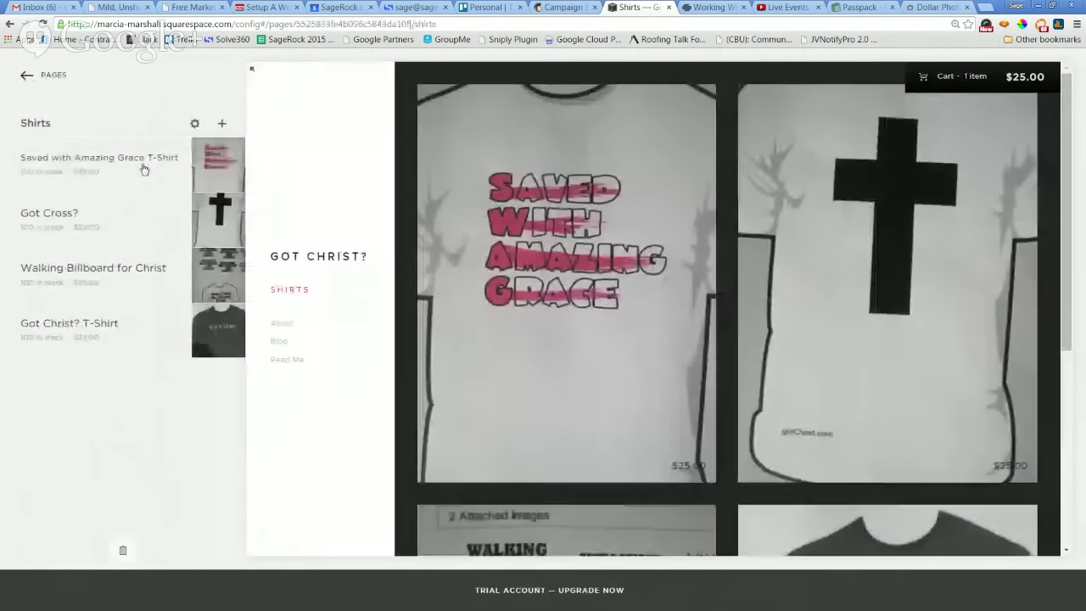
click(195, 124)
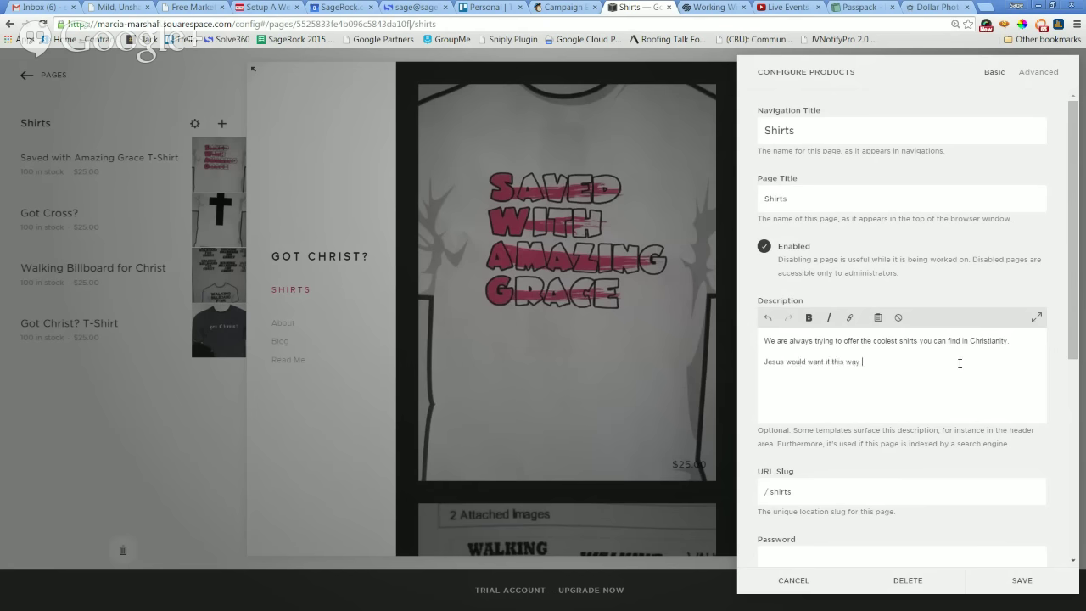
Save a Shirts description about the coolest shirts in Christianity, ending 'Jesus would want it this way.'.
scroll(1031, 339, down, 5)
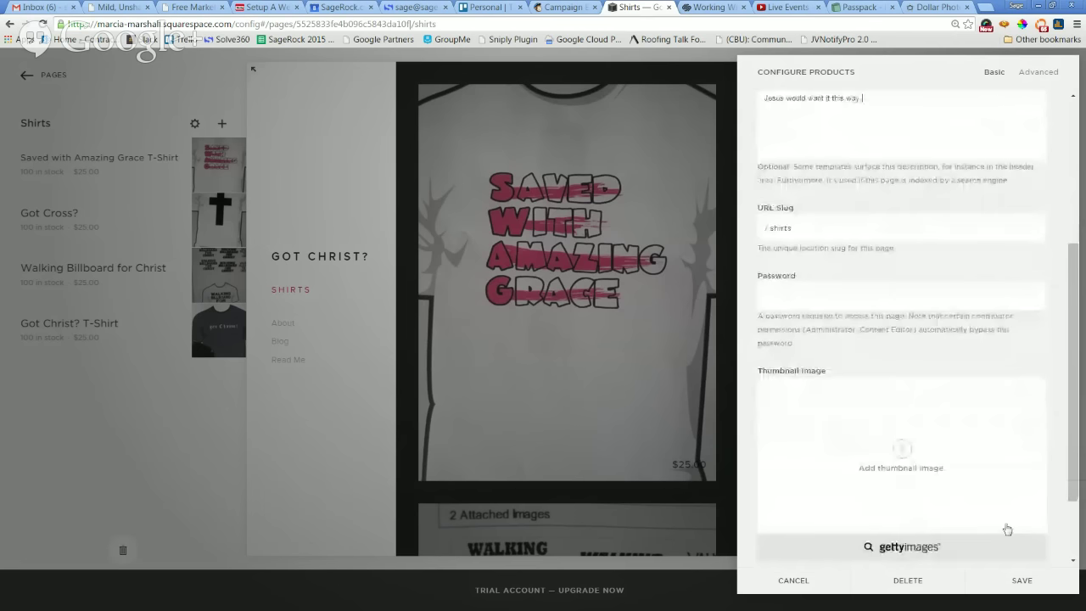
click(1002, 585)
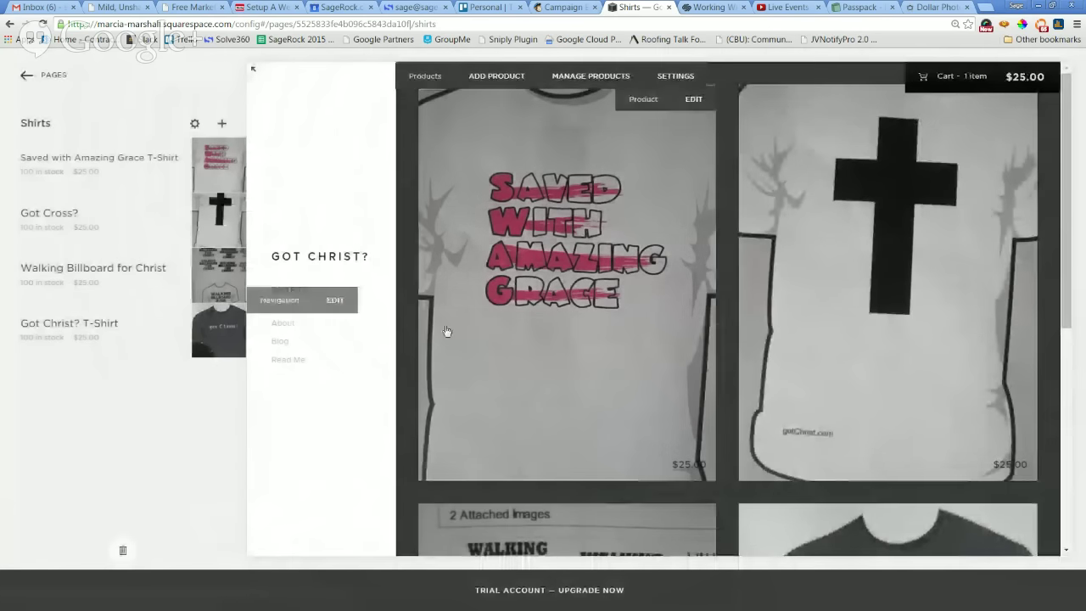
scroll(506, 325, down, 2)
scroll(536, 444, down, 2)
scroll(538, 438, up, 4)
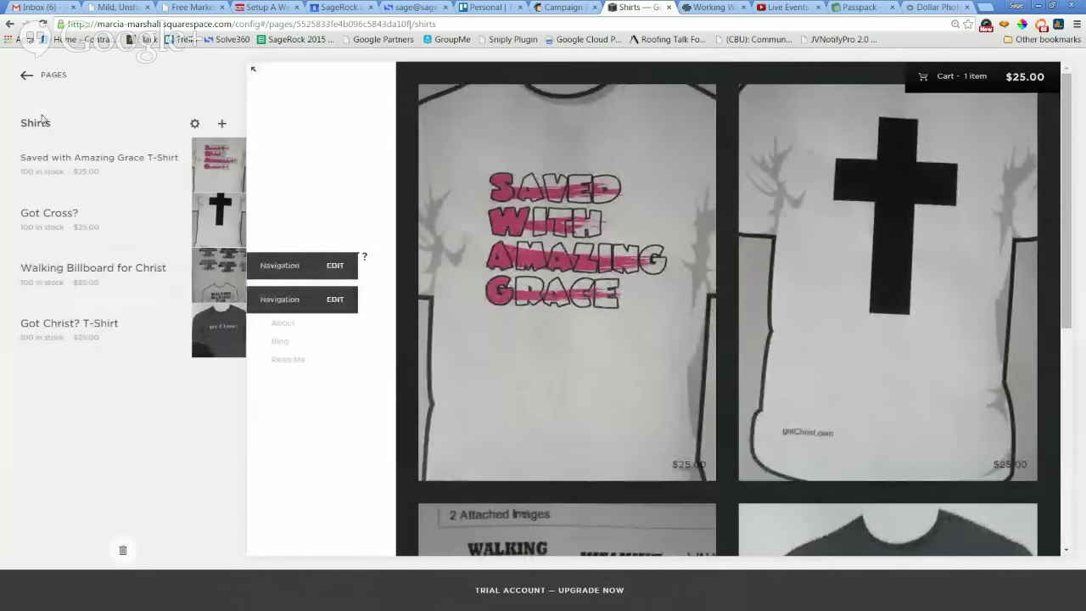
click(24, 76)
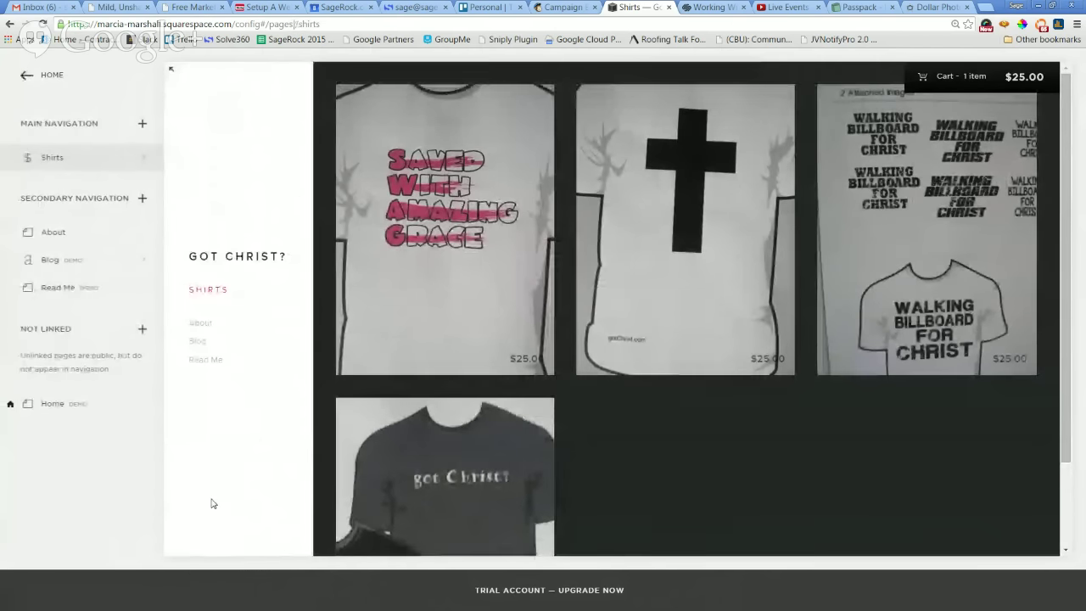
scroll(212, 509, down, 2)
scroll(211, 511, up, 2)
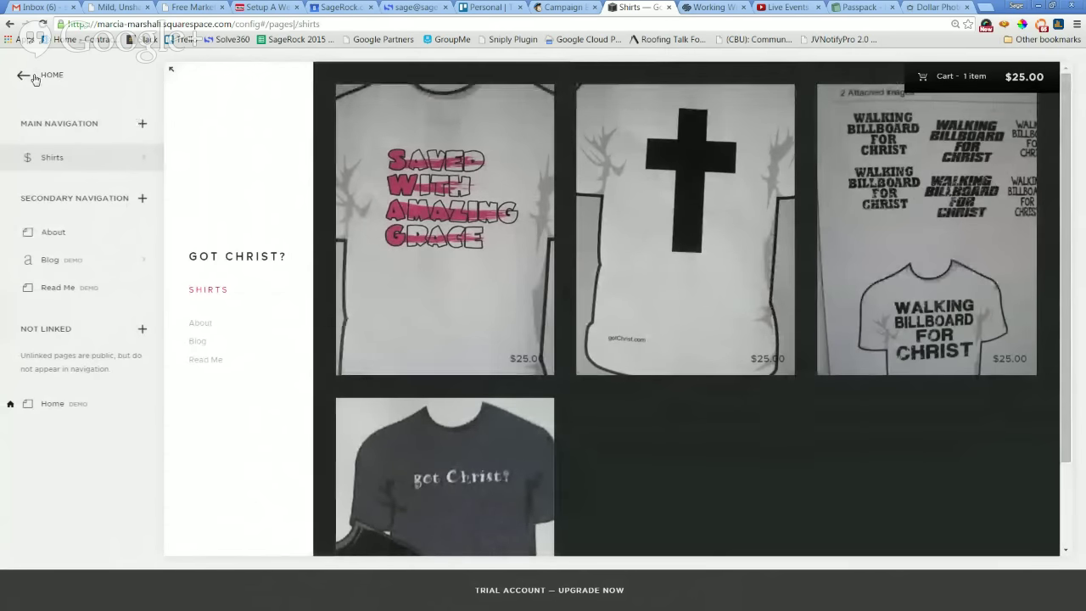
click(42, 78)
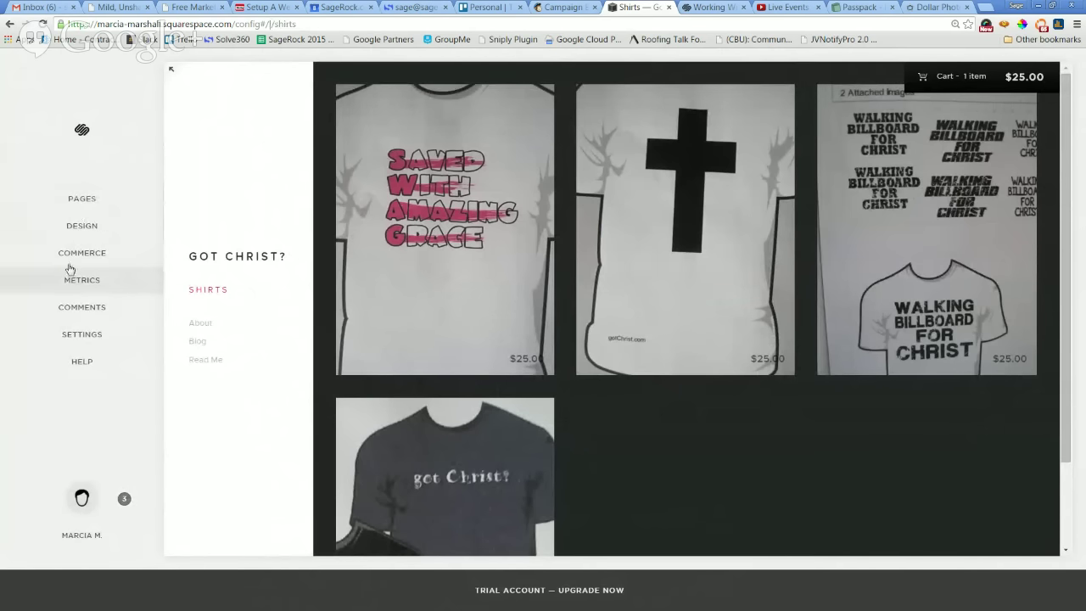
click(78, 229)
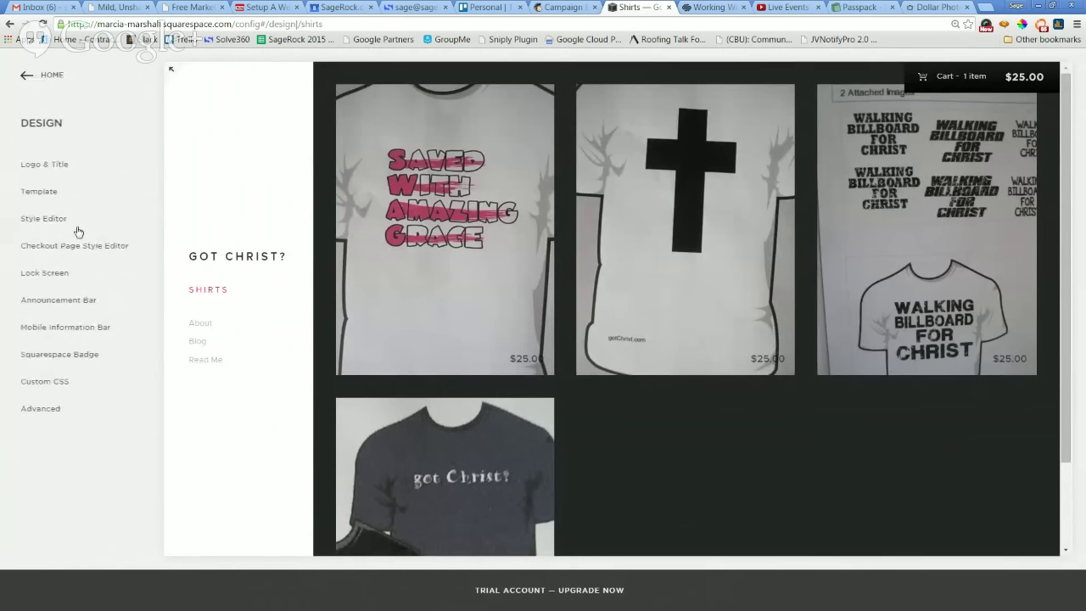
click(23, 79)
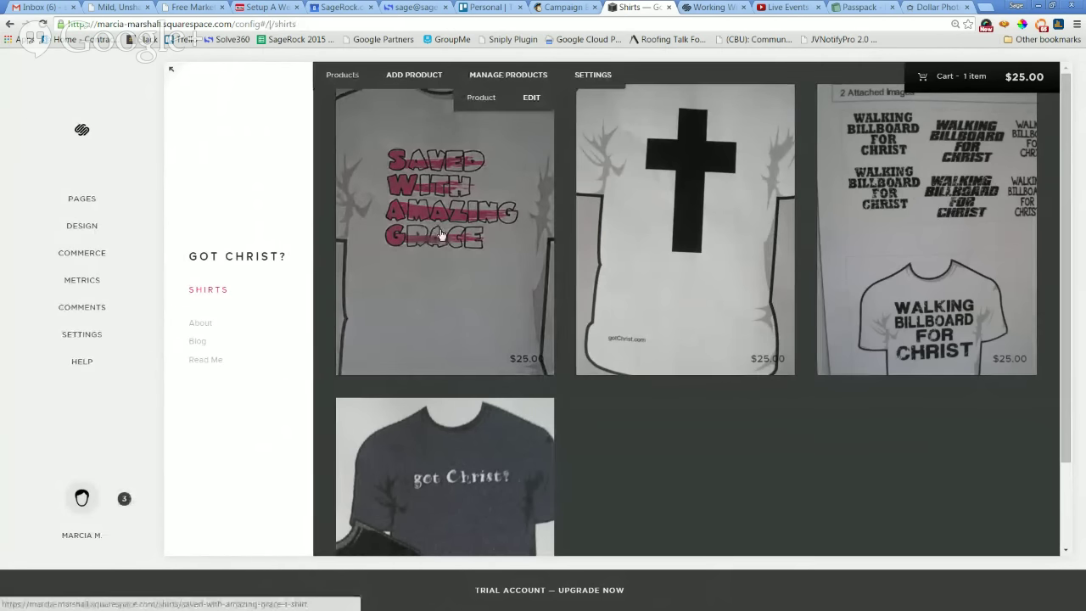
Open the Saved with Amazing Grace T-Shirt product page and zoom the view out to 75%.
click(441, 235)
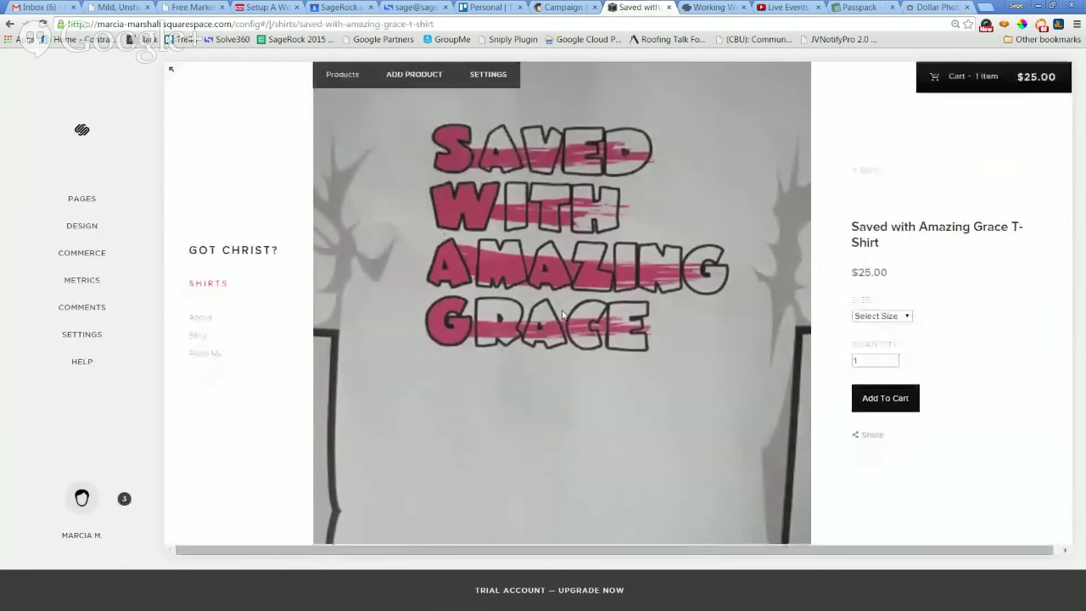
double_click(562, 314)
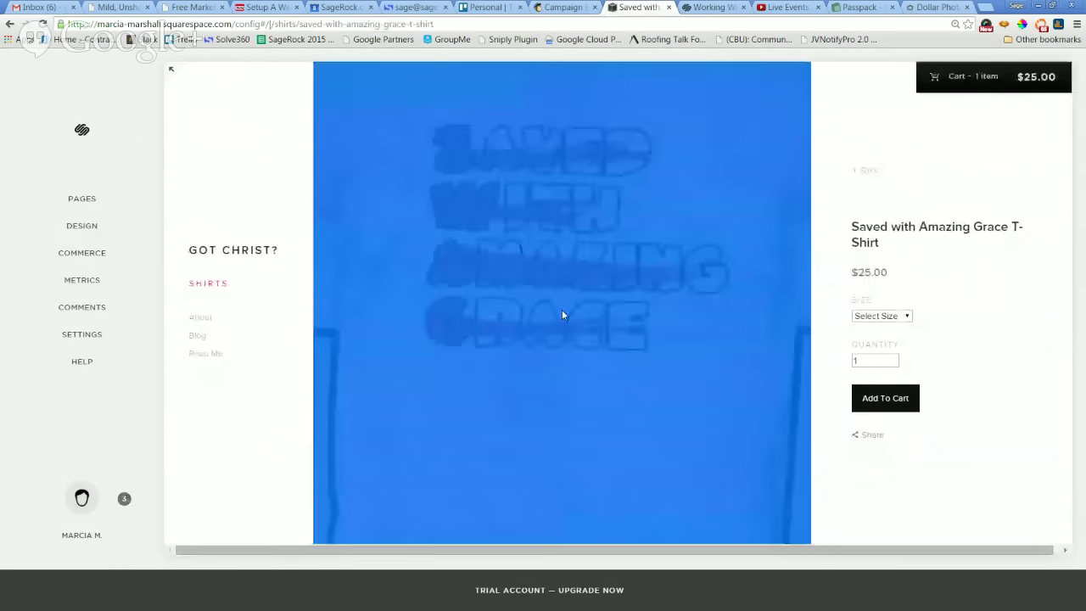
click(529, 248)
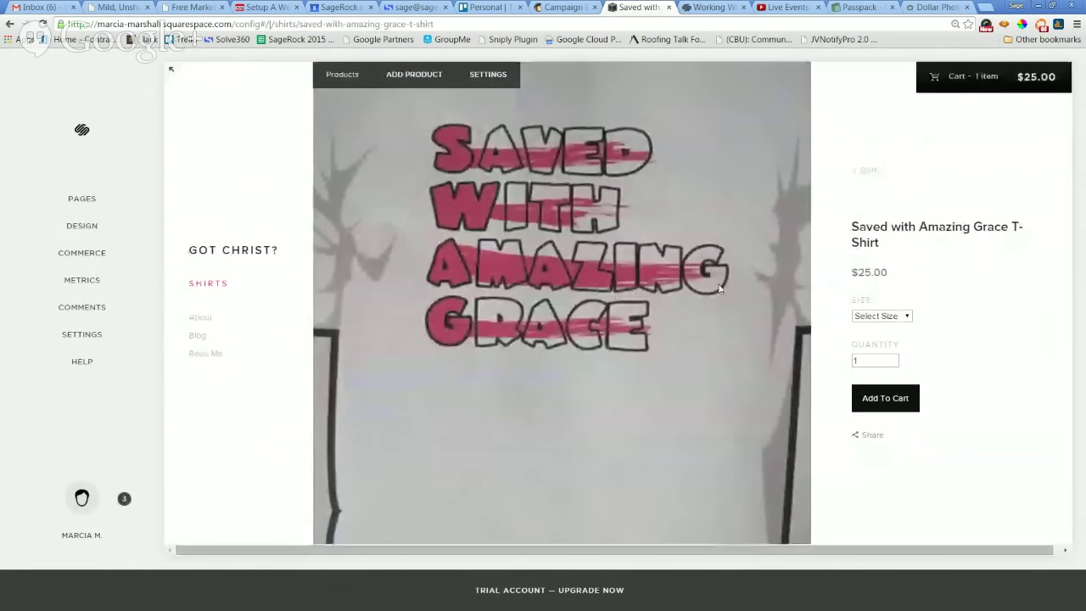
key(ctrl+minus)
key(ctrl+minus)
key(ctrl+minus)
key(ctrl+minus)
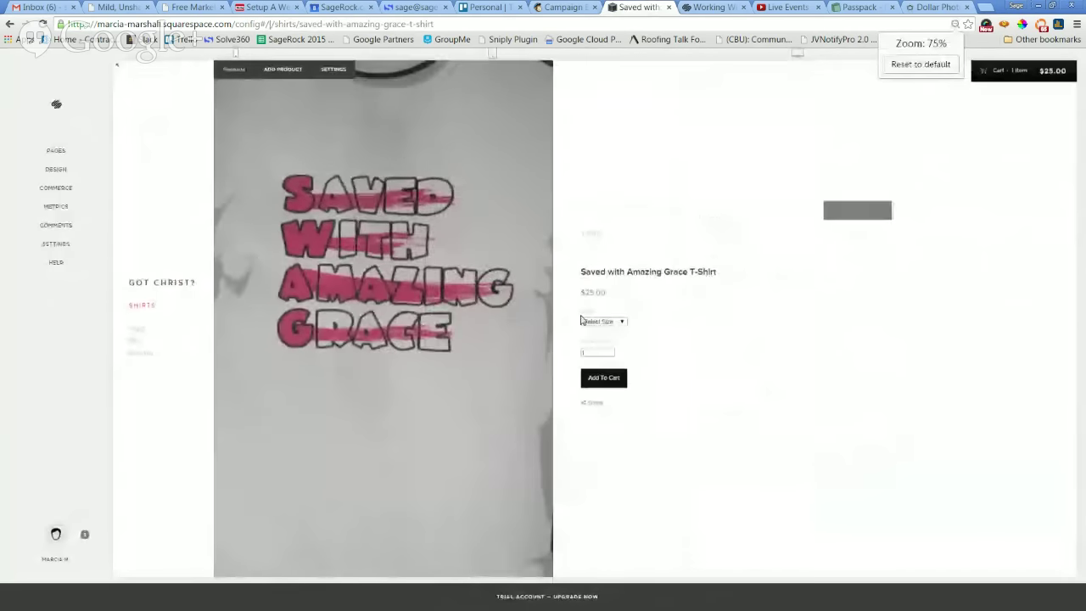
Open the Shirts page settings and close them without making changes.
click(331, 69)
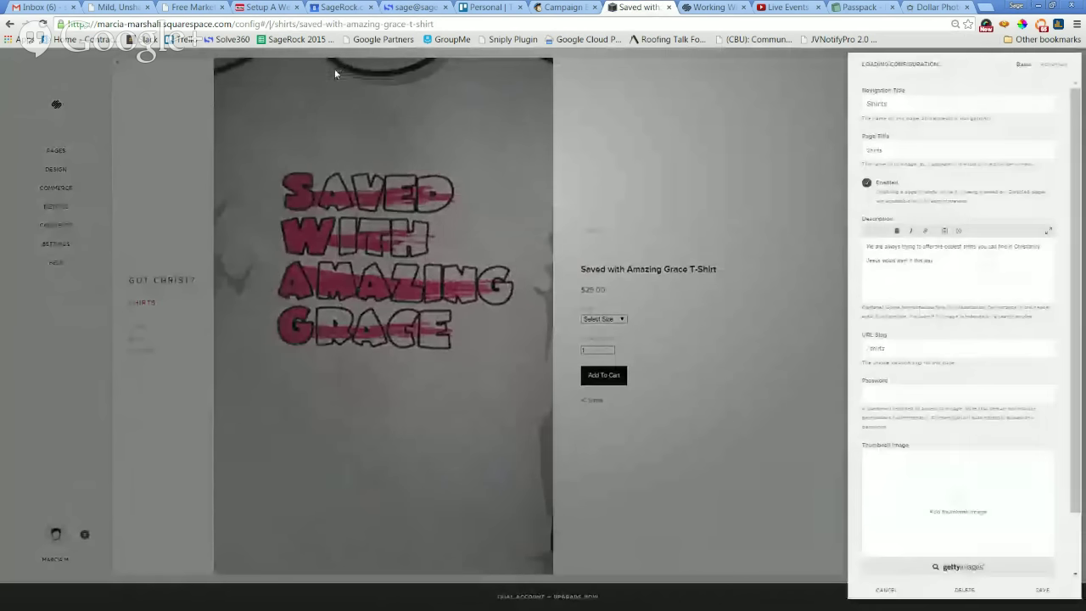
click(386, 282)
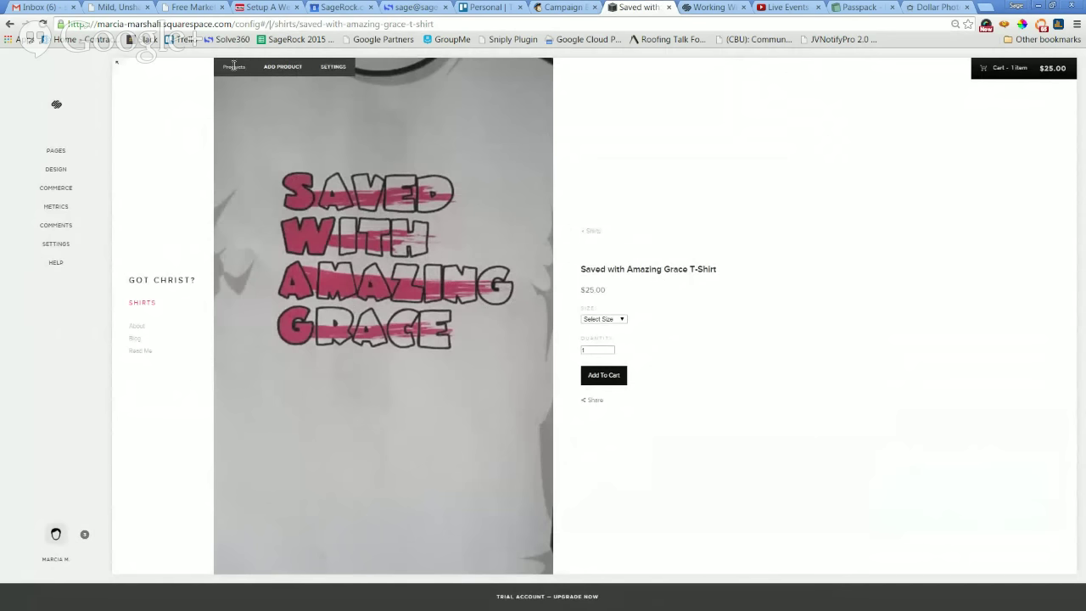
click(332, 68)
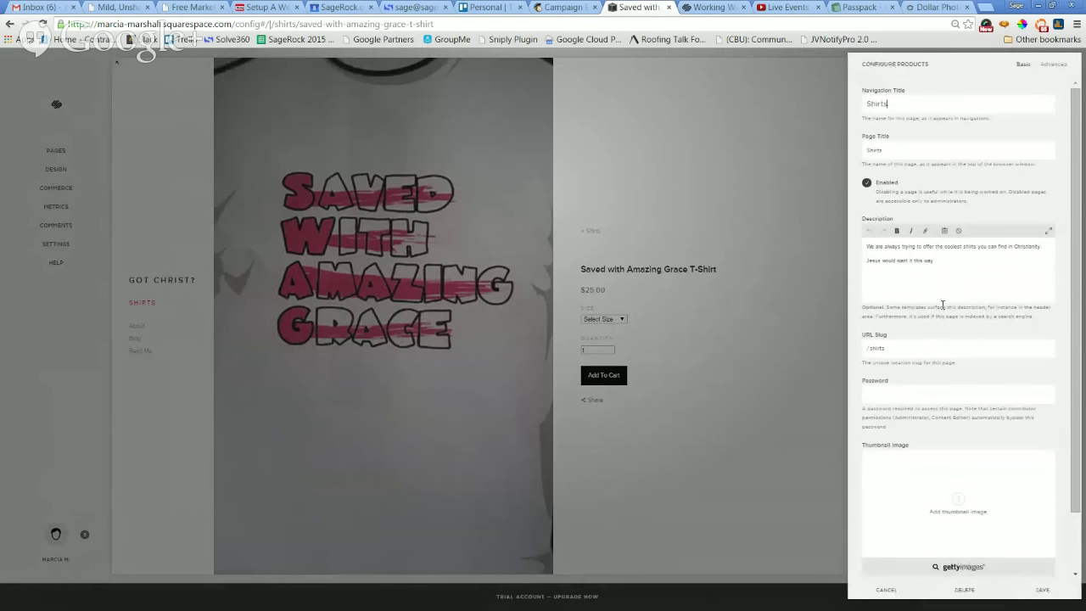
click(889, 589)
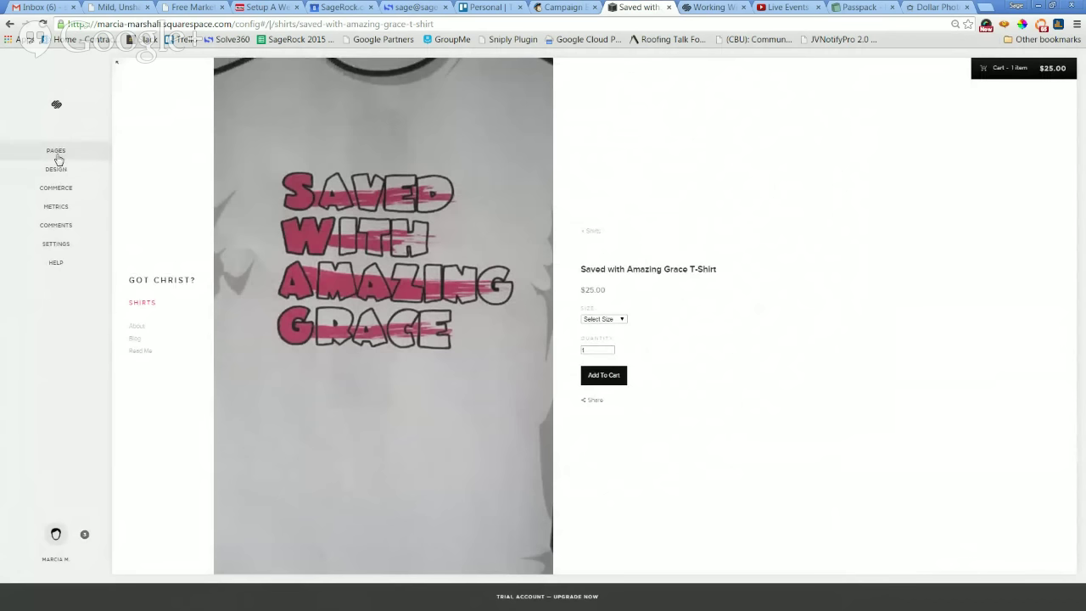
Open the Shirts page settings, glance at the Advanced tab, then return to Basic.
click(56, 151)
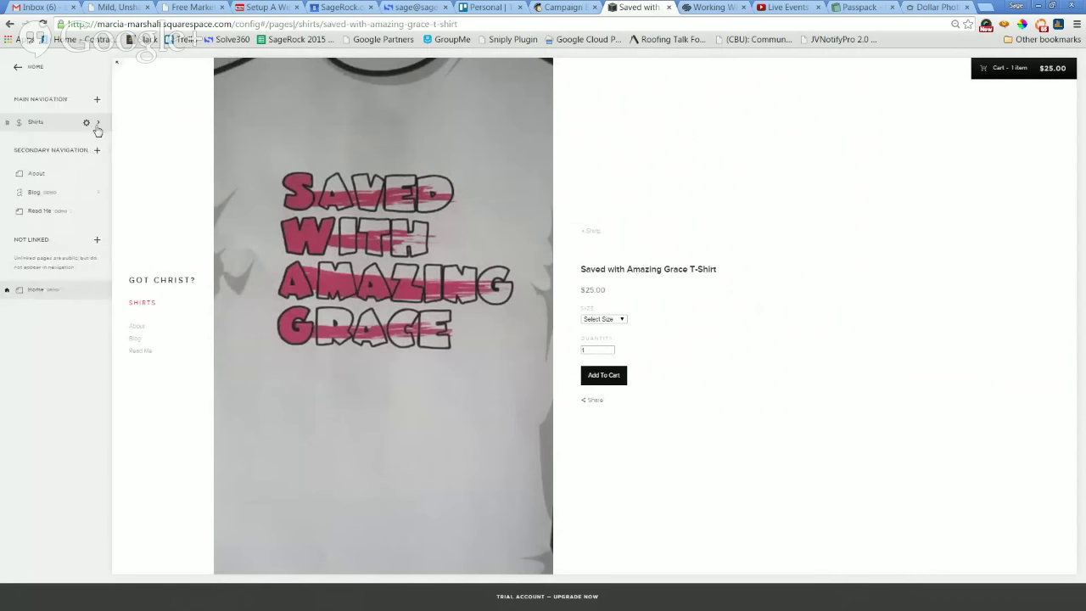
key(ctrl+0)
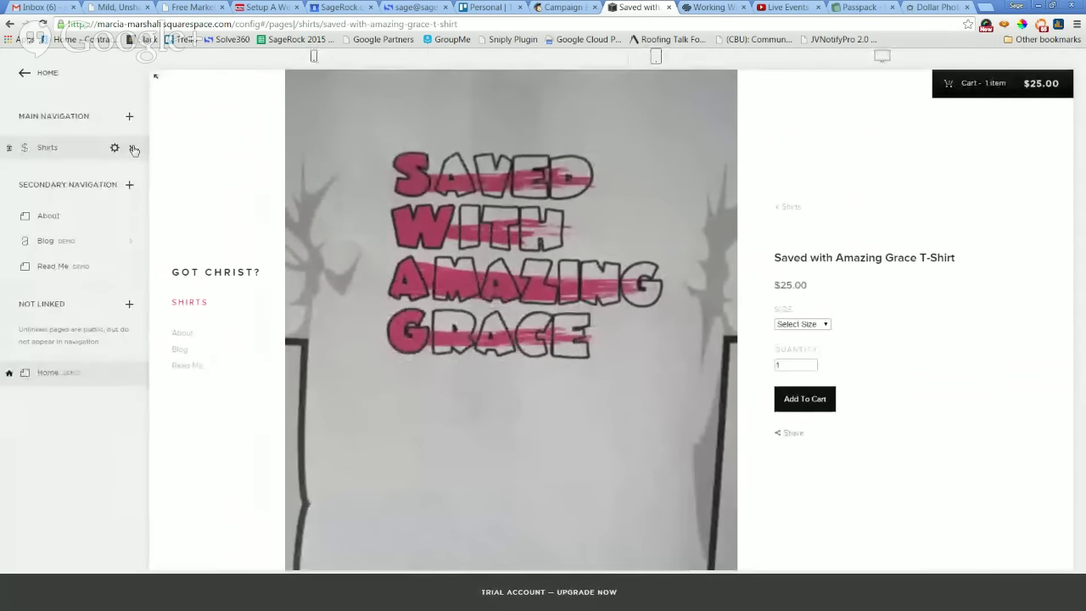
click(133, 149)
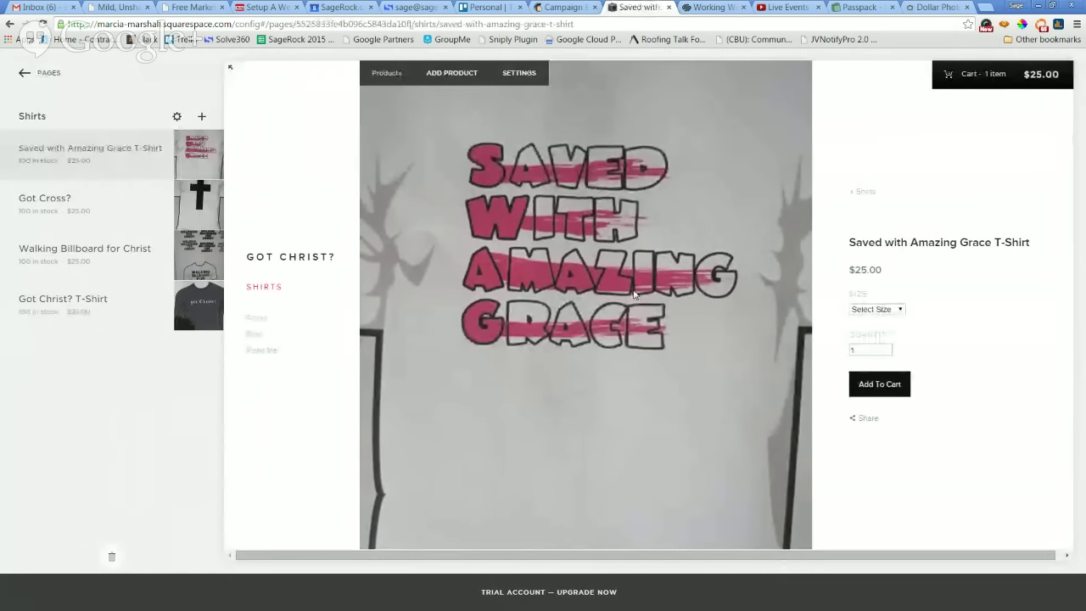
click(515, 73)
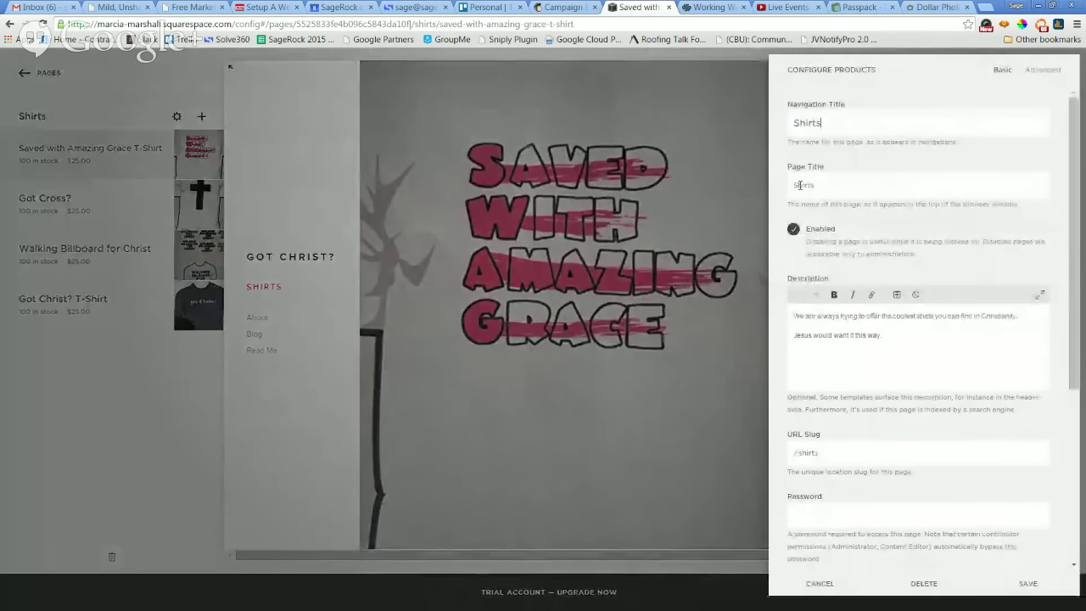
click(1055, 74)
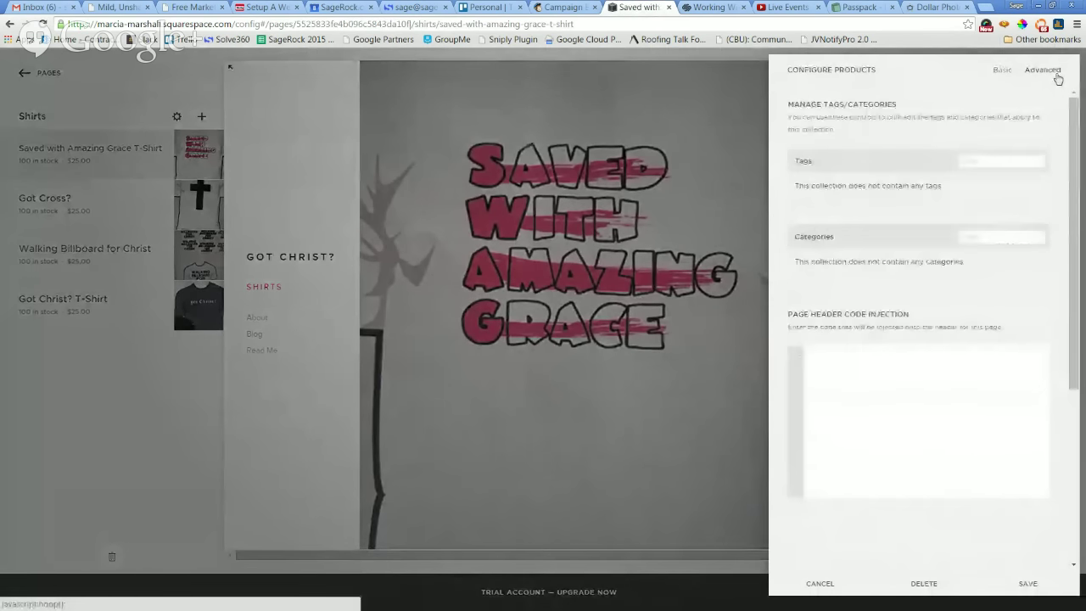
click(985, 163)
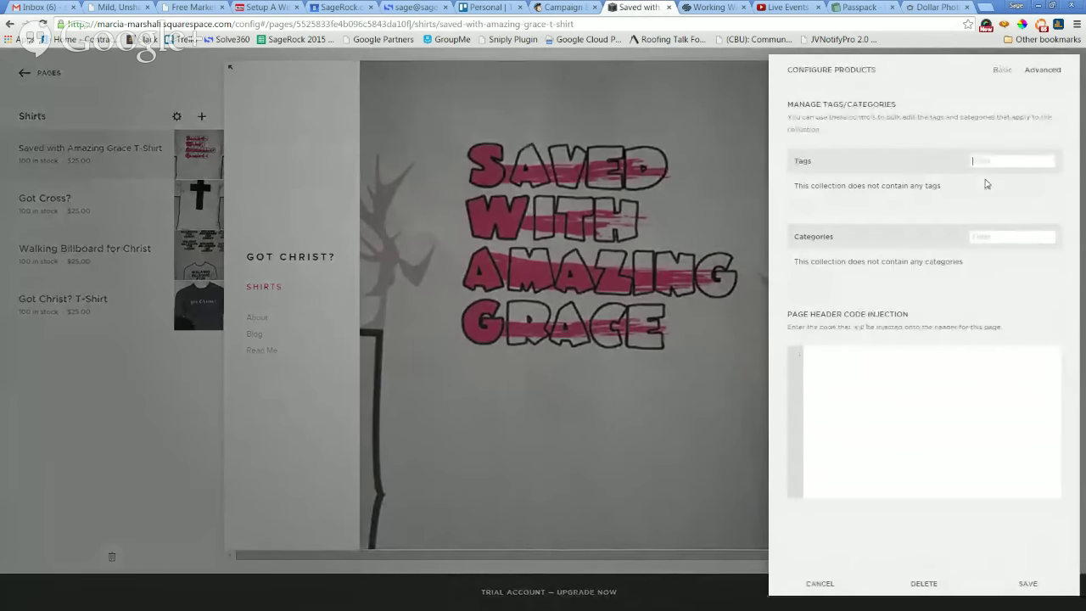
click(1001, 72)
scroll(979, 246, down, 5)
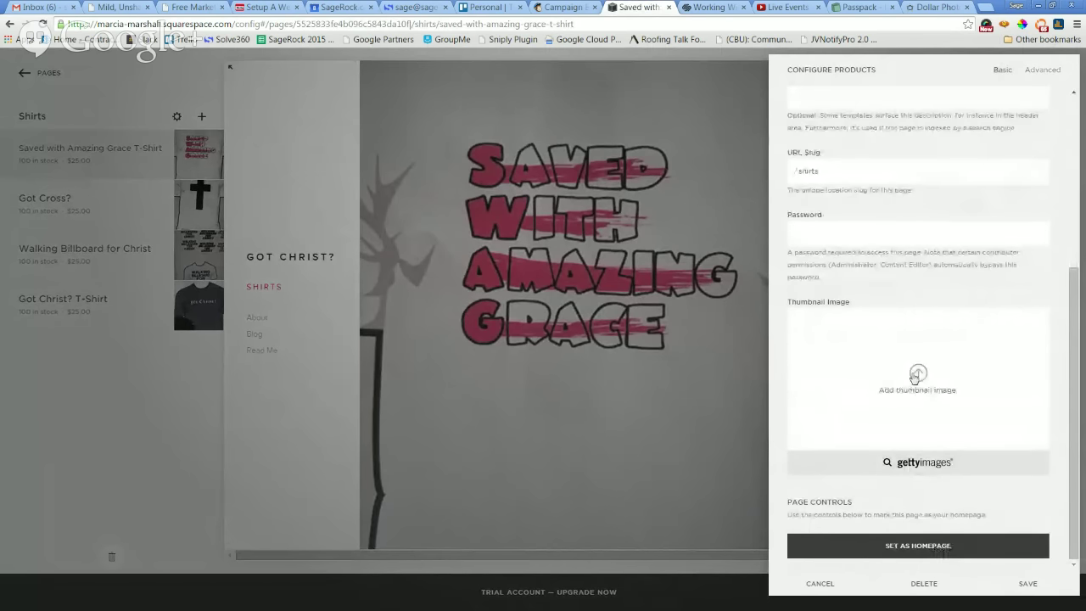
Upload IMG_4520.JPG, the Amazing Grace shirt photo, as the Shirts thumbnail and save.
click(916, 376)
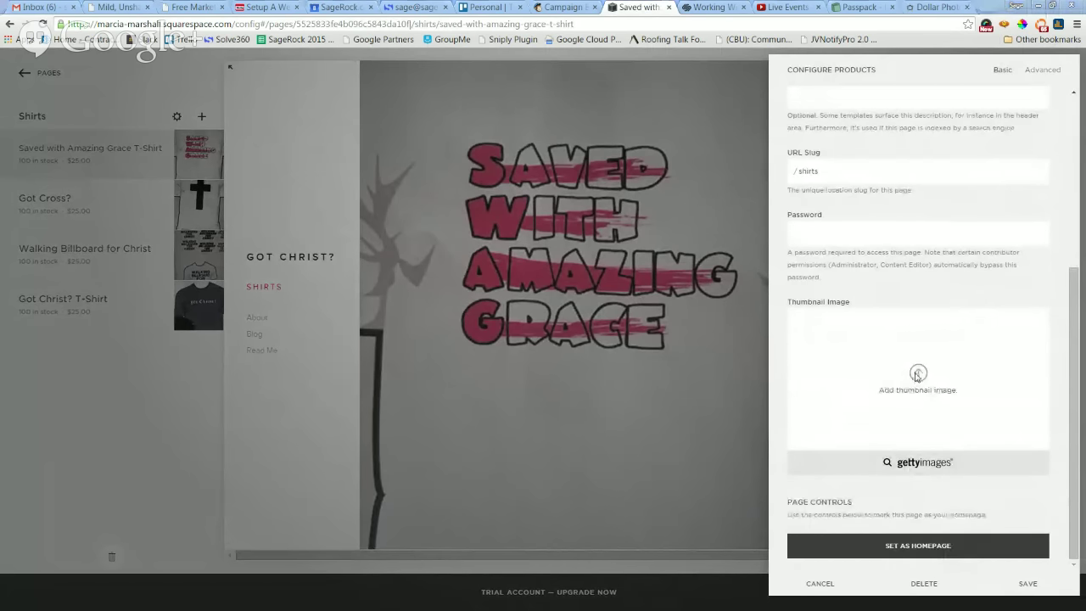
click(359, 184)
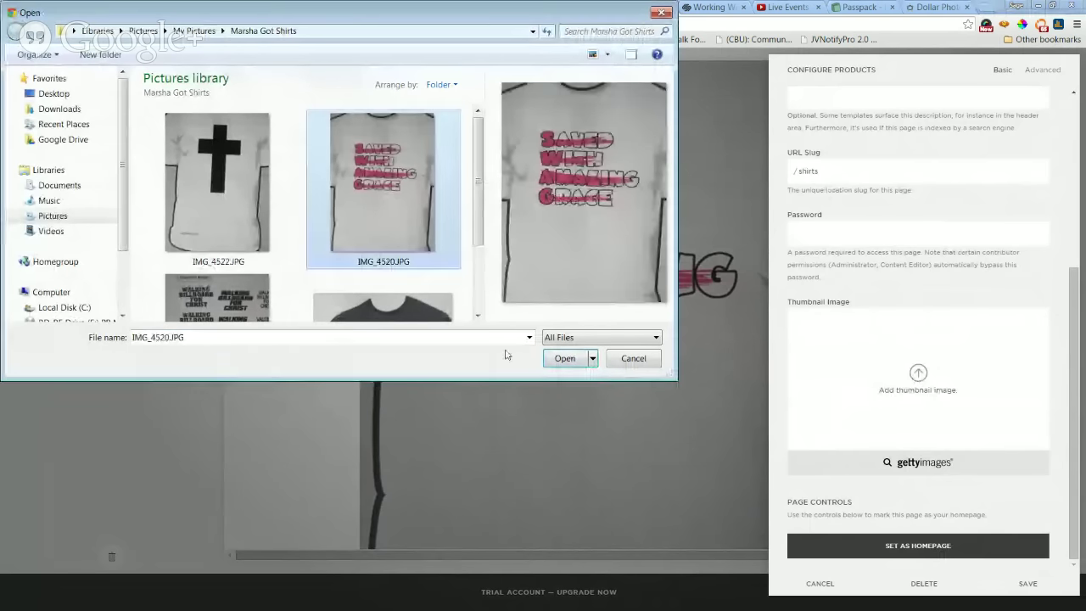
click(557, 357)
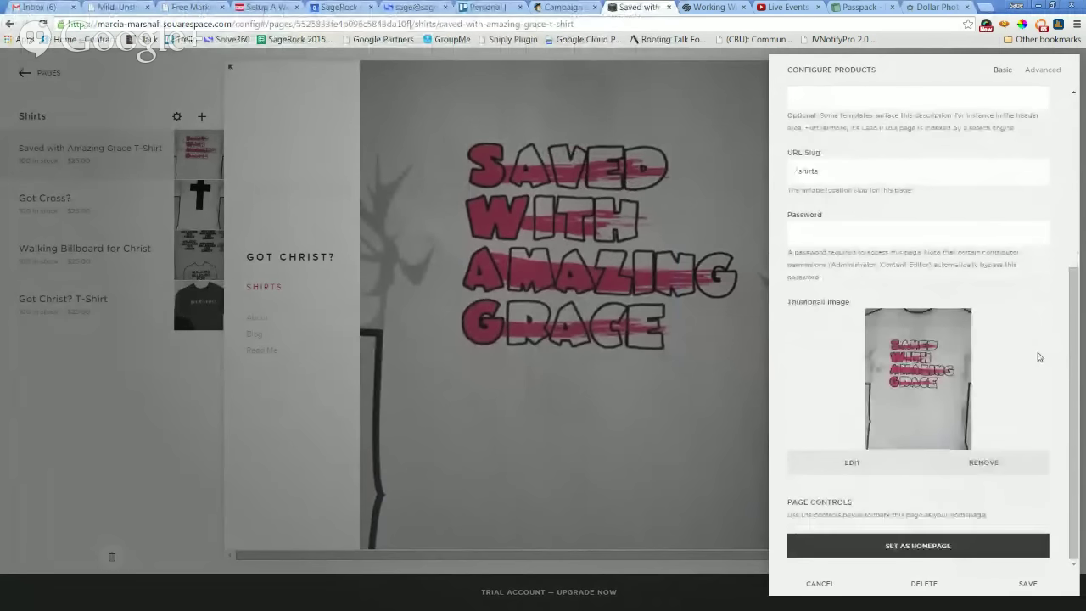
click(1025, 582)
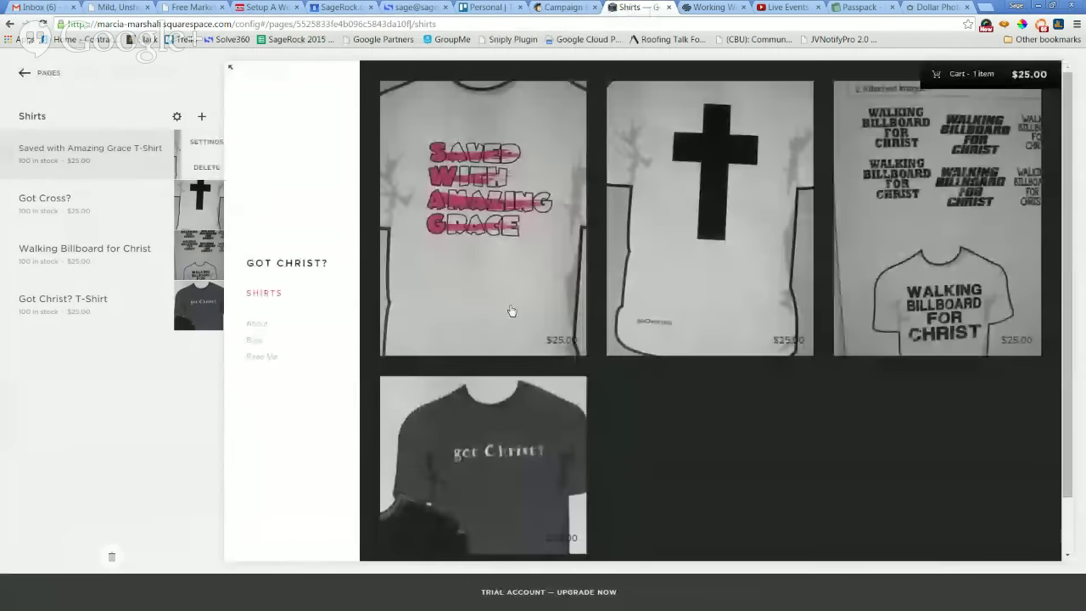
Go from Pages back to Design and look through the Logo & Title settings.
scroll(747, 420, down, 1)
scroll(748, 426, up, 1)
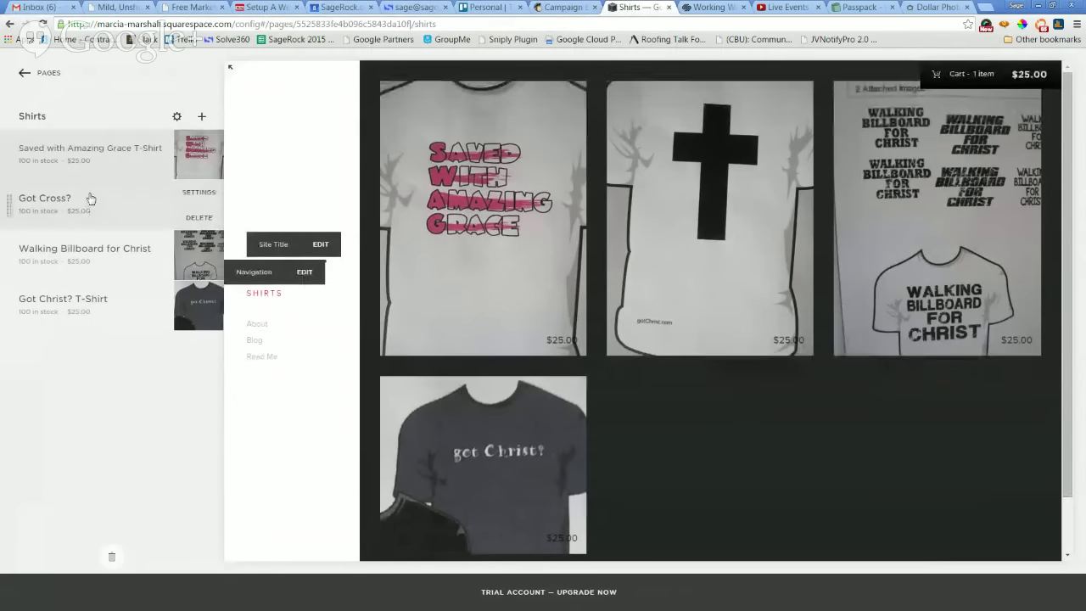
click(22, 74)
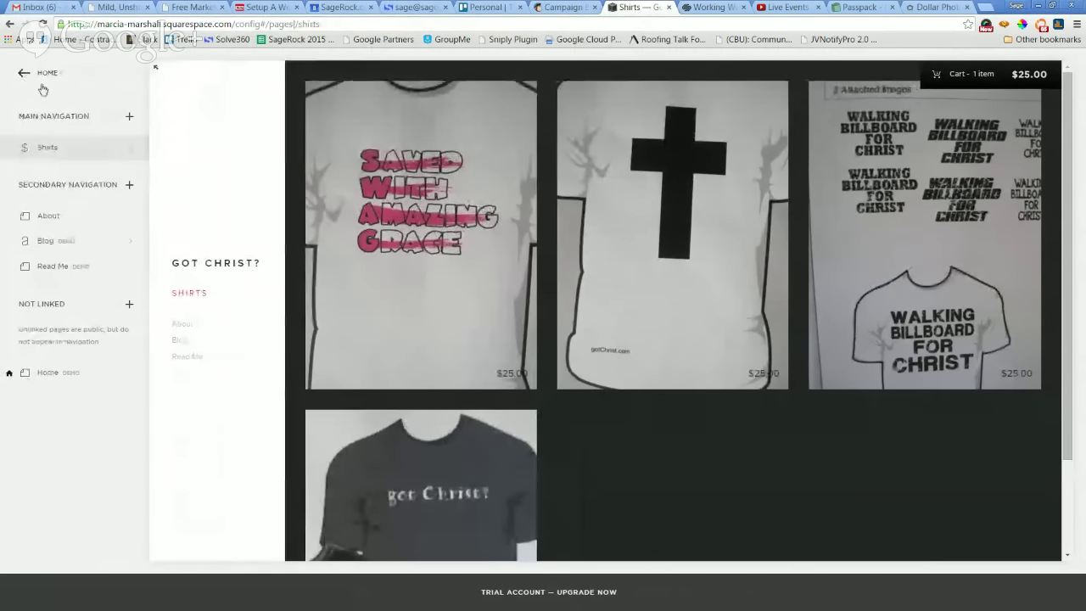
click(23, 78)
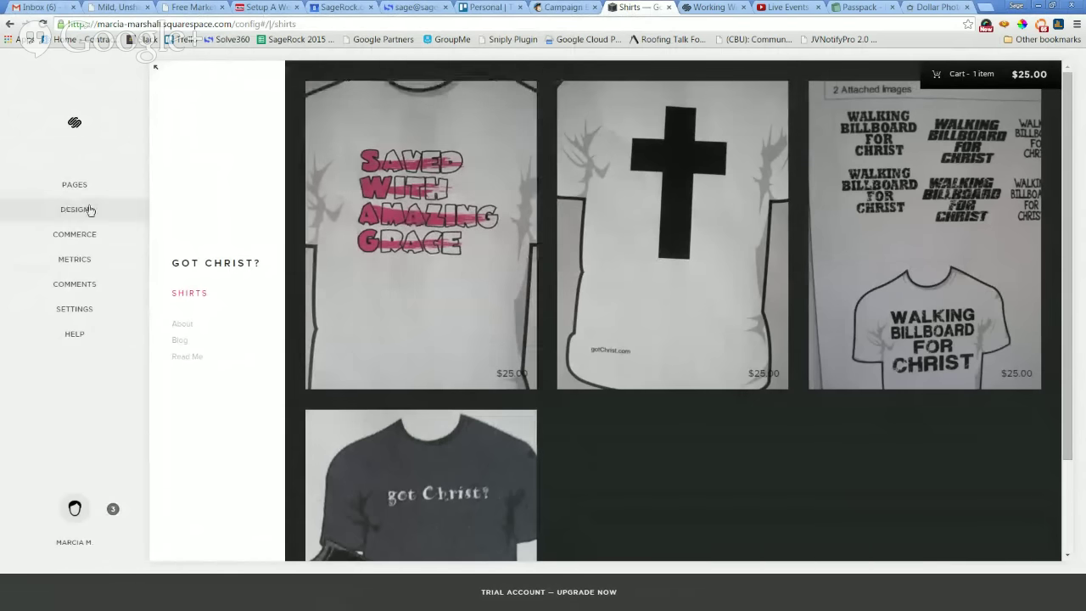
click(75, 212)
click(42, 155)
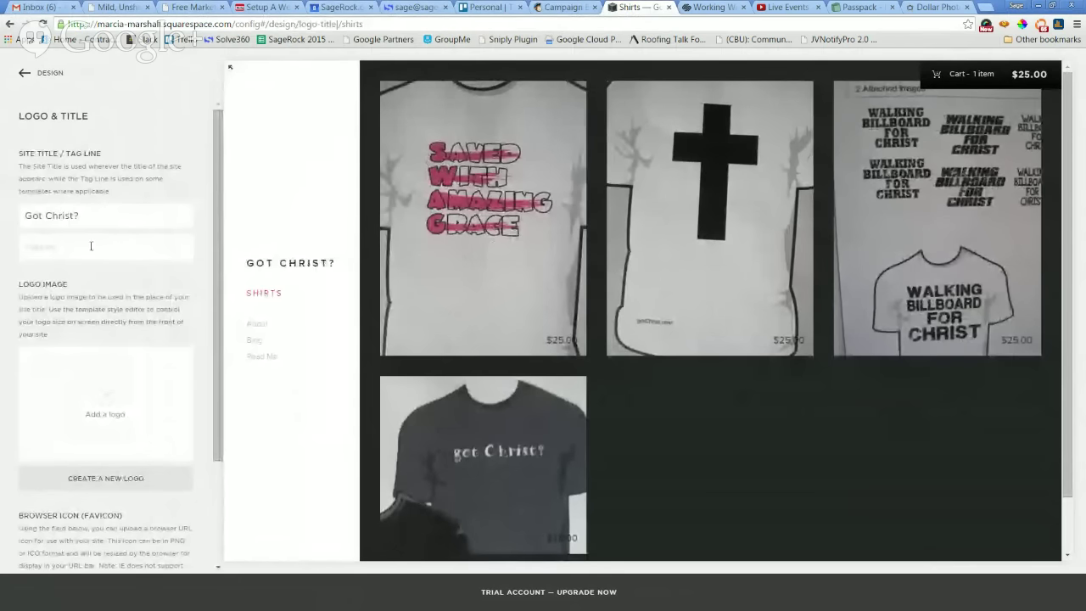
scroll(95, 247, down, 1)
scroll(103, 262, down, 1)
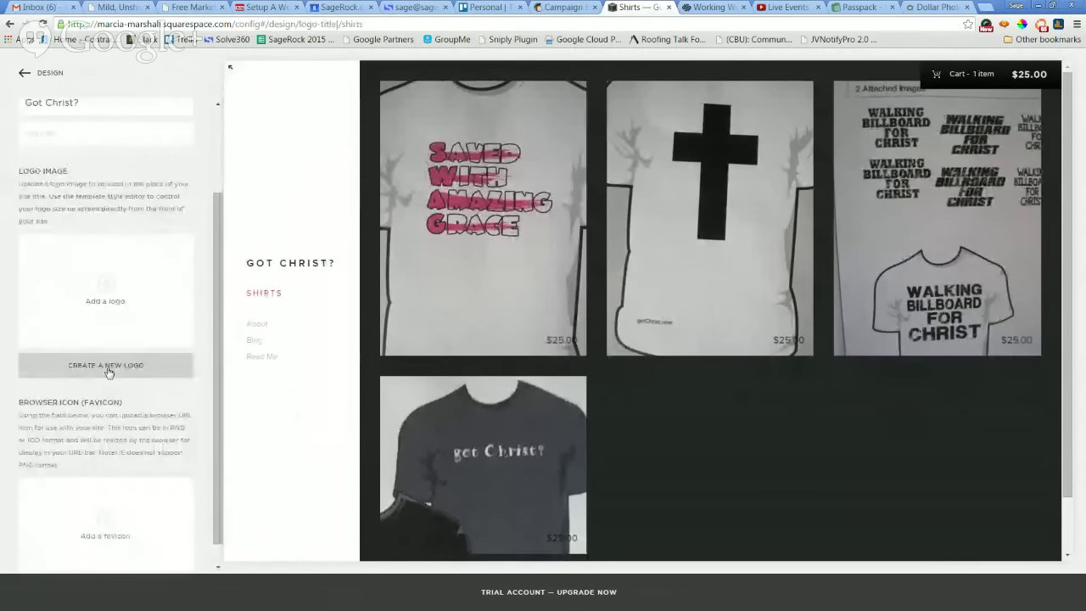
click(23, 76)
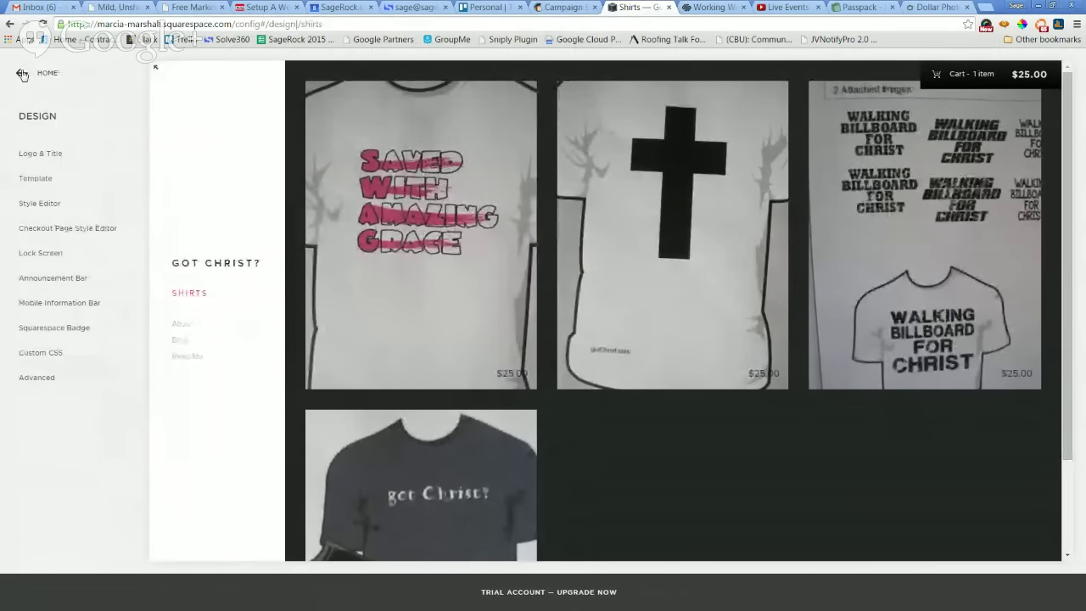
click(22, 76)
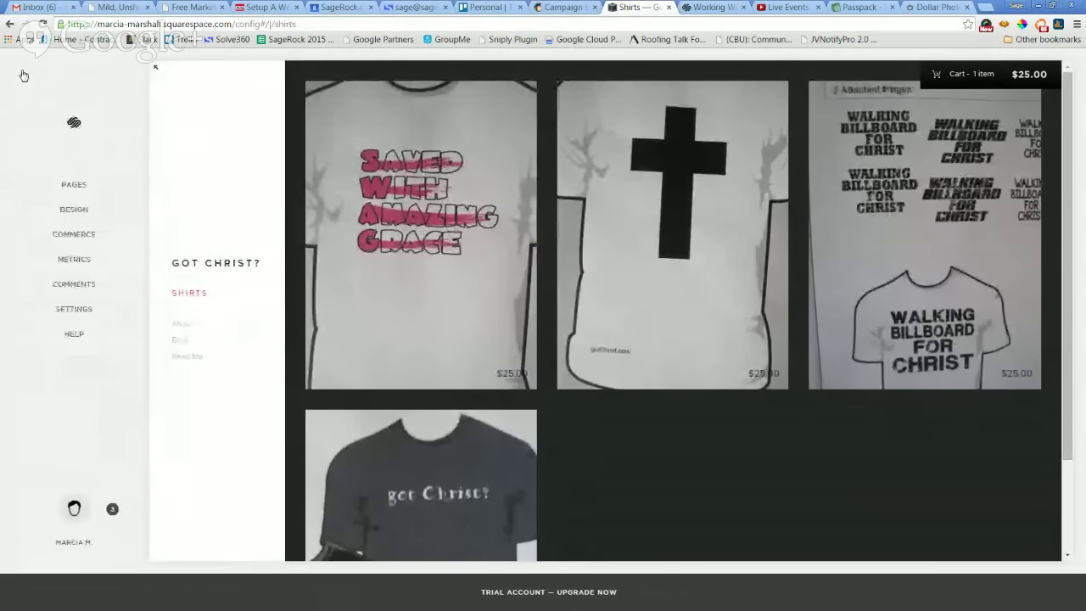
Zoom to 150%, reopen Logo & Title, scroll to Logo Image and choose Create a New Logo.
click(75, 213)
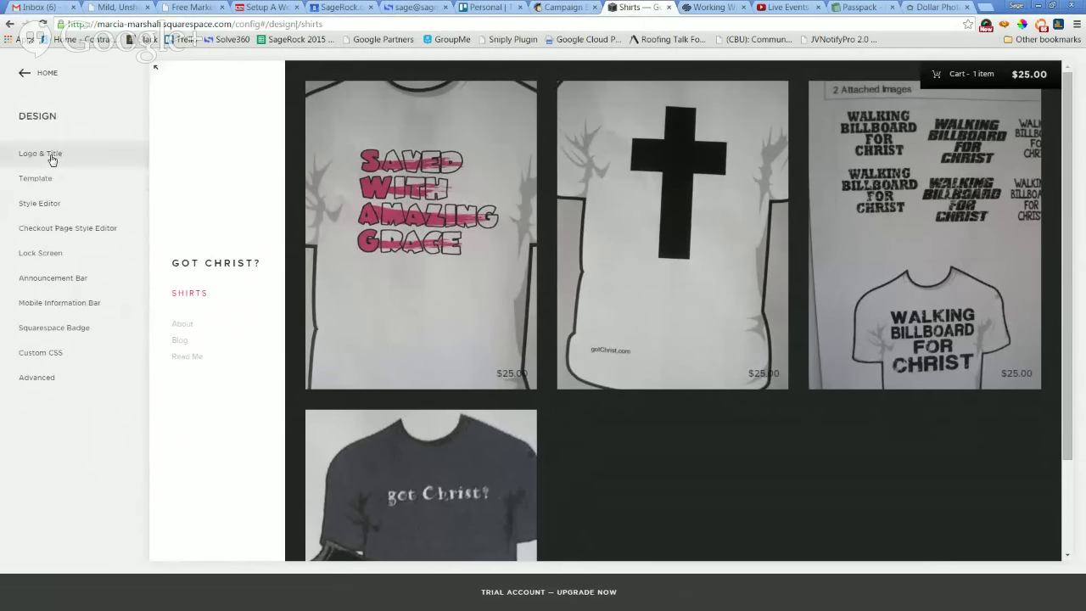
key(ctrl+plus)
key(ctrl+plus)
key(ctrl+plus)
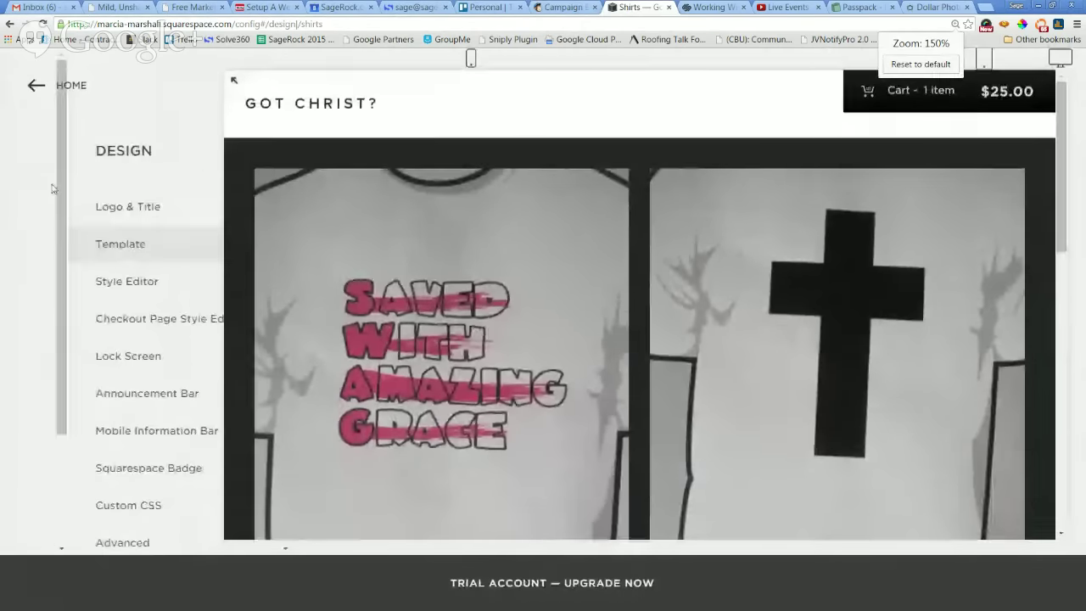
click(73, 206)
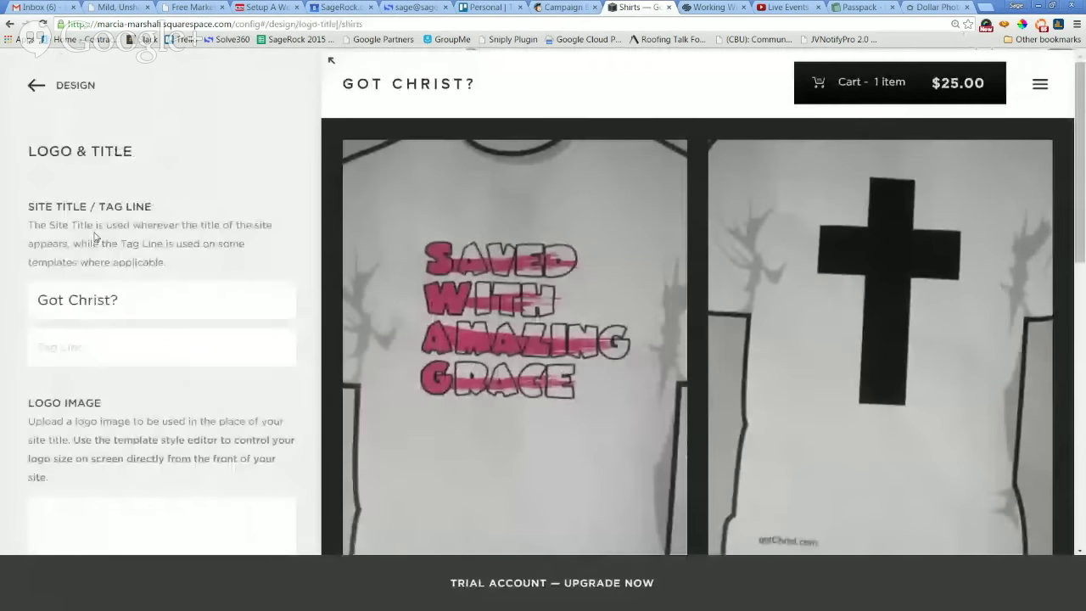
scroll(189, 285, down, 2)
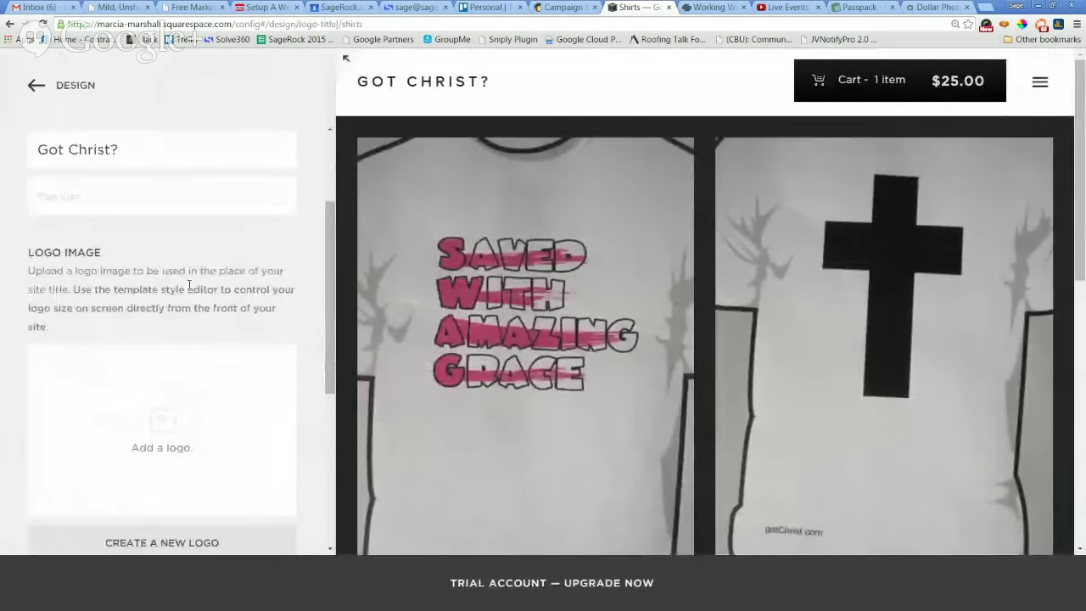
scroll(277, 270, down, 1)
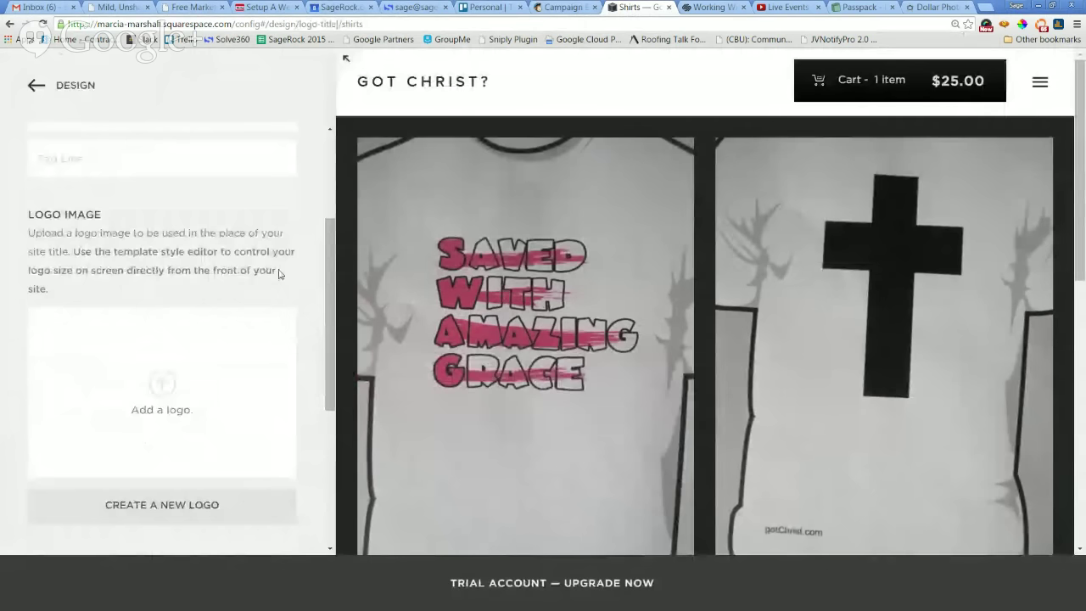
scroll(278, 273, down, 3)
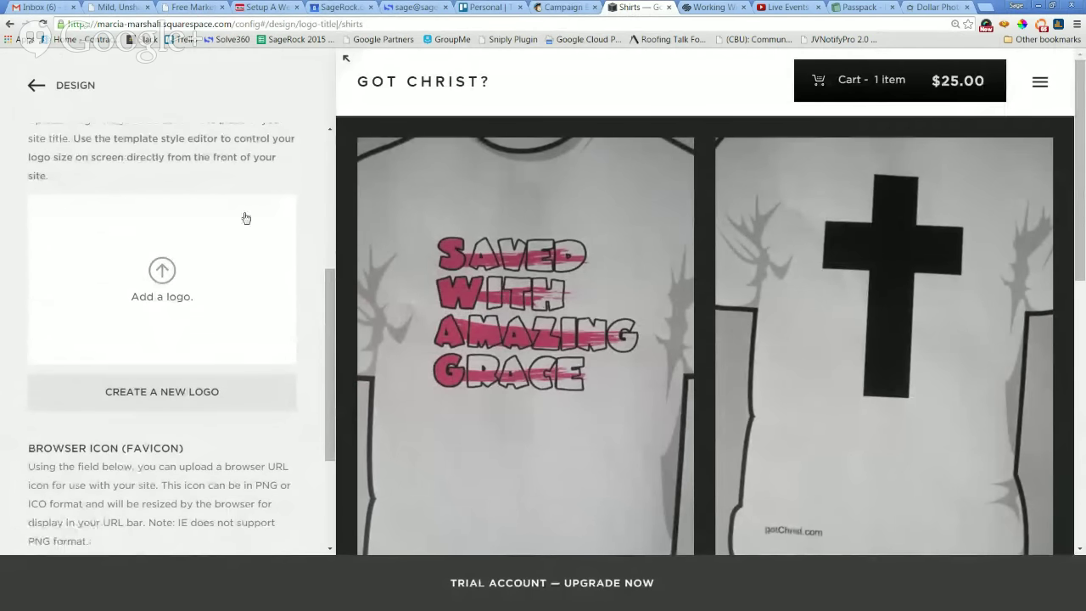
click(176, 392)
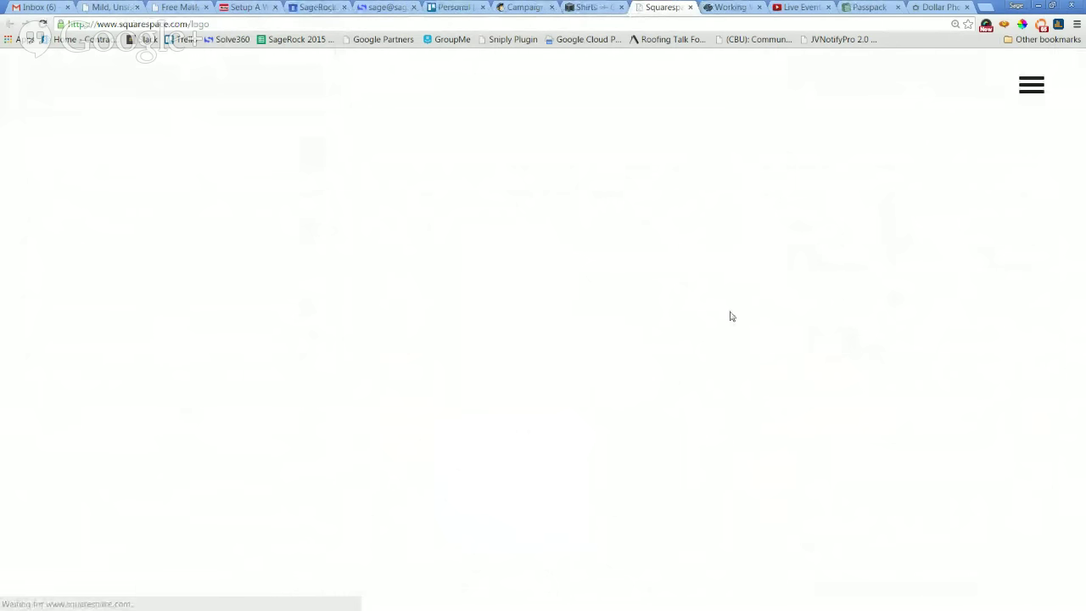
Enter Got Christ? as the logo name and continue into the logo editor.
text(LOGO NAME)
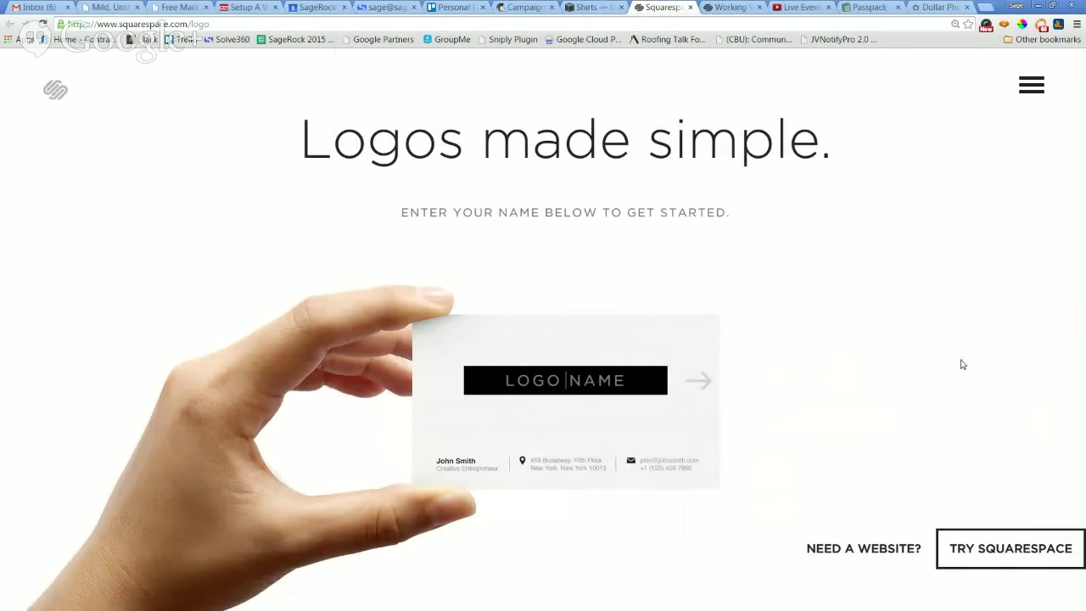
text(C)
key(BackSpace)
text(Got )
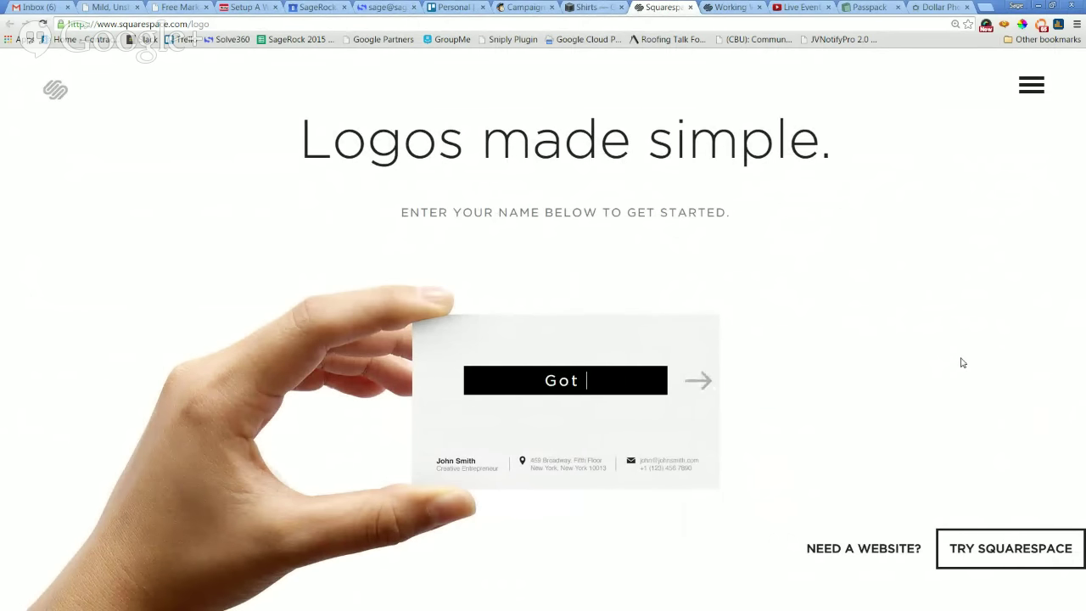
text(Christ?)
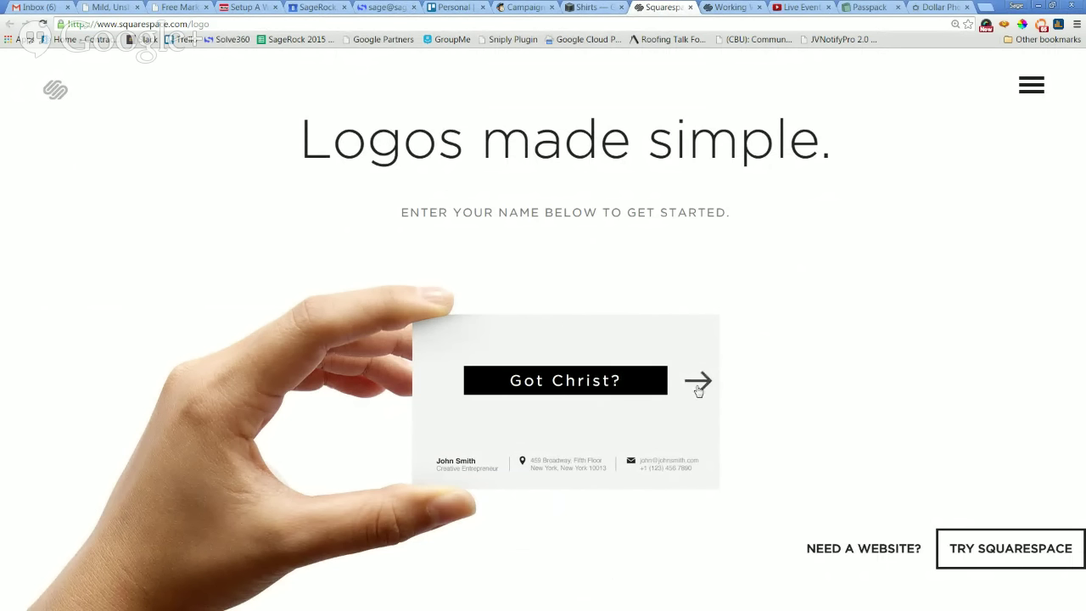
click(697, 384)
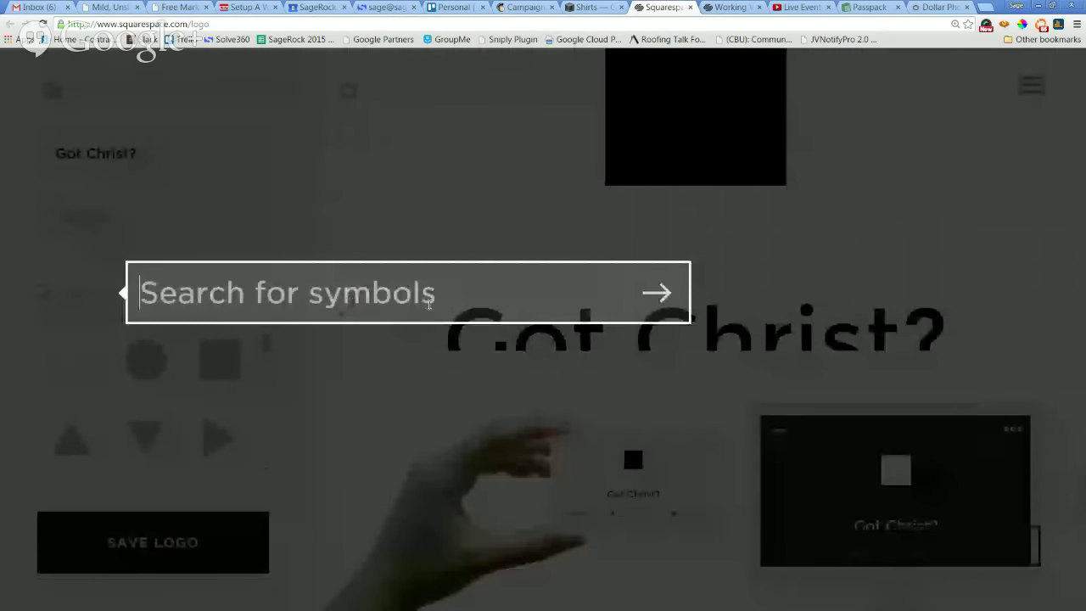
Search symbols for 'chris' and add the three-crosses icon to the logo.
text(chris)
key(Return)
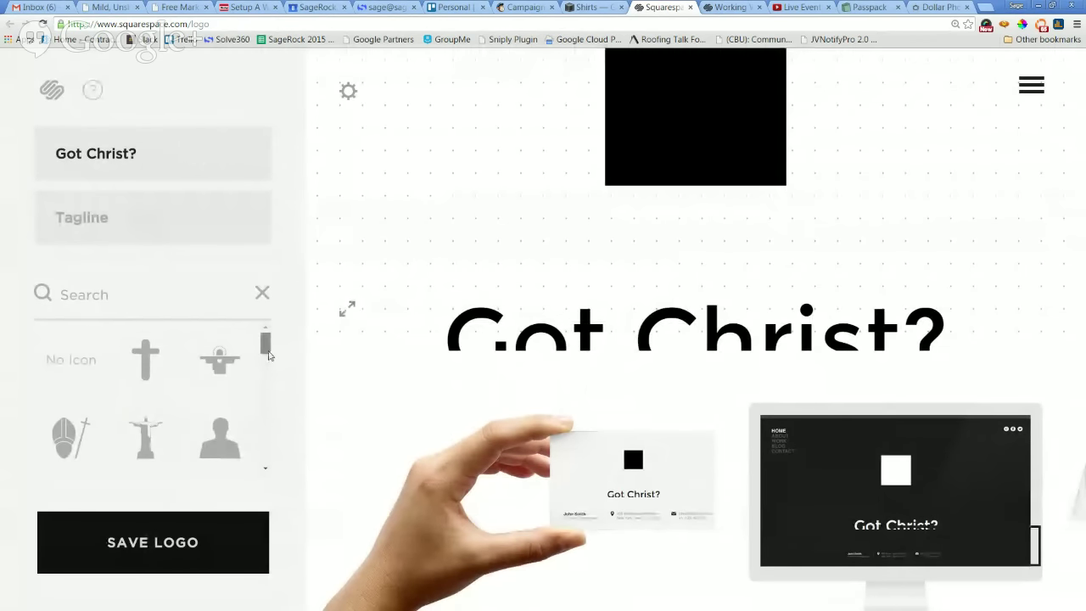
drag(268, 355, 277, 458)
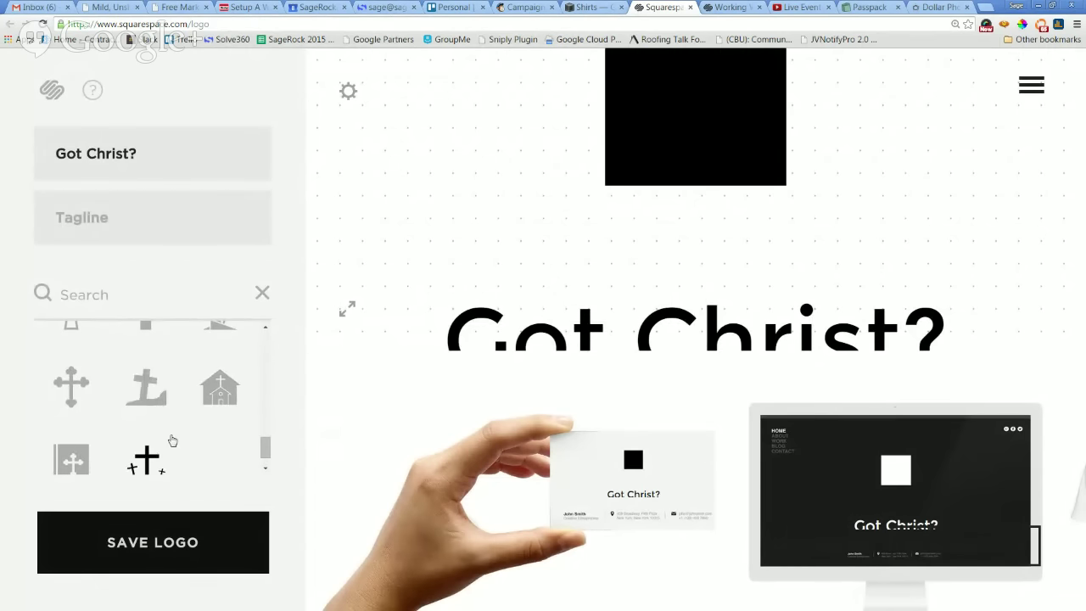
click(153, 459)
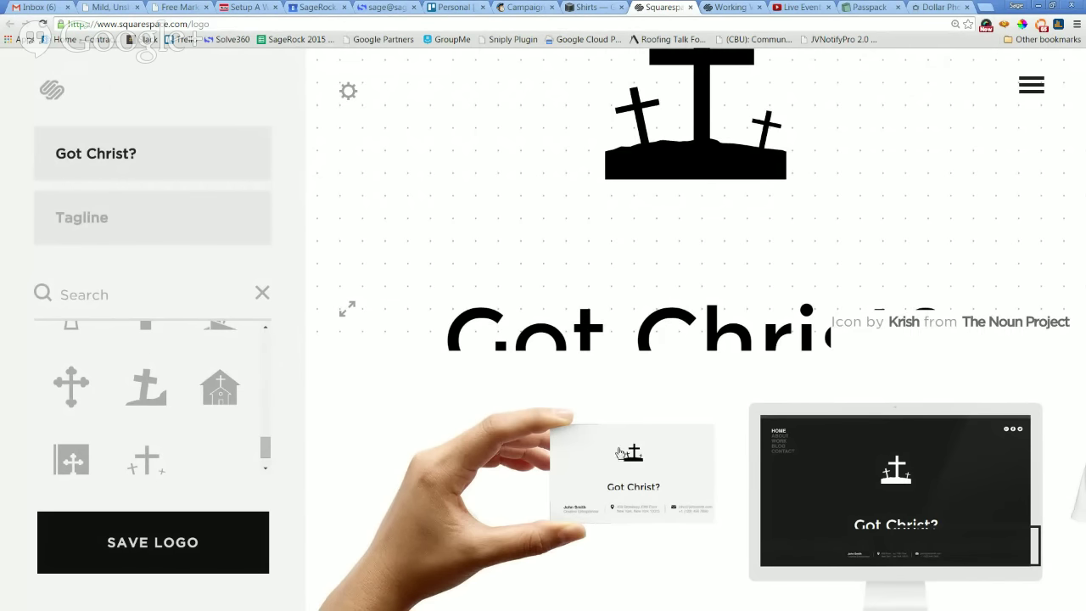
click(149, 230)
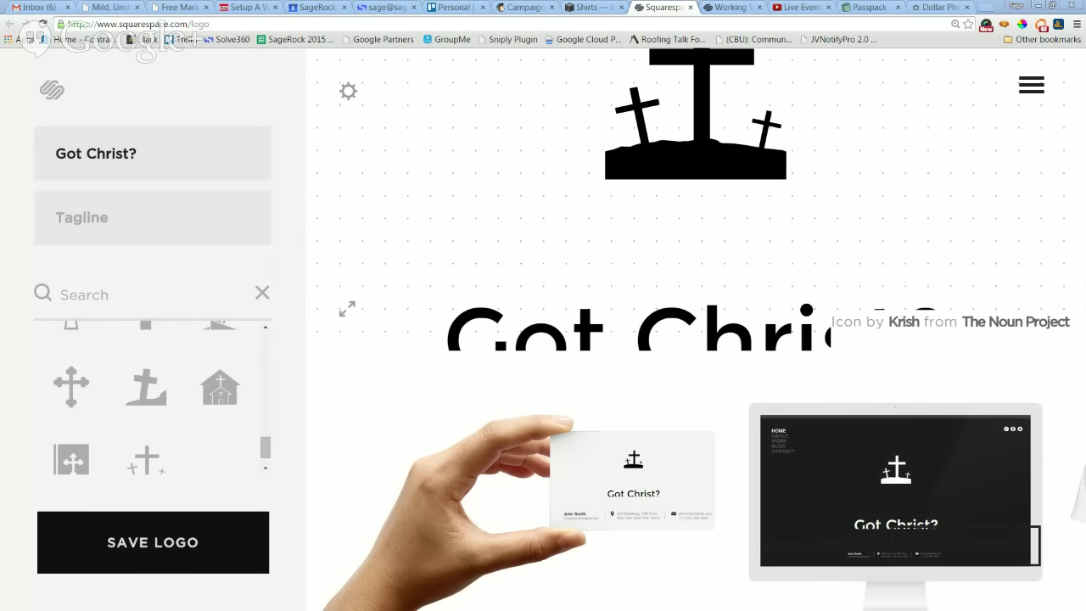
Replace a typo-filled draft with the tagline 'What Would Jesus Wear?' under Got Christ?
click(120, 216)
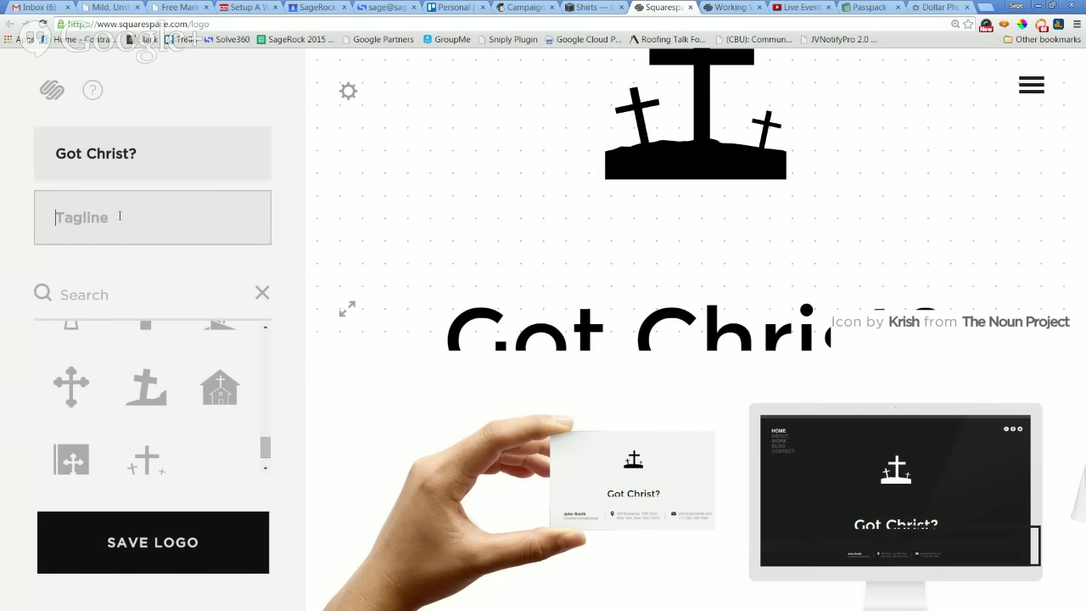
text(Shirts Even Jesus Wo)
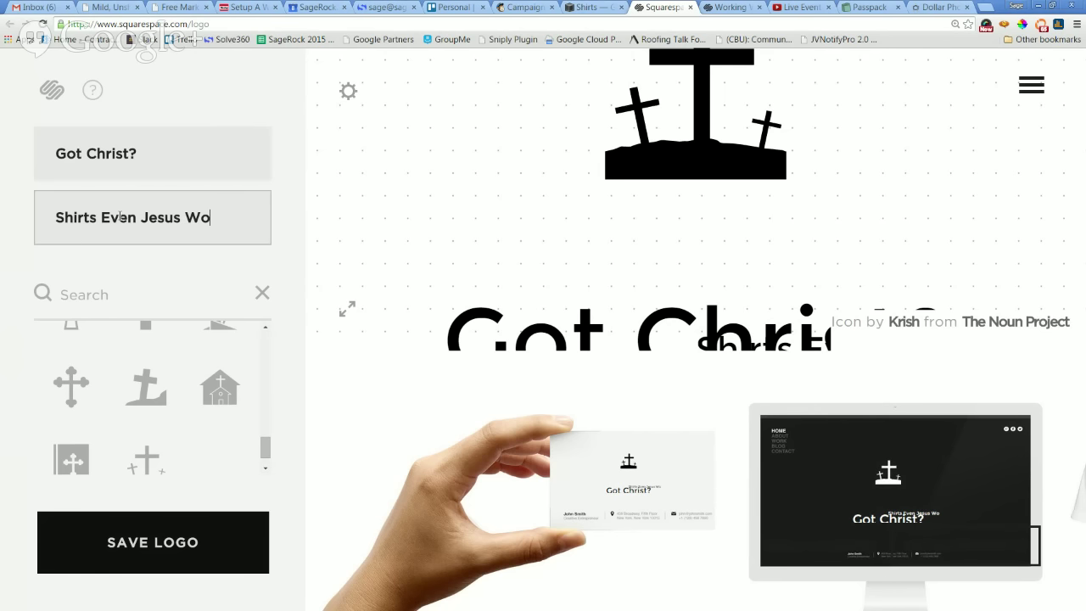
key(ctrl+a)
text(W)
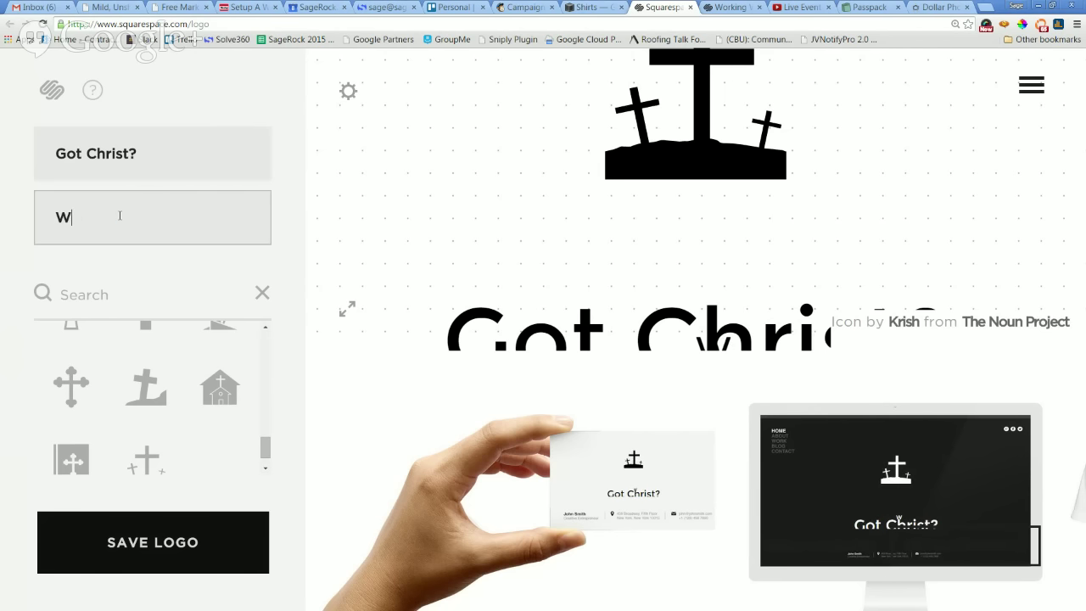
text(hat Would Je)
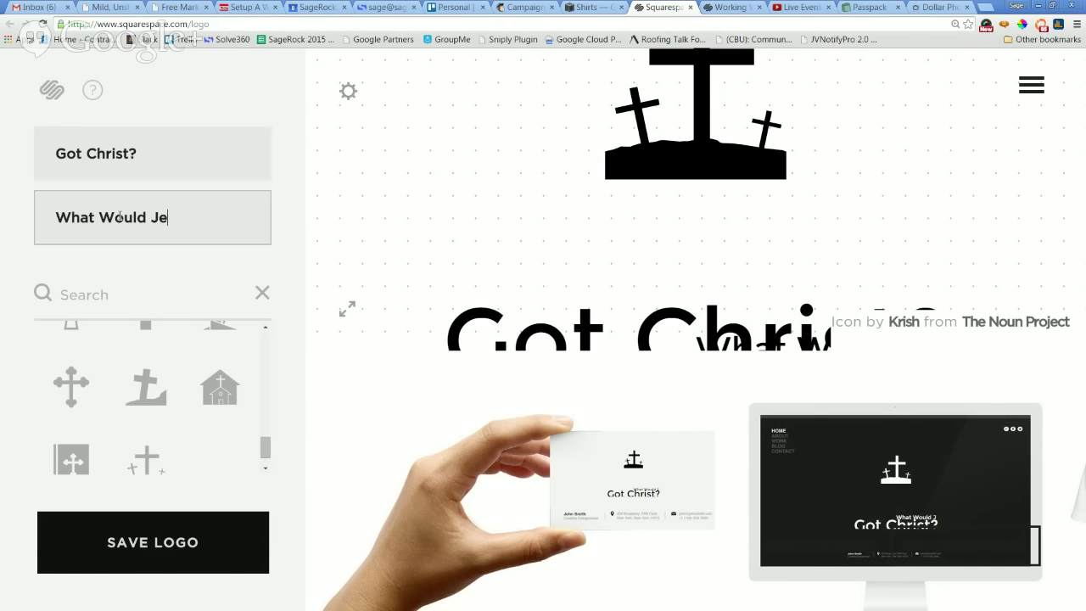
text(sus Wear?)
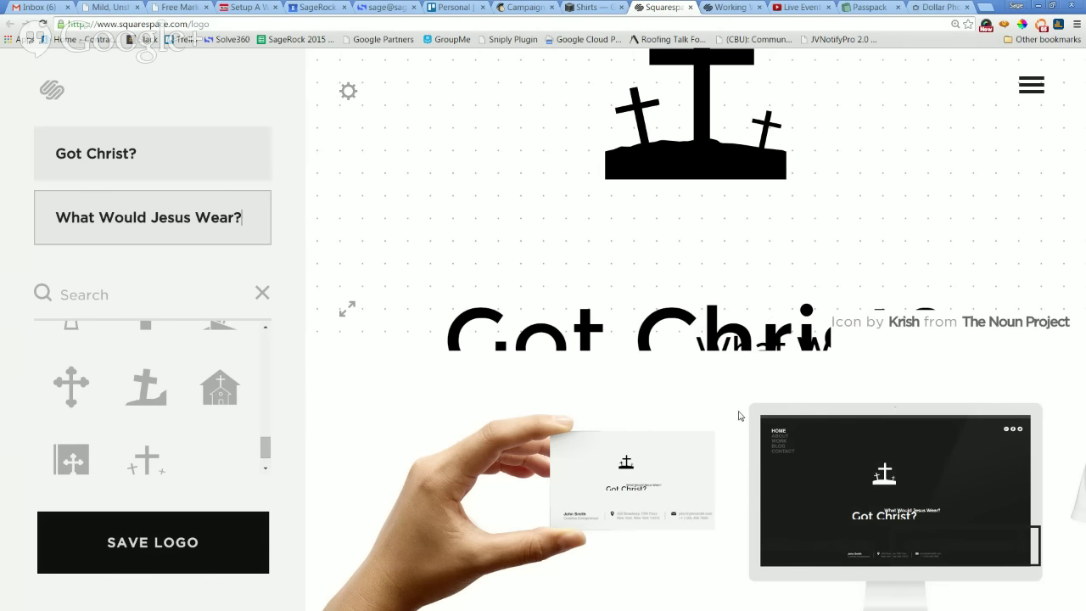
click(733, 342)
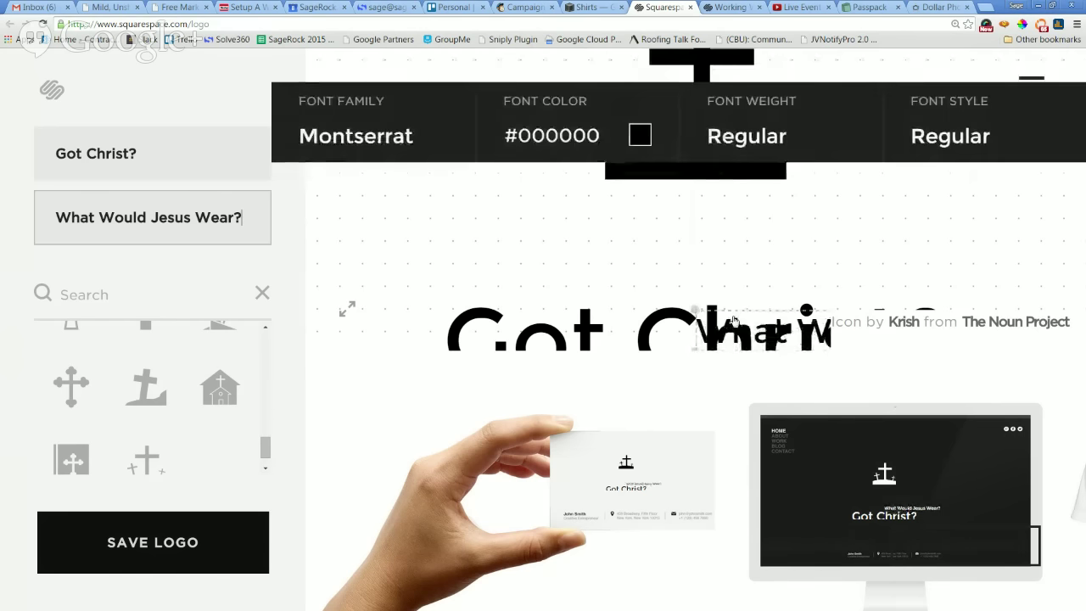
Centre the tagline under Got Christ?, move the cross to its left, and preview on the business card.
key(ctrl+minus)
key(ctrl+minus)
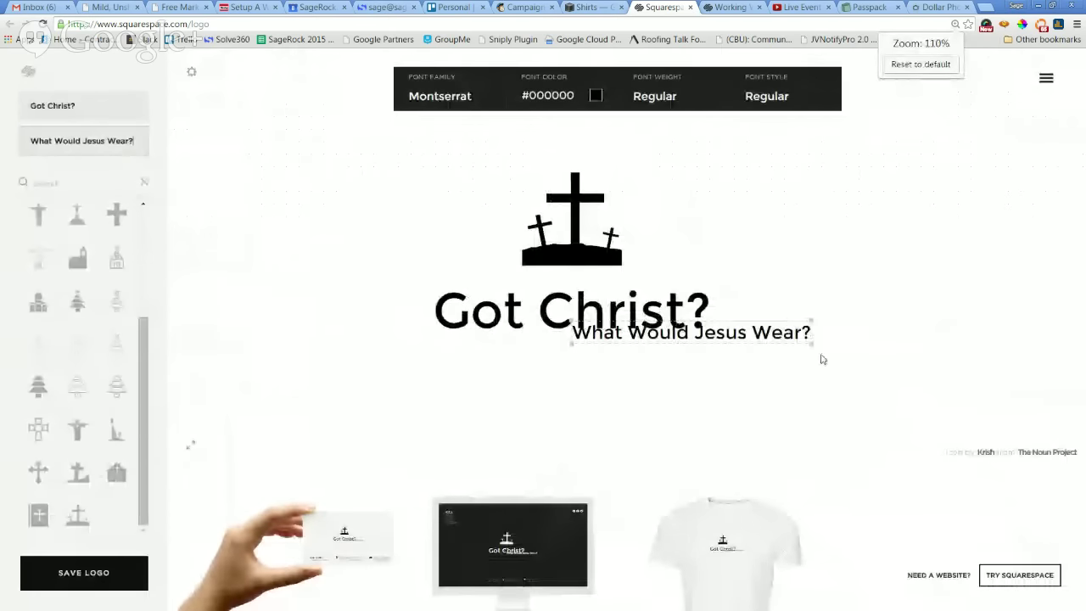
drag(707, 335, 515, 353)
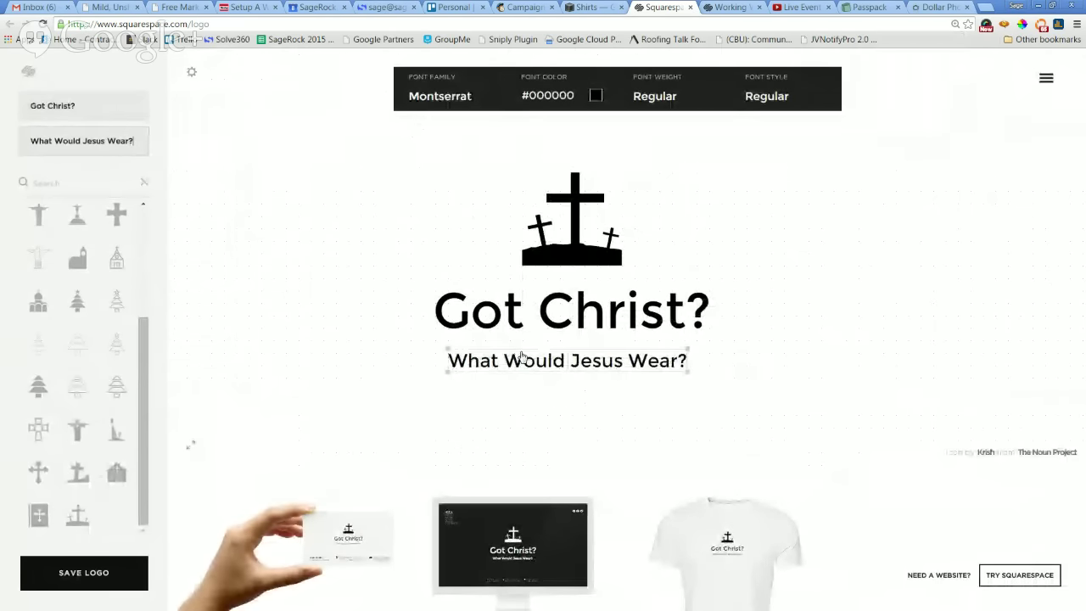
click(145, 183)
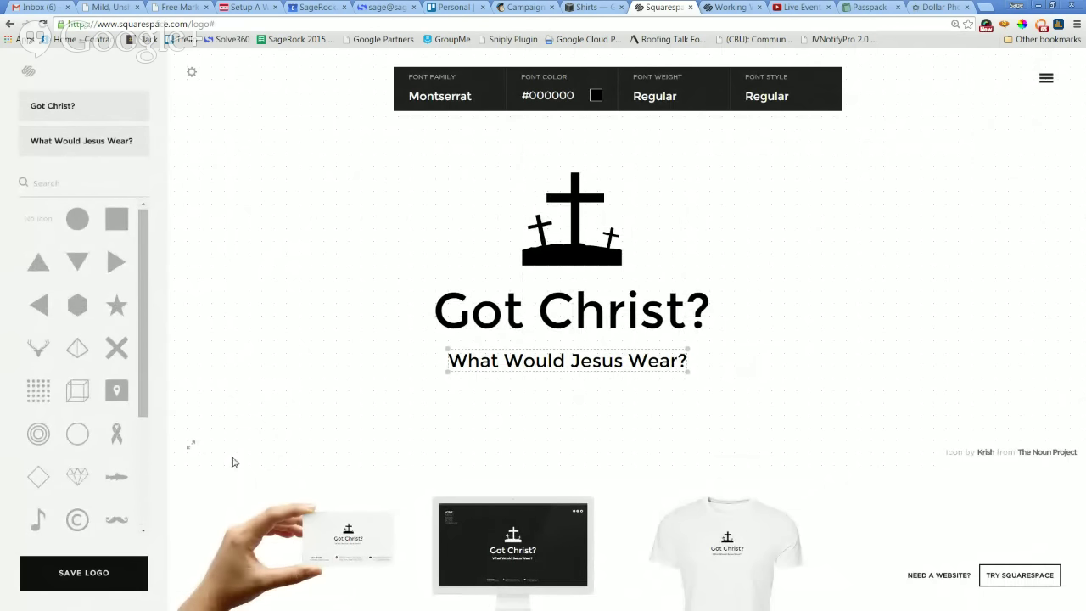
mouse_move(598, 329)
mouse_down()
mouse_move(661, 319)
mouse_move(577, 314)
mouse_move(592, 319)
mouse_up()
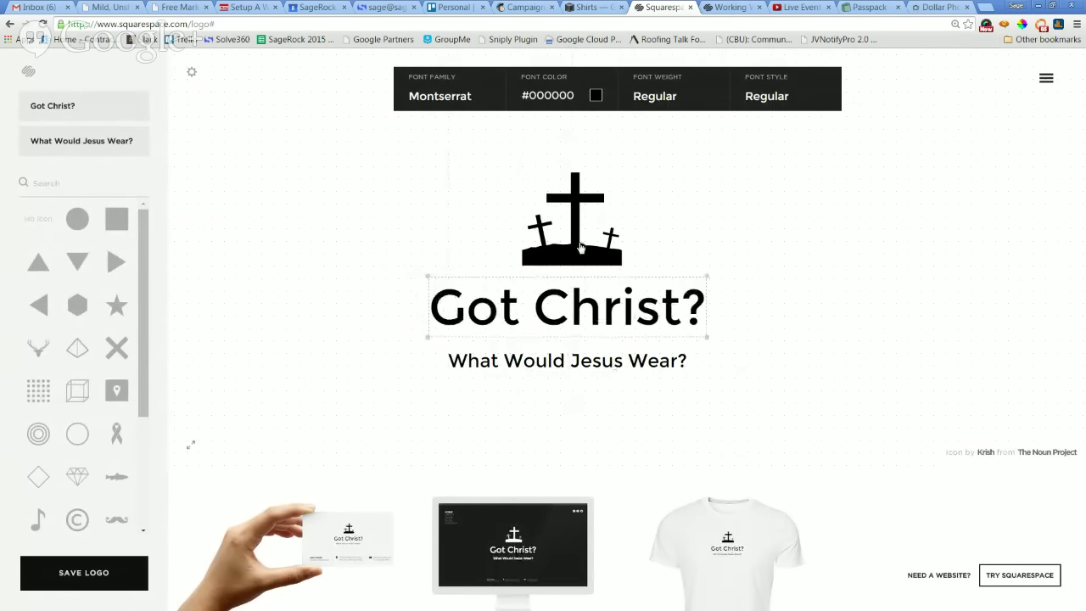
drag(571, 246, 378, 357)
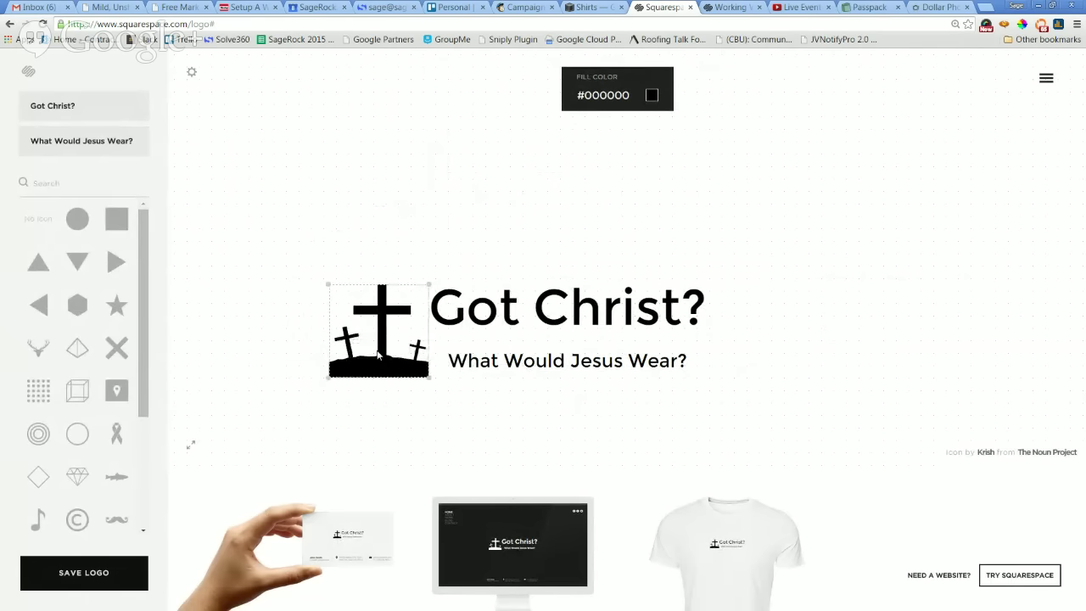
click(516, 424)
click(583, 317)
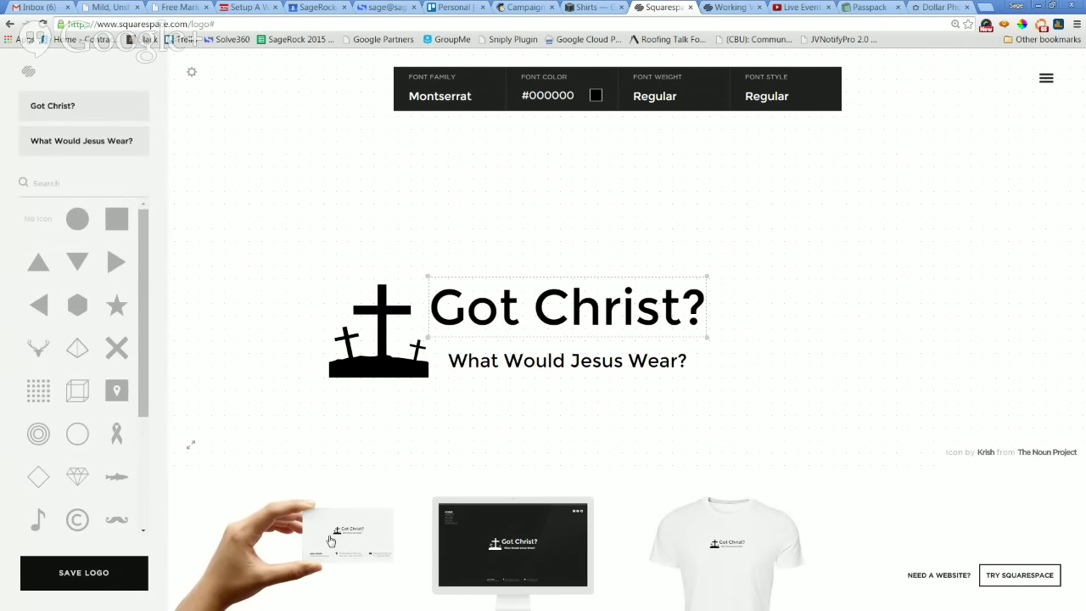
click(328, 541)
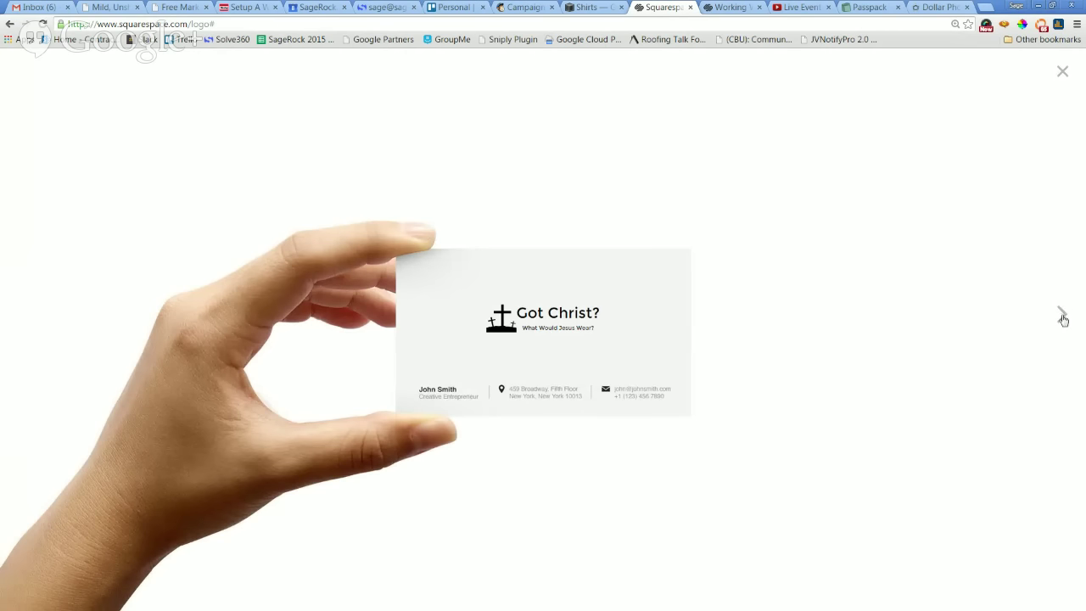
View the logo on the desktop monitor and T-shirt mockups, then close the preview.
click(1063, 316)
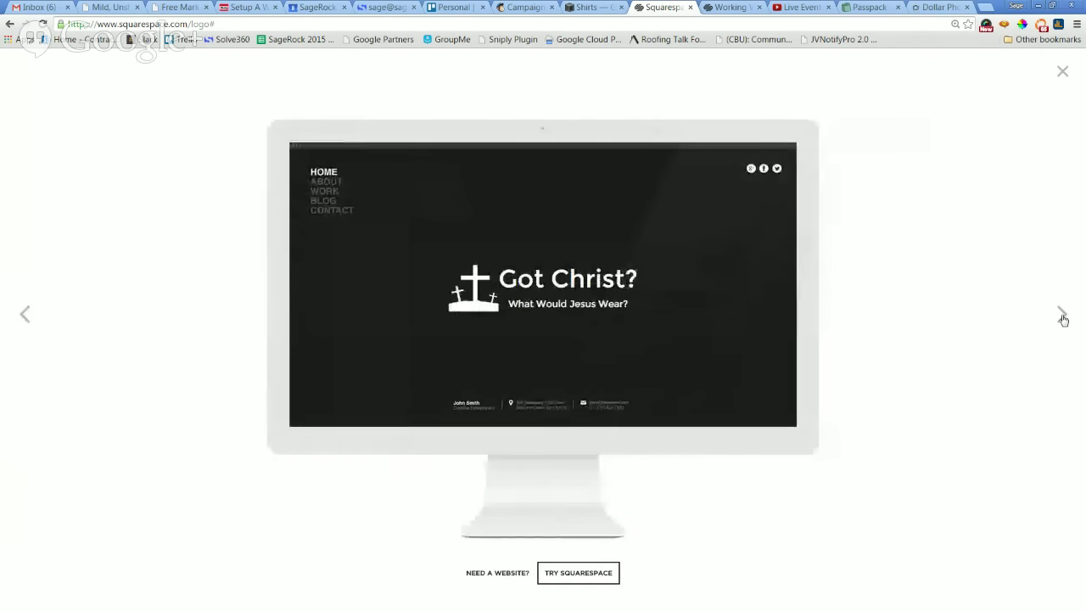
click(1062, 317)
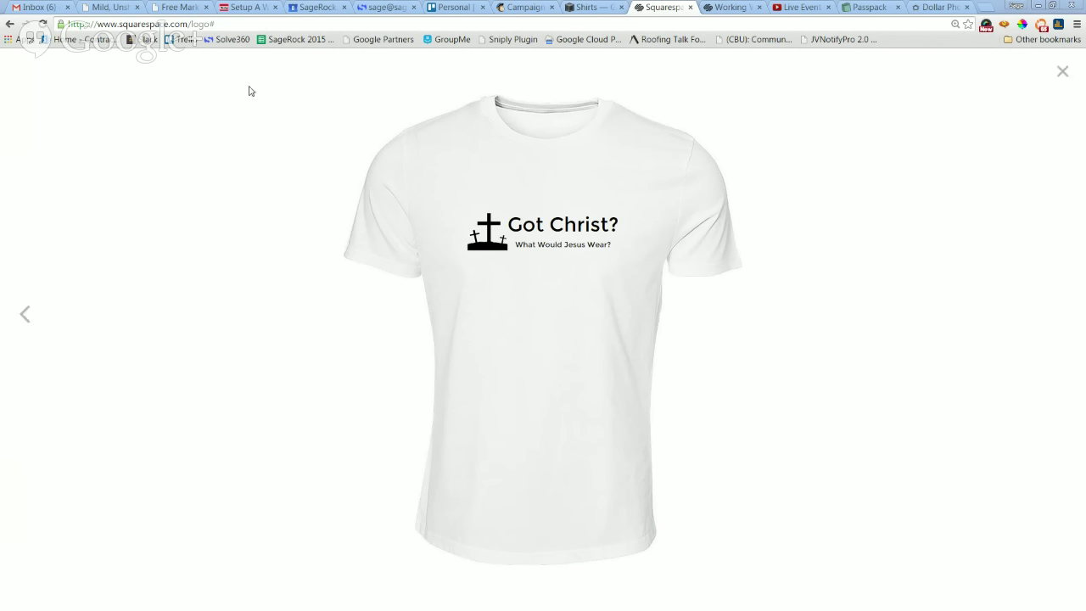
click(1062, 71)
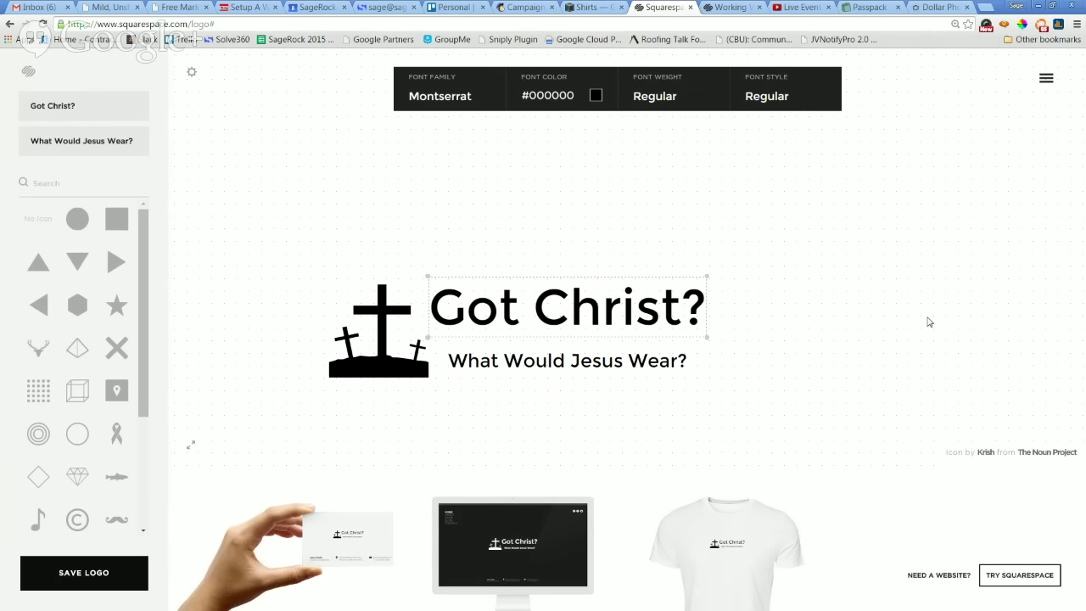
Save the logo and choose the free low-resolution PNG download.
click(812, 371)
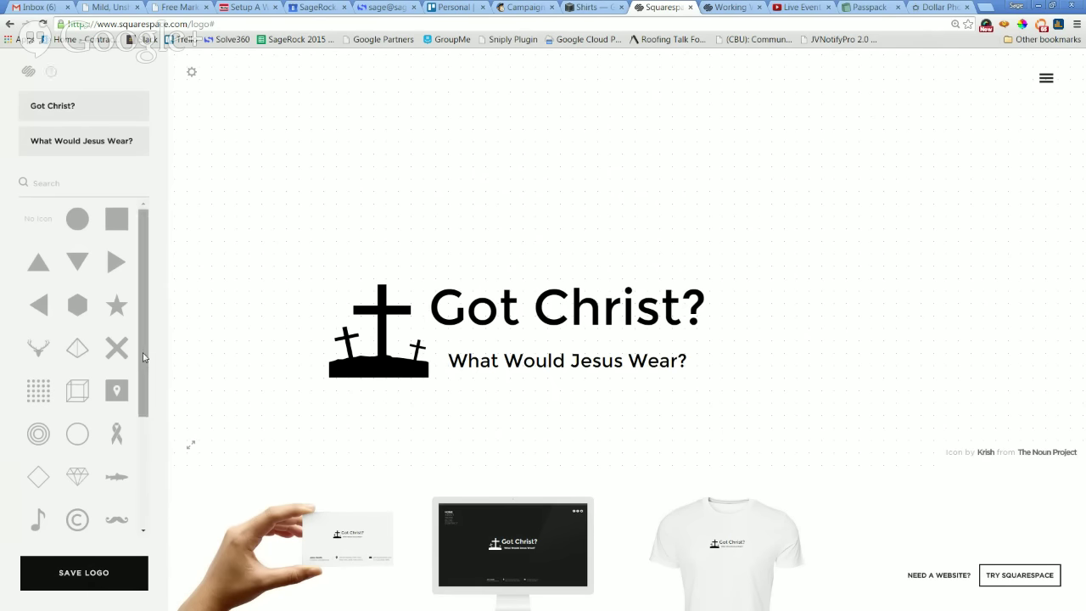
drag(142, 356, 148, 498)
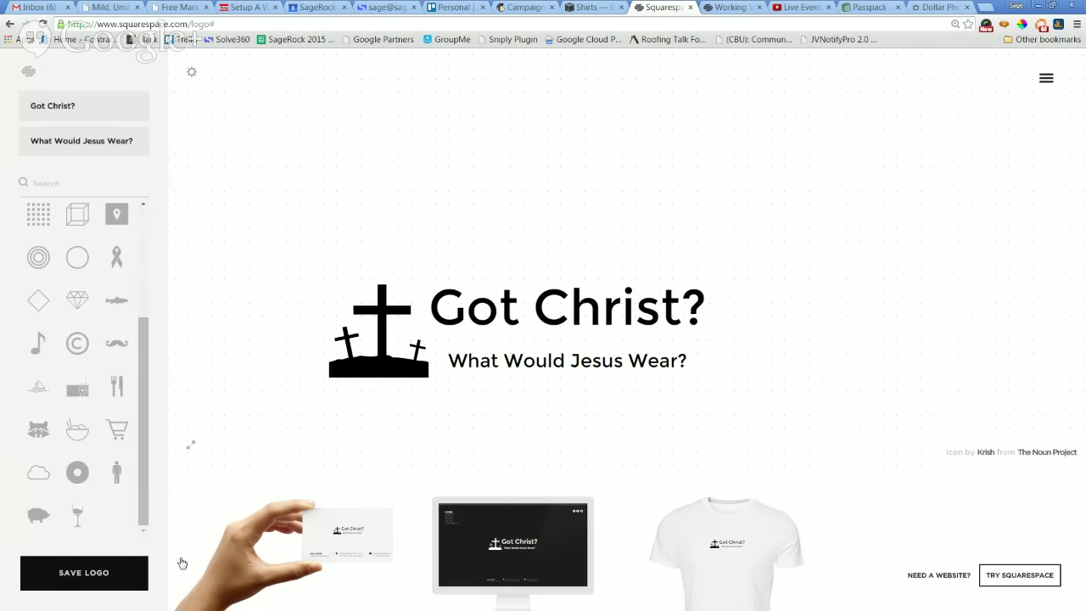
click(104, 576)
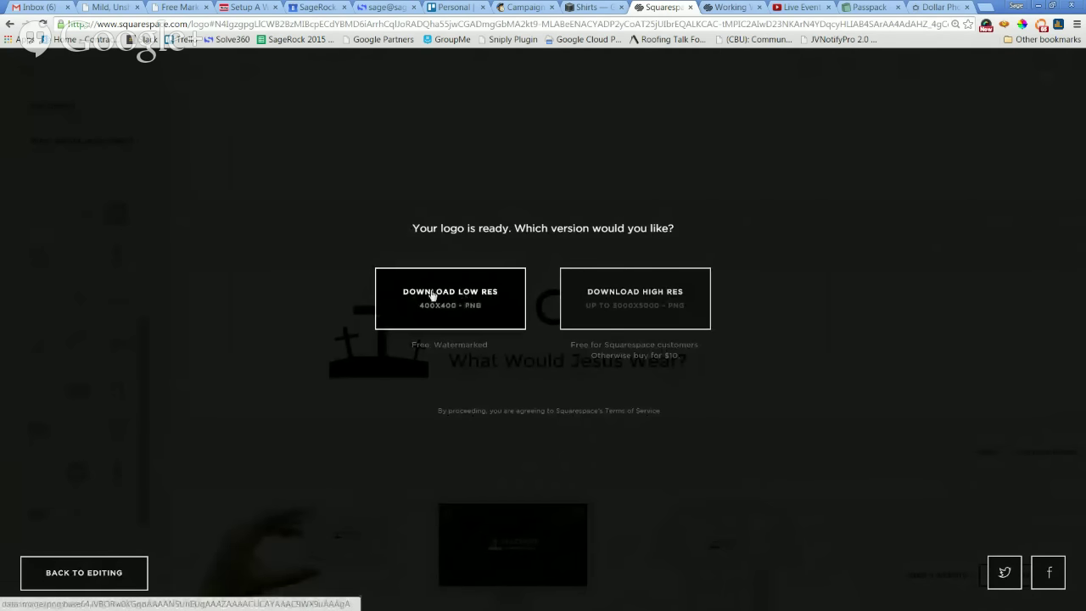
click(433, 295)
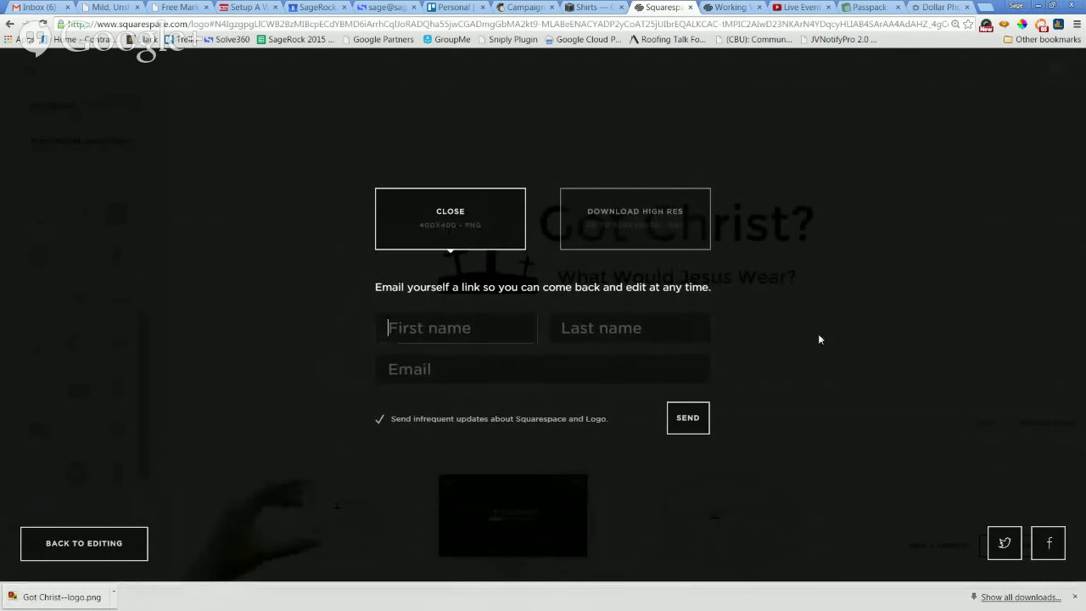
Enter first name, last name and e-mail to send the edit link, retry after the error, and close the form.
key(Tab)
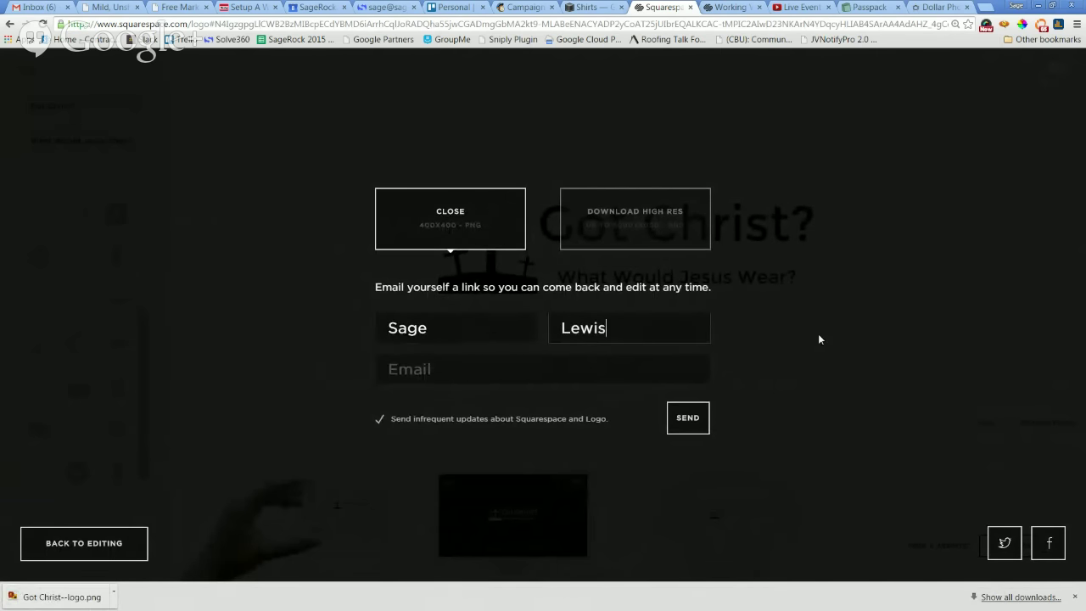
key(Tab)
text(sag)
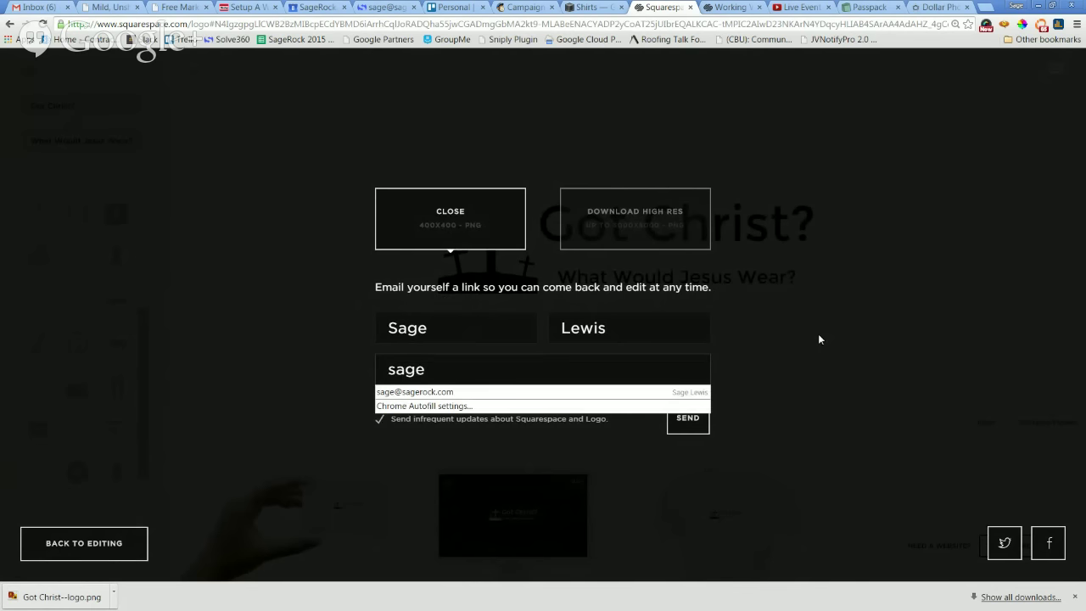
click(526, 392)
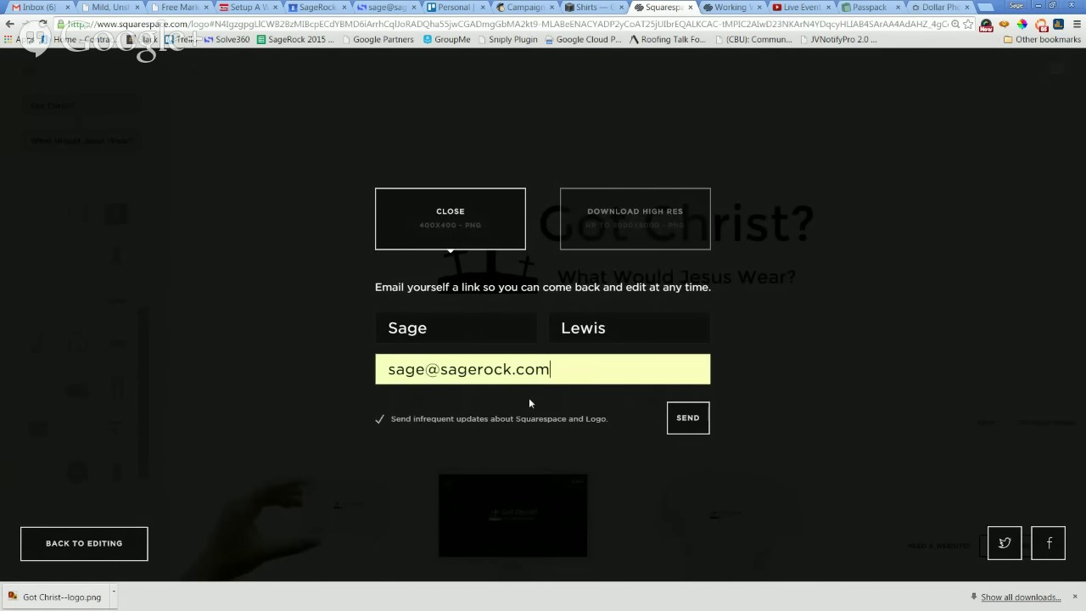
click(686, 420)
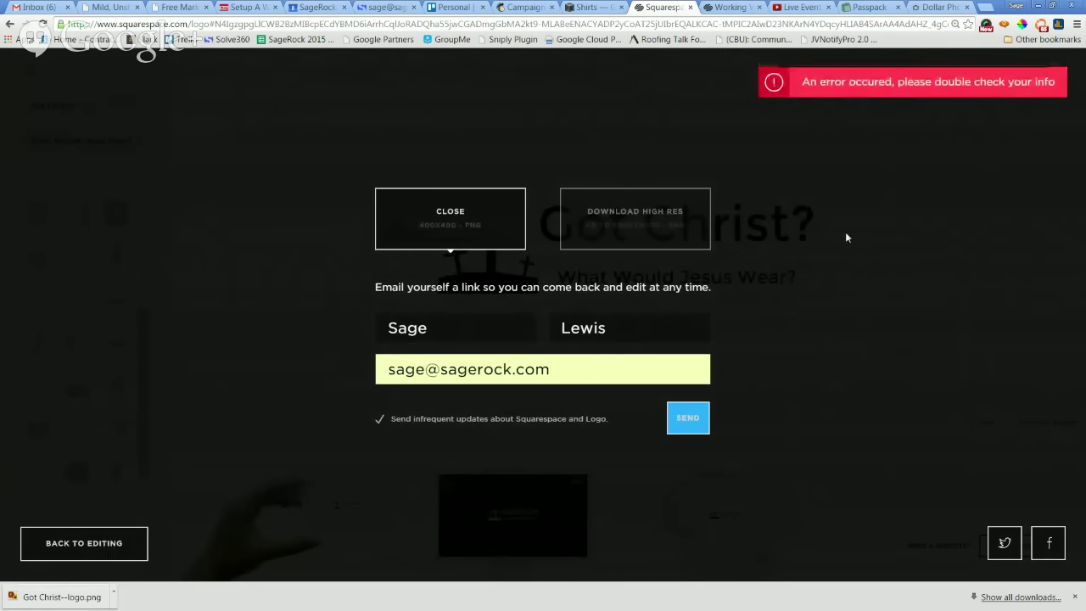
click(690, 418)
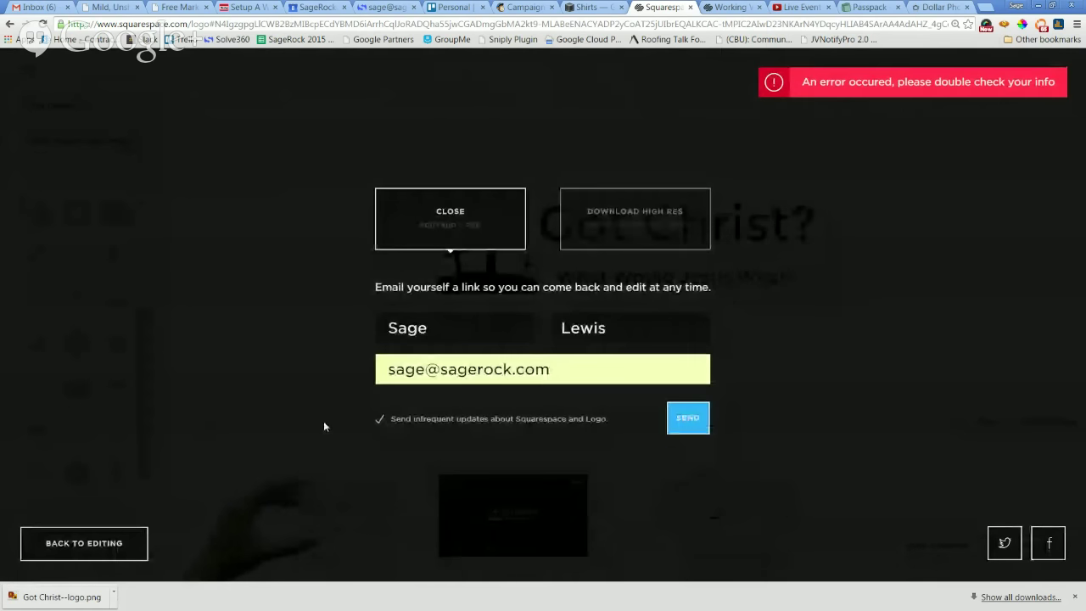
click(94, 543)
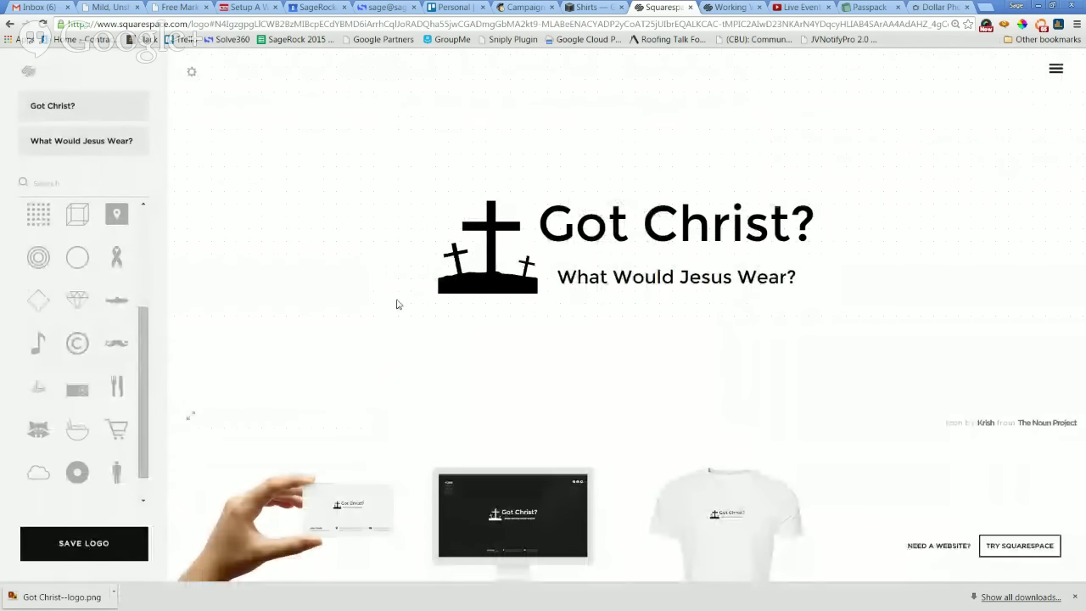
click(585, 6)
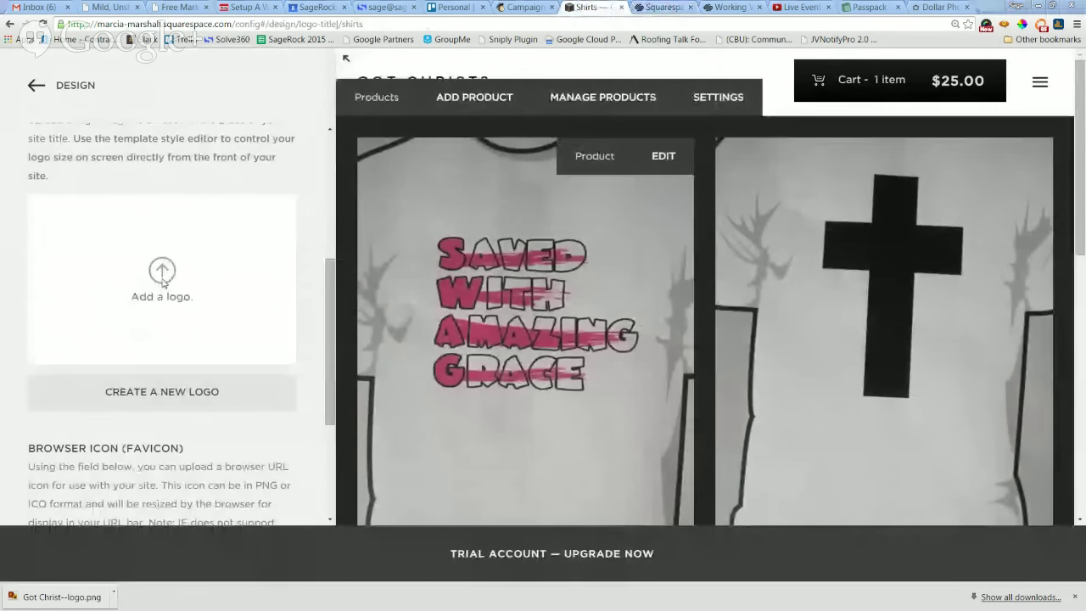
Start adding a logo image, cancel the file dialog, and open Windows Explorer instead.
click(149, 275)
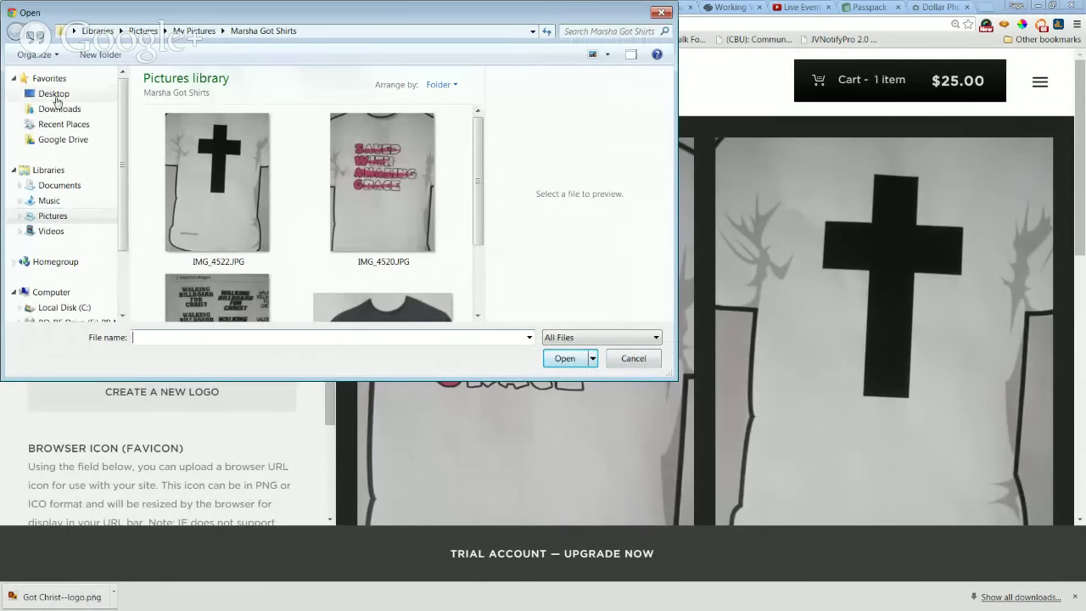
click(635, 360)
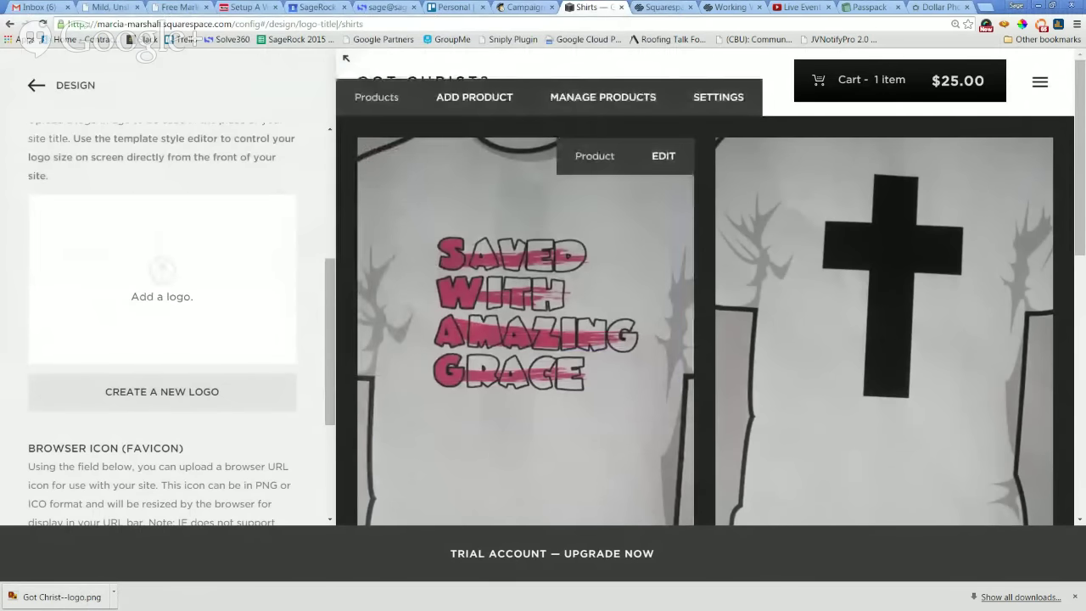
key(super+e)
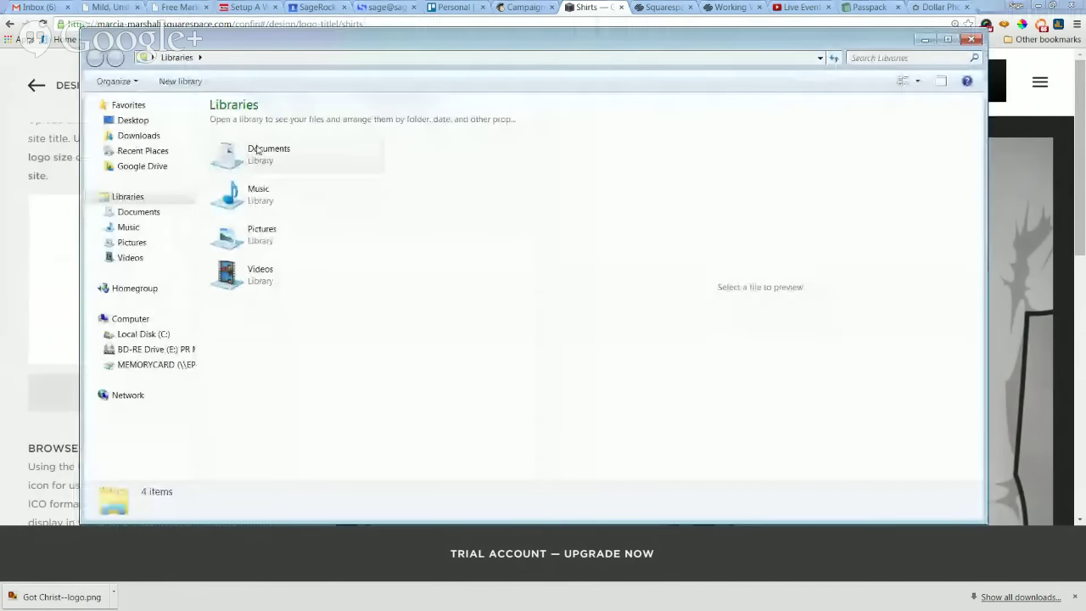
In Downloads, sort the files newest first by date and copy Got Christ--logo.png.
click(142, 136)
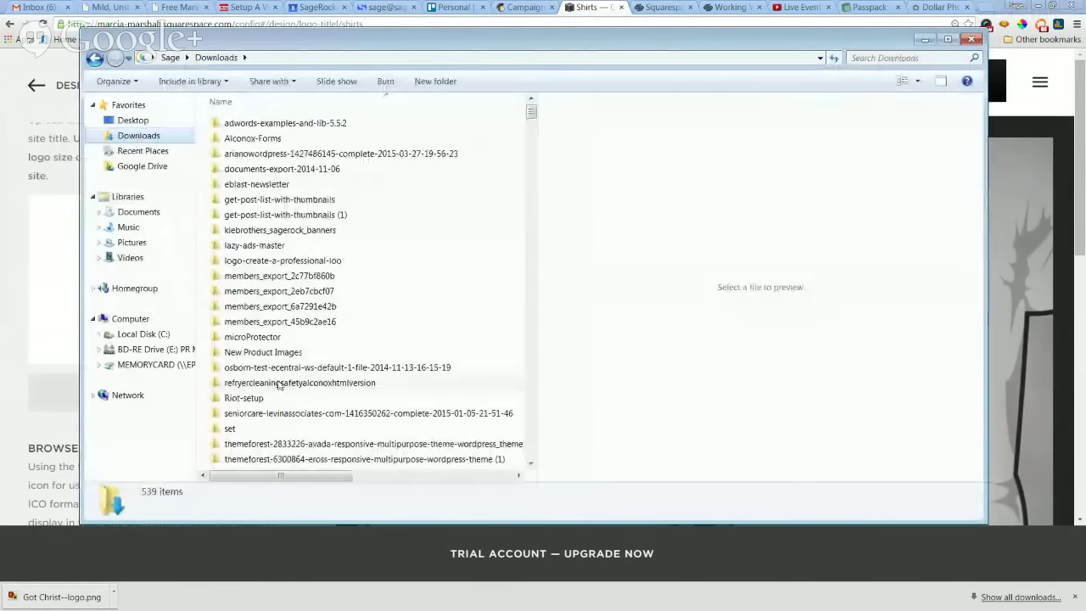
click(530, 397)
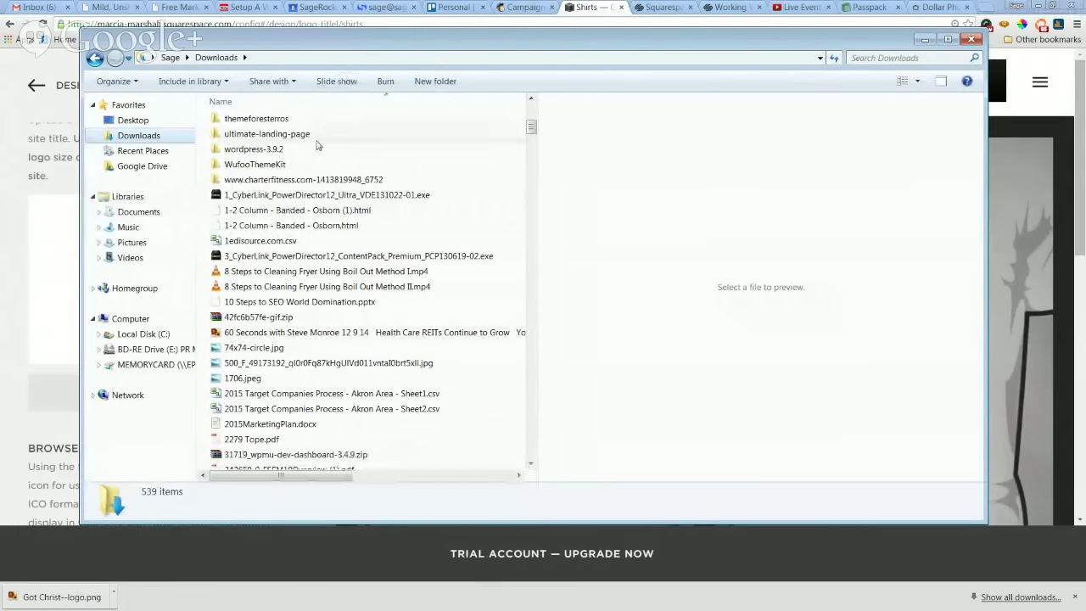
click(307, 102)
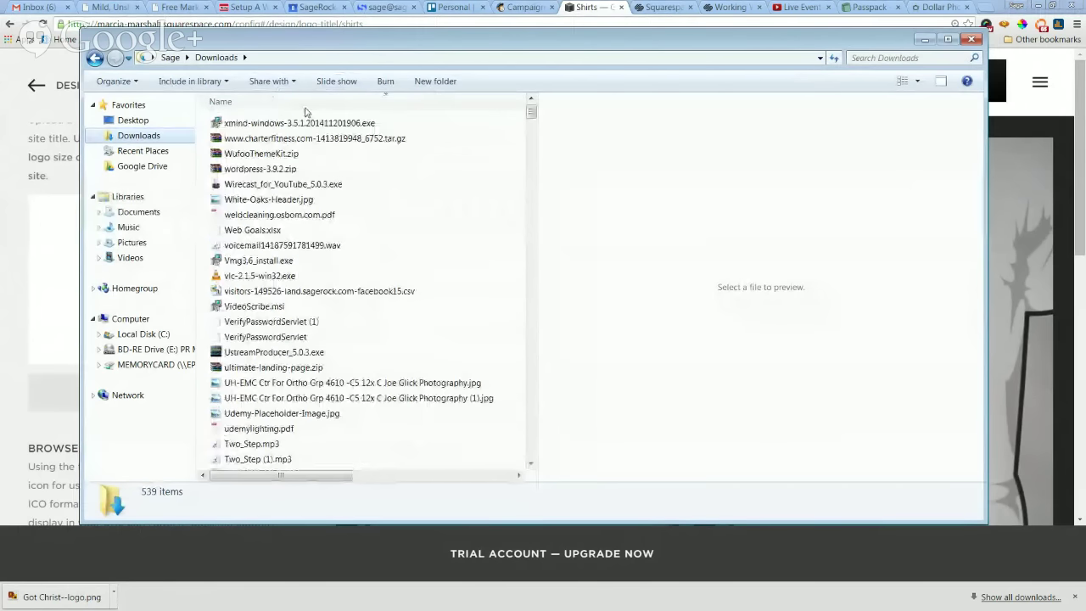
click(535, 186)
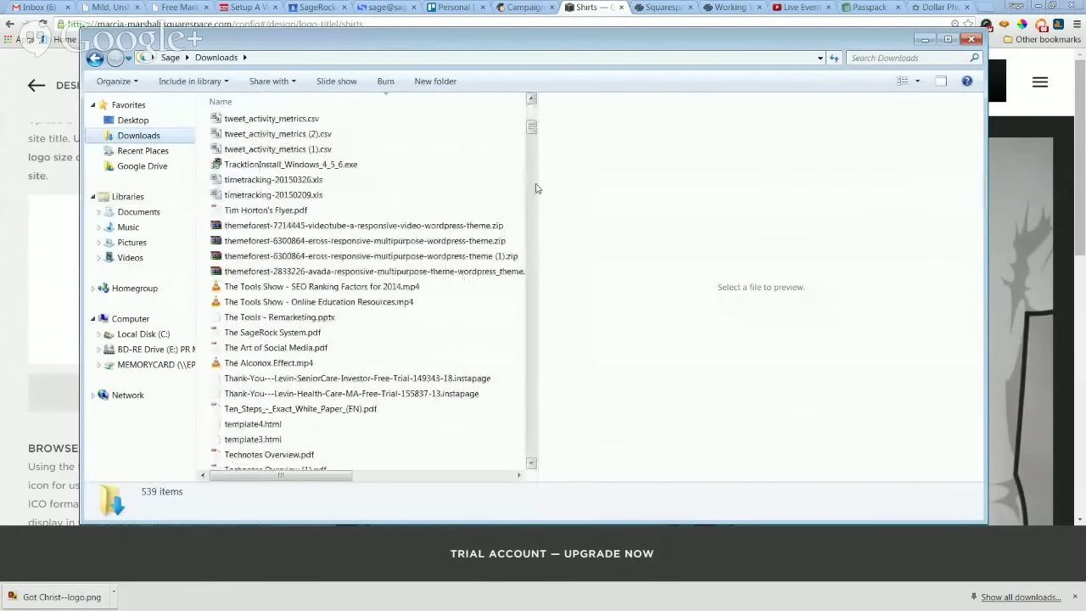
drag(538, 186, 840, 170)
click(835, 110)
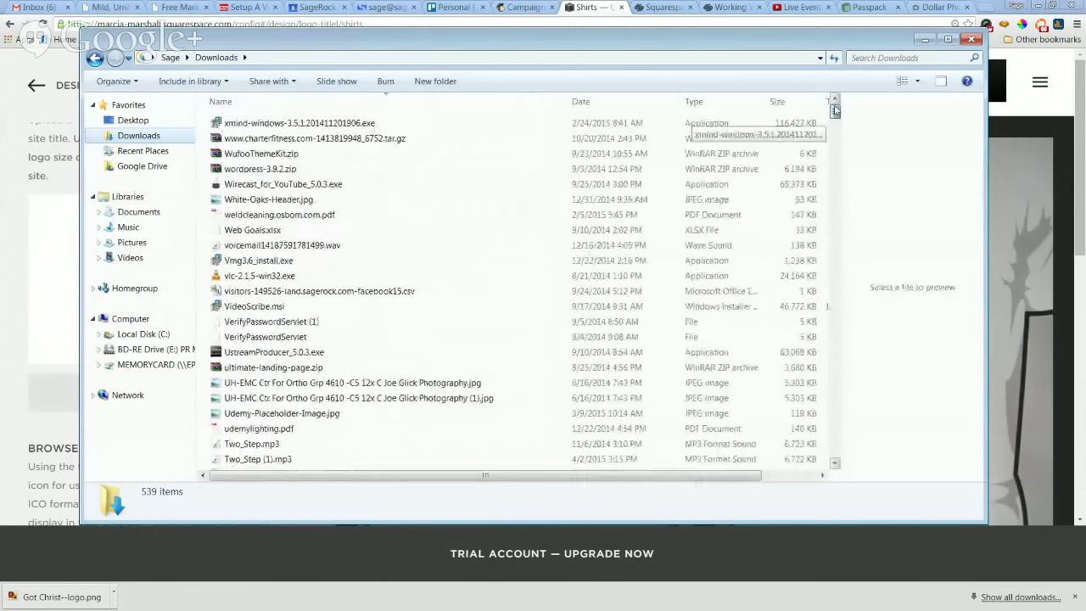
click(605, 101)
click(391, 326)
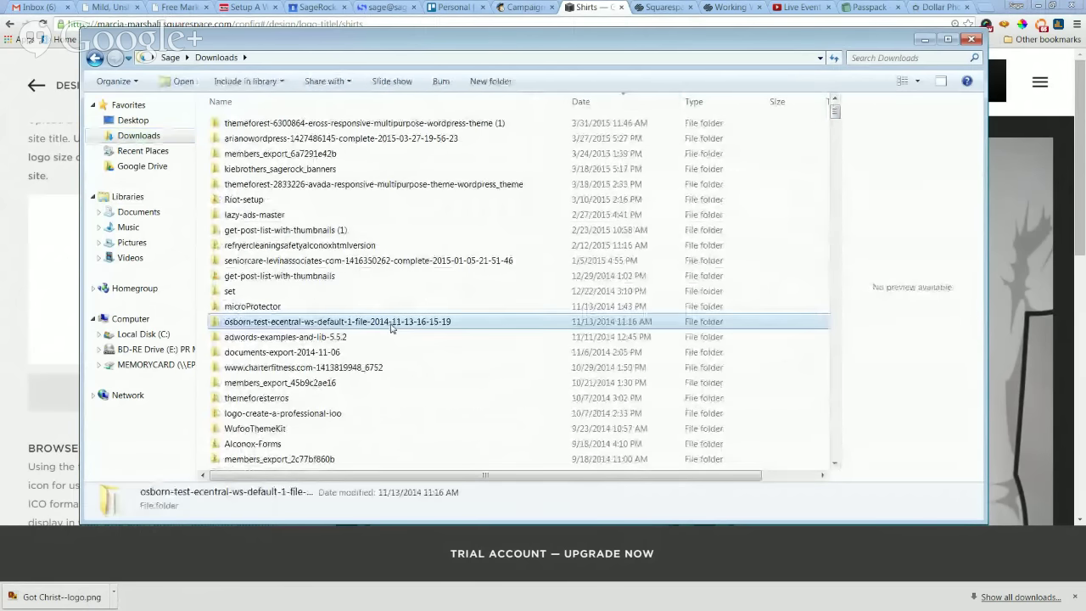
scroll(391, 327, down, 4)
Paste the logo into the shirt photos folder in Pictures and close Explorer.
click(132, 241)
double_click(322, 258)
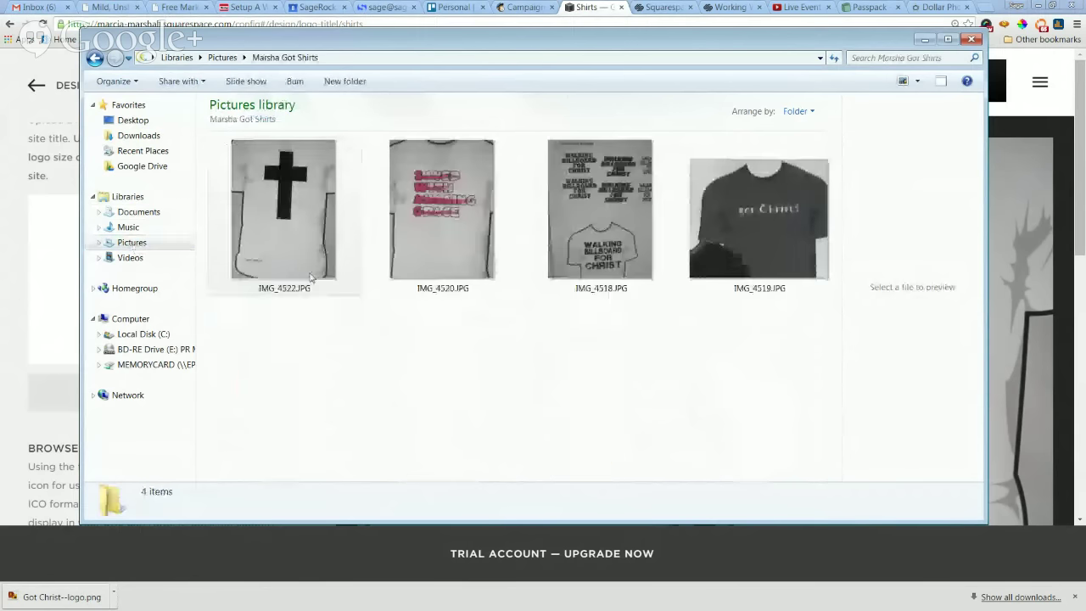
key(ctrl+v)
click(465, 398)
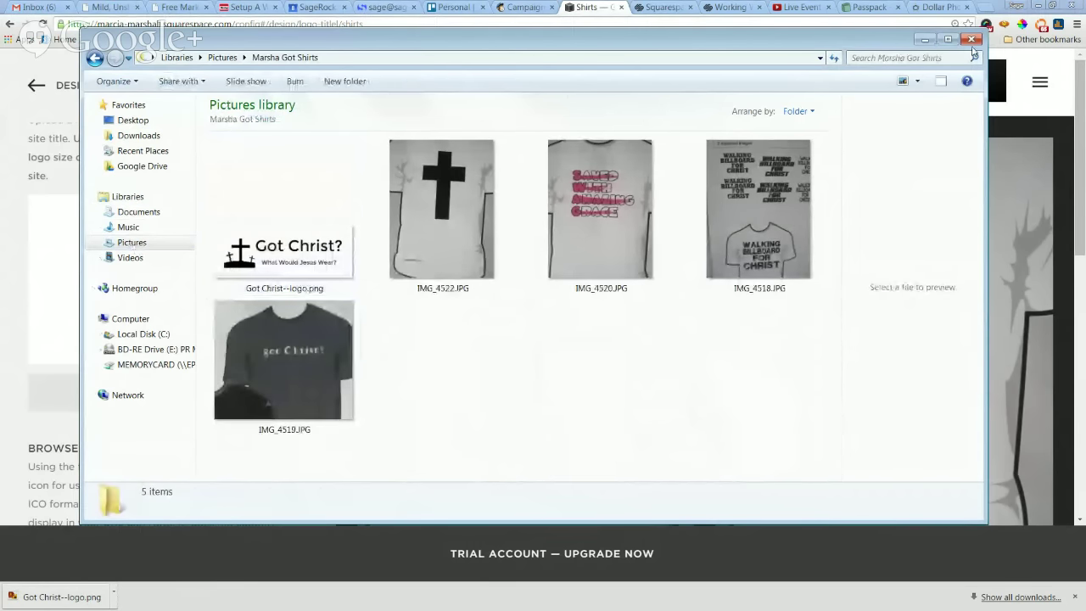
click(971, 43)
Upload Got Christ--logo.png as the store's logo image and save the Logo & Title settings.
click(158, 288)
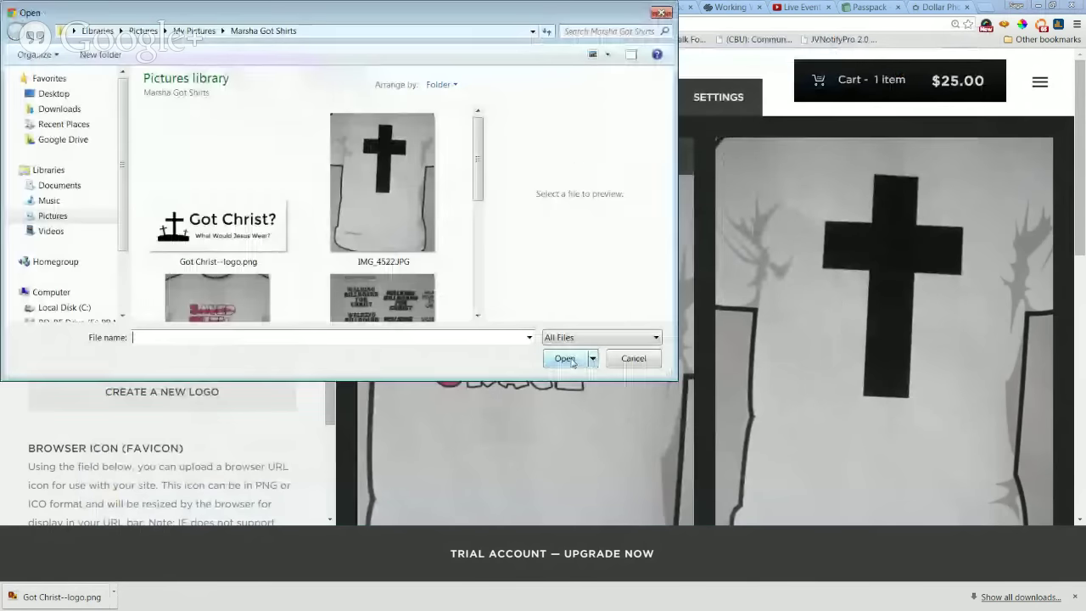
click(218, 191)
click(588, 354)
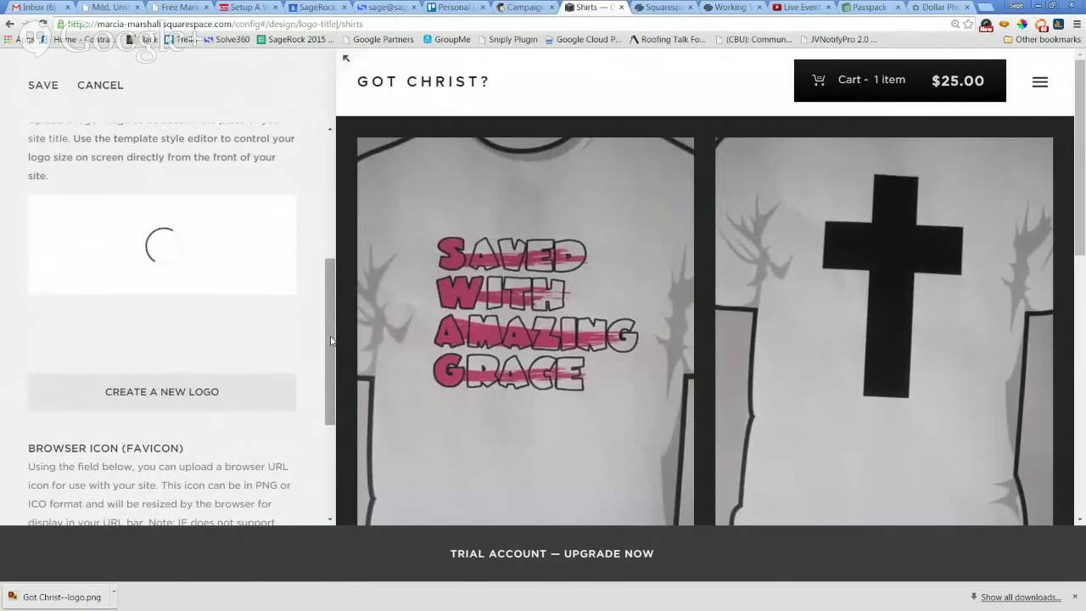
scroll(331, 340, down, 3)
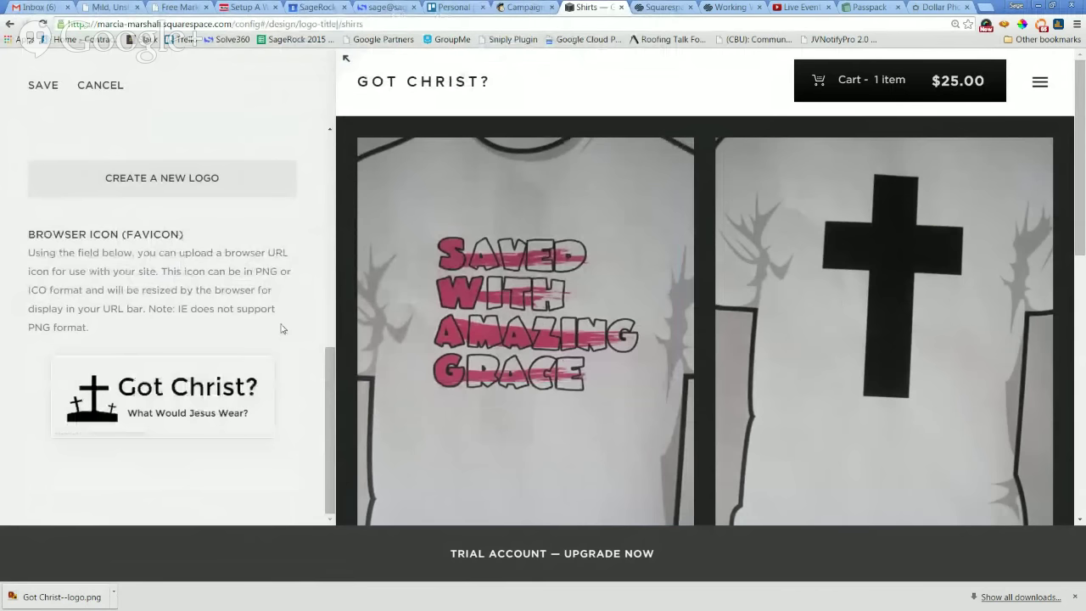
drag(331, 380, 327, 161)
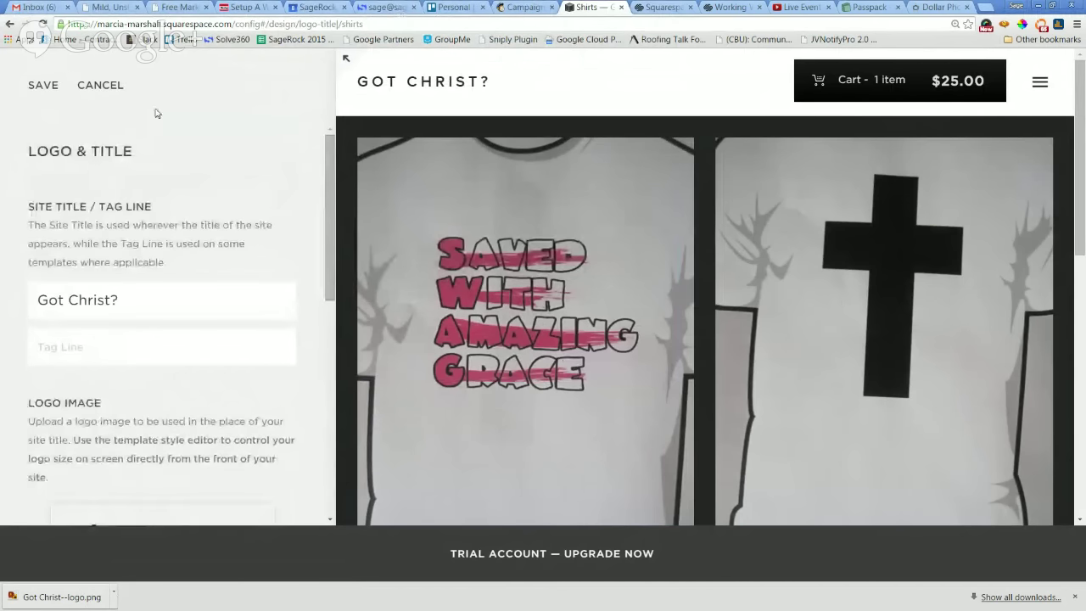
click(34, 85)
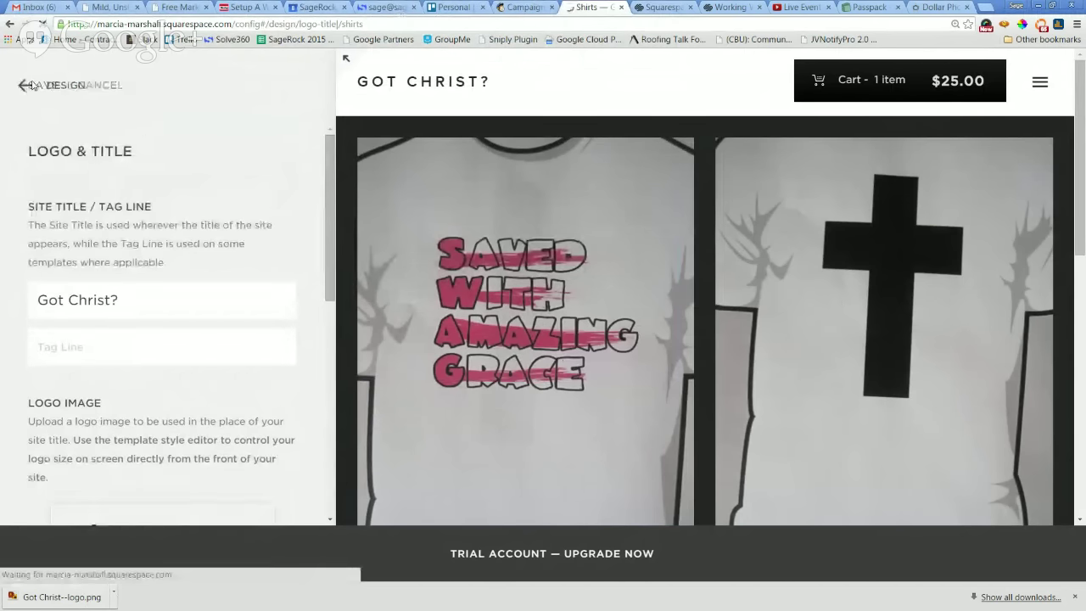